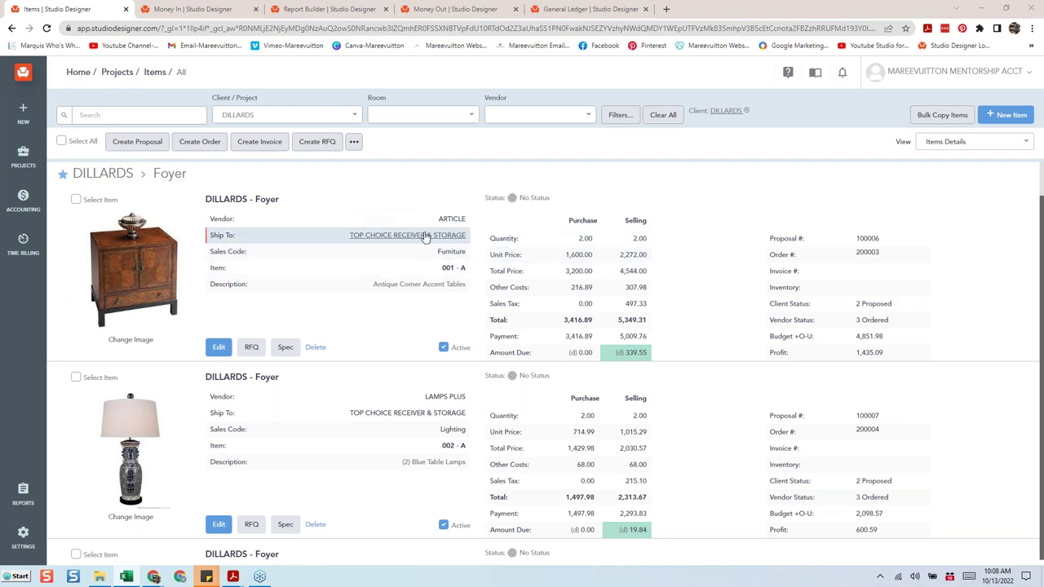
Open the legacy 2013 Project Worksheets Client report, examine its preview and leave it.
click(330, 10)
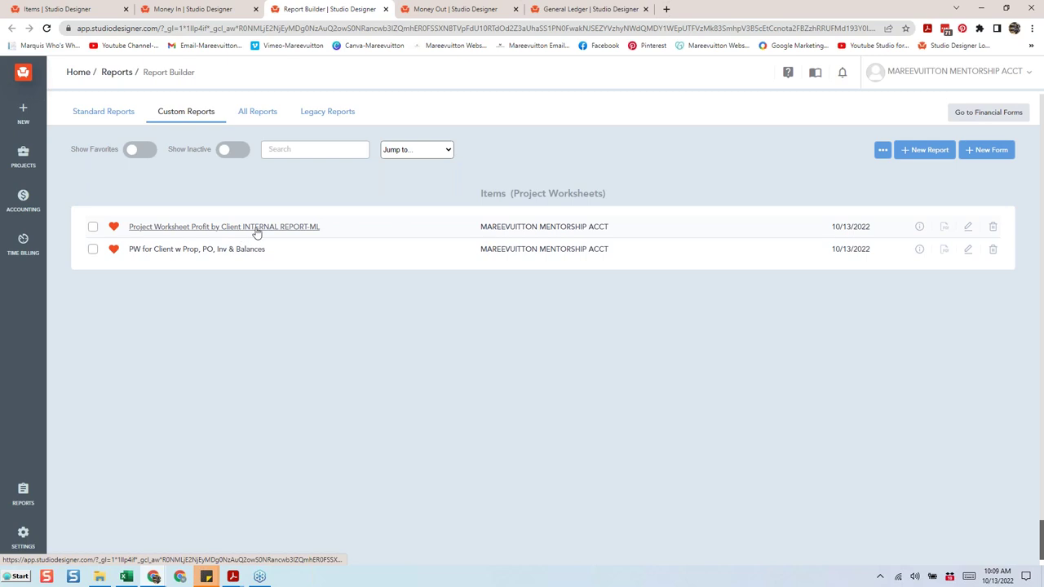
click(330, 112)
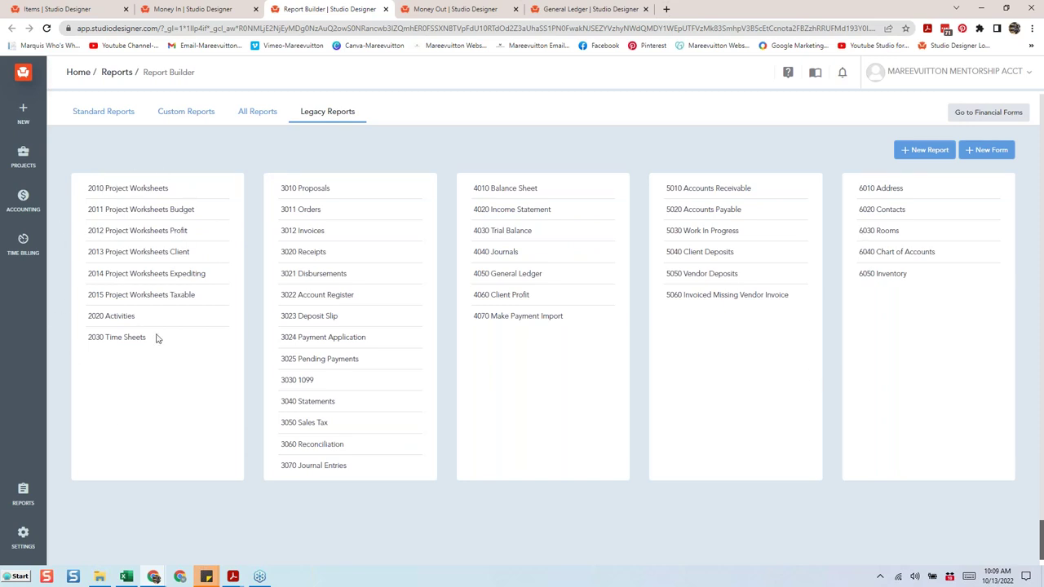
click(179, 255)
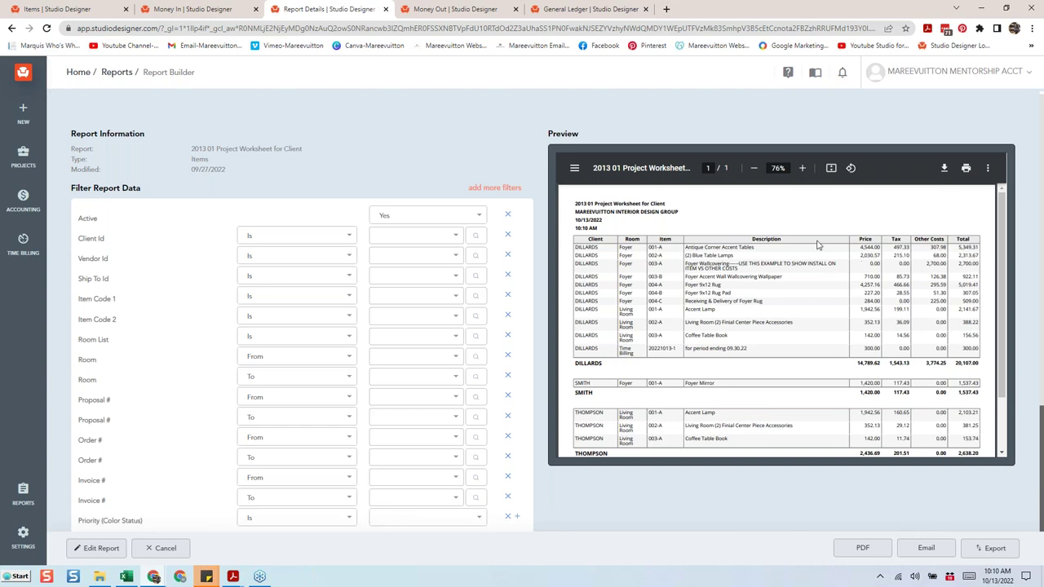
scroll(906, 255, down, 2)
scroll(912, 254, up, 2)
click(168, 549)
Open the custom report "PW for Client w Prop, PO, Inv & Balances" for editing and generate its preview.
click(186, 111)
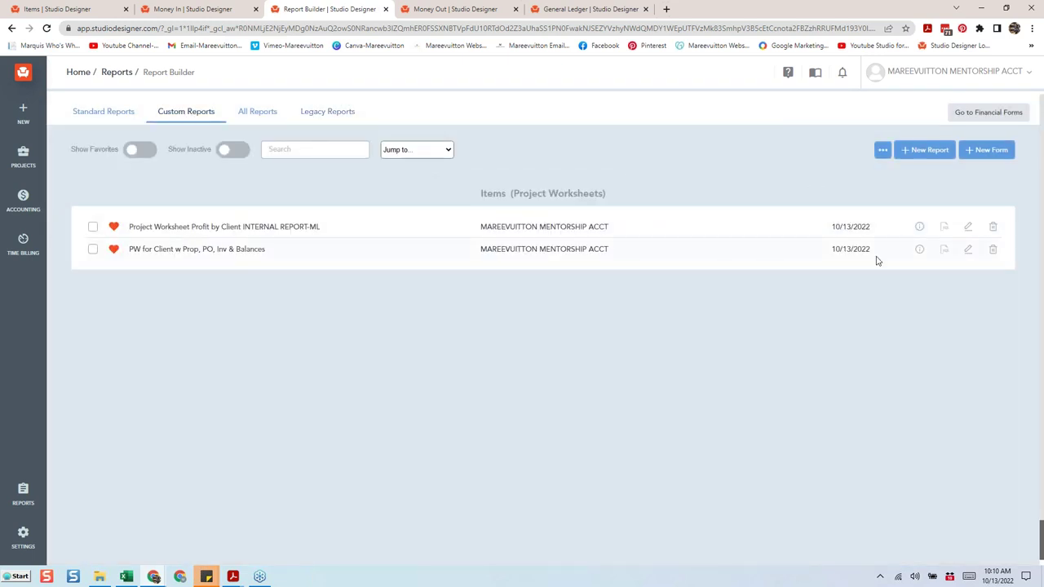
click(969, 252)
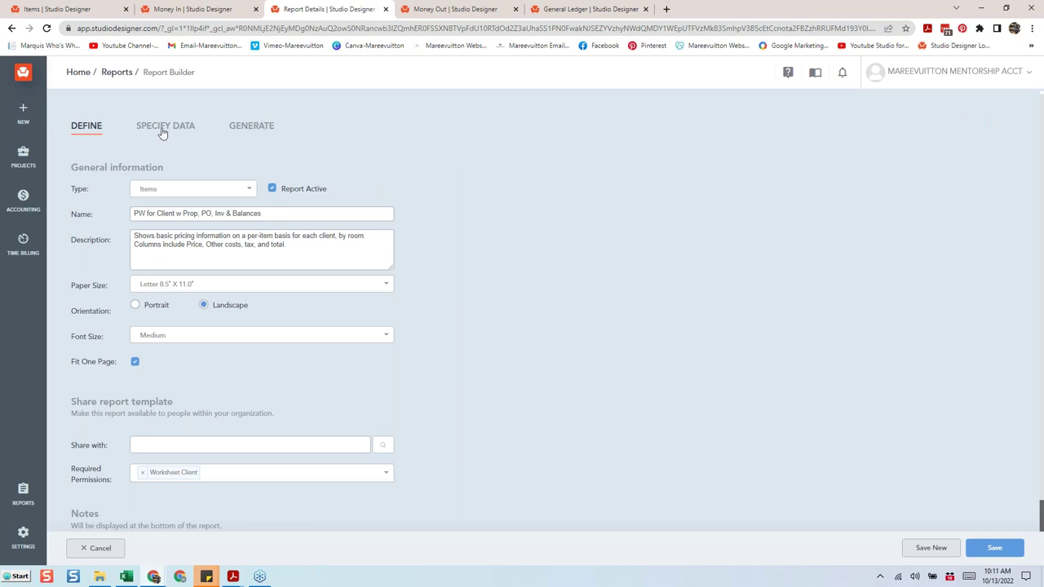
click(162, 132)
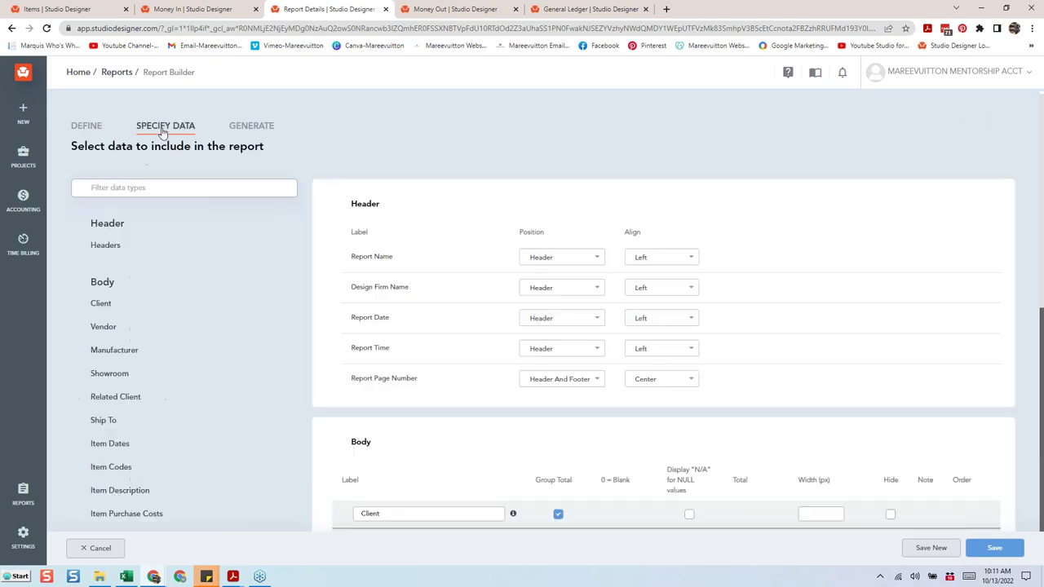
click(241, 127)
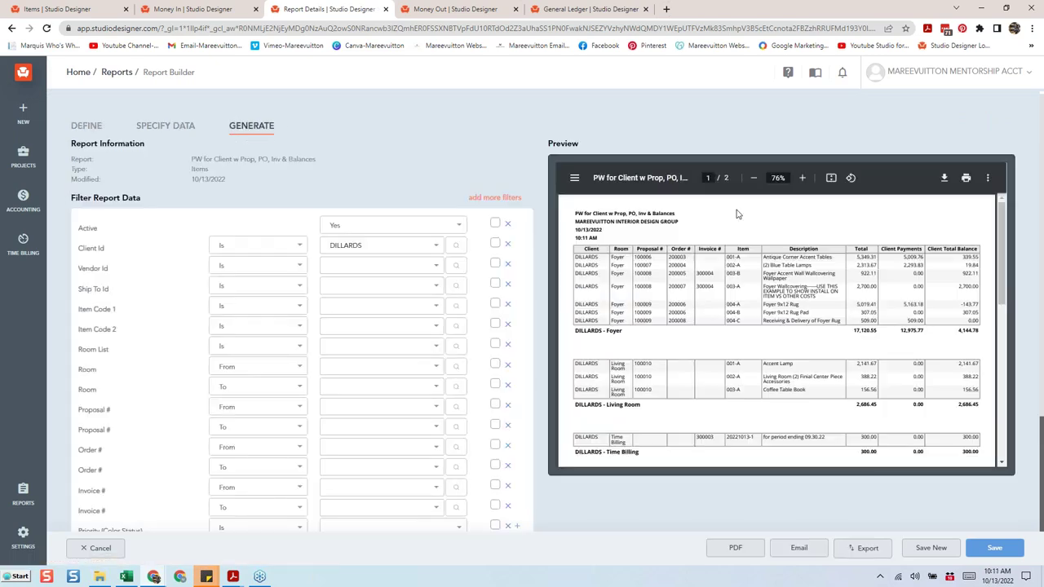
View the report as a full-size PDF, close it and examine the client payments and balances in the preview.
click(737, 548)
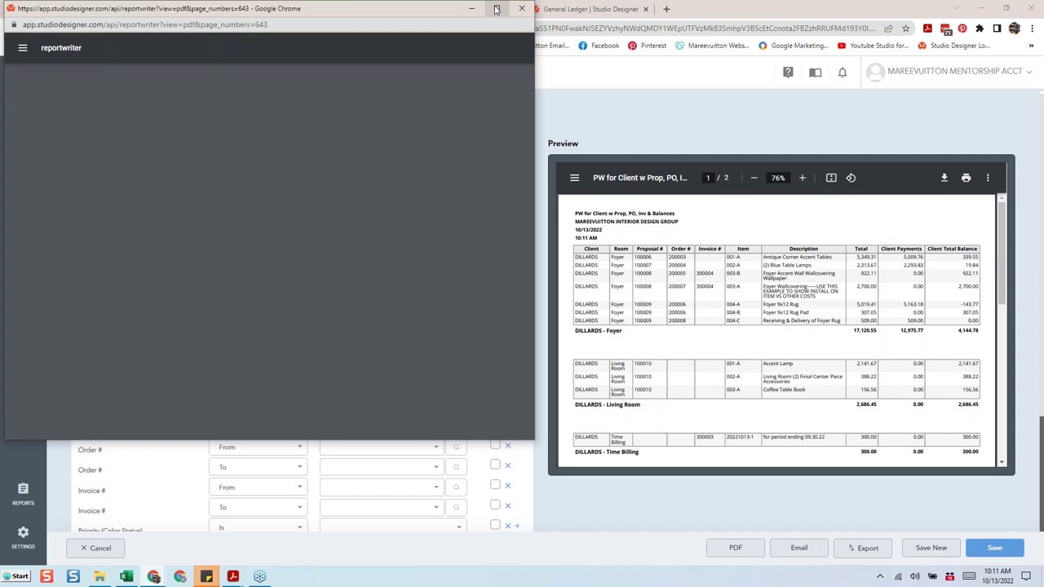
click(496, 10)
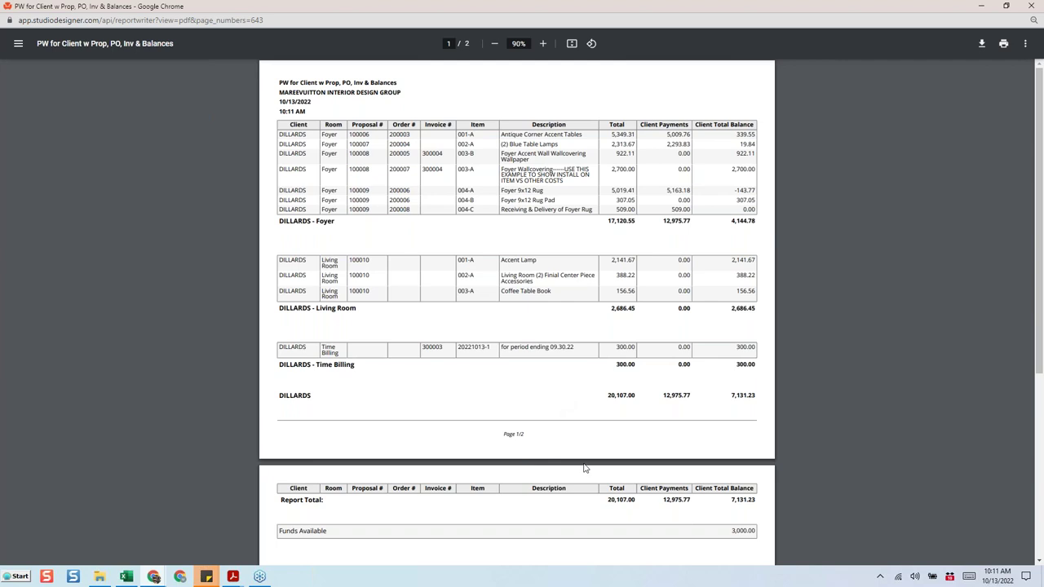
click(1032, 6)
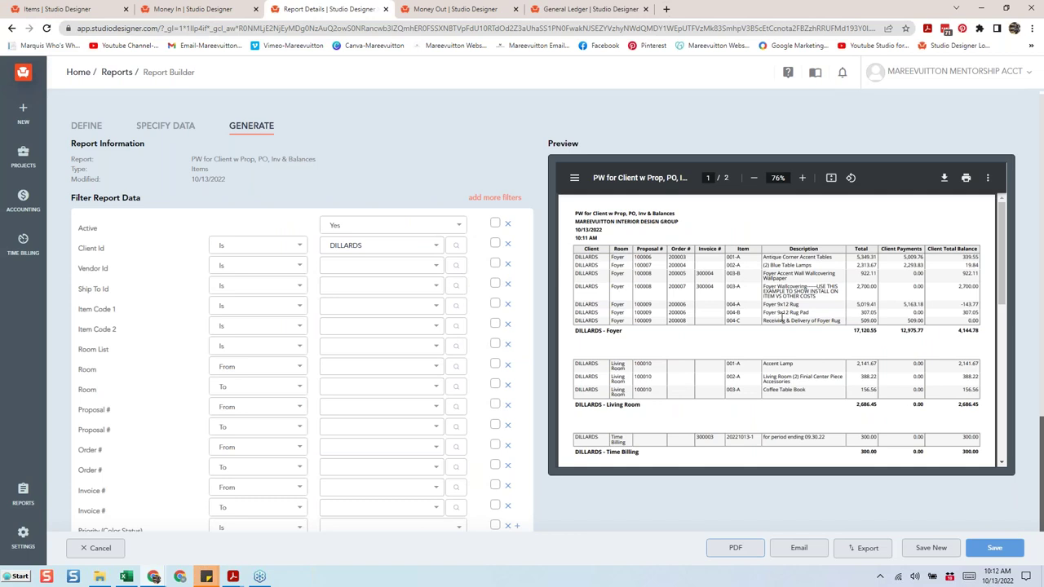
scroll(783, 315, down, 1)
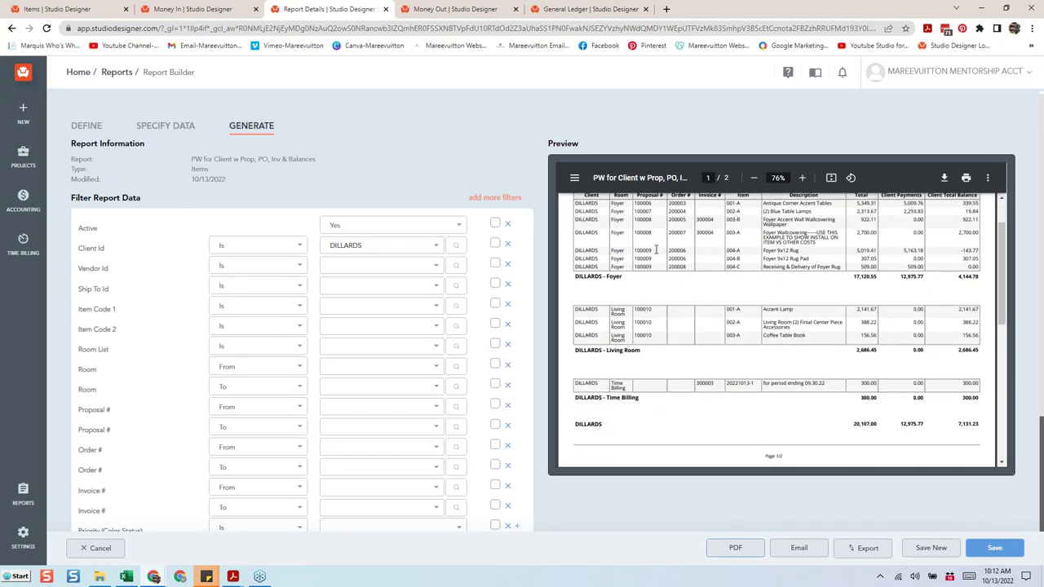
scroll(656, 250, up, 1)
scroll(656, 250, up, 1)
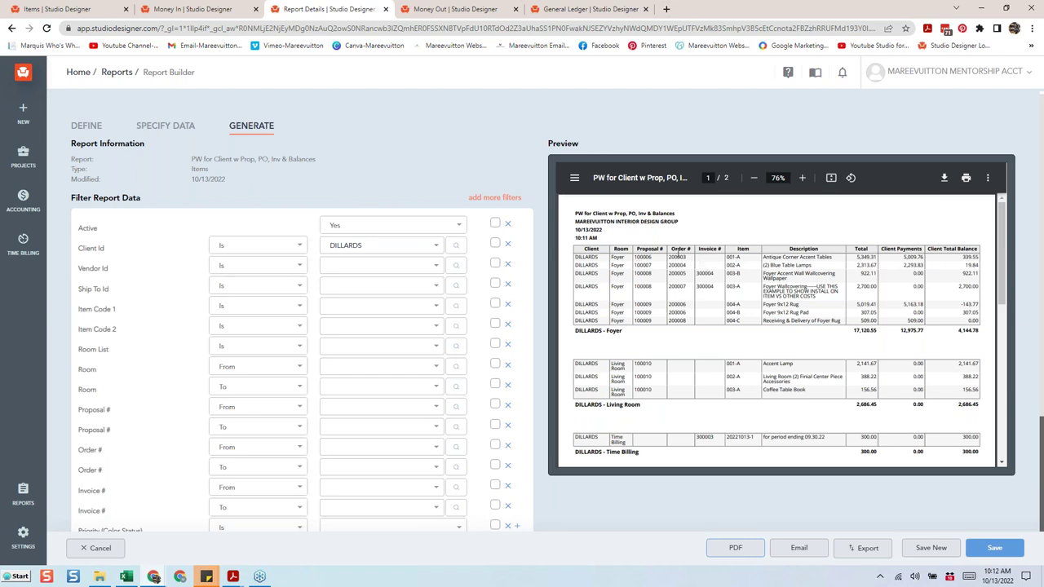
In the DILLARDS item list, invoice the Foyer Antique Corner Accent Tables and save the description "Foyer Corner Accent Tables".
click(17, 167)
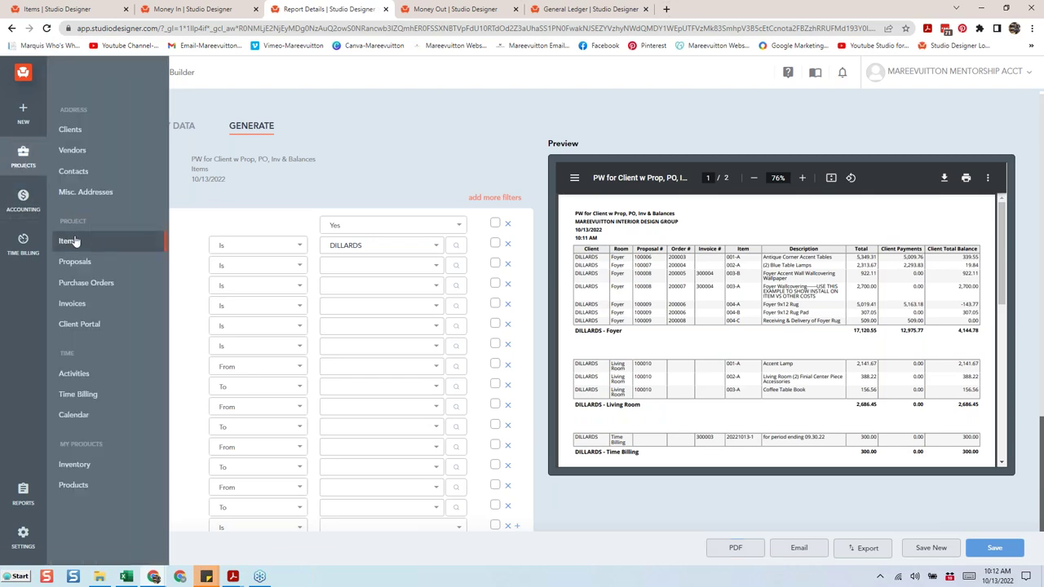
click(33, 7)
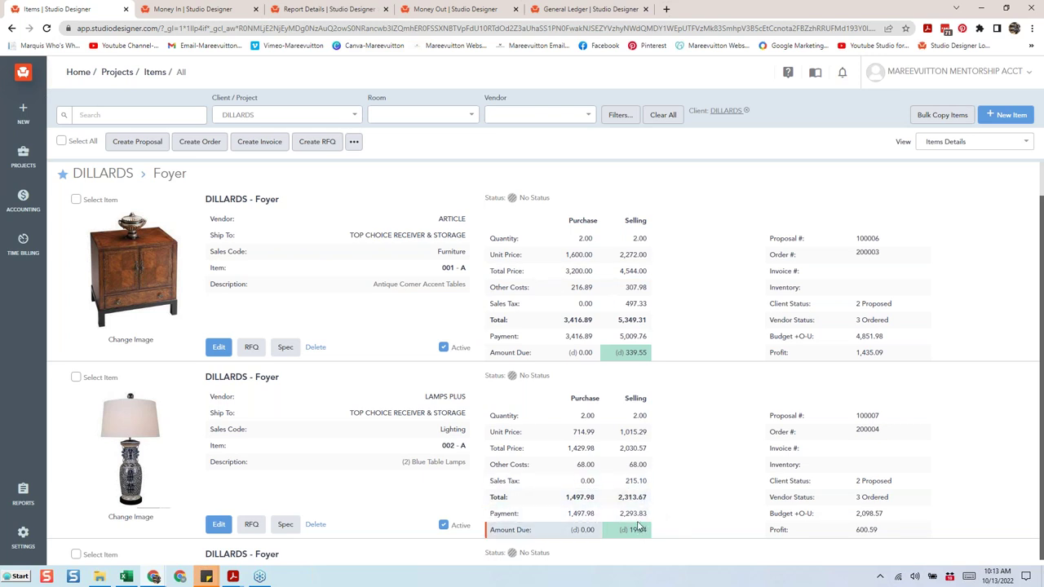
scroll(639, 526, down, 1)
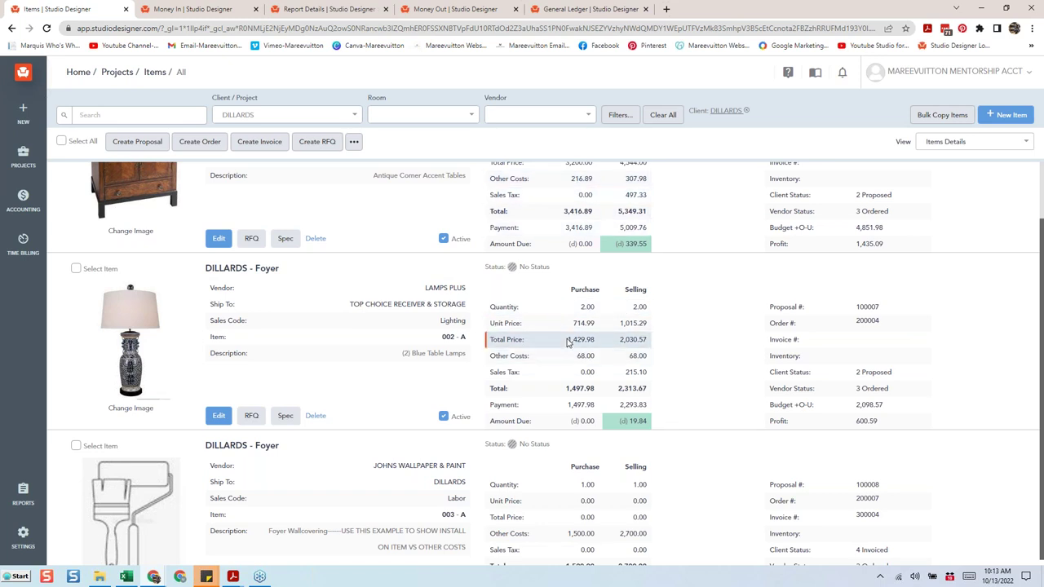
scroll(568, 343, up, 2)
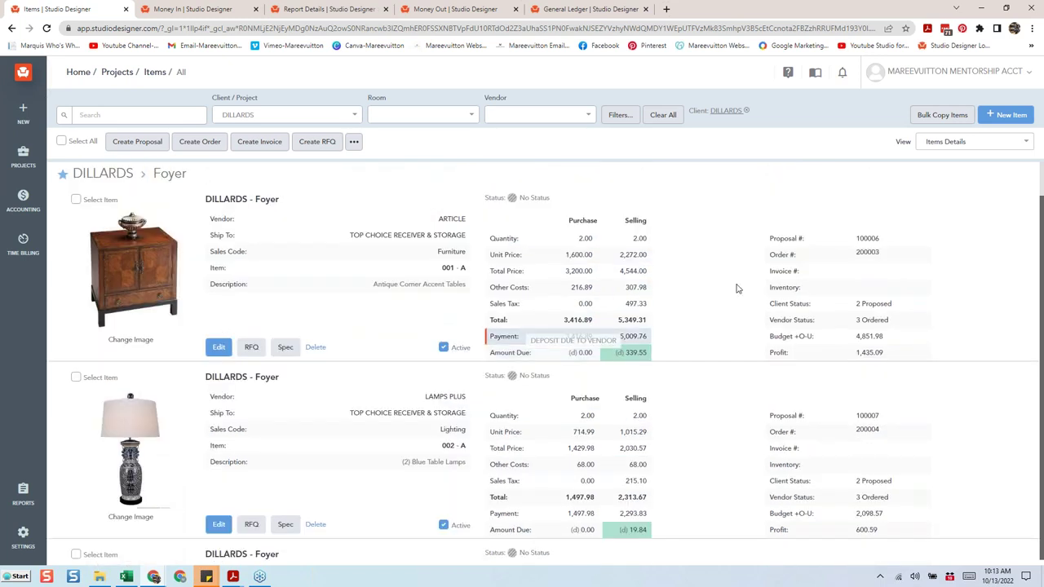
click(76, 200)
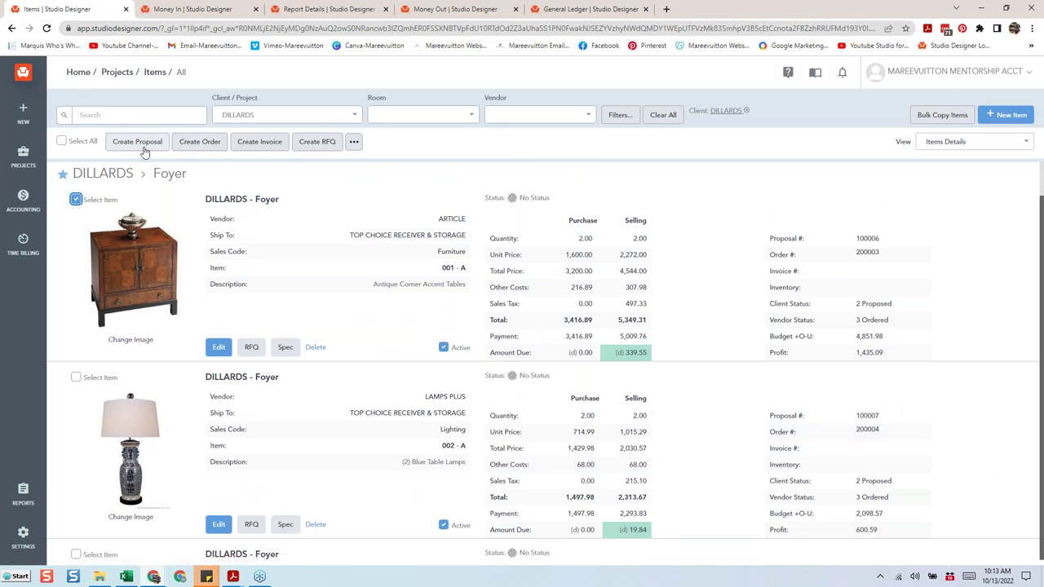
click(259, 145)
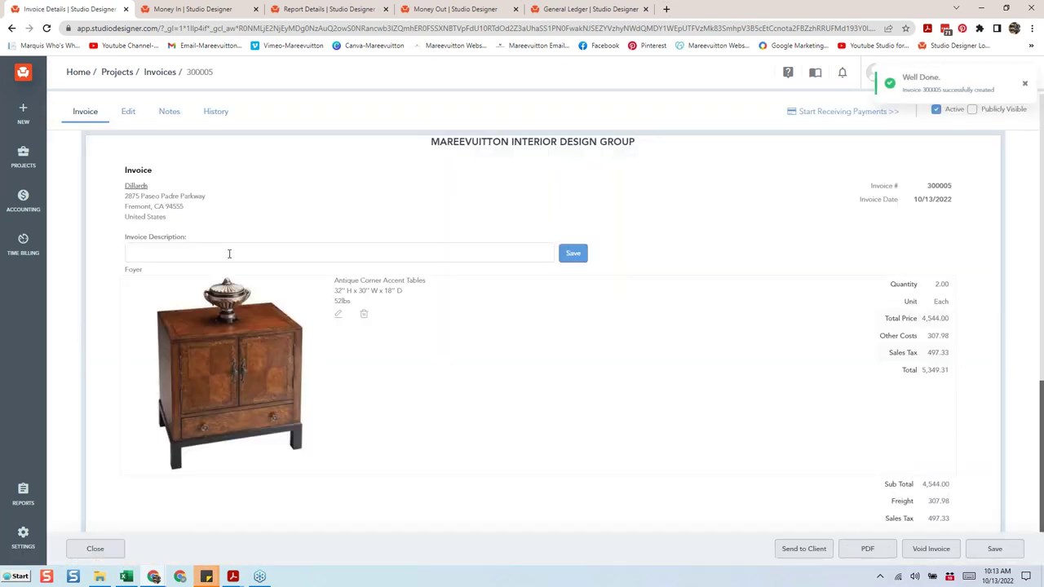
text(Corner Accent Tables)
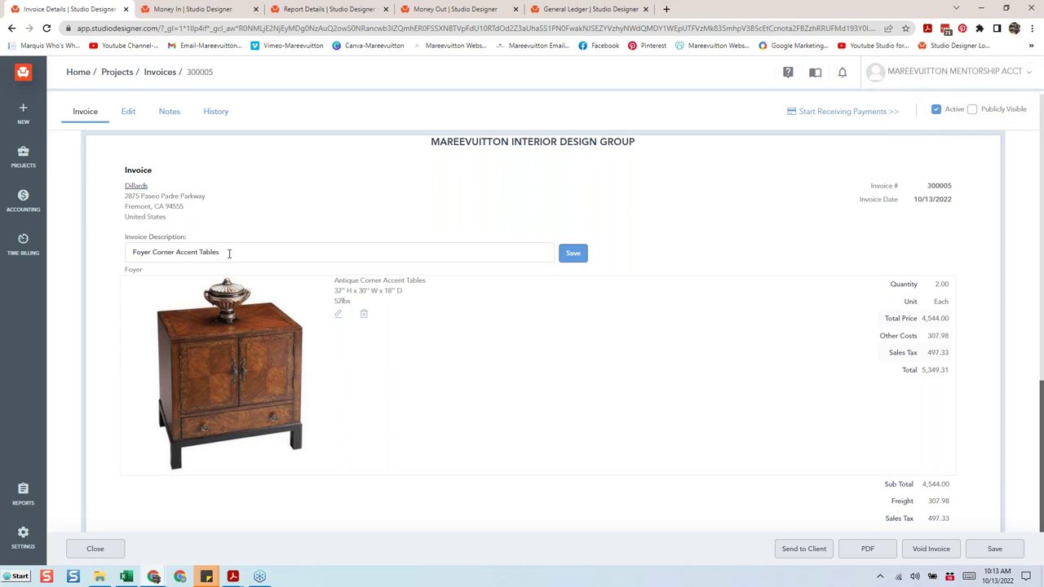
click(573, 253)
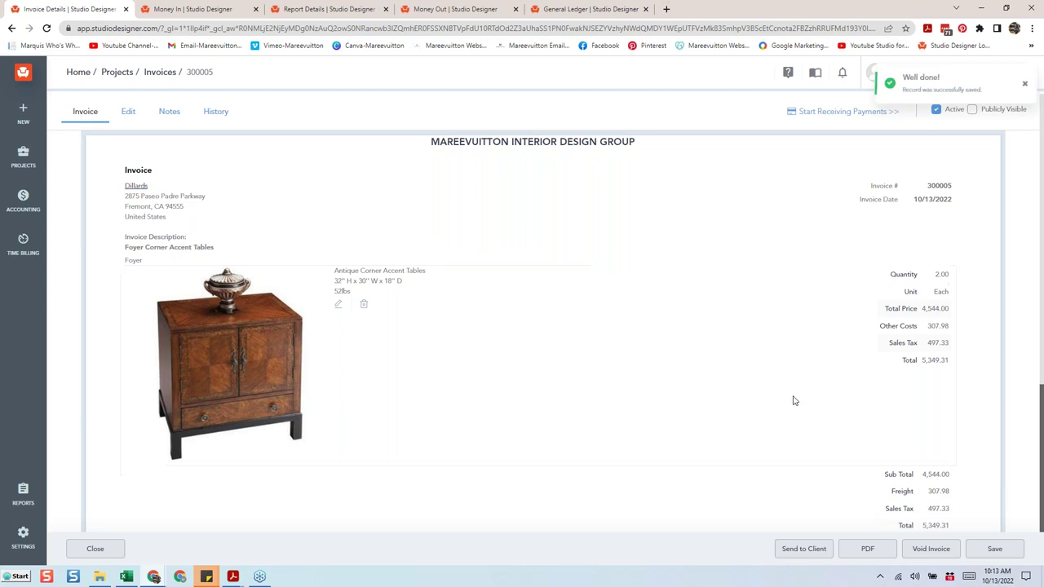
click(88, 549)
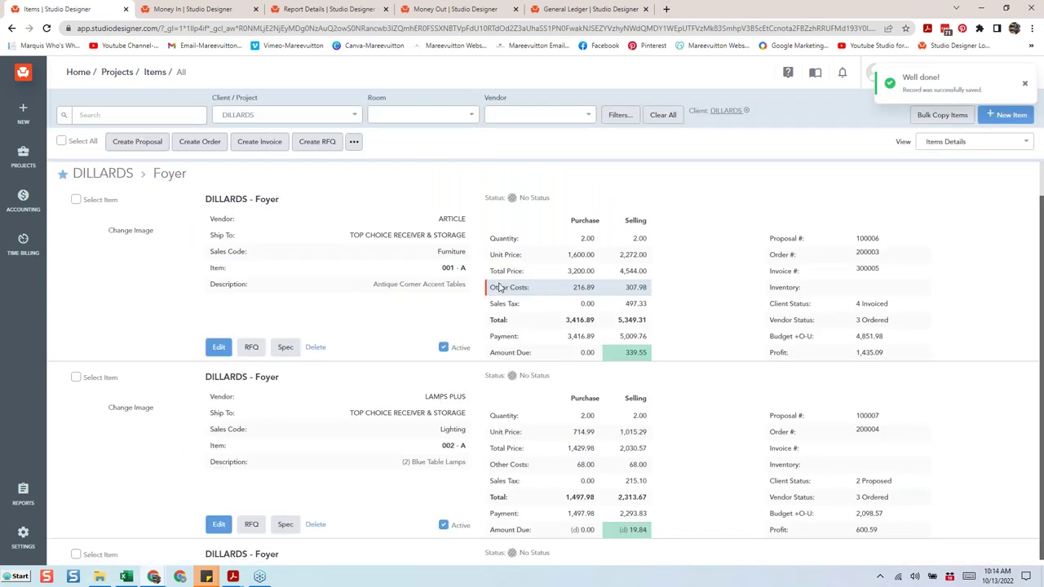
Create an invoice for the Foyer lamps item and save the description "Foyer (2) Blue Table Lamps".
scroll(457, 310, down, 2)
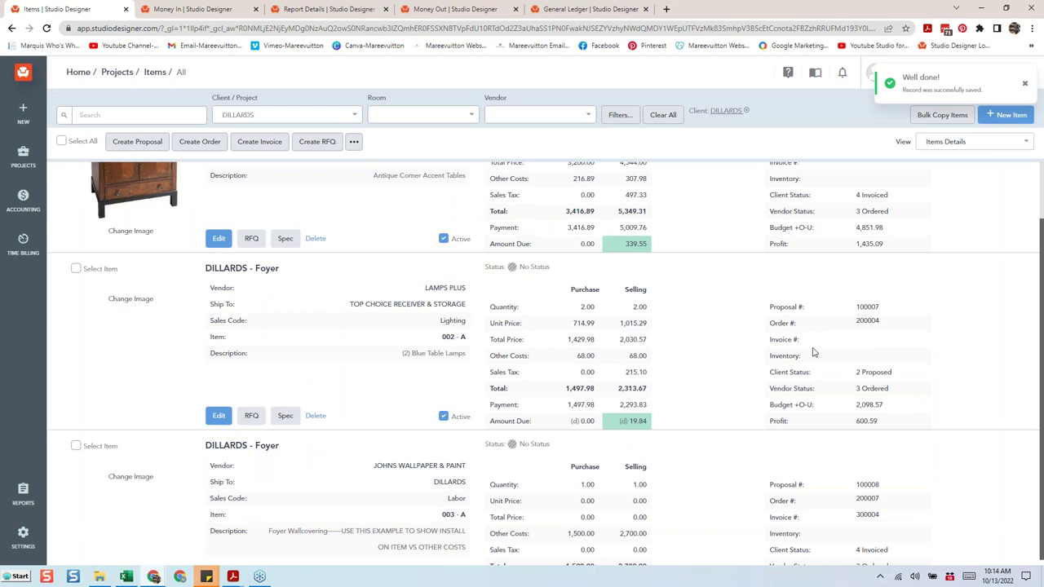
click(76, 269)
click(258, 144)
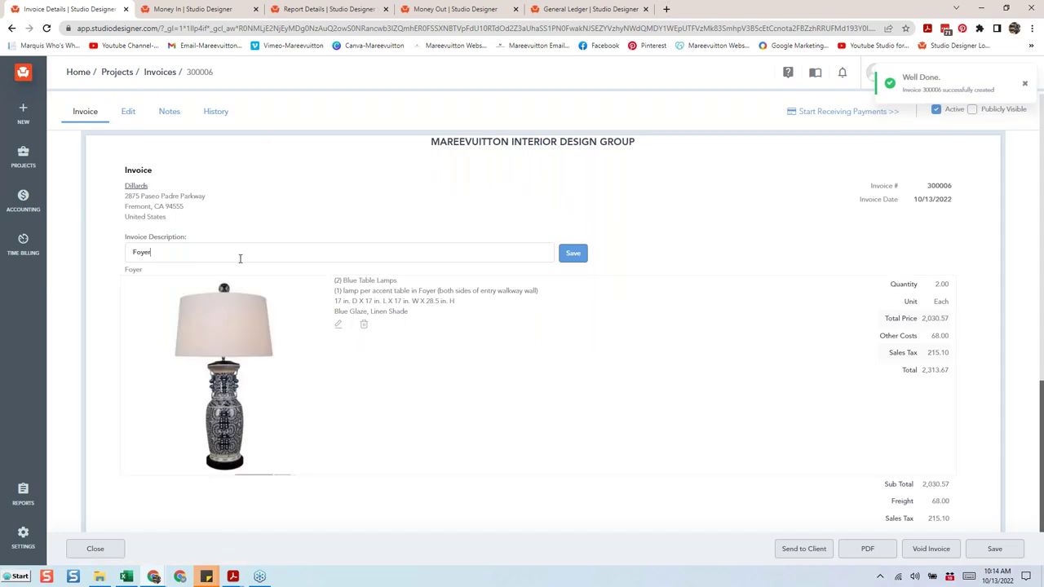
text((2) Blue Tab)
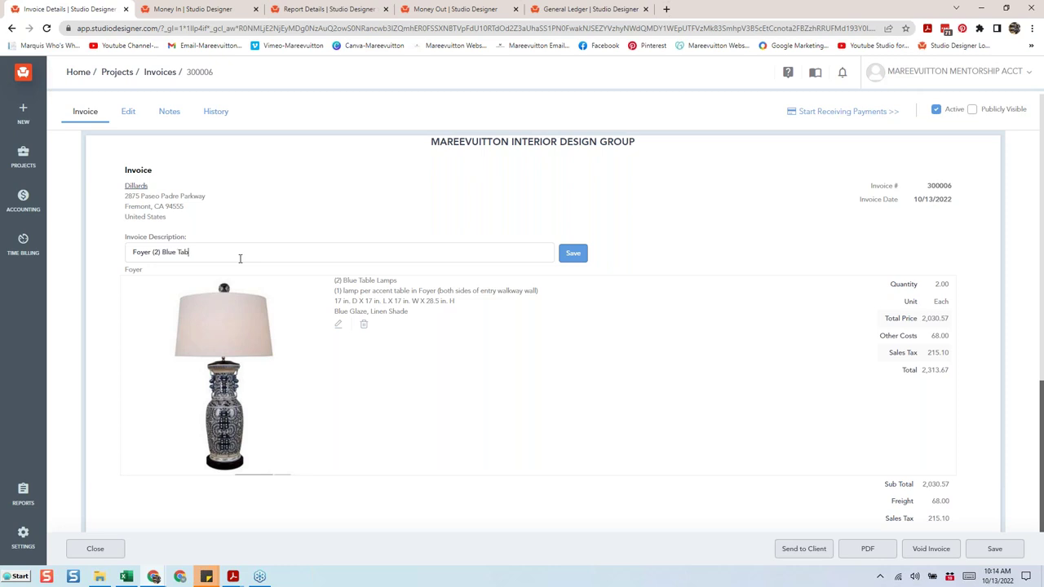
text(le Lamps)
key(Return)
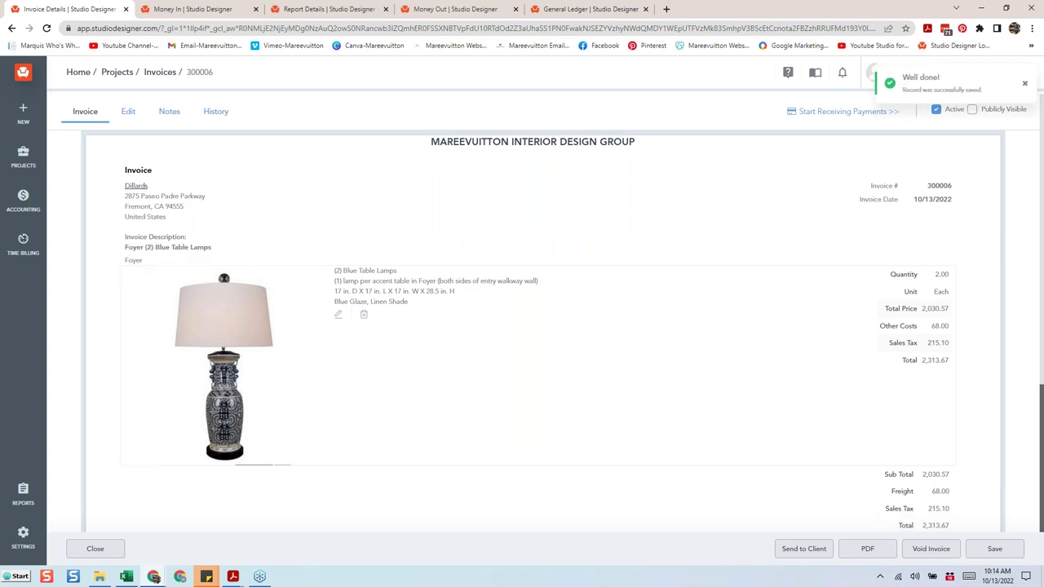
click(117, 544)
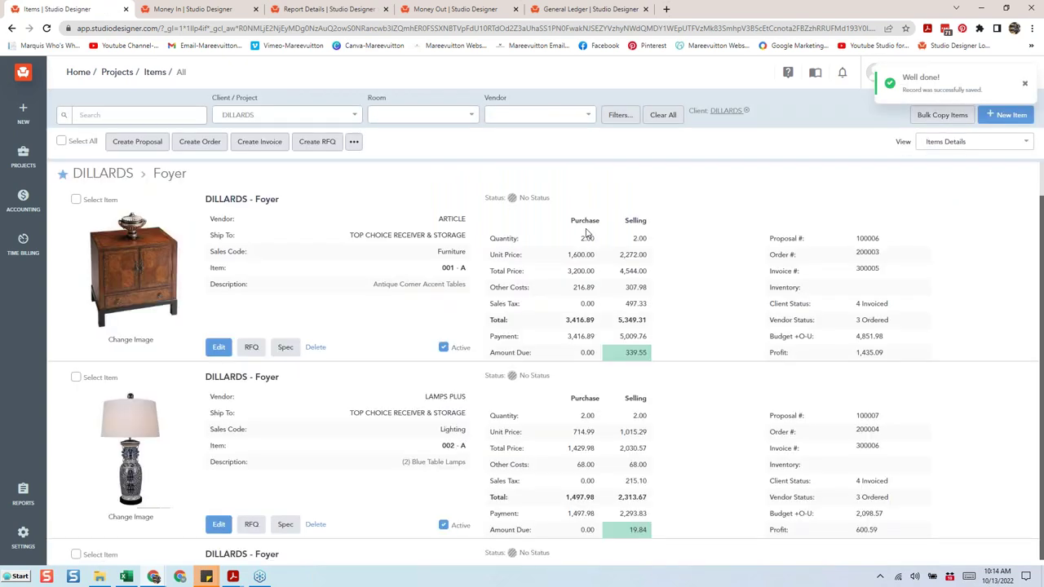
Examine the Foyer wallcovering items' purchase and selling amounts, and open their proposal to review its line items and totals.
scroll(585, 234, down, 3)
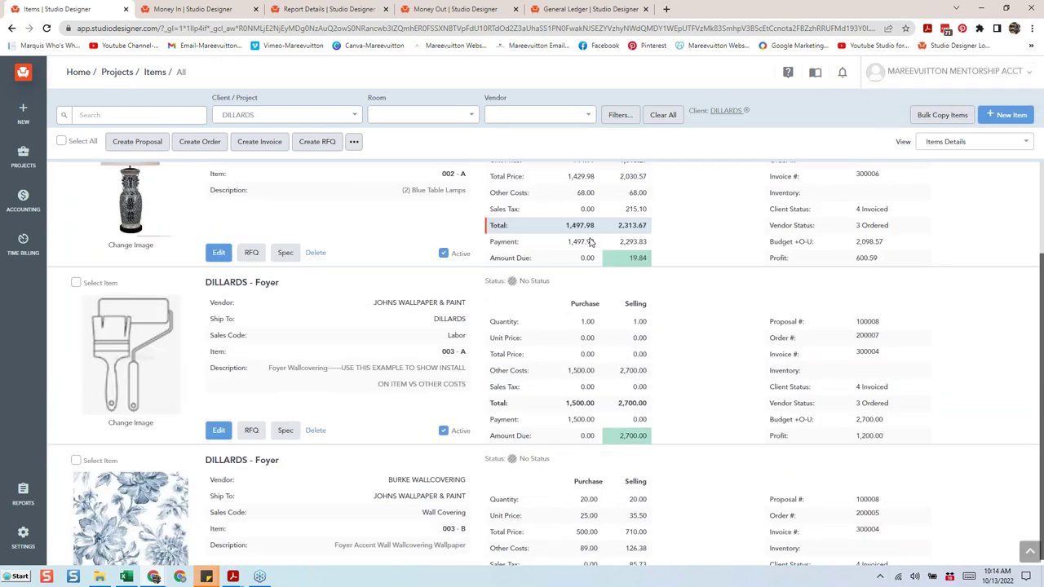
scroll(591, 242, down, 1)
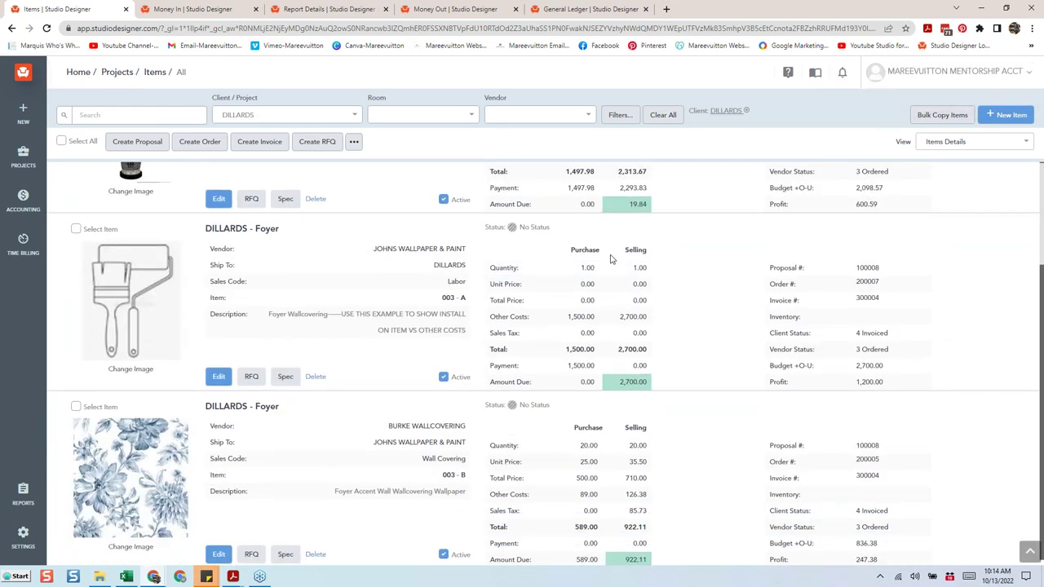
scroll(612, 265, up, 2)
scroll(630, 326, down, 2)
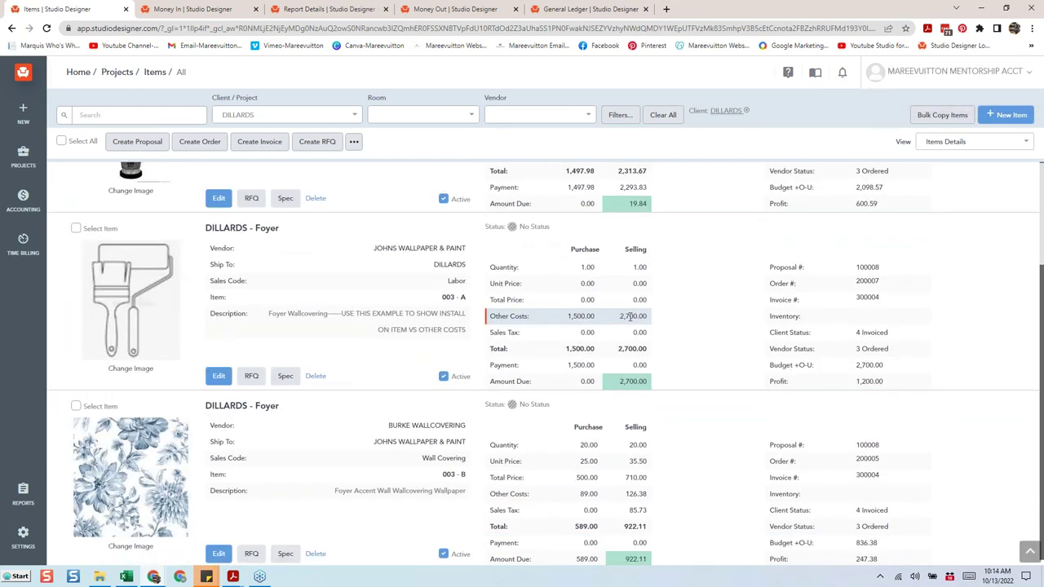
scroll(631, 318, down, 2)
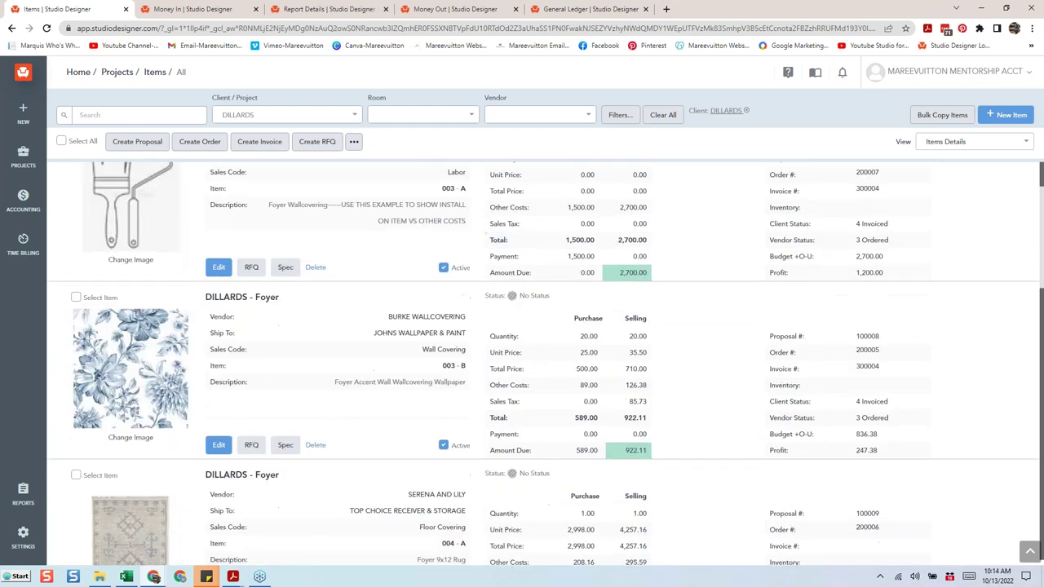
scroll(631, 335, up, 2)
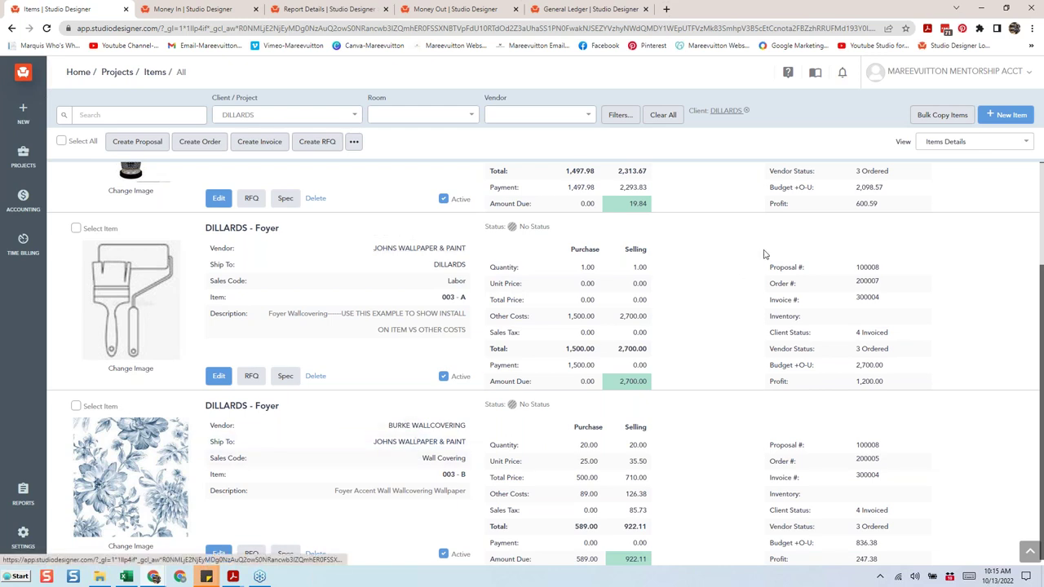
click(865, 269)
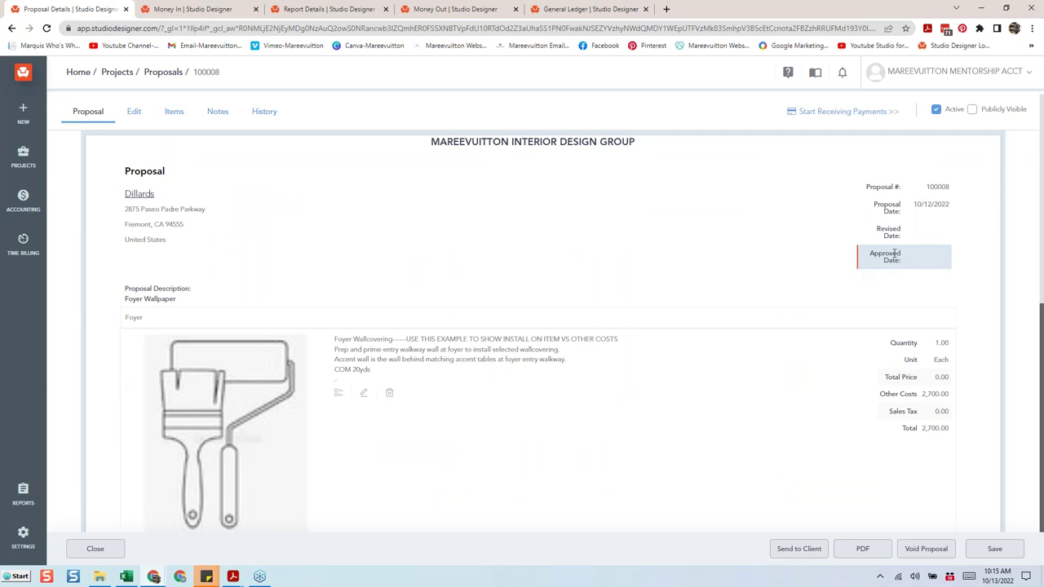
scroll(896, 255, down, 5)
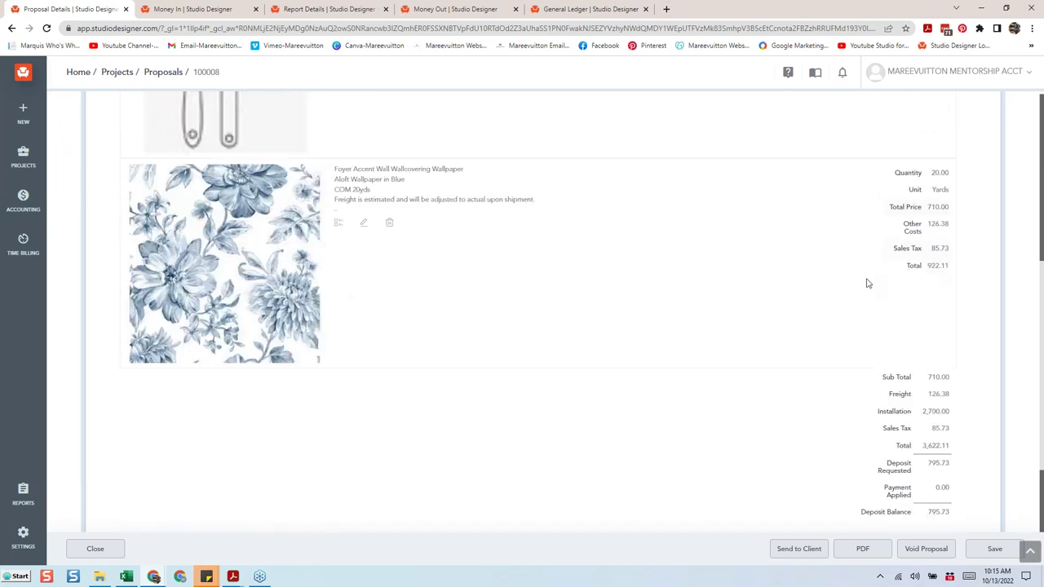
scroll(868, 283, up, 2)
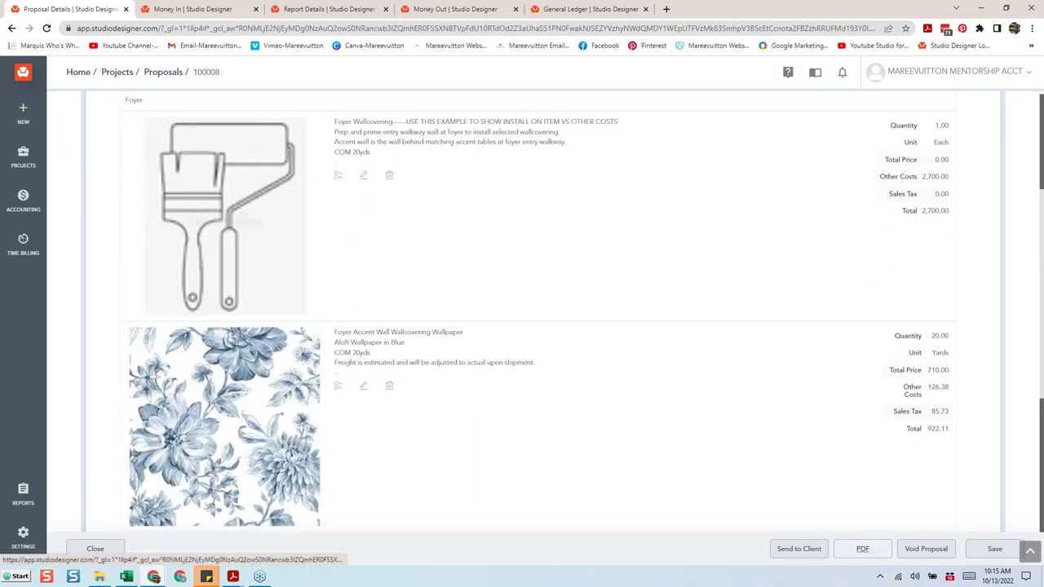
Start sending the wallcovering proposal to the client, toggle First Component on and off, and examine the separate line items in the preview.
click(799, 549)
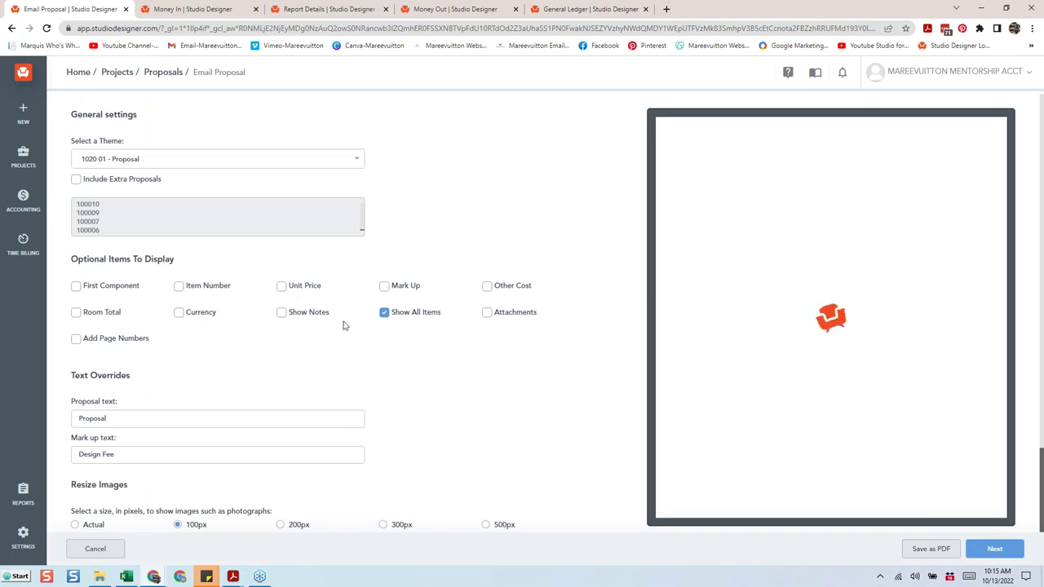
click(77, 288)
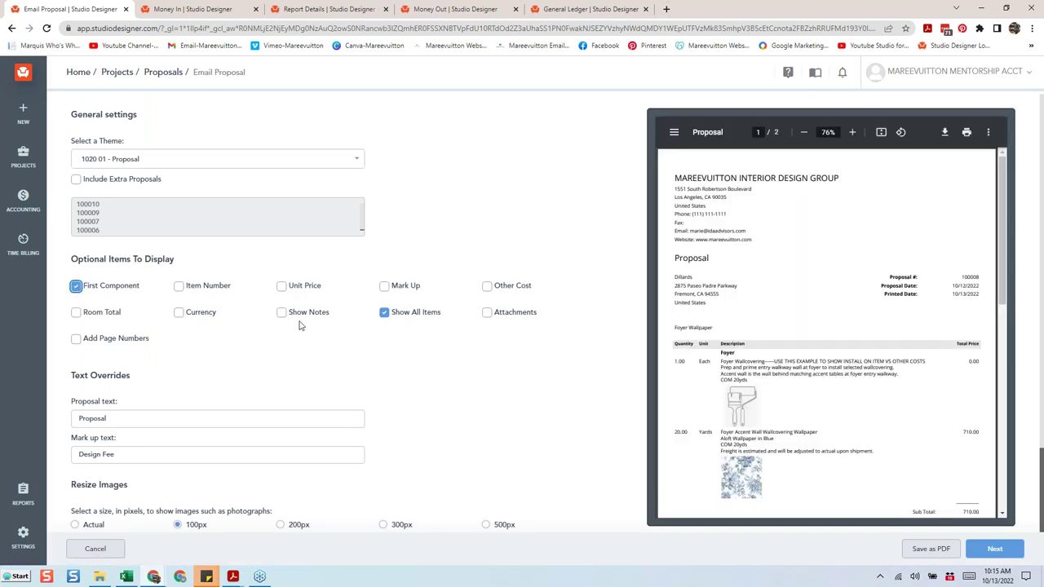
click(77, 287)
scroll(935, 299, down, 5)
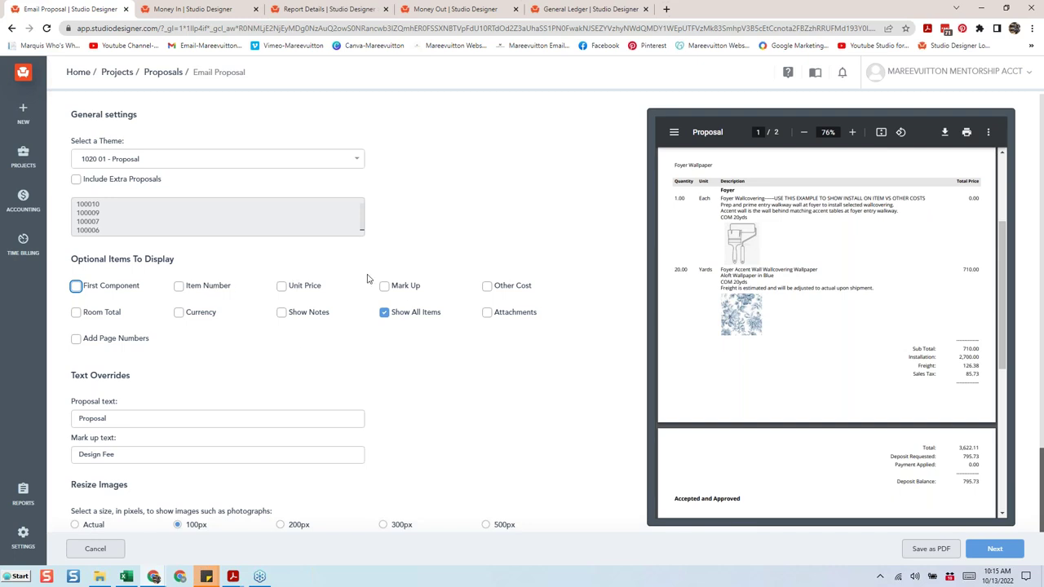
drag(779, 199, 976, 198)
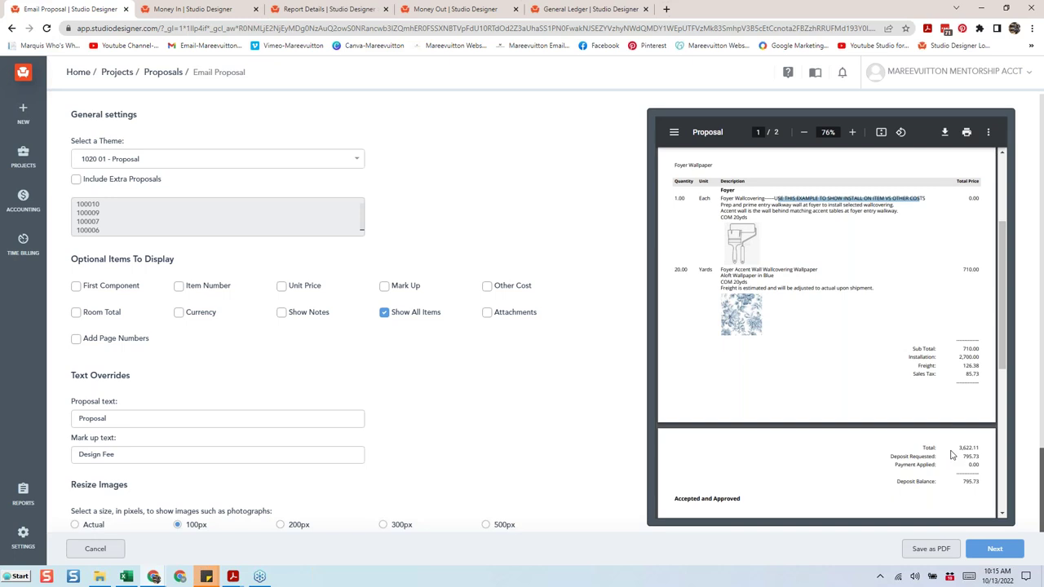
Preview the proposal with First Component and Attachments enabled and Show All Items disabled, examine the combined layout, and cancel the e-mail setup.
click(76, 287)
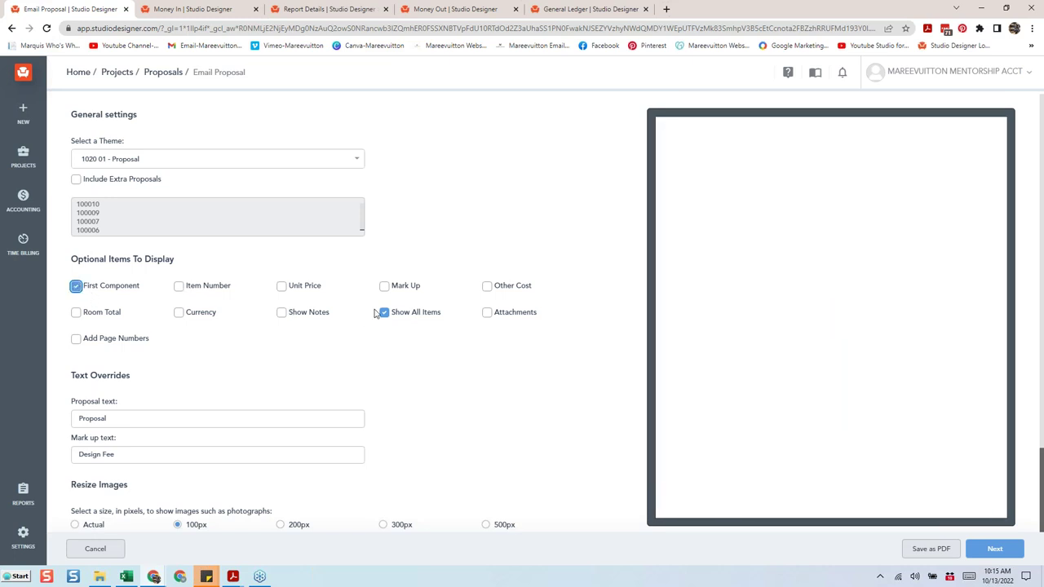
click(388, 315)
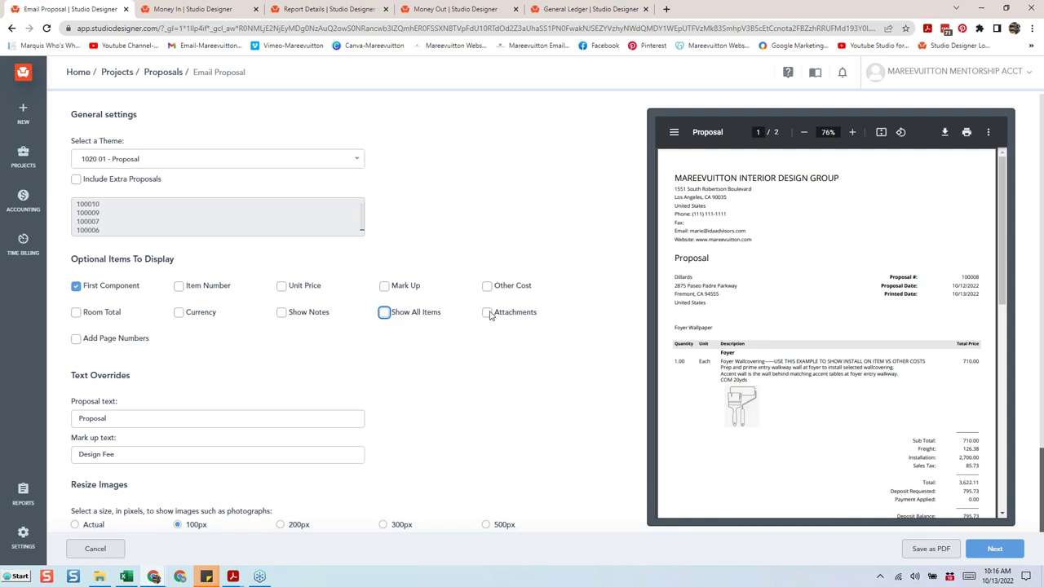
click(488, 314)
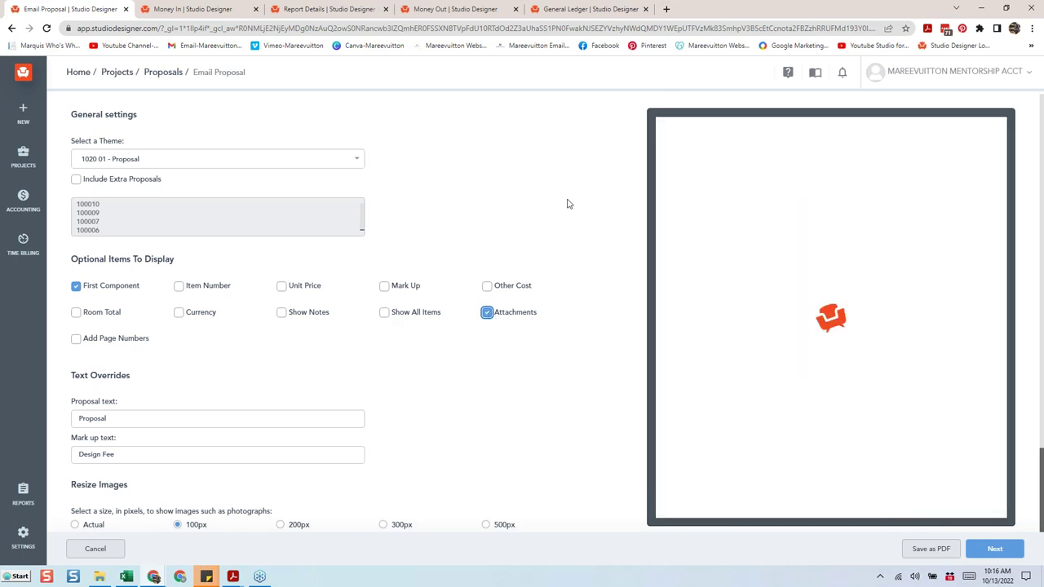
scroll(844, 232, down, 3)
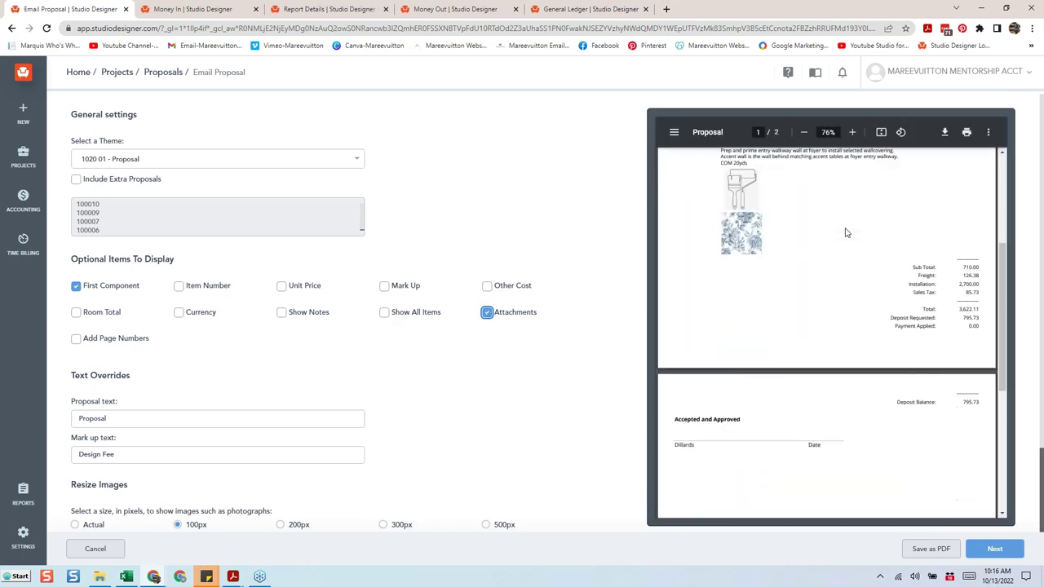
scroll(846, 234, up, 2)
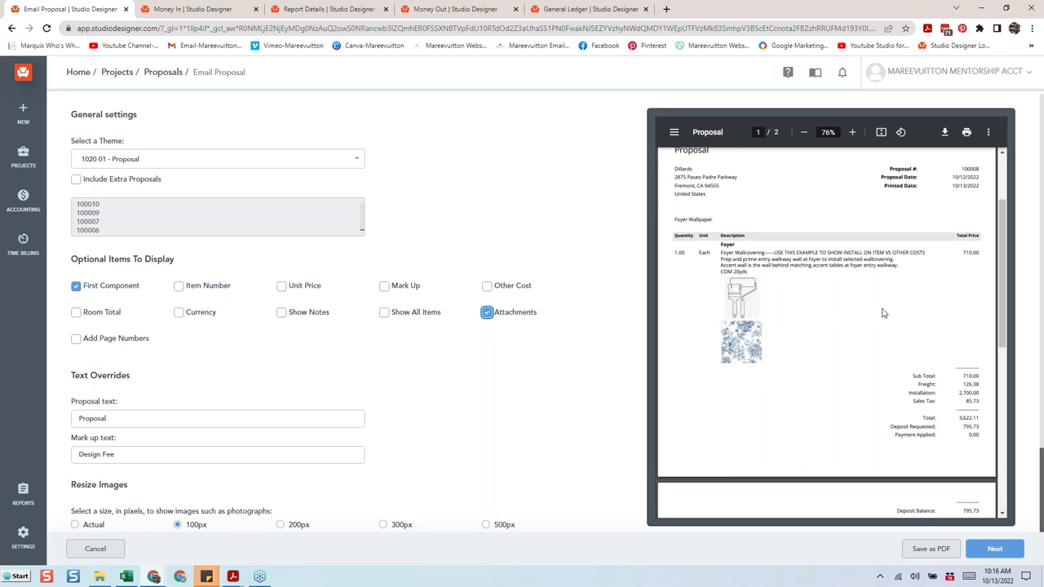
scroll(893, 304, down, 2)
scroll(893, 302, up, 1)
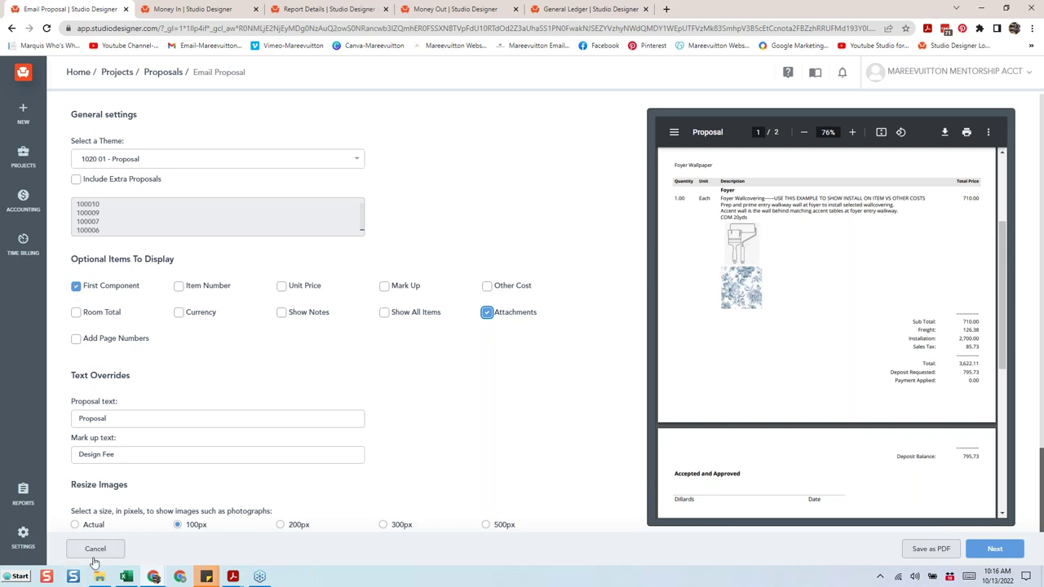
click(89, 287)
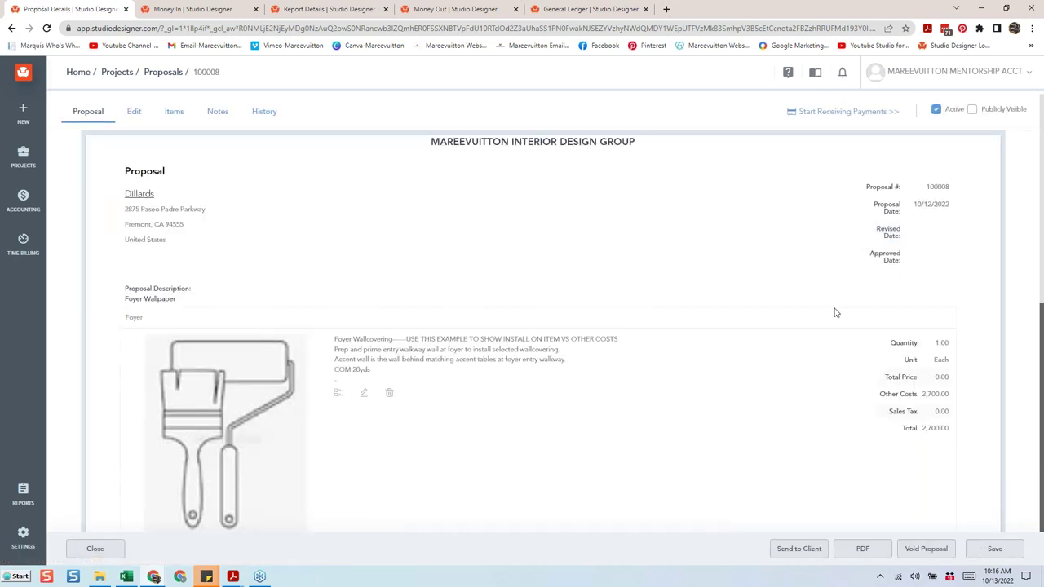
Close the wallcovering proposal and examine the invoice fields, payments and amounts due of the Foyer wallcovering and rug items.
scroll(835, 314, down, 4)
click(95, 549)
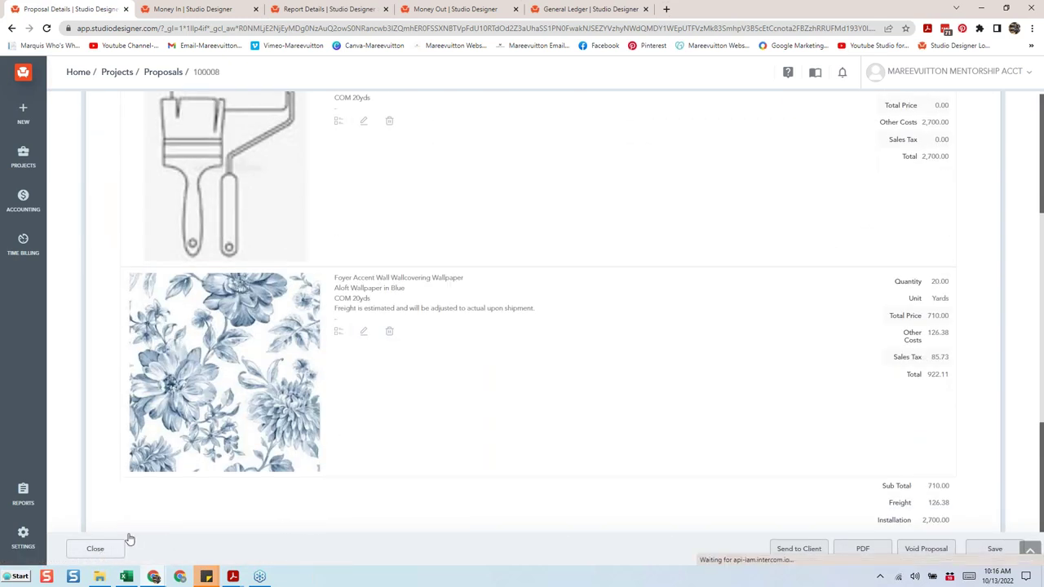
scroll(897, 294, down, 5)
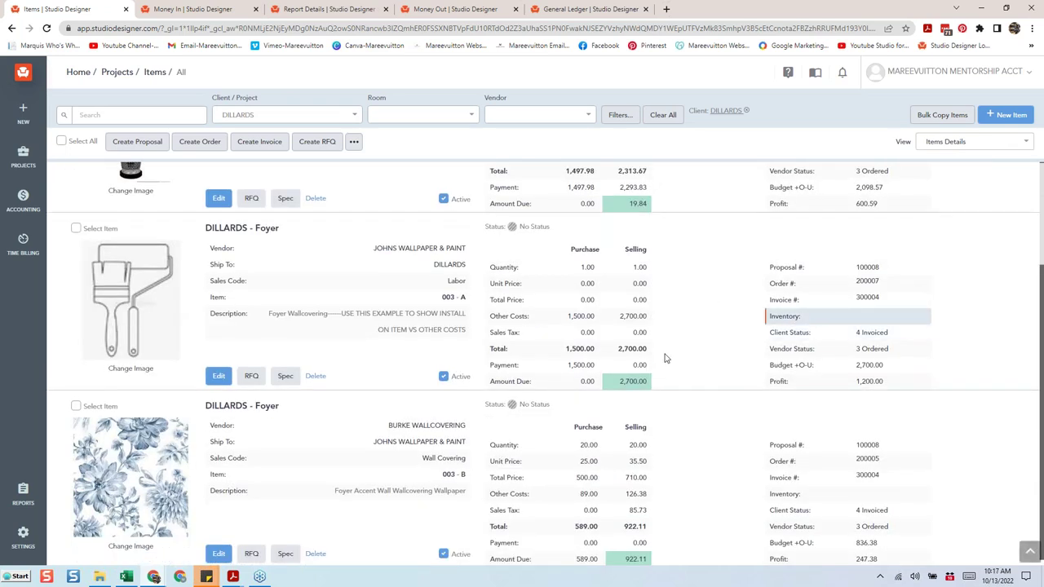
scroll(777, 491, down, 2)
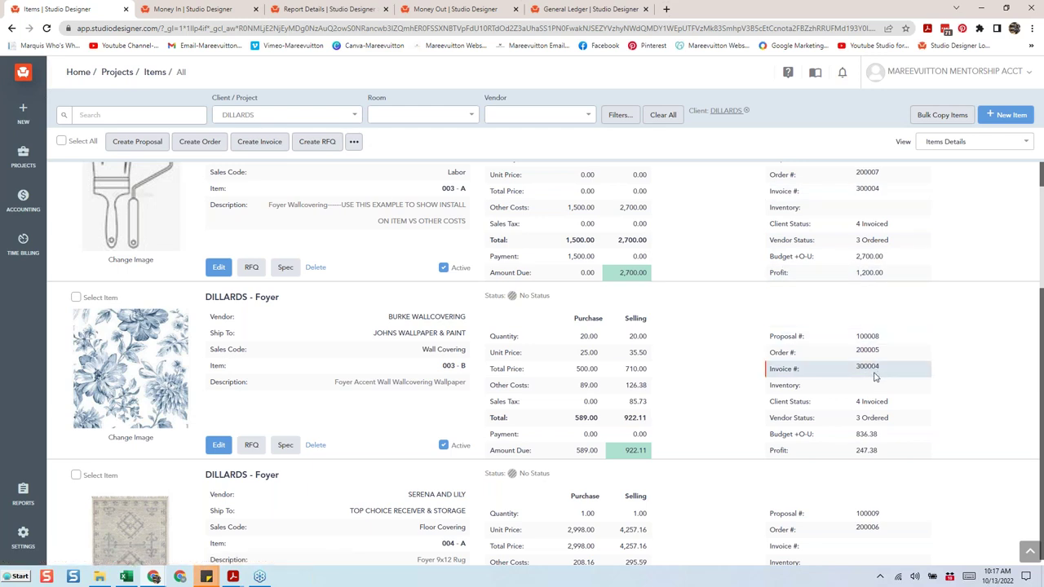
scroll(873, 380, up, 3)
scroll(873, 359, up, 3)
scroll(876, 298, down, 6)
scroll(873, 333, down, 6)
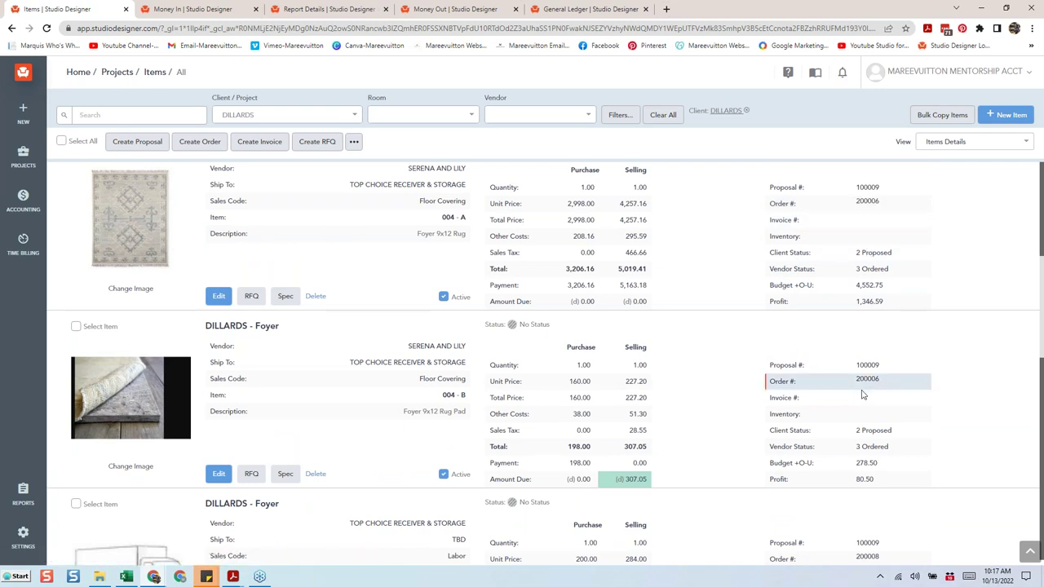
scroll(863, 391, down, 1)
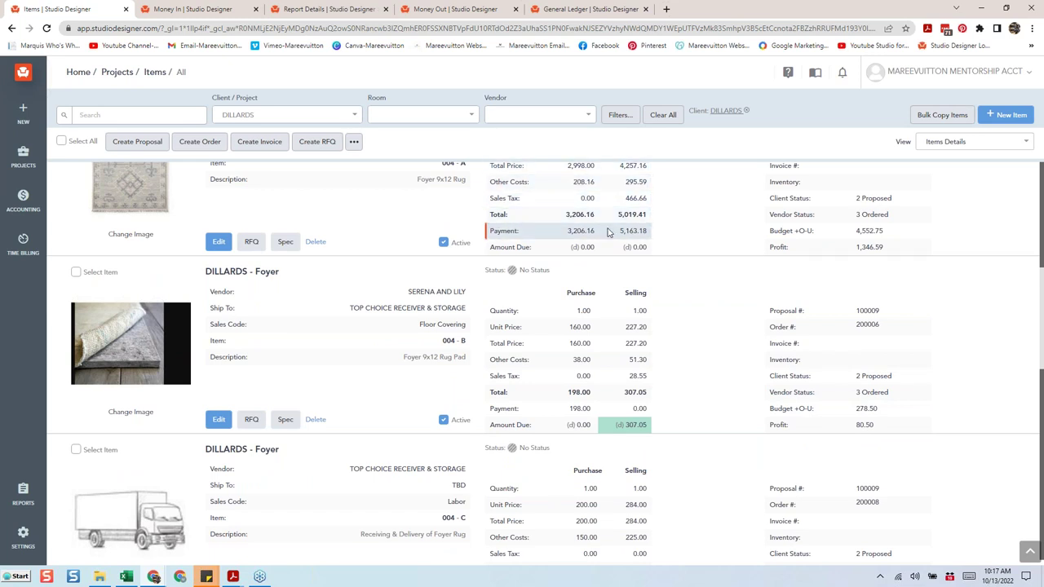
scroll(582, 236, up, 1)
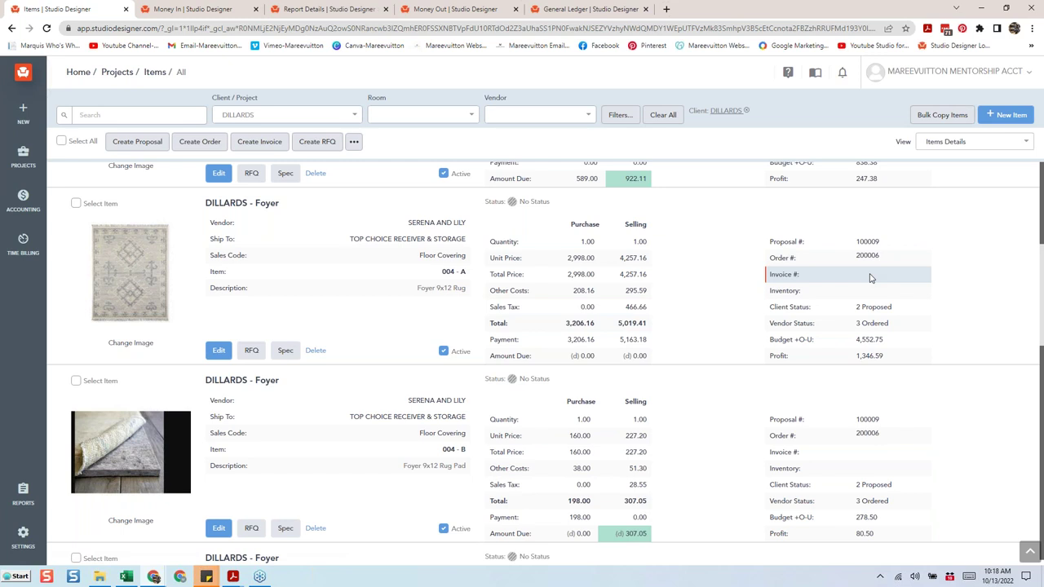
Review the client payments and amounts due across the Foyer items, from the accent tables to the rug receiving and delivery.
scroll(870, 278, up, 5)
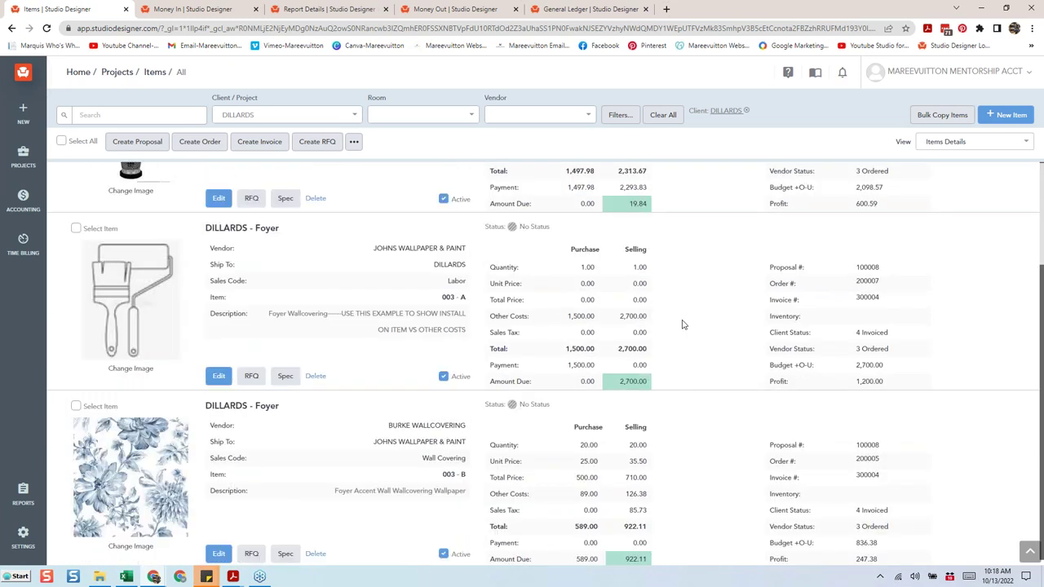
scroll(684, 325, up, 2)
scroll(681, 328, up, 1)
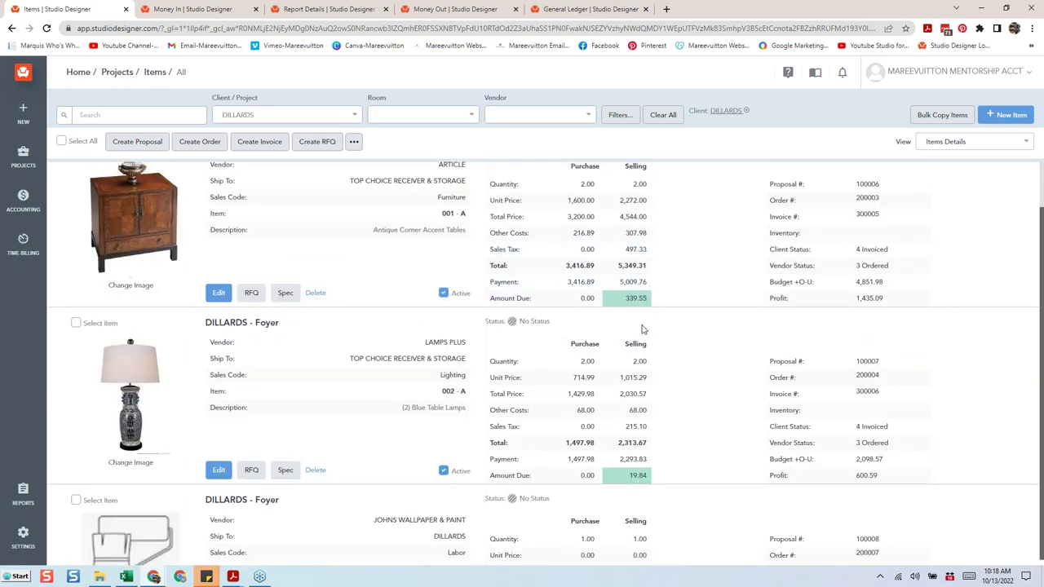
scroll(666, 486, down, 4)
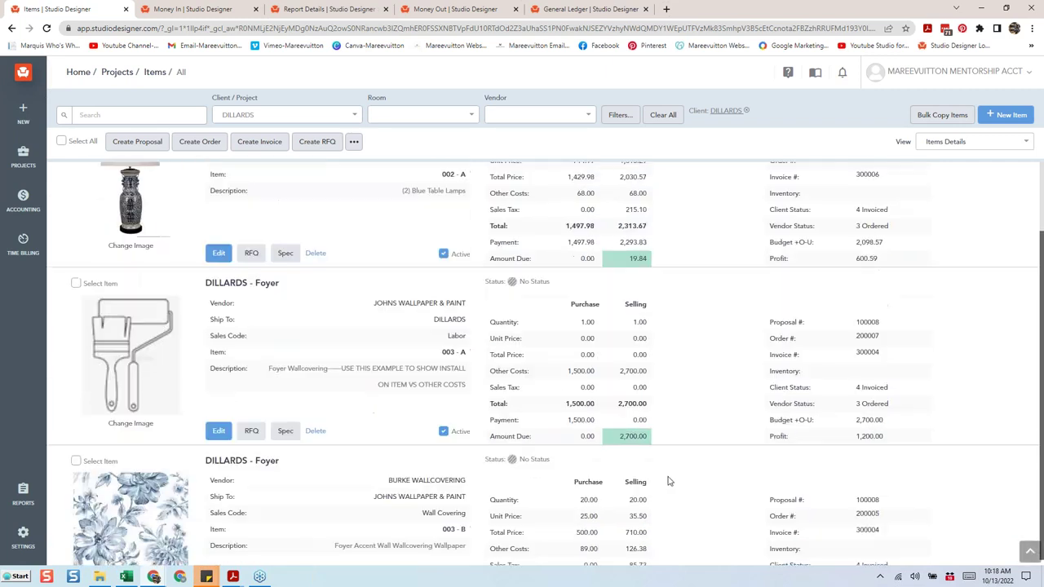
scroll(667, 481, down, 1)
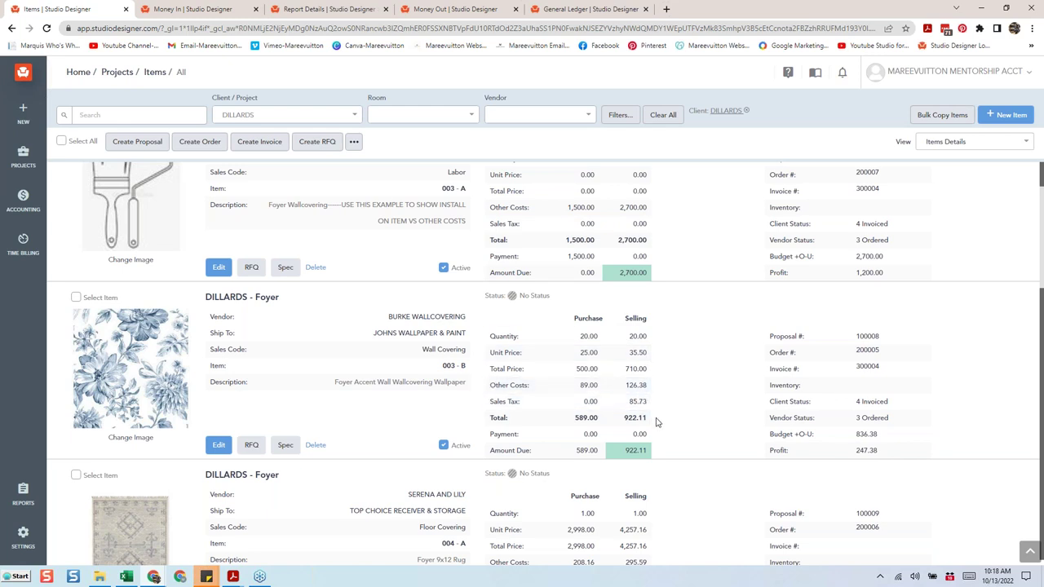
scroll(654, 424, down, 2)
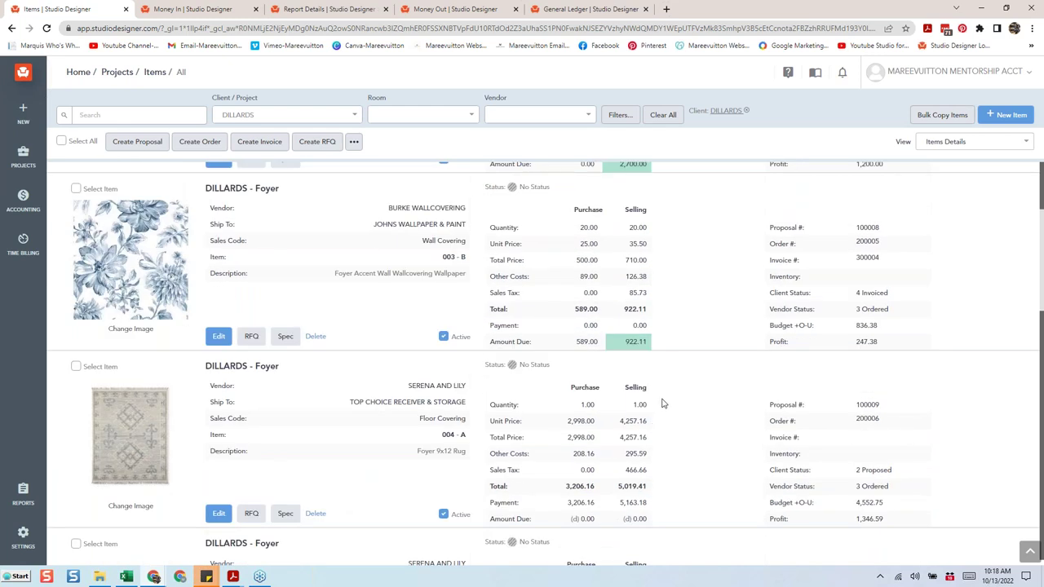
scroll(662, 404, down, 4)
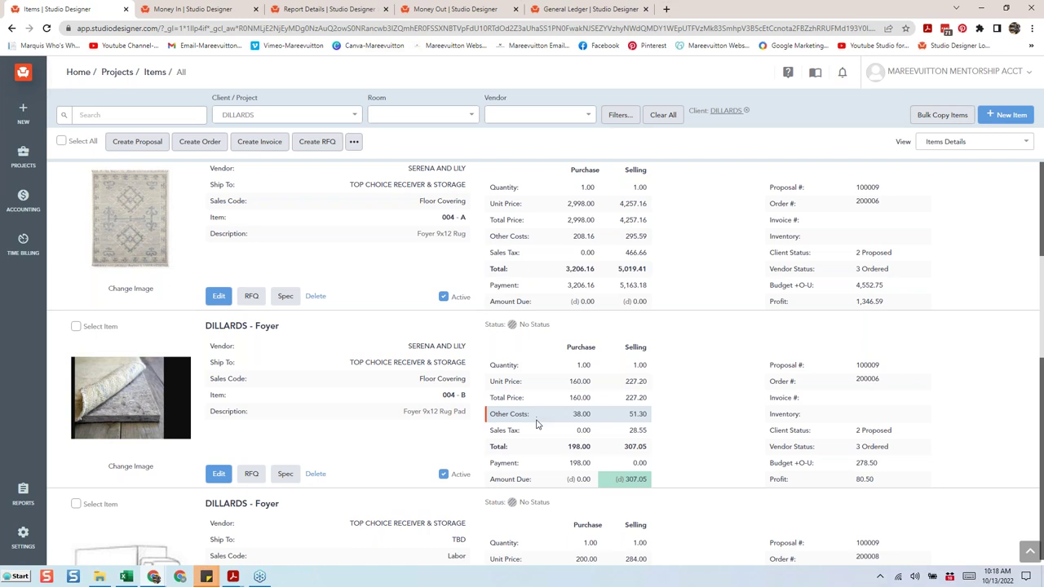
scroll(537, 424, down, 2)
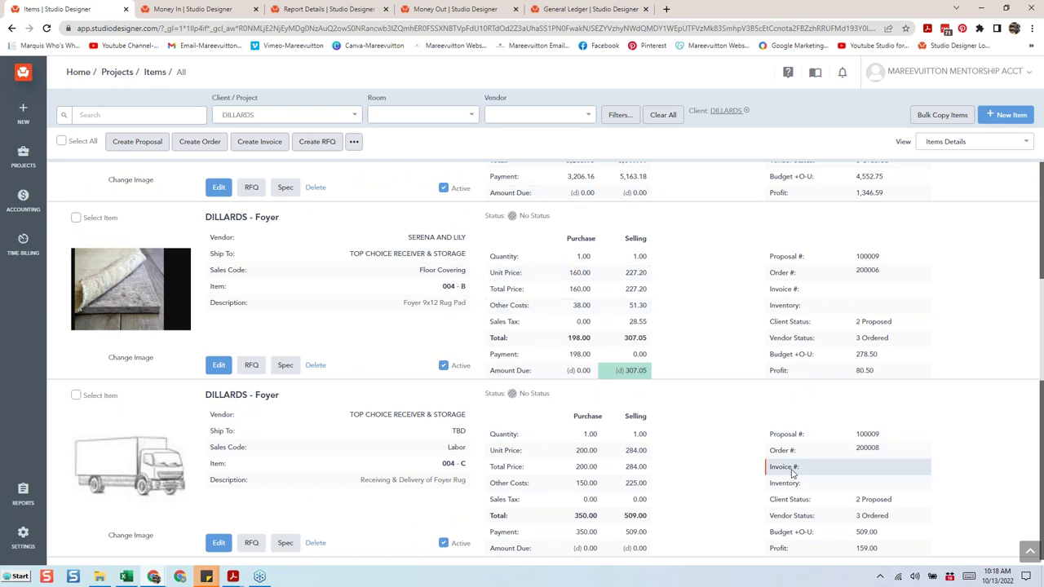
scroll(579, 261, up, 1)
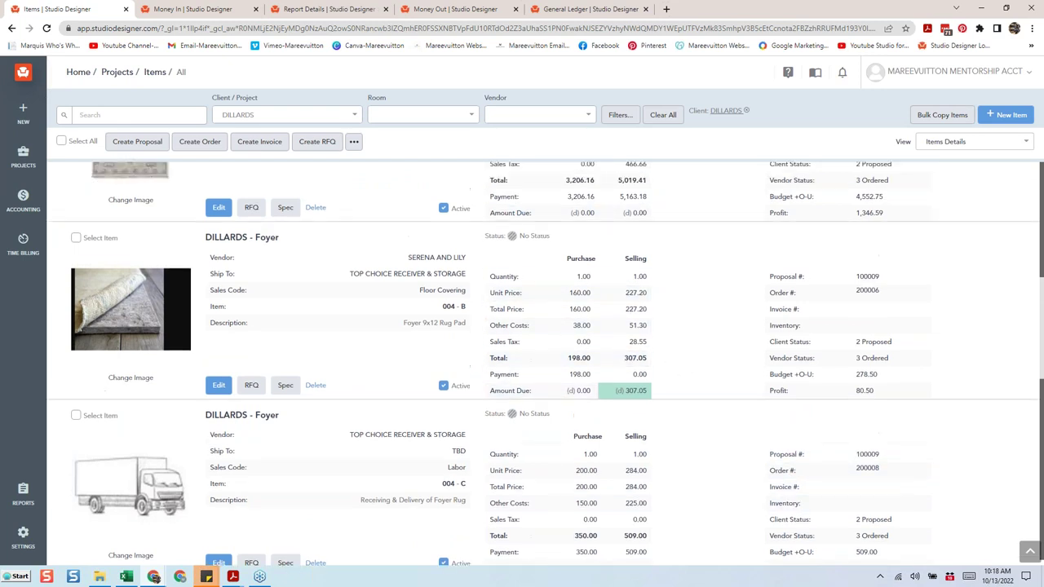
scroll(633, 223, up, 2)
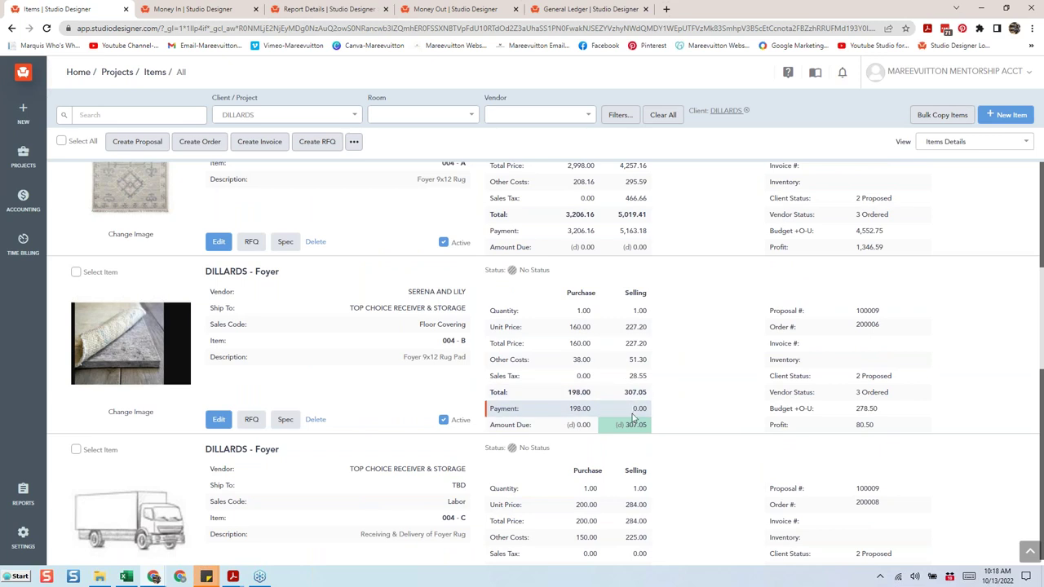
scroll(633, 418, down, 2)
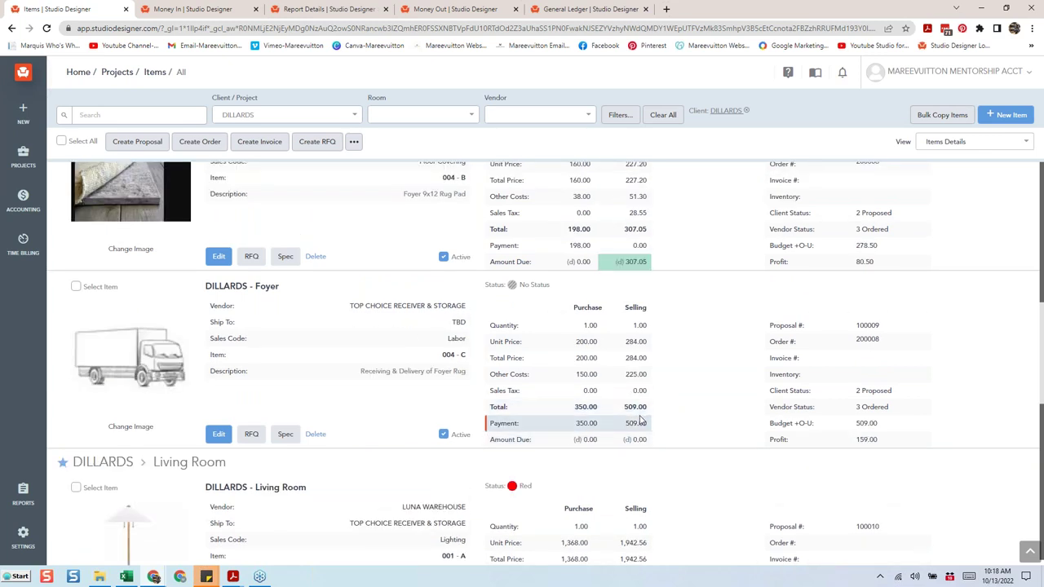
Create an invoice from the Foyer 9x12 rug, the rug pad, and the rug's receiving and delivery items.
scroll(640, 420, up, 2)
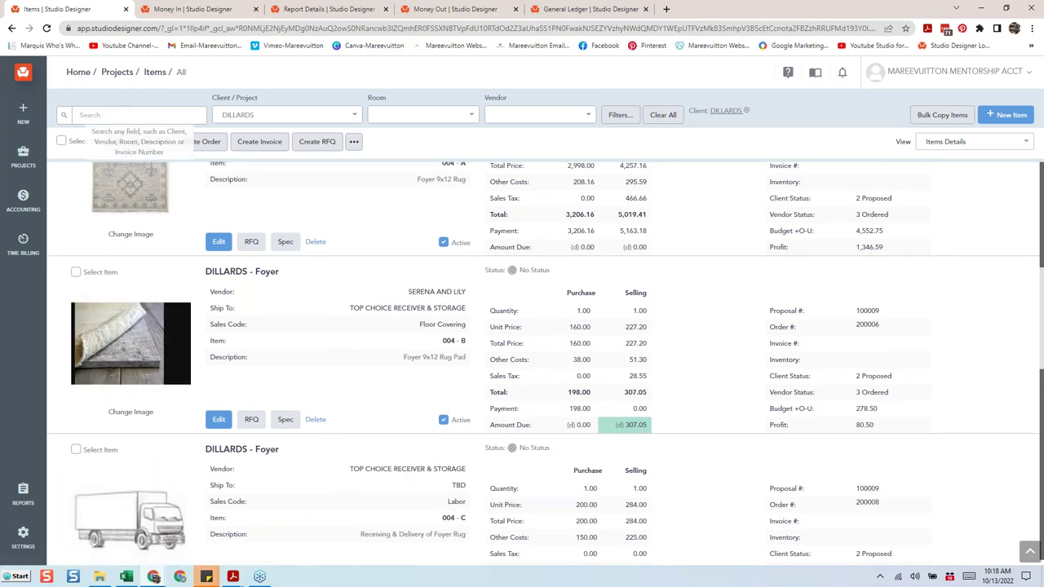
scroll(77, 245, up, 2)
click(76, 203)
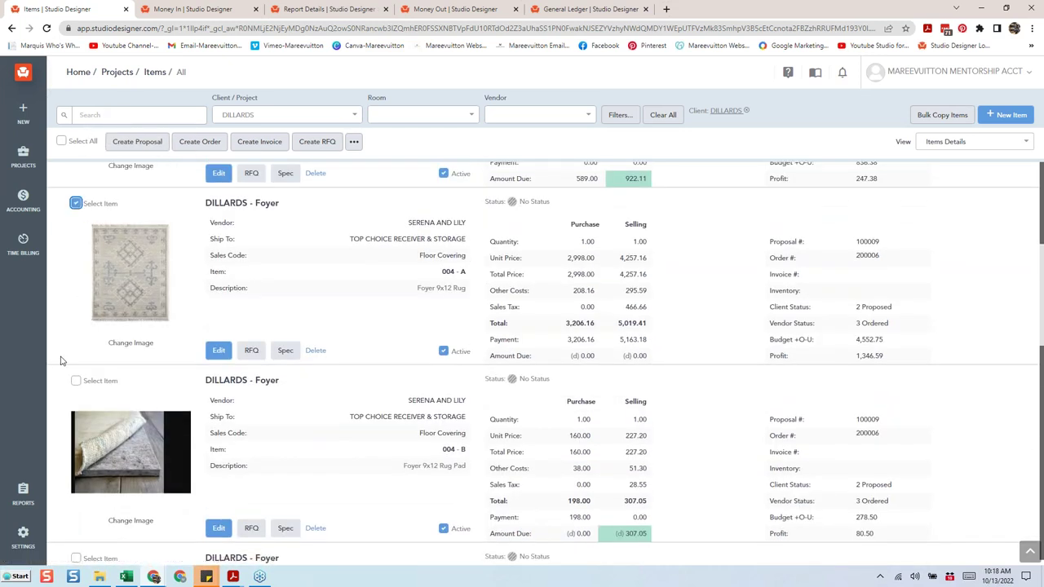
click(75, 381)
scroll(89, 408, down, 3)
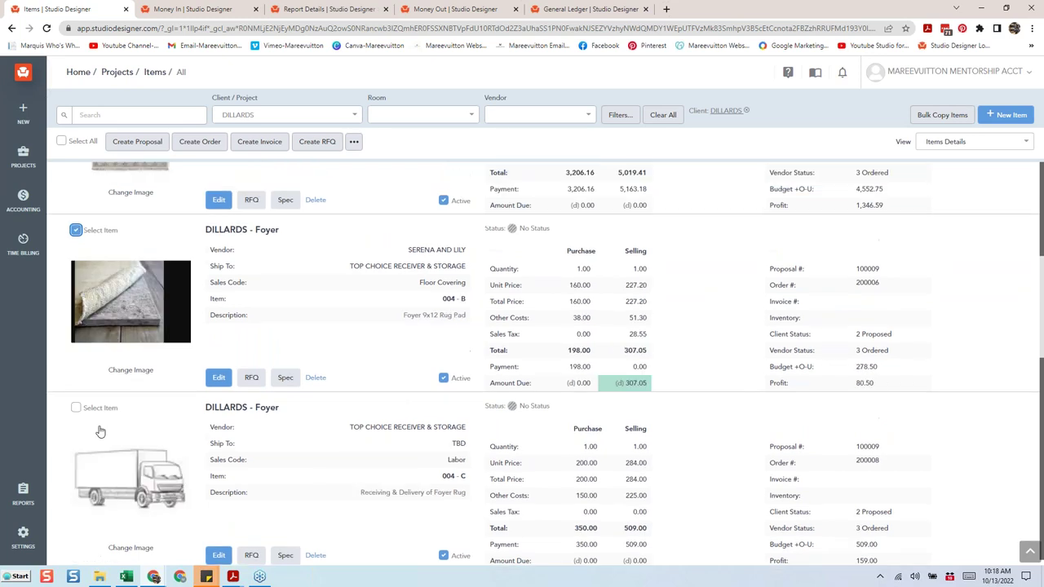
click(75, 342)
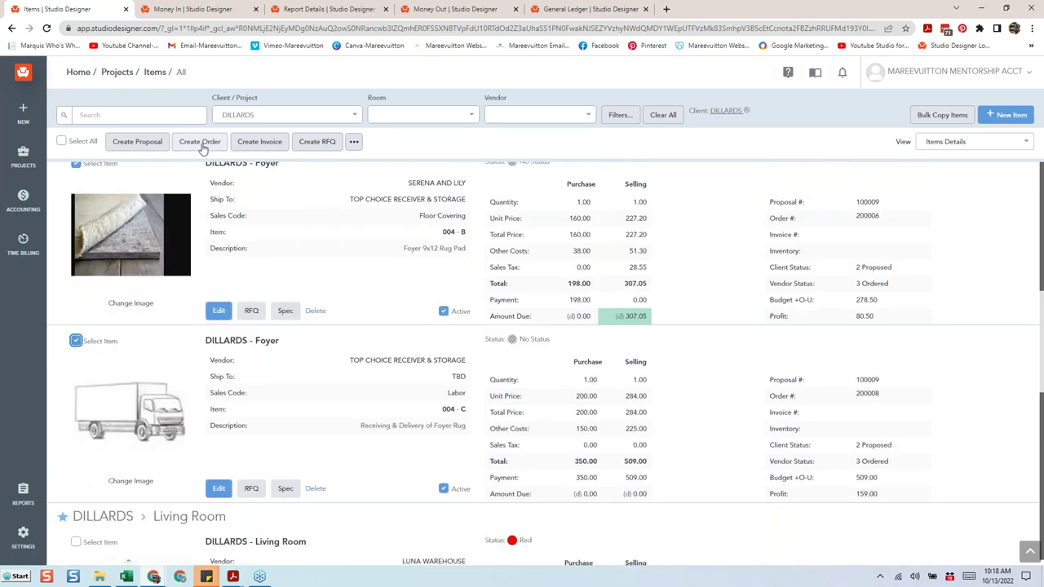
click(258, 144)
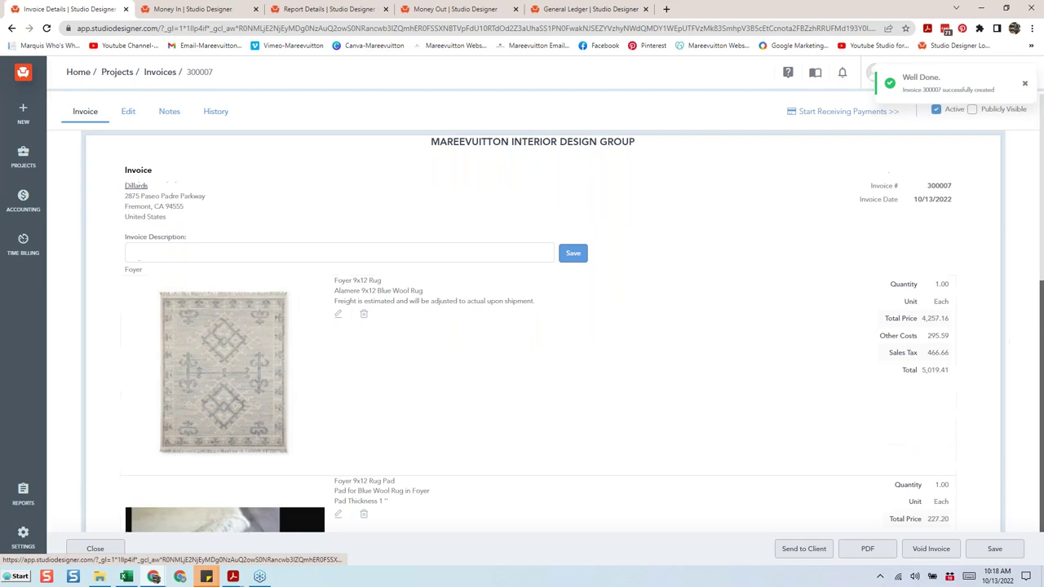
Save "Foyer Rug" as the invoice description and close the invoice.
click(233, 248)
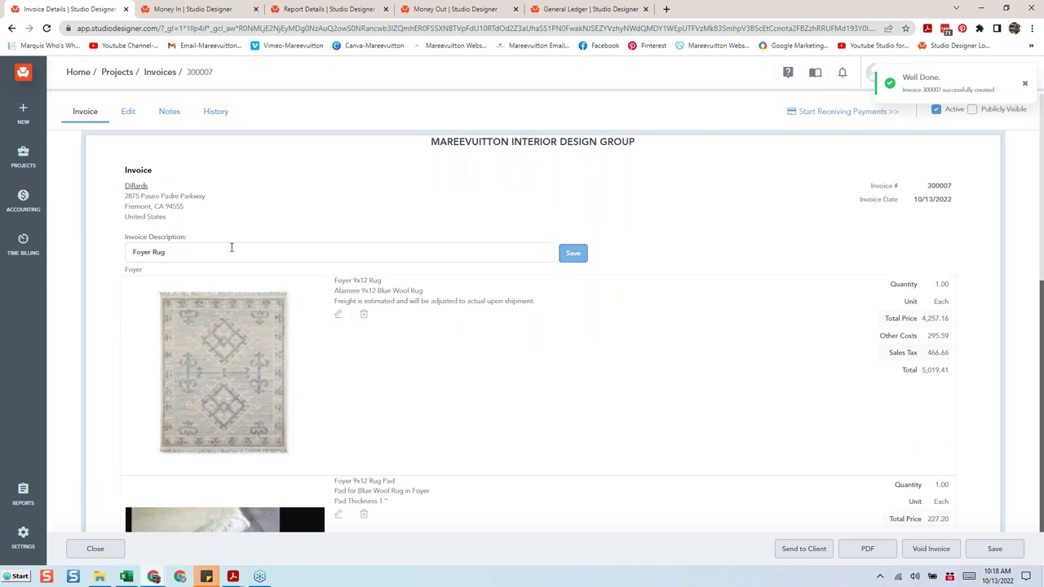
click(568, 256)
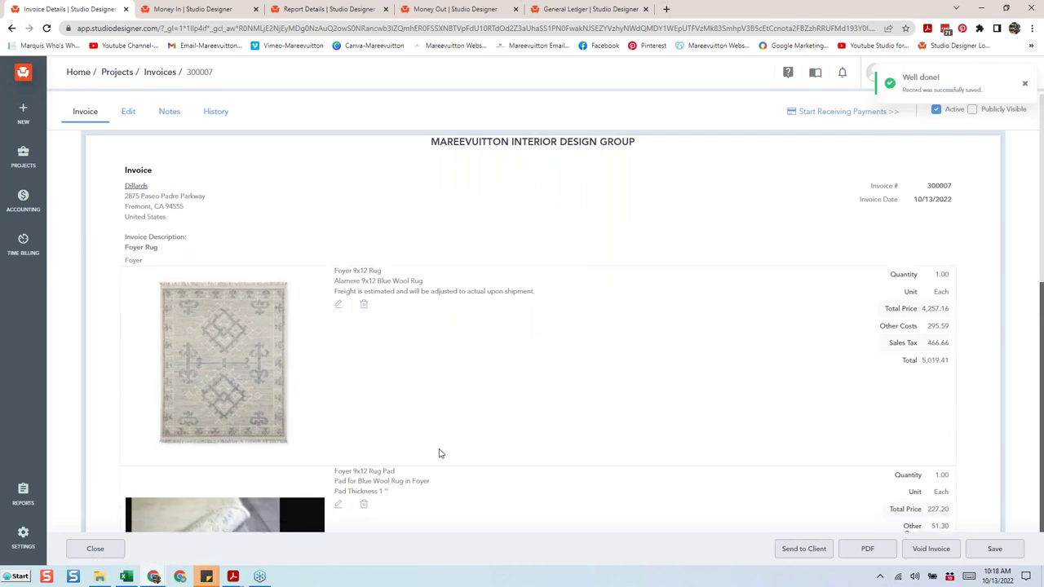
click(96, 550)
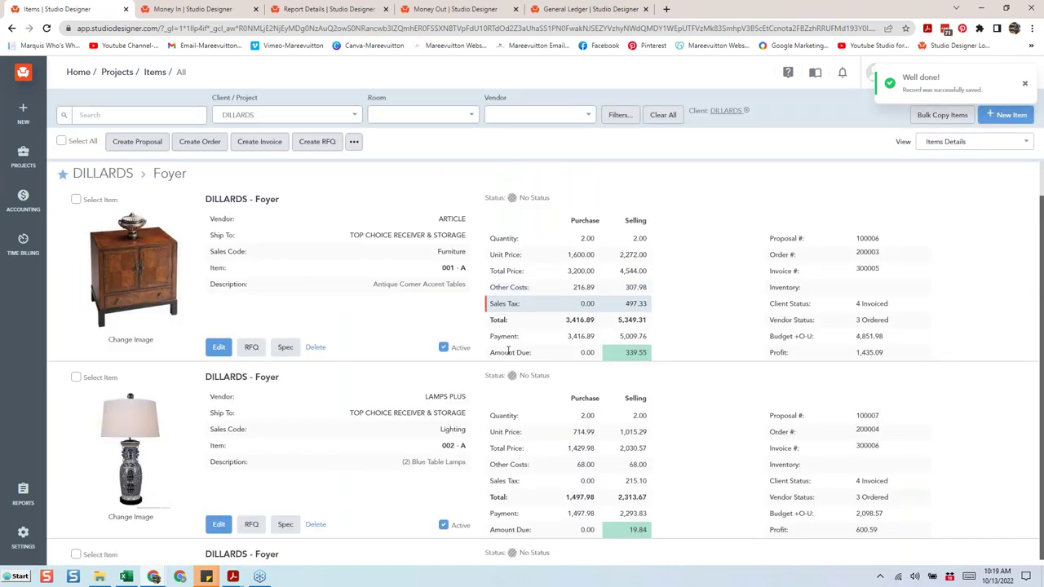
Examine the Living Room items' proposal, order and invoice fields, and review the room totals and client balances in the client report preview.
scroll(507, 351, down, 20)
scroll(522, 370, up, 2)
scroll(531, 314, up, 2)
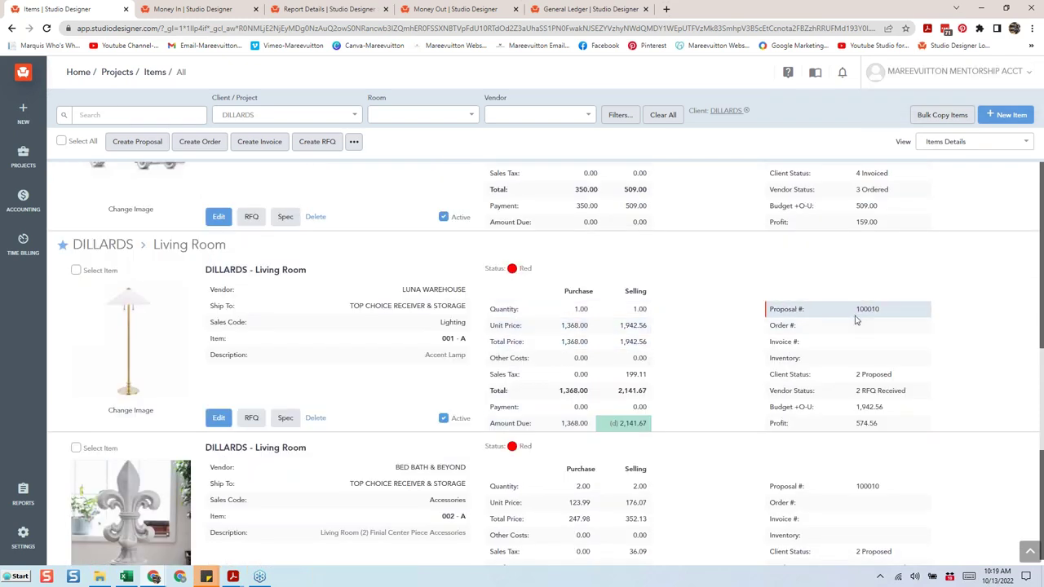
click(325, 9)
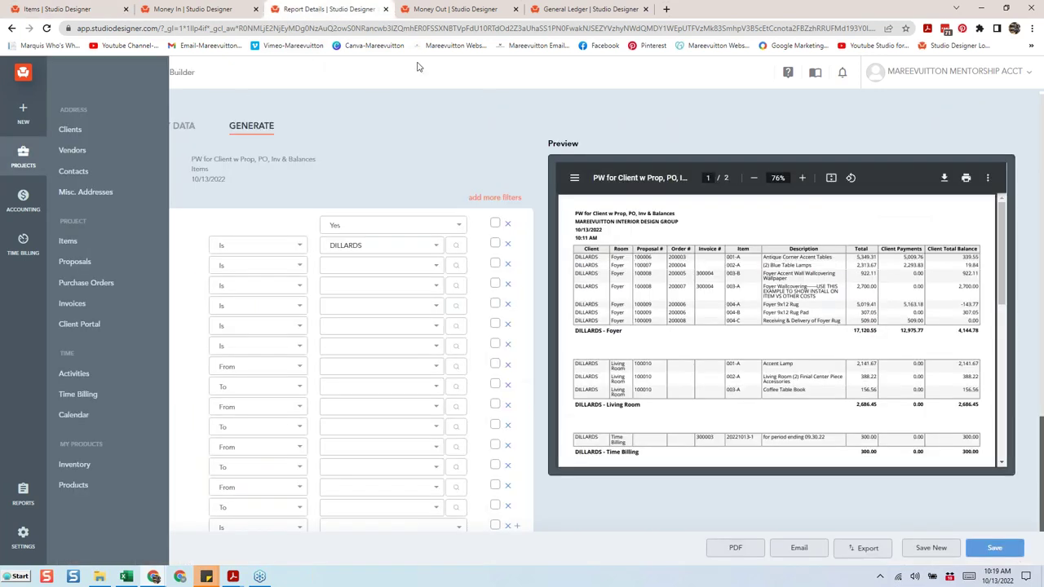
scroll(893, 354, down, 2)
scroll(892, 355, up, 1)
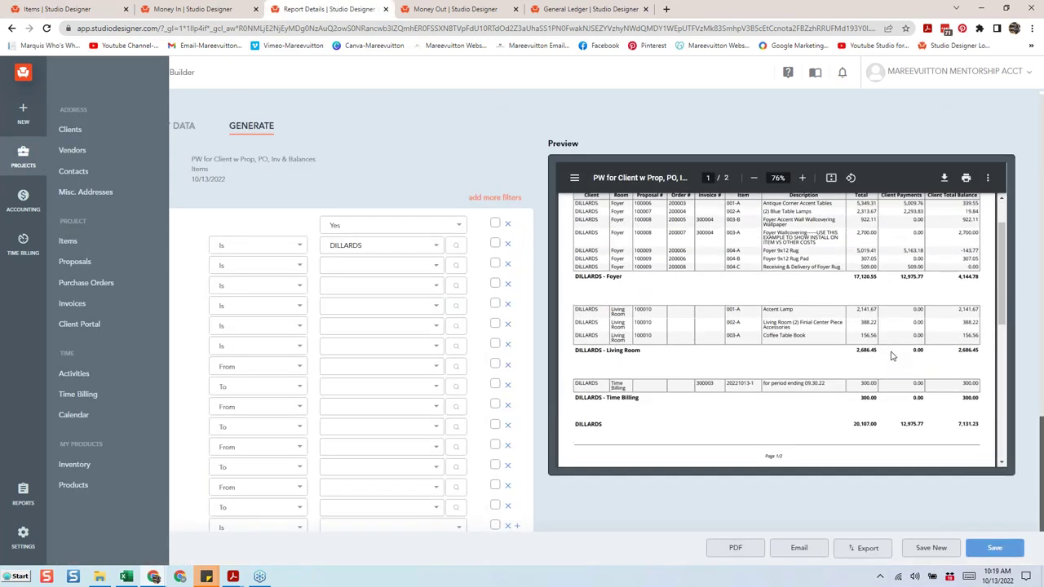
scroll(892, 356, down, 2)
scroll(964, 227, up, 1)
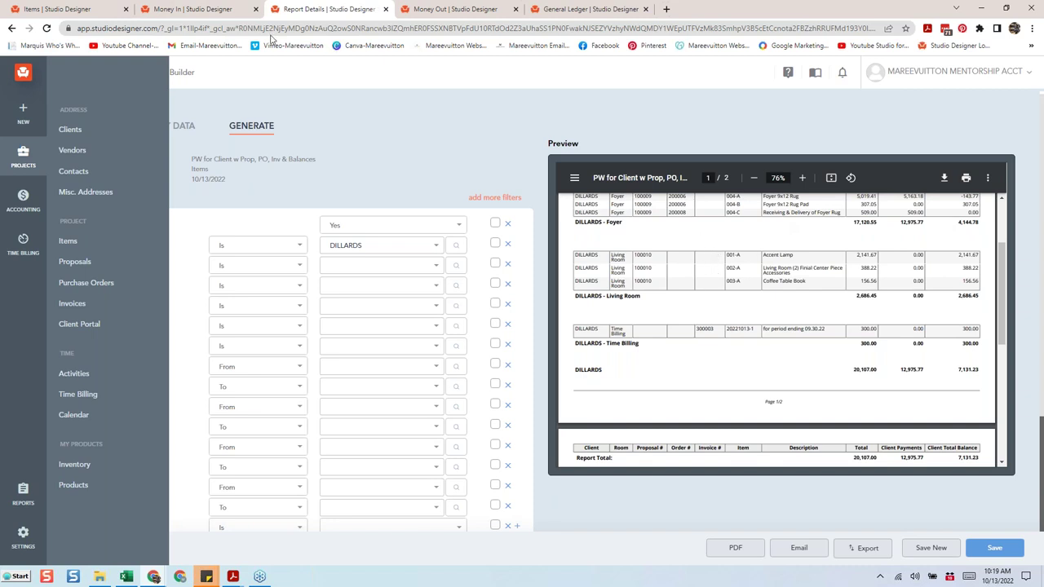
Return to the DILLARDS items, examine the Living Room items' amounts due and status markers, and view the accent lamp's status color choices.
click(70, 11)
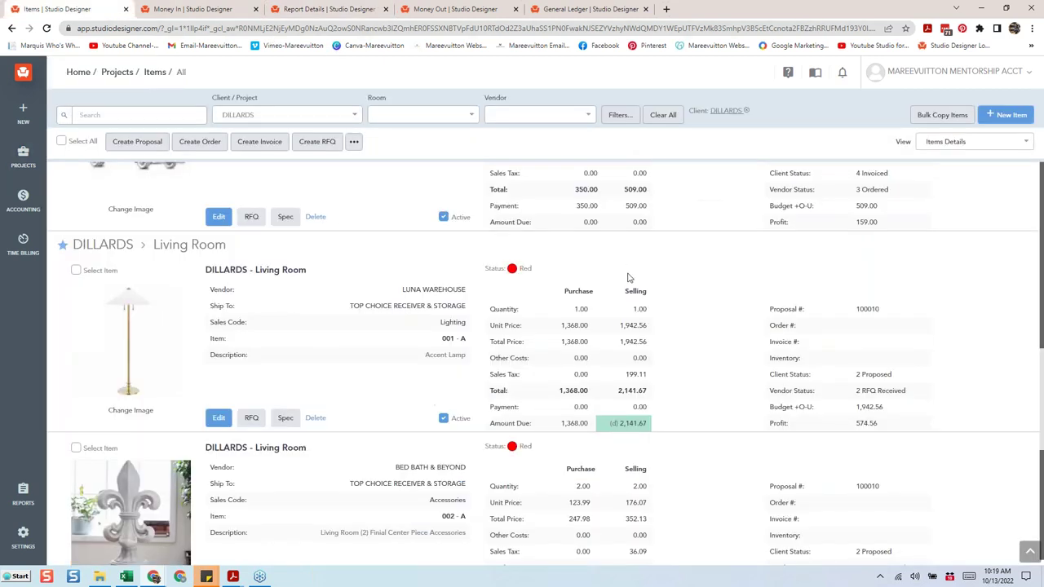
scroll(633, 310, down, 1)
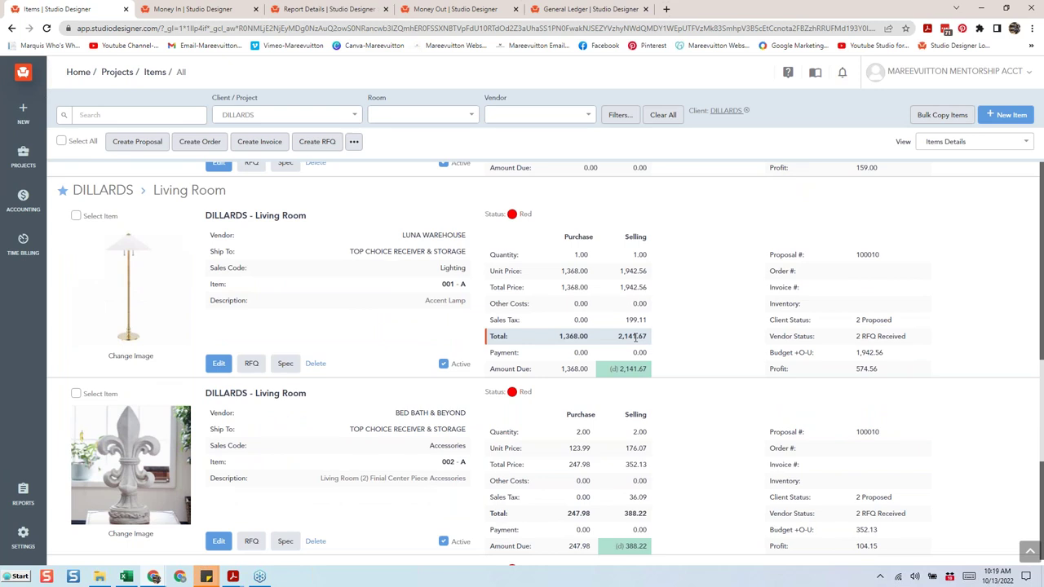
scroll(634, 338, up, 1)
scroll(634, 338, up, 1)
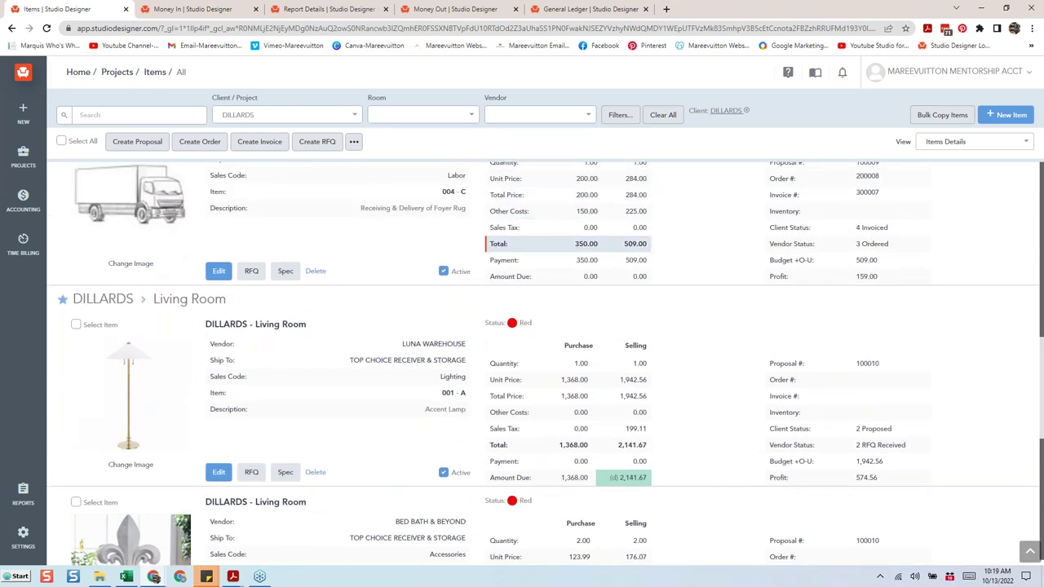
scroll(533, 354, up, 4)
scroll(538, 371, down, 3)
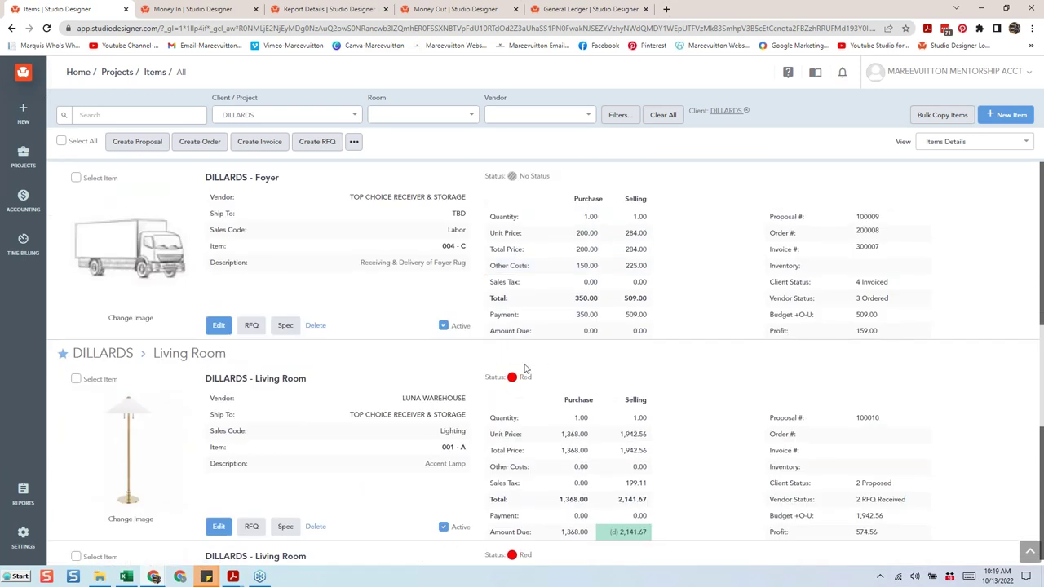
click(512, 379)
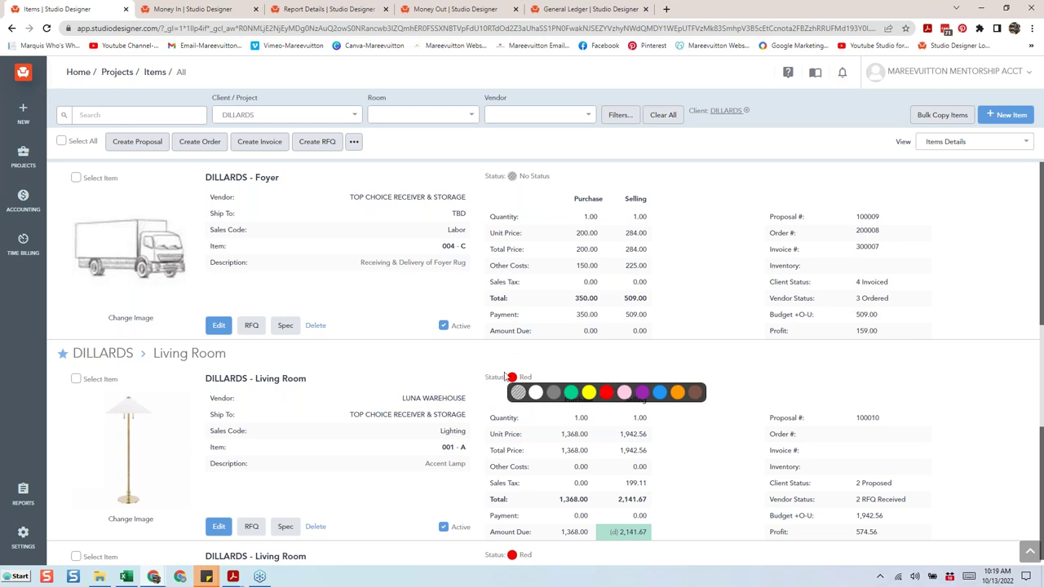
scroll(508, 380, down, 1)
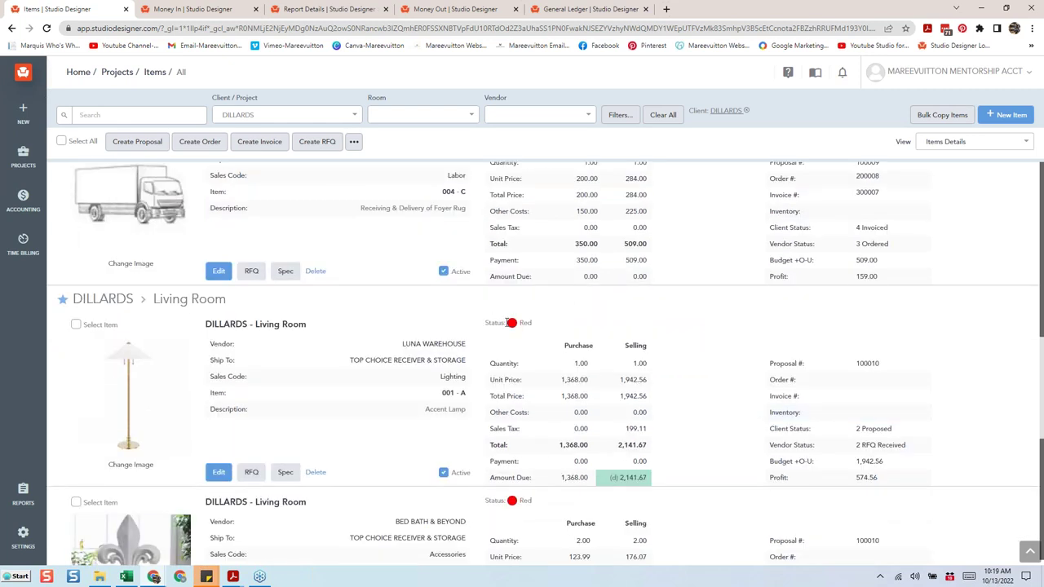
scroll(519, 490, down, 2)
scroll(539, 479, down, 2)
scroll(541, 475, up, 2)
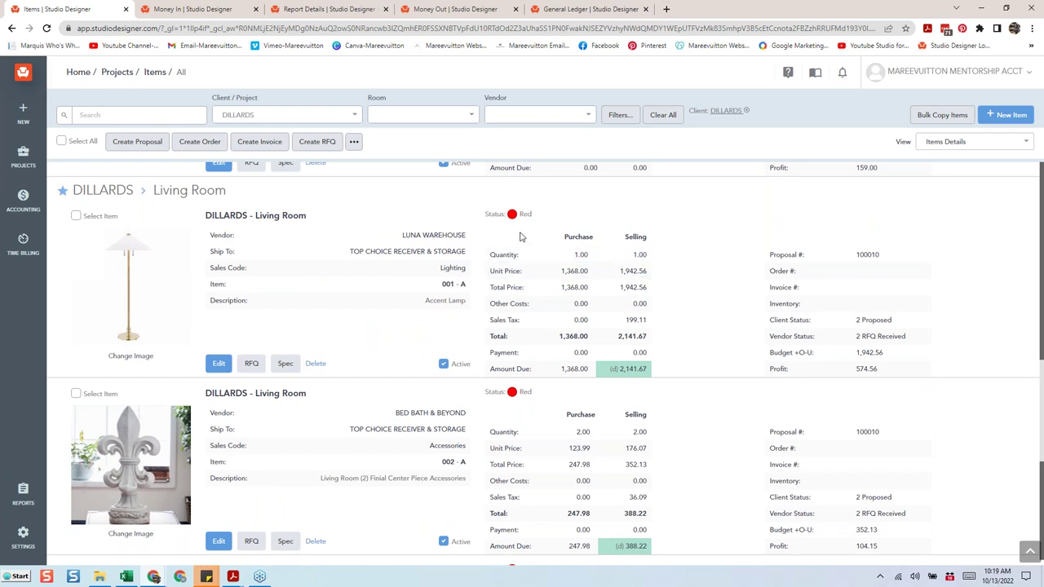
scroll(523, 237, down, 1)
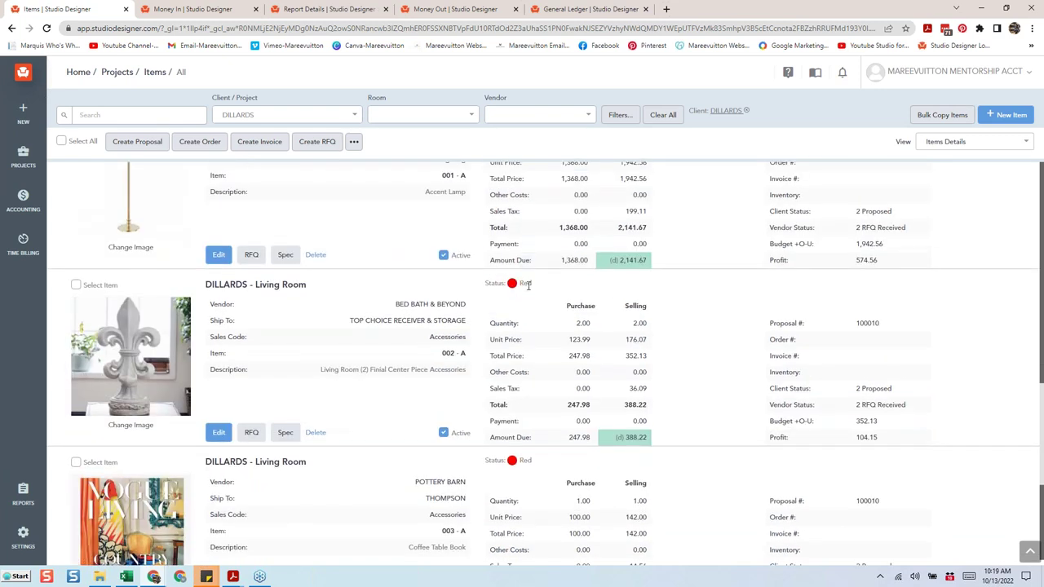
scroll(527, 305, up, 1)
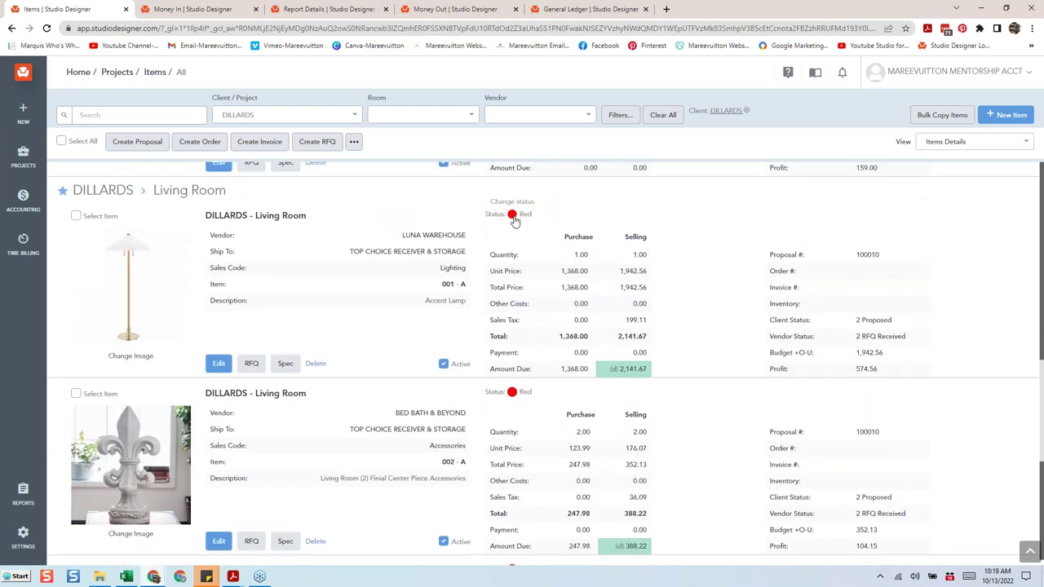
Add "10.13.22 PROJECT CLOSEOUT AND MADE REJECTED ITEMS INACTVE." to the Living Room accent lamp's vendor description and copy that line.
click(228, 364)
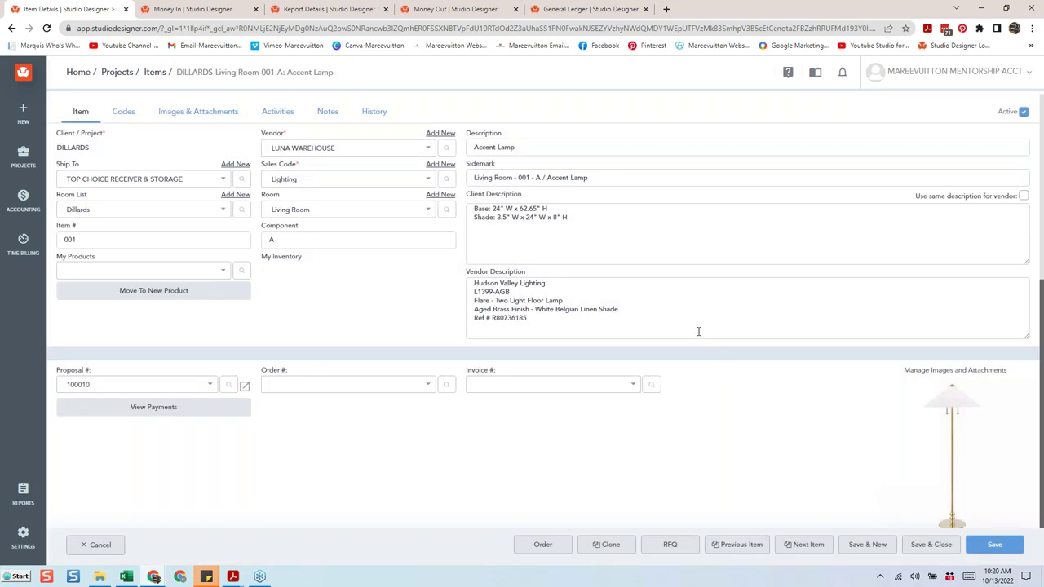
click(590, 331)
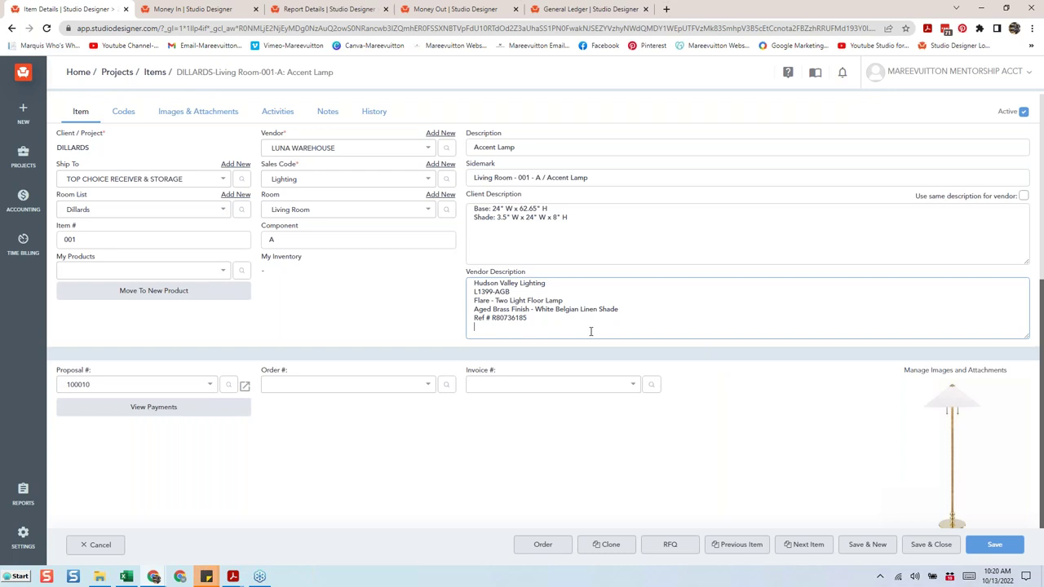
text(10.12)
text( PROJECT CLOSEOUT AND MADE REF)
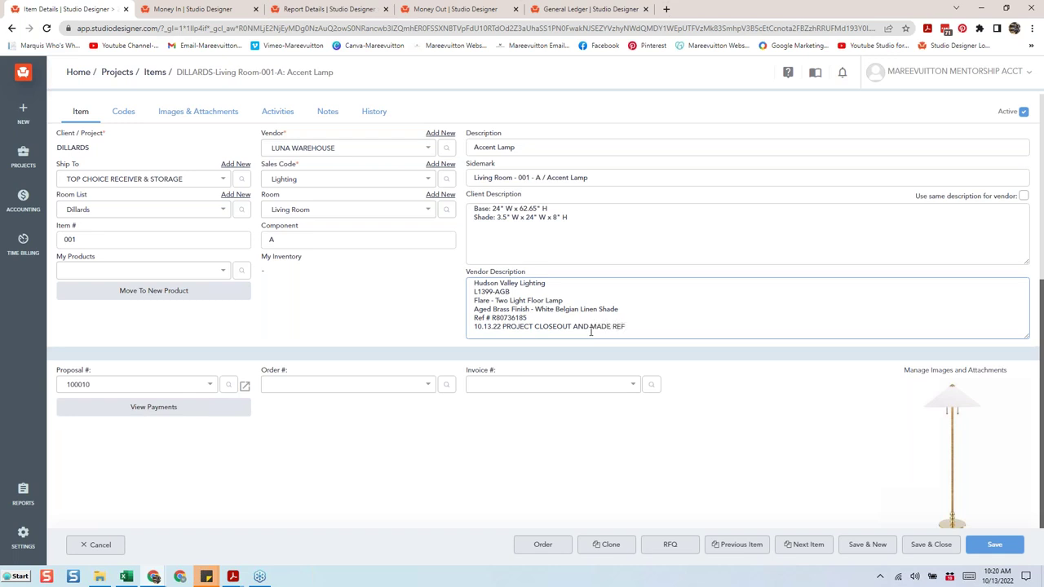
key(BackSpace)
text(JECTED ITEMS INACTVE.)
key(shift+Home)
key(ctrl+c)
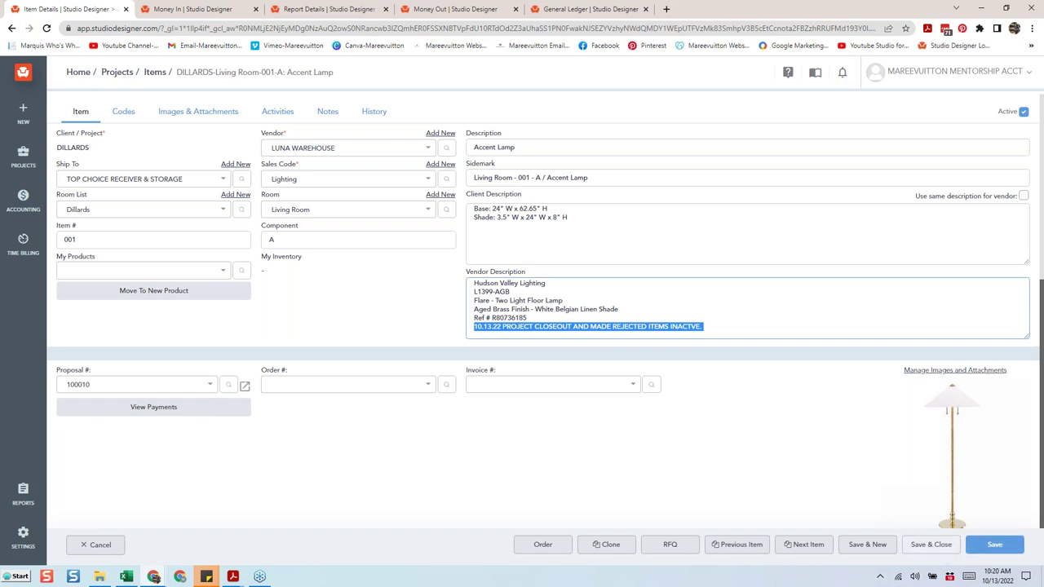
Make the accent lamp item inactive, then save and close it.
click(1027, 112)
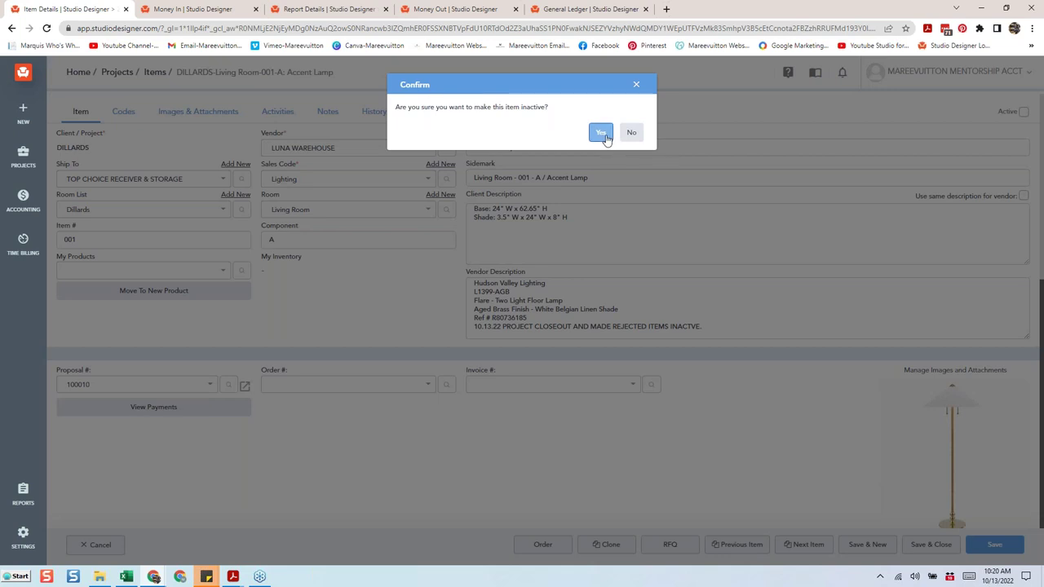
click(604, 136)
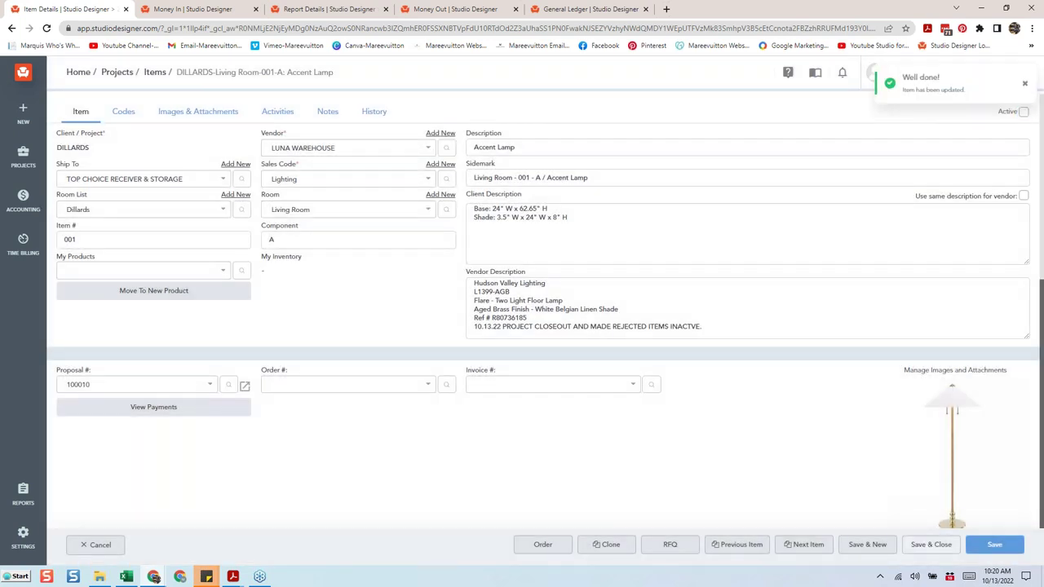
click(930, 545)
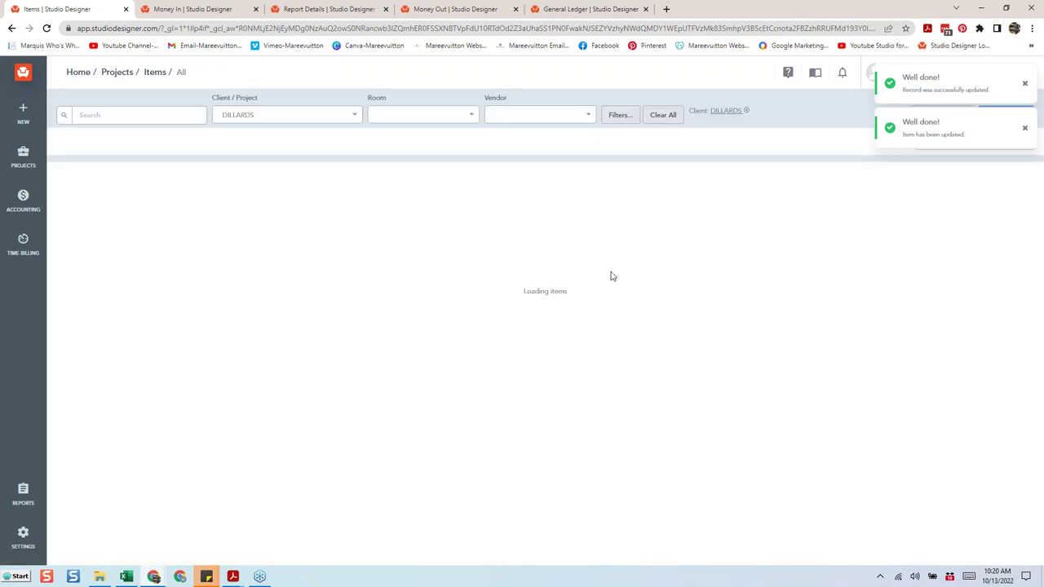
Filter the DILLARDS items to the Living Room.
scroll(607, 276, down, 5)
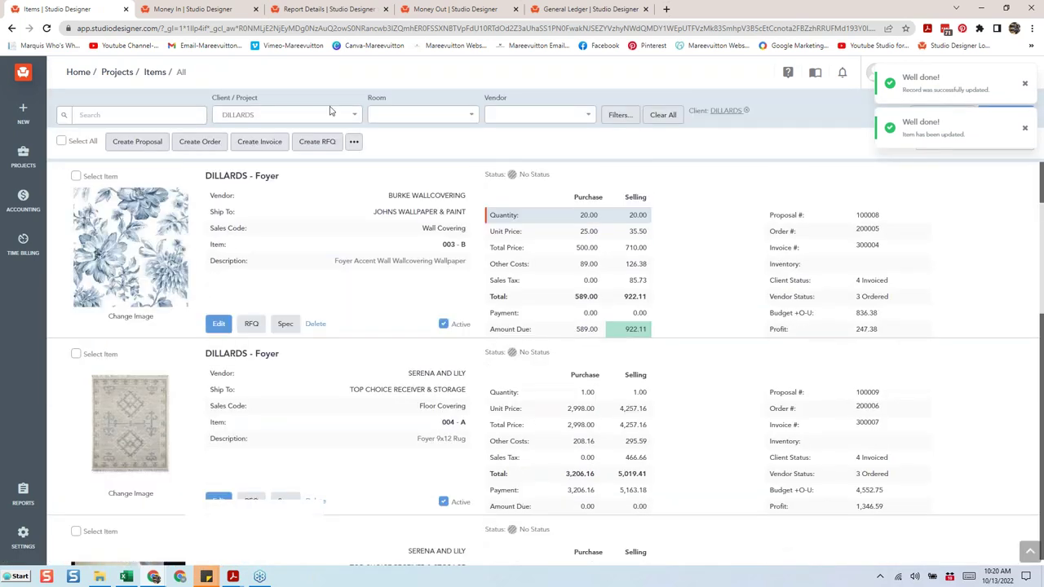
click(384, 119)
text(Liv)
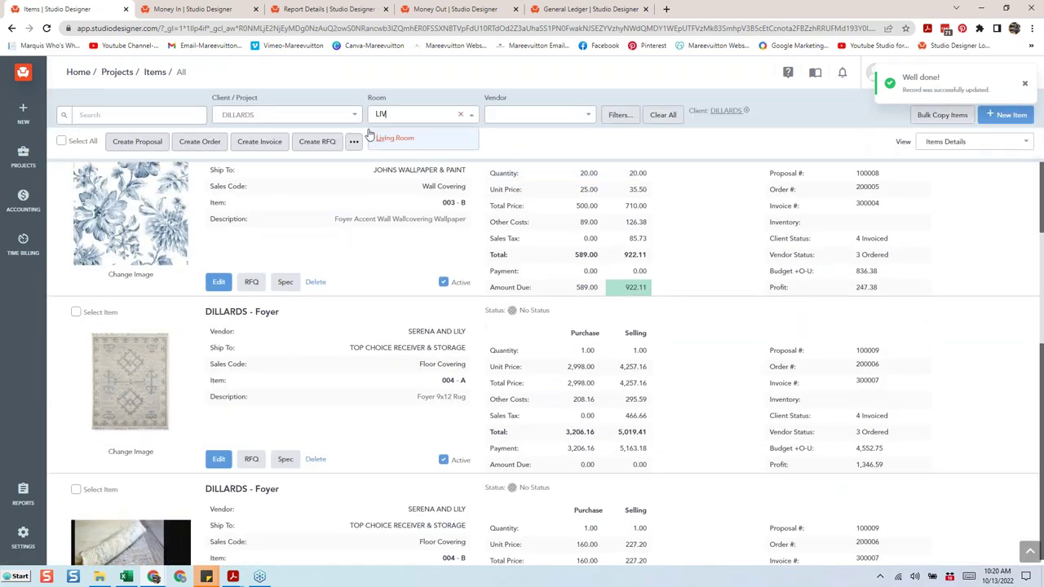
click(383, 137)
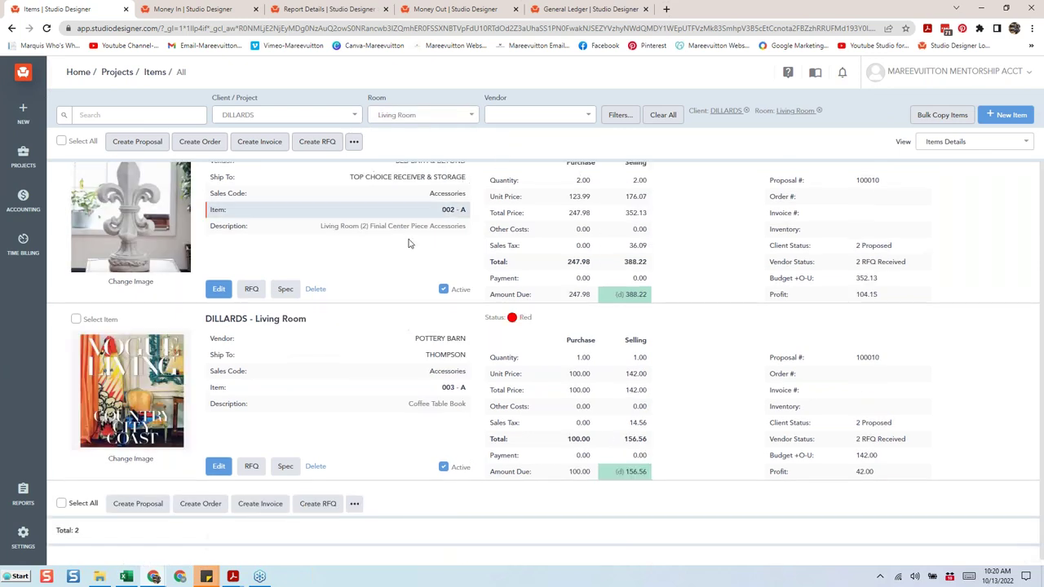
scroll(472, 256, up, 1)
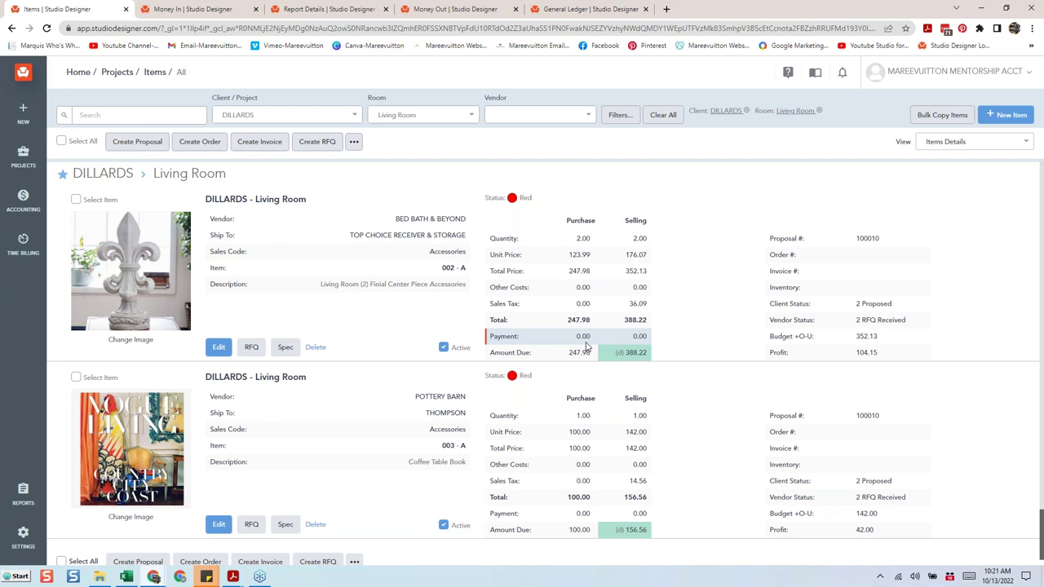
Paste the copied project closeout note at the end of the vendor description of the Living Room finial center piece accessories.
click(218, 348)
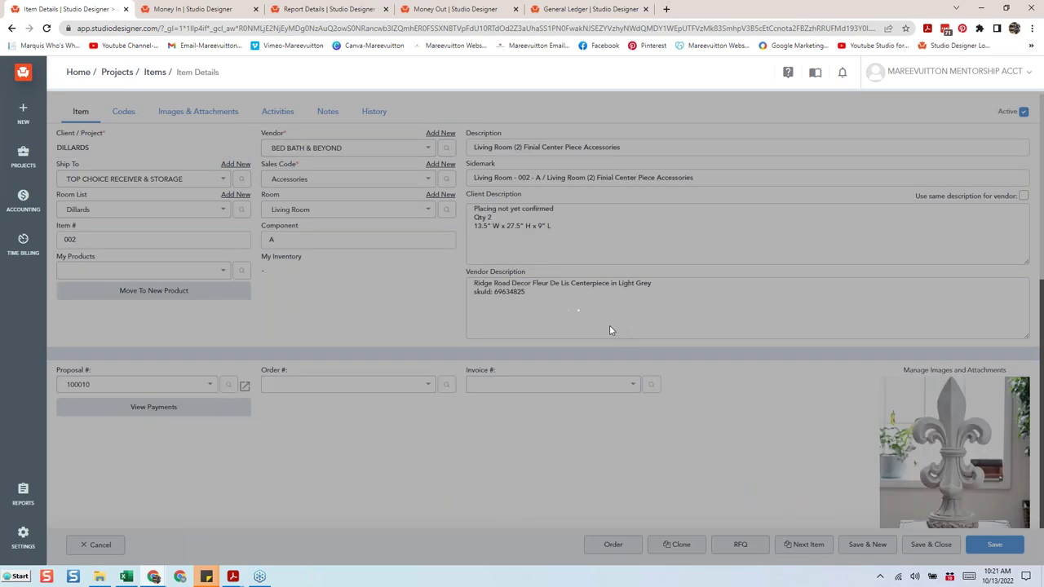
click(610, 331)
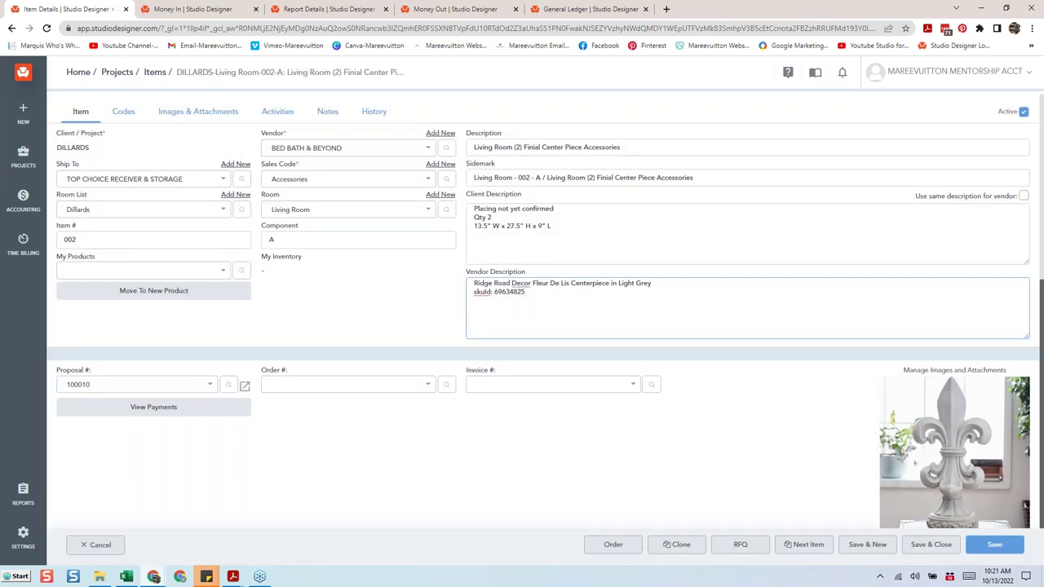
key(ctrl+v)
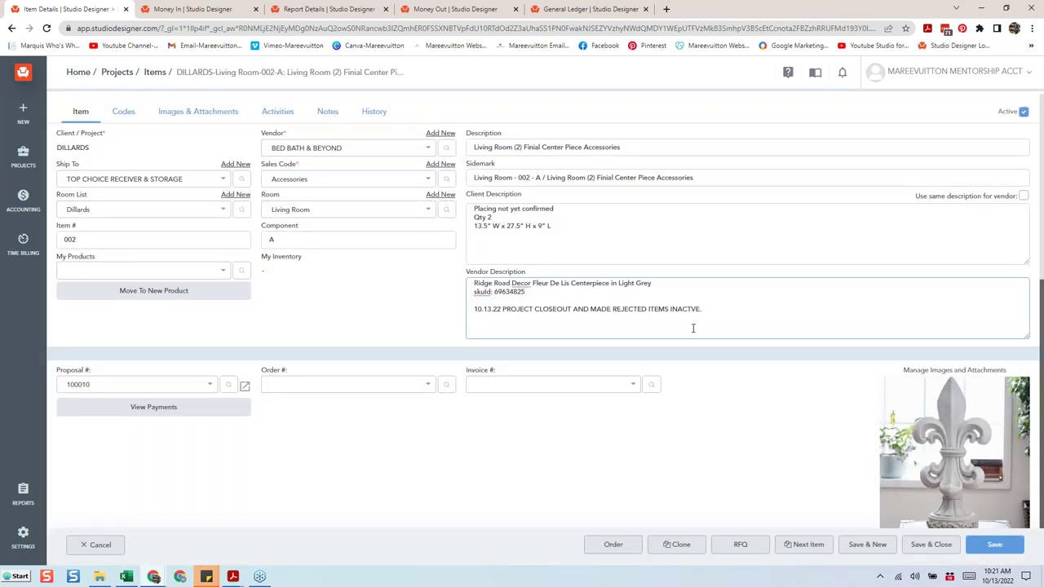
Make the Living Room finial center piece accessories item inactive, then save and close it.
click(1024, 113)
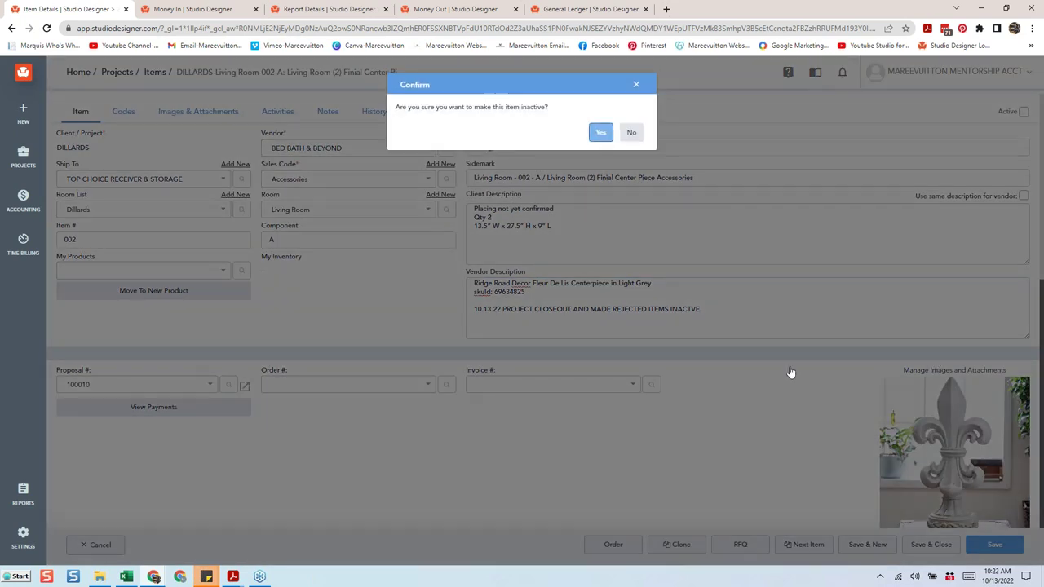
click(602, 133)
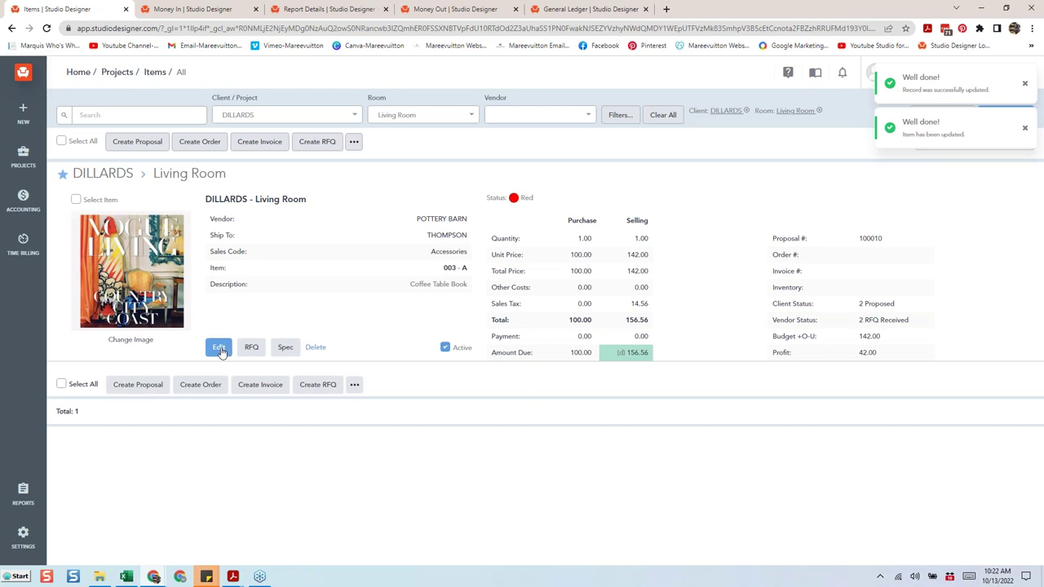
Paste the copied project closeout note at the end of the Coffee Table Book's vendor description, then save and close the item.
click(219, 349)
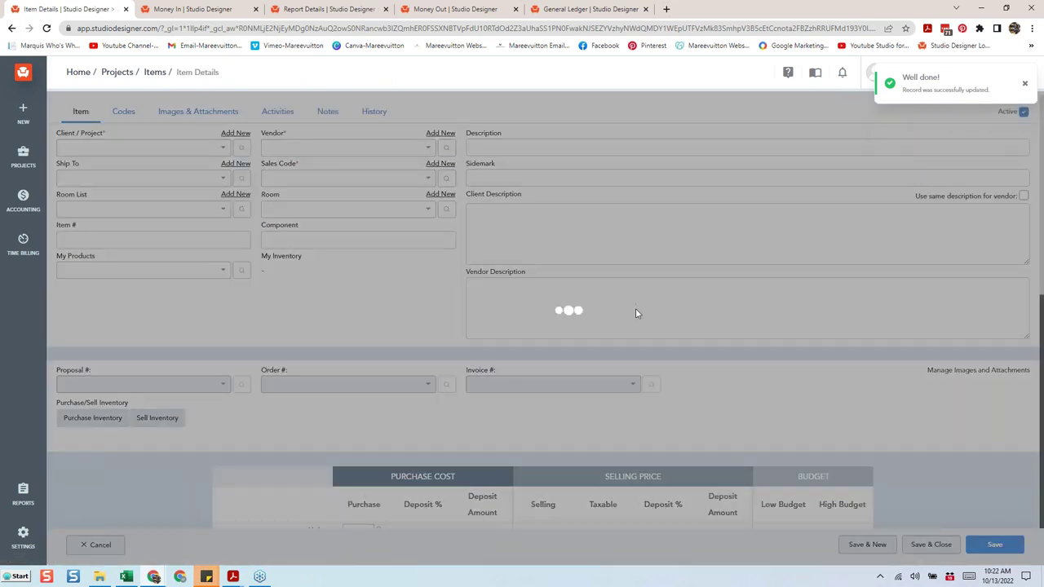
click(611, 304)
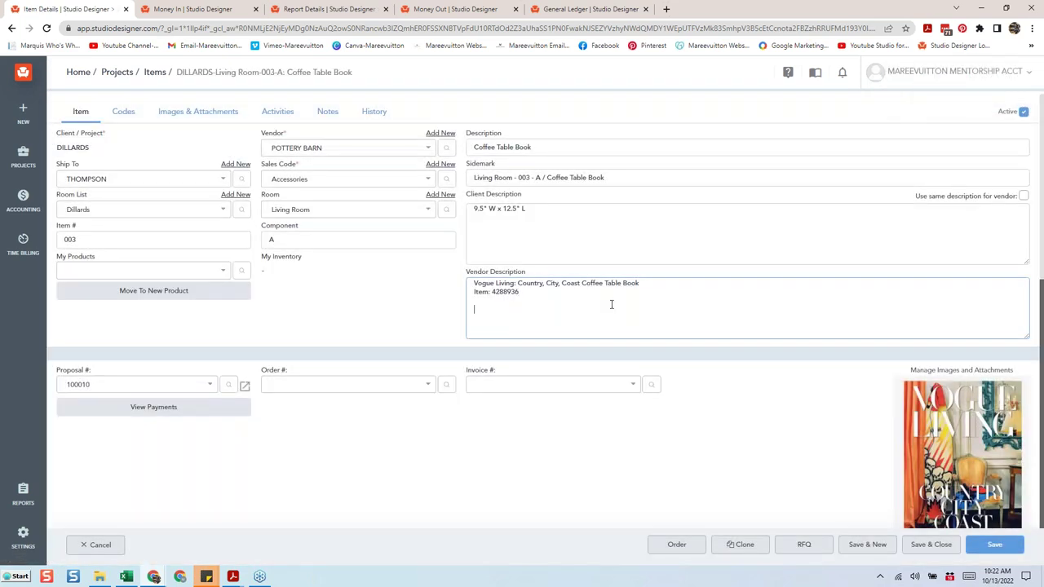
key(ctrl+v)
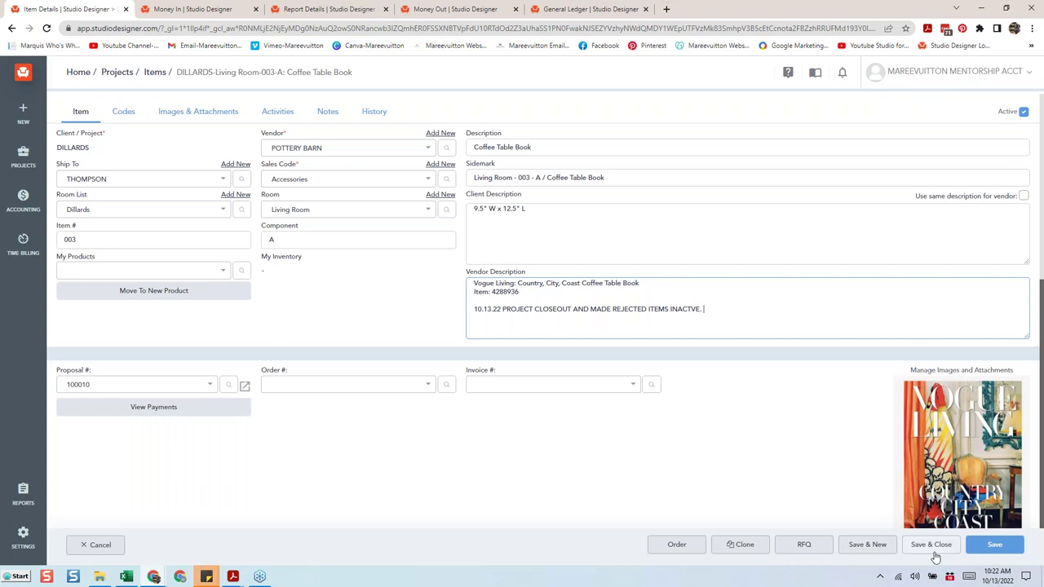
click(935, 549)
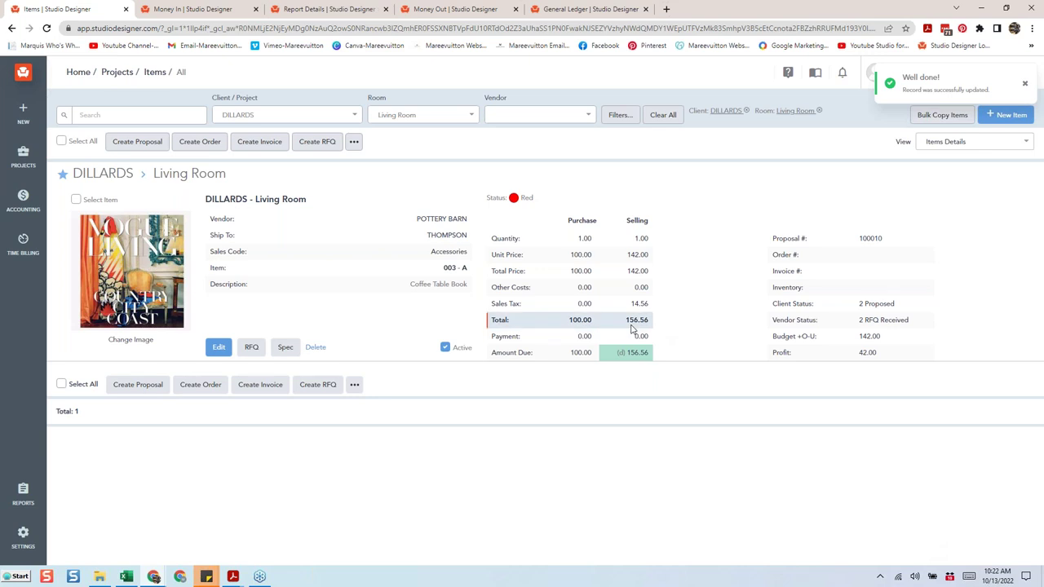
Make the Coffee Table Book item inactive, save and close it, and remove the Living Room filter from the item list.
click(209, 347)
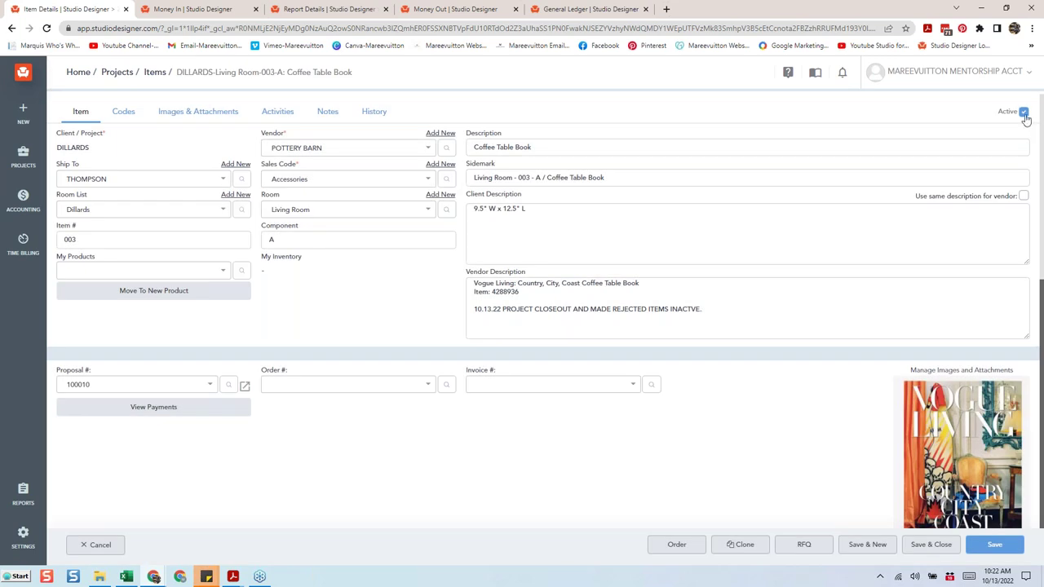
click(1024, 112)
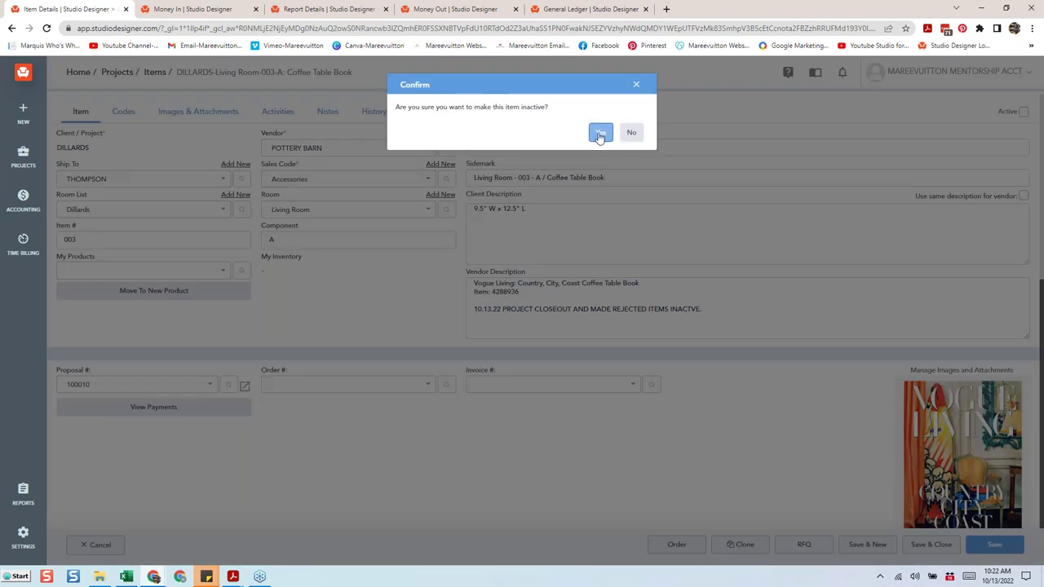
click(599, 133)
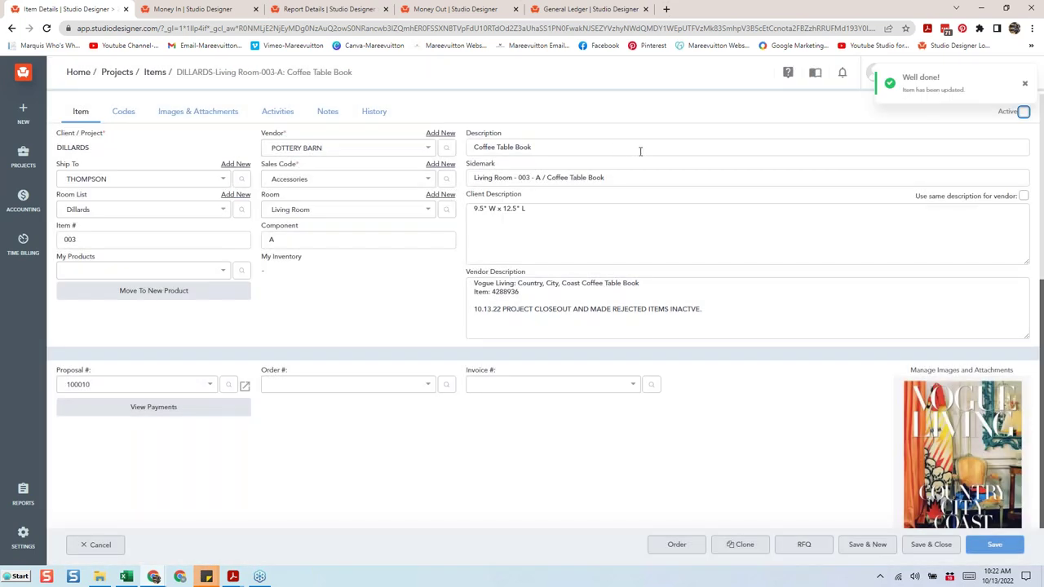
scroll(669, 170, down, 2)
click(923, 544)
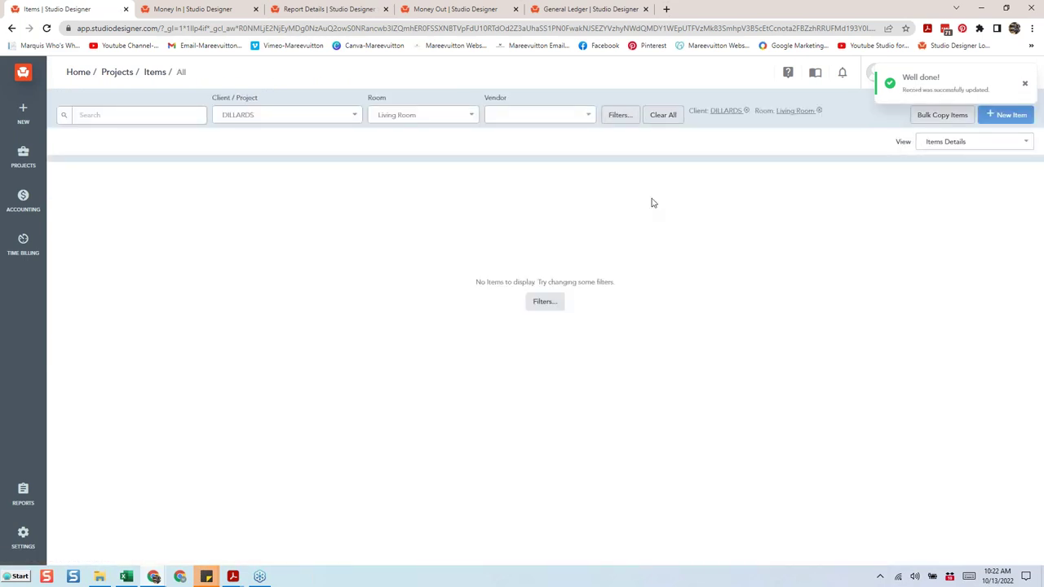
click(462, 117)
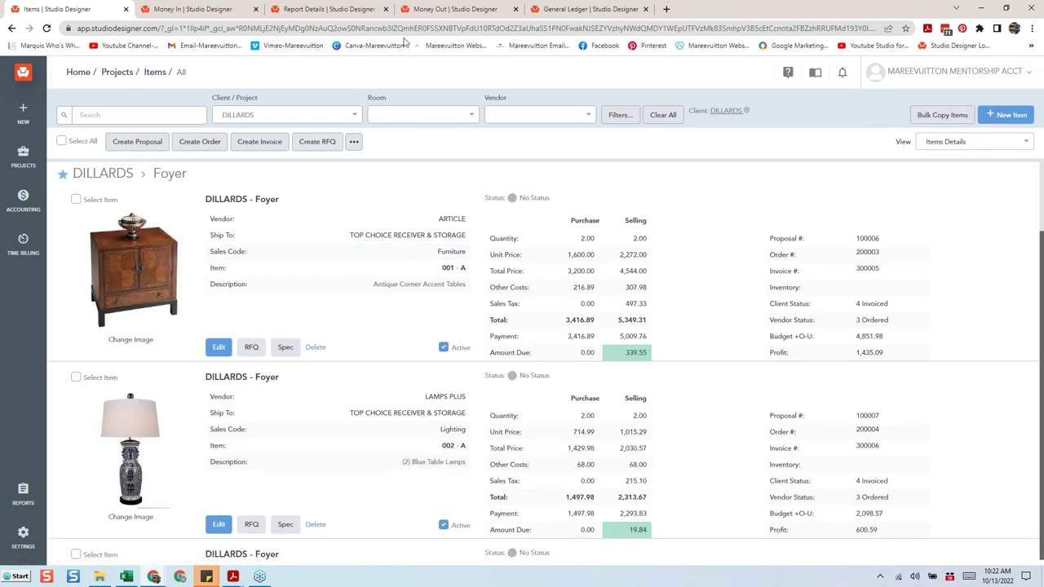
Refresh the "PW for Client w Prop, PO, Inv & Balances" report for client DILLARDS and review its PDF at full size.
click(323, 9)
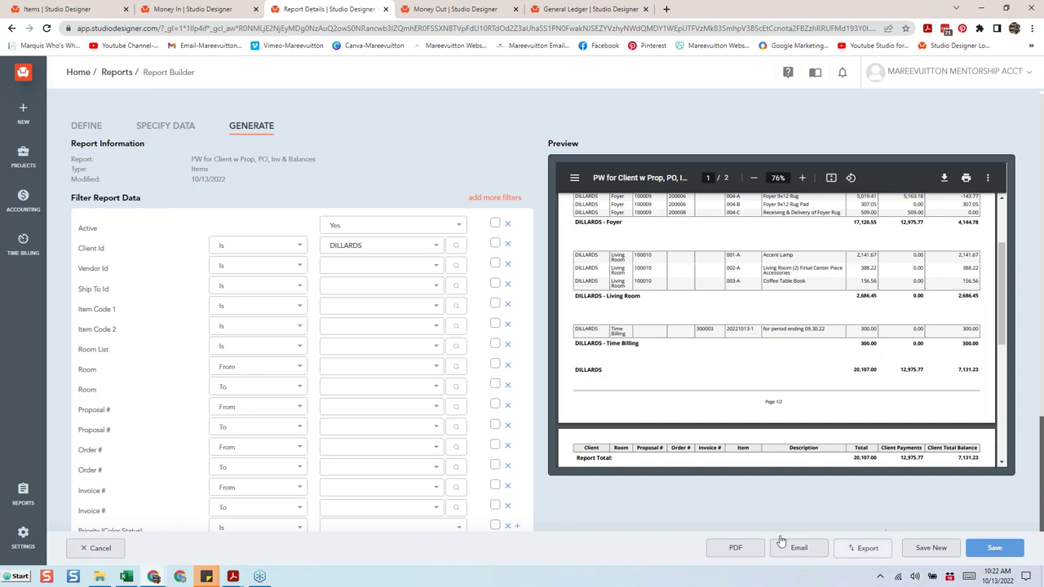
click(354, 247)
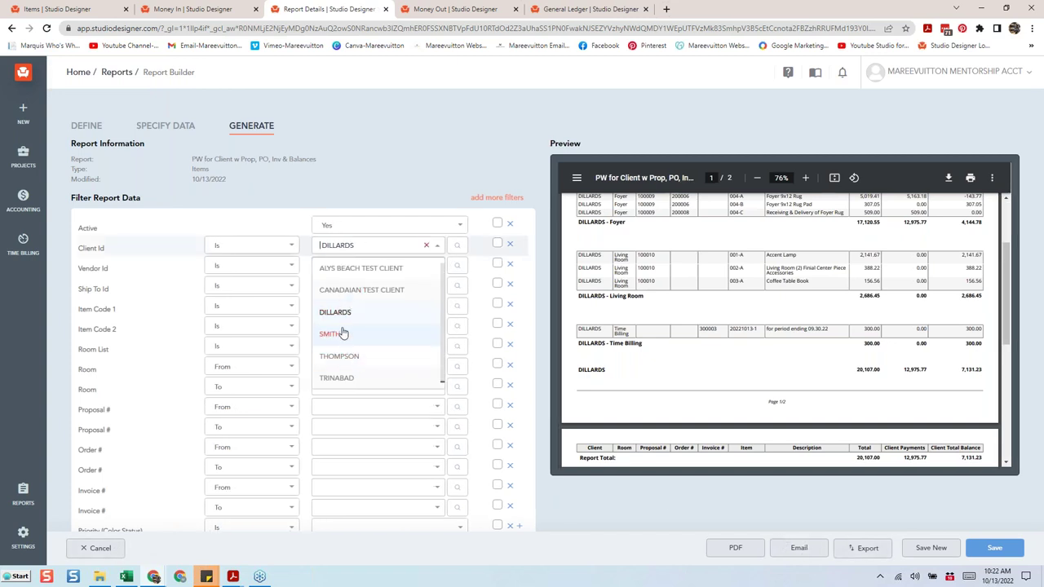
click(343, 335)
click(351, 249)
click(345, 317)
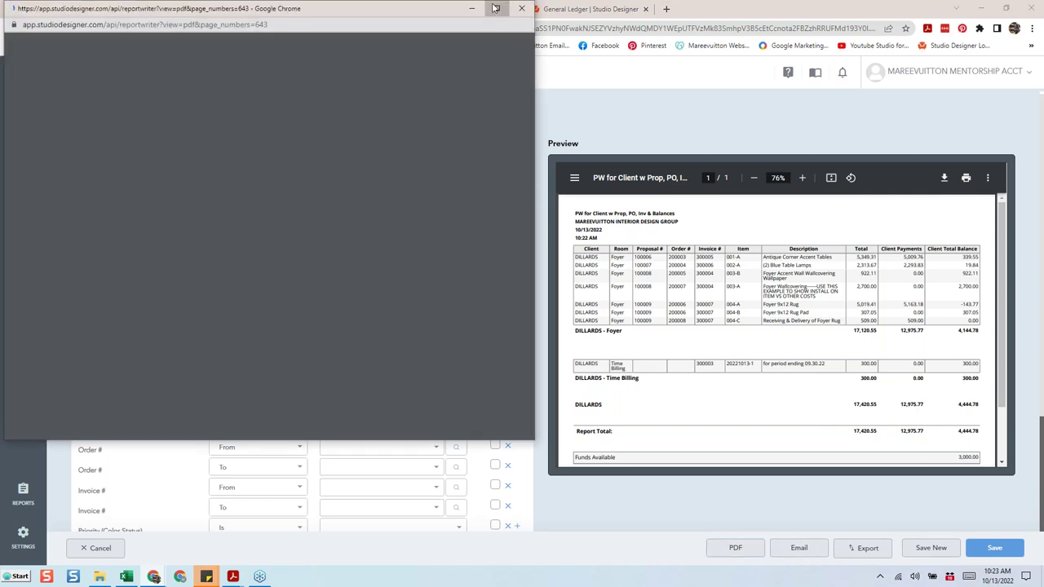
click(496, 10)
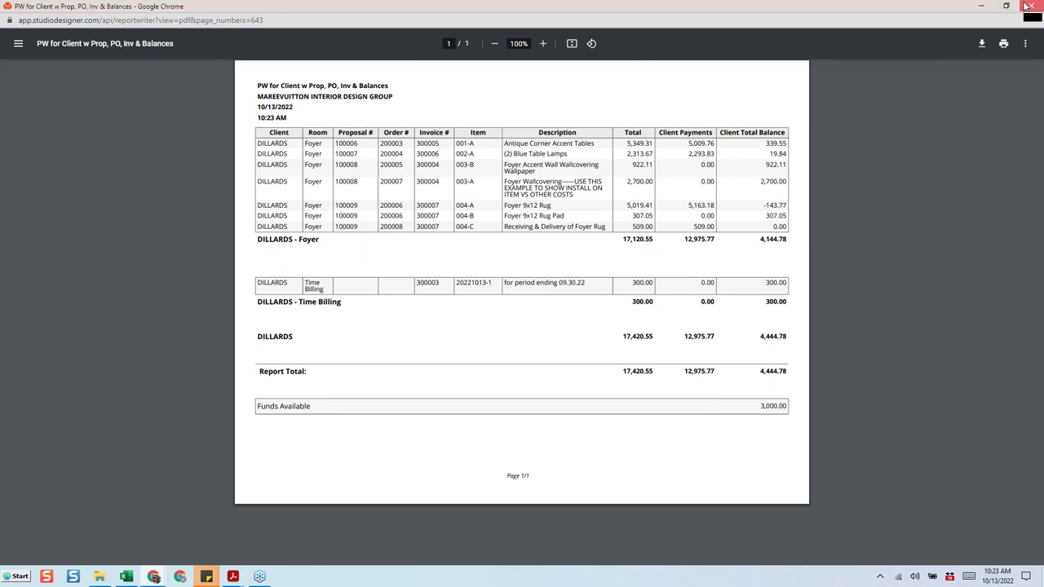
key(ctrl+w)
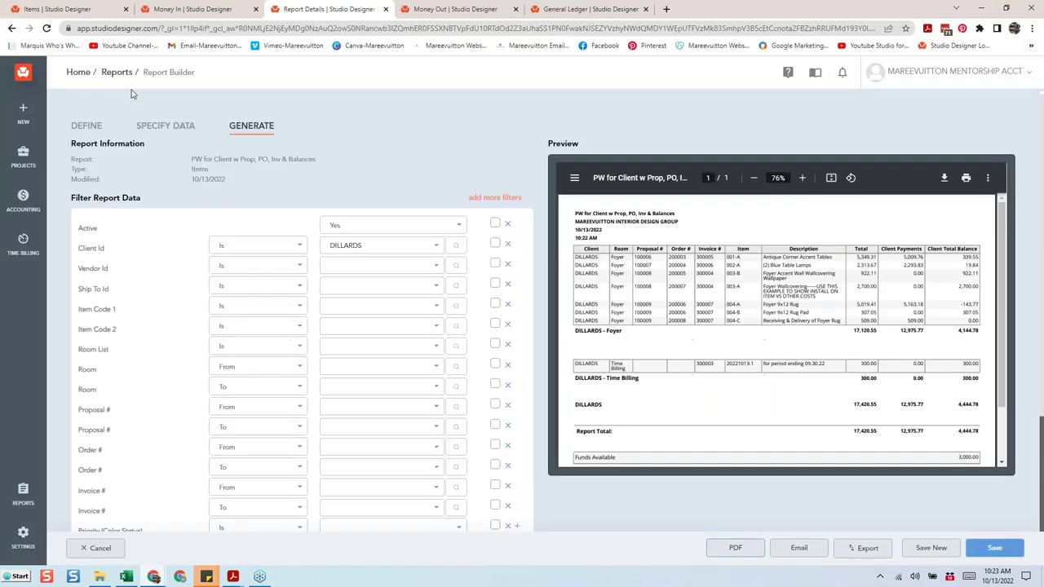
Search the DILLARDS items for "WALLC" and look over the Foyer wallcovering labor item 003-A, leaving it without saving.
click(35, 8)
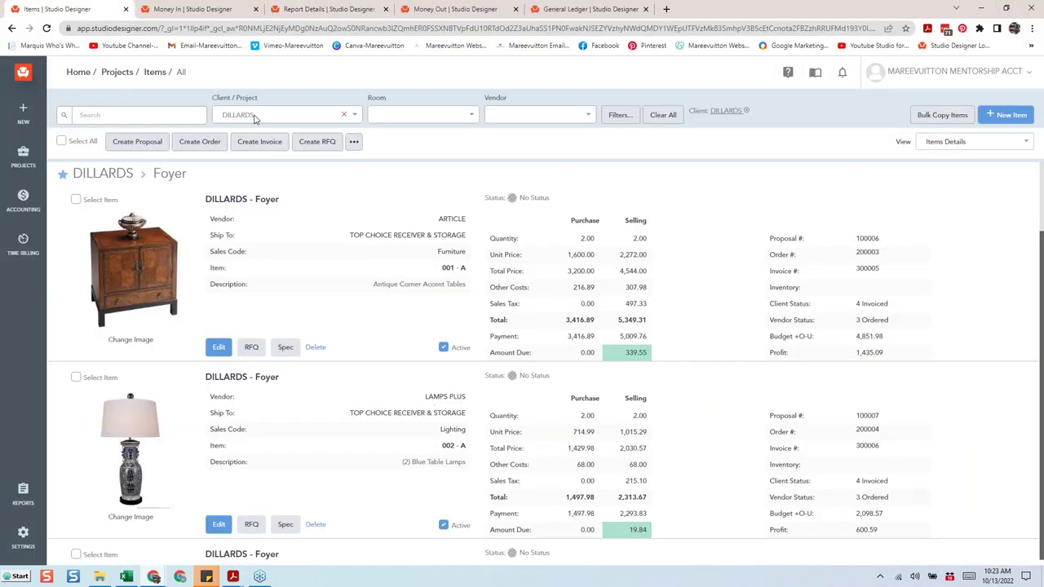
click(164, 118)
text(WALLC)
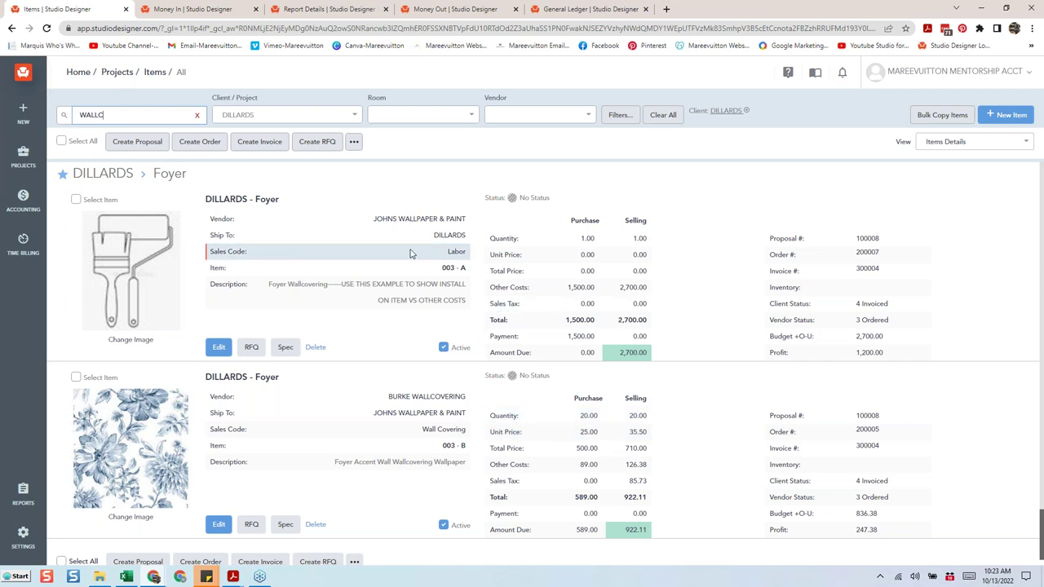
click(220, 349)
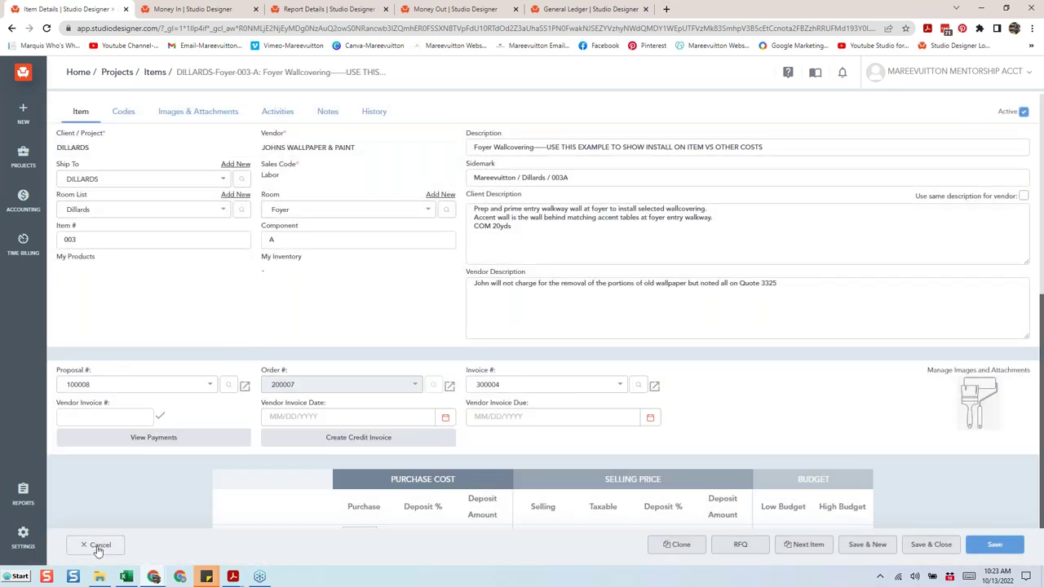
click(97, 547)
click(595, 132)
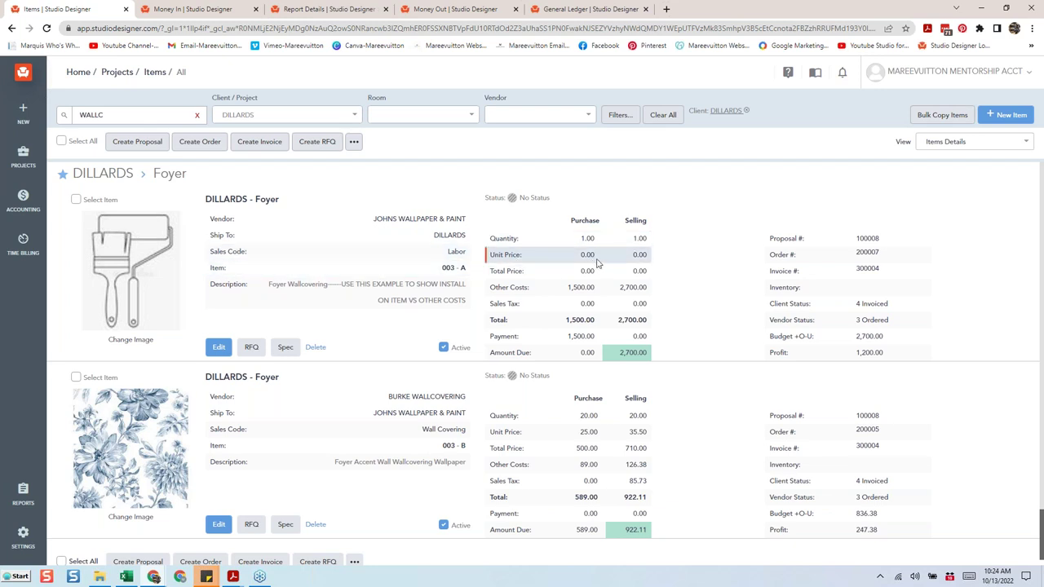
Examine the installation charge and the selectable cost types in the other costs of Foyer wallcovering labor item 003-A.
click(218, 347)
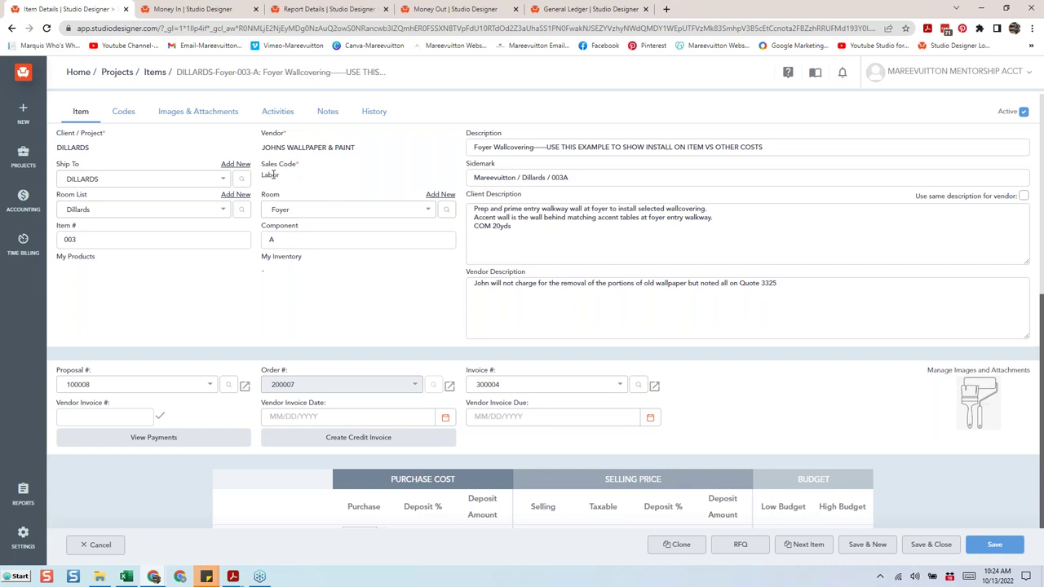
scroll(758, 275, down, 3)
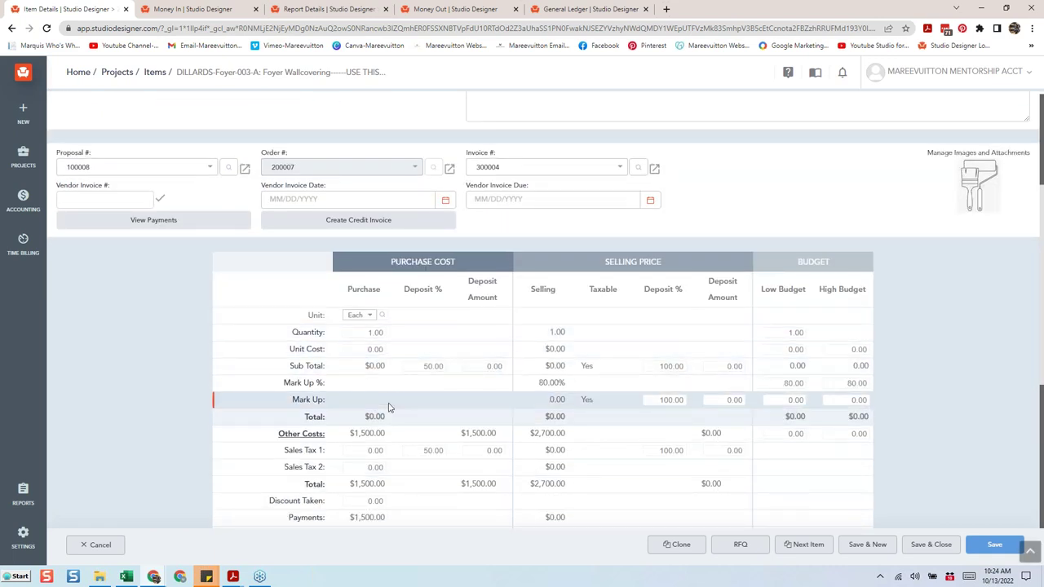
click(297, 434)
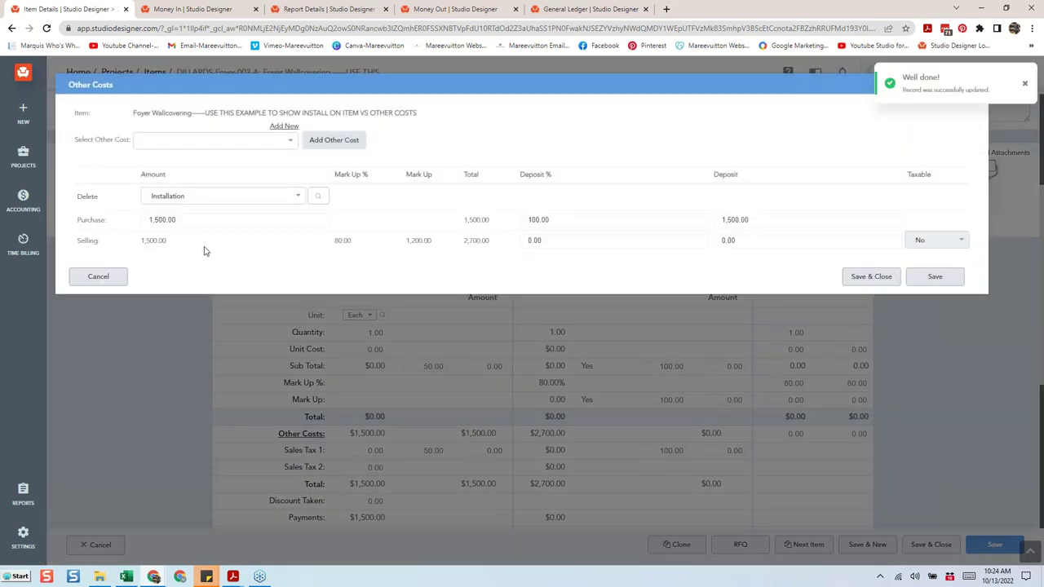
click(217, 143)
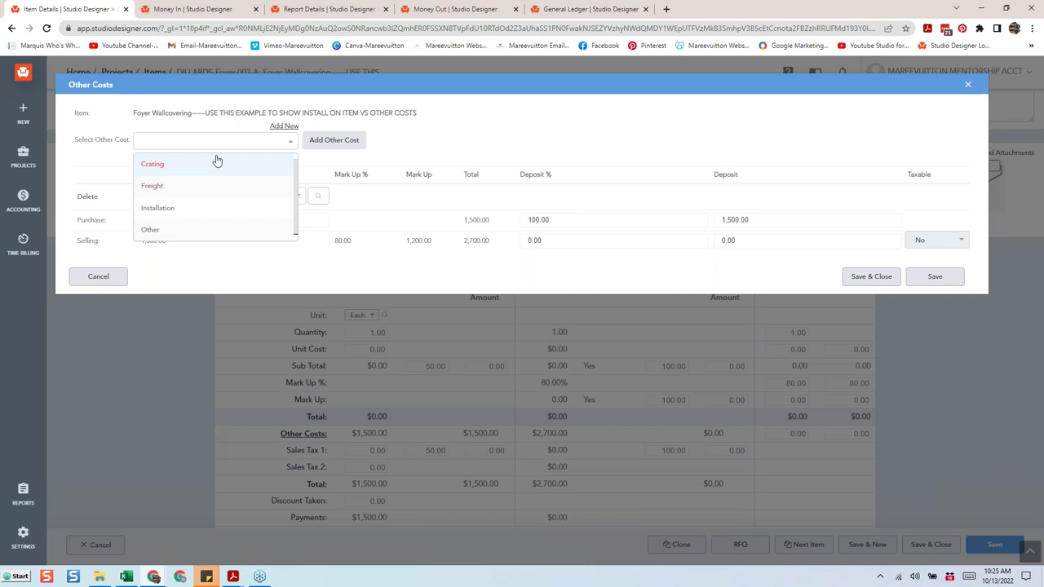
click(448, 128)
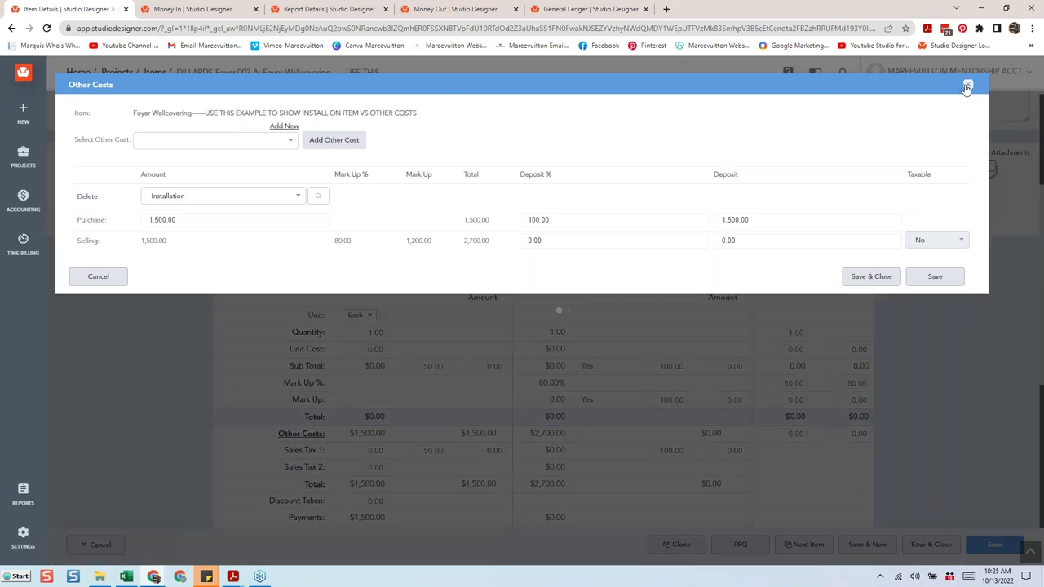
click(970, 87)
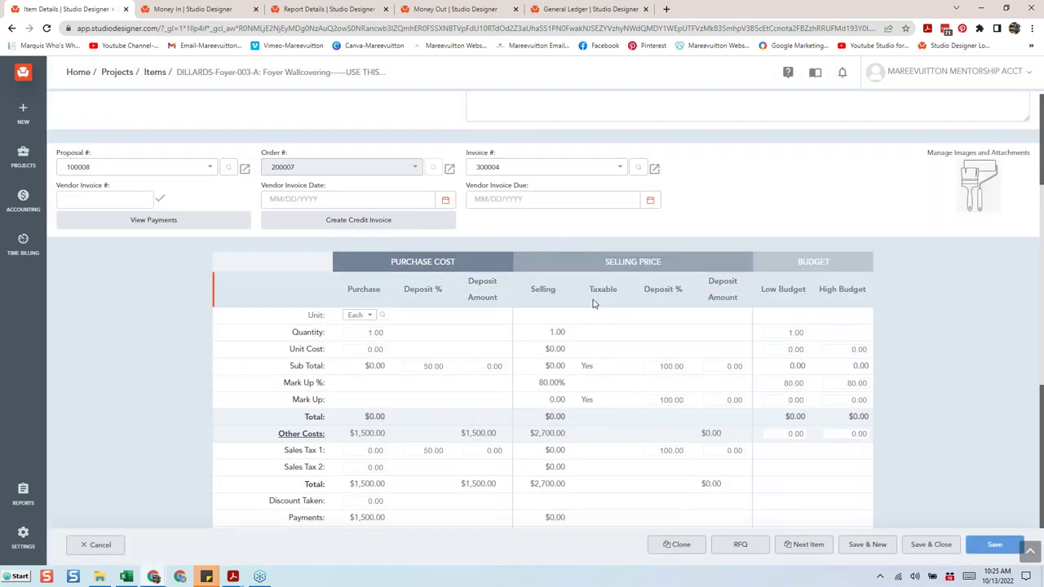
scroll(592, 318, up, 5)
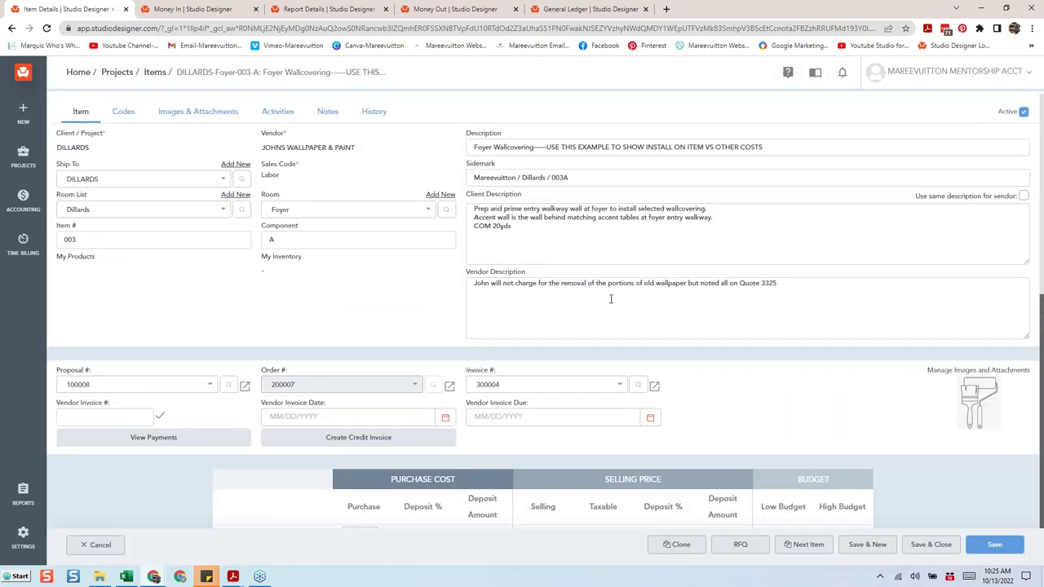
click(929, 550)
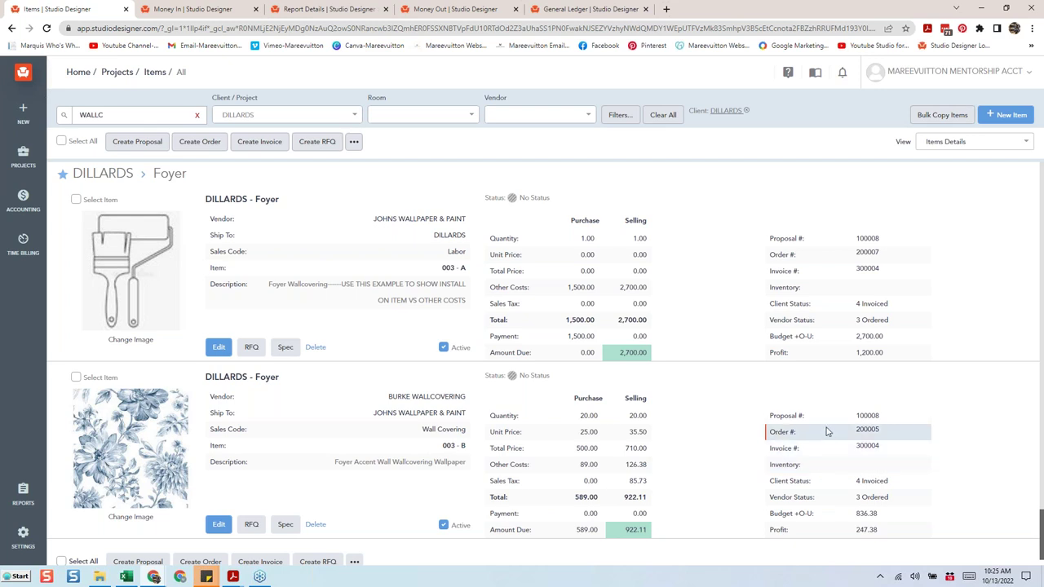
Clear the item search and shorten the description of Foyer wallcovering labor item 003-A to "Foyer Wallcovering".
scroll(827, 432, down, 1)
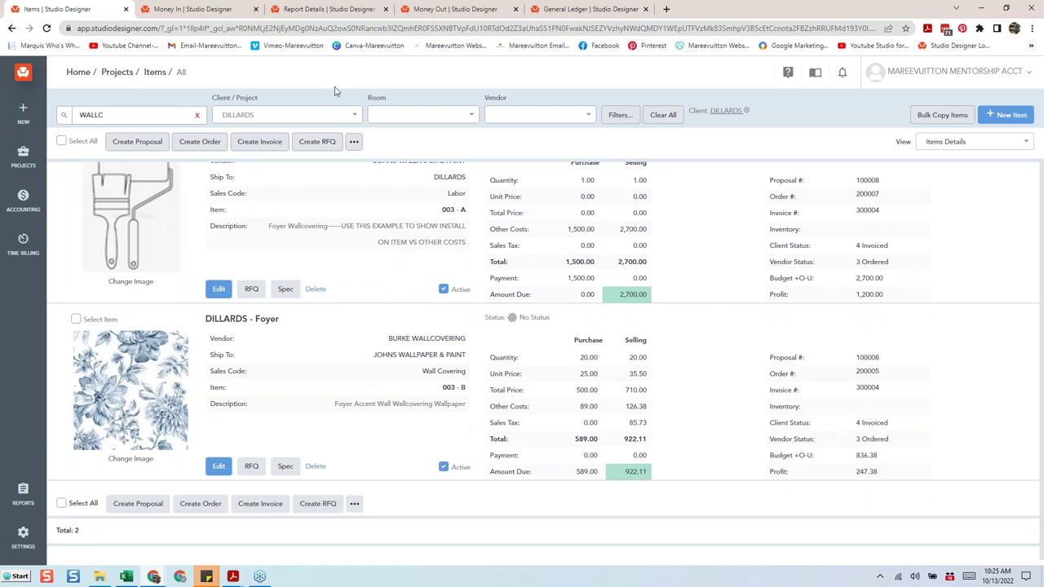
click(197, 116)
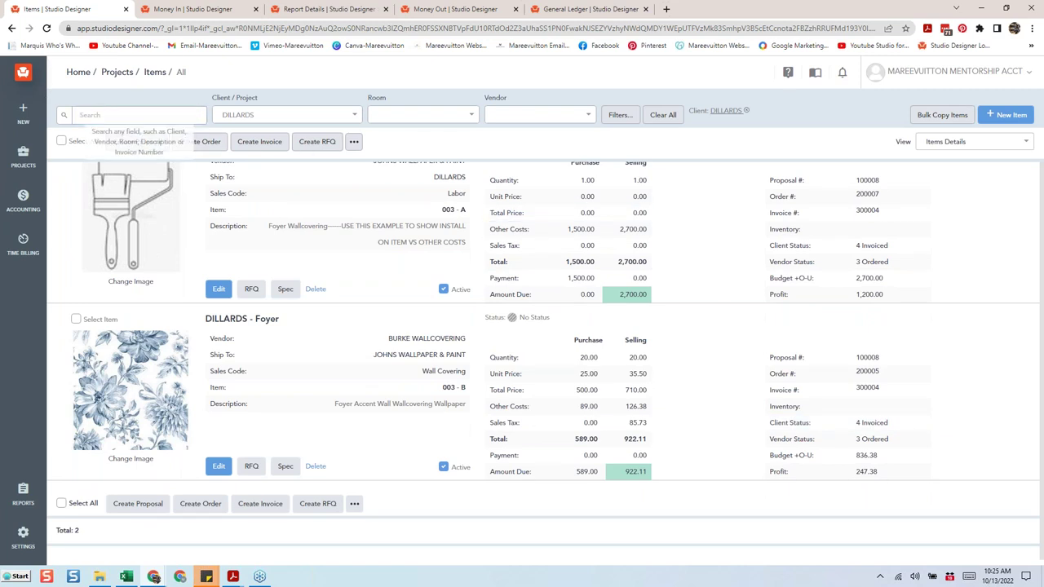
scroll(298, 452, up, 1)
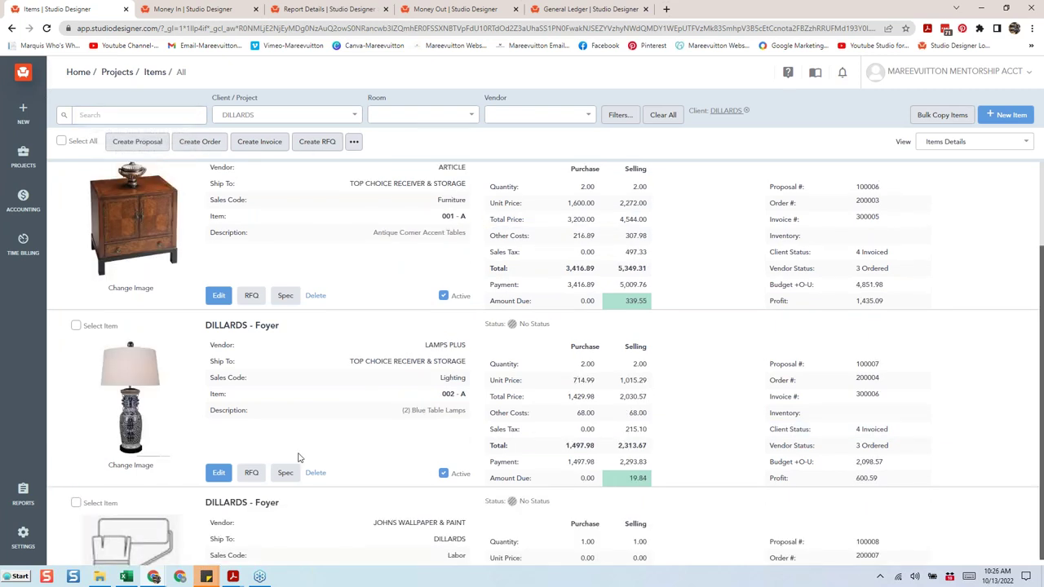
scroll(319, 403, down, 5)
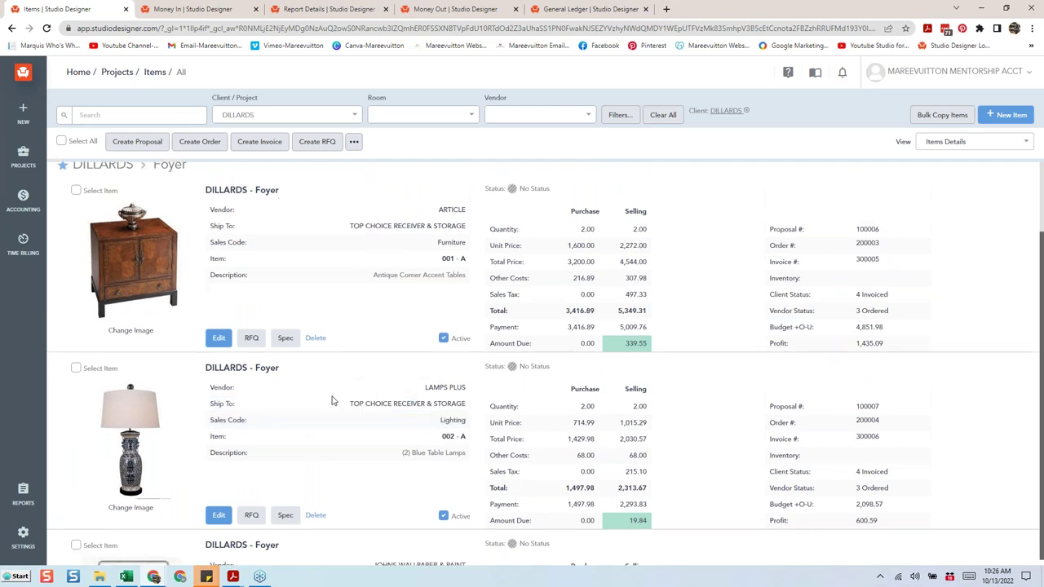
scroll(618, 226, up, 1)
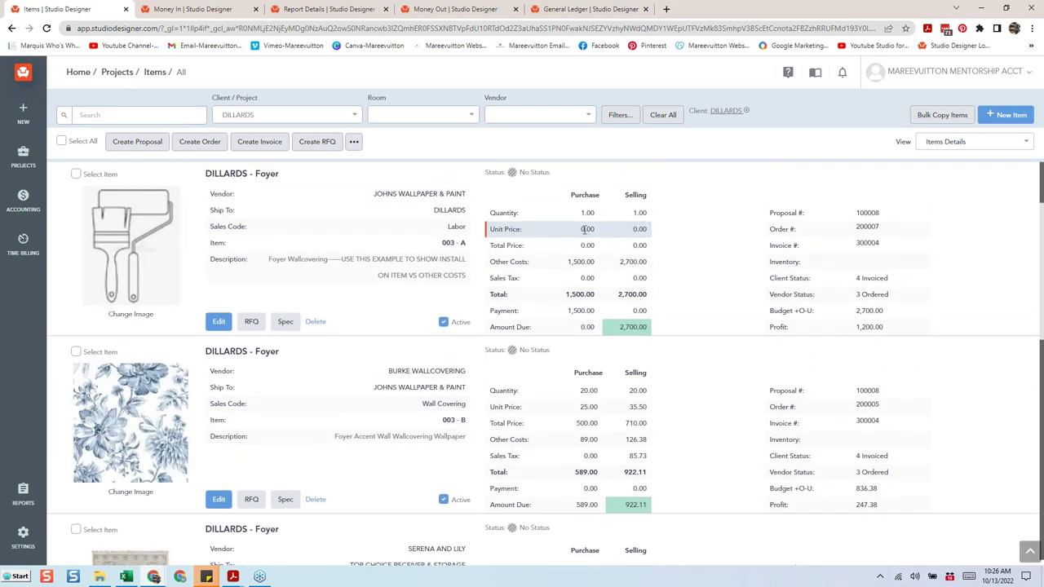
click(217, 326)
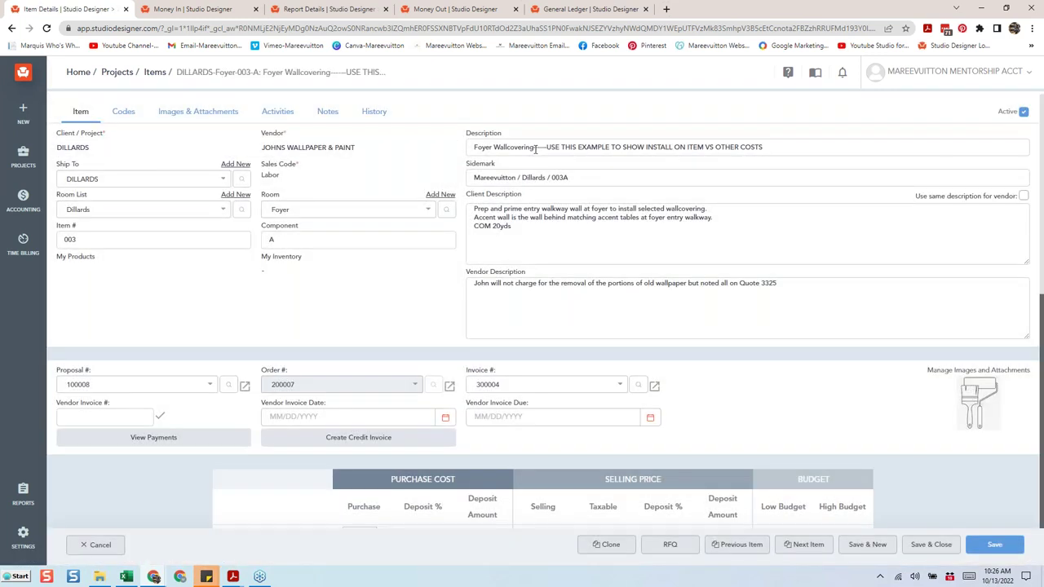
drag(535, 149, 830, 151)
key(Delete)
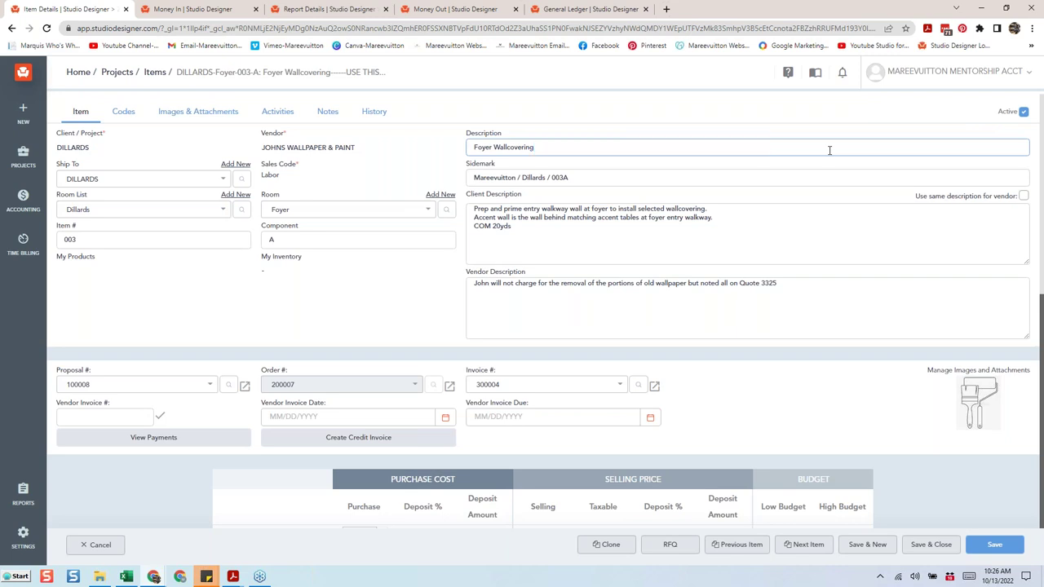
Save and close Foyer wallcovering labor item 003-A and check its entry in the DILLARDS item list.
click(929, 544)
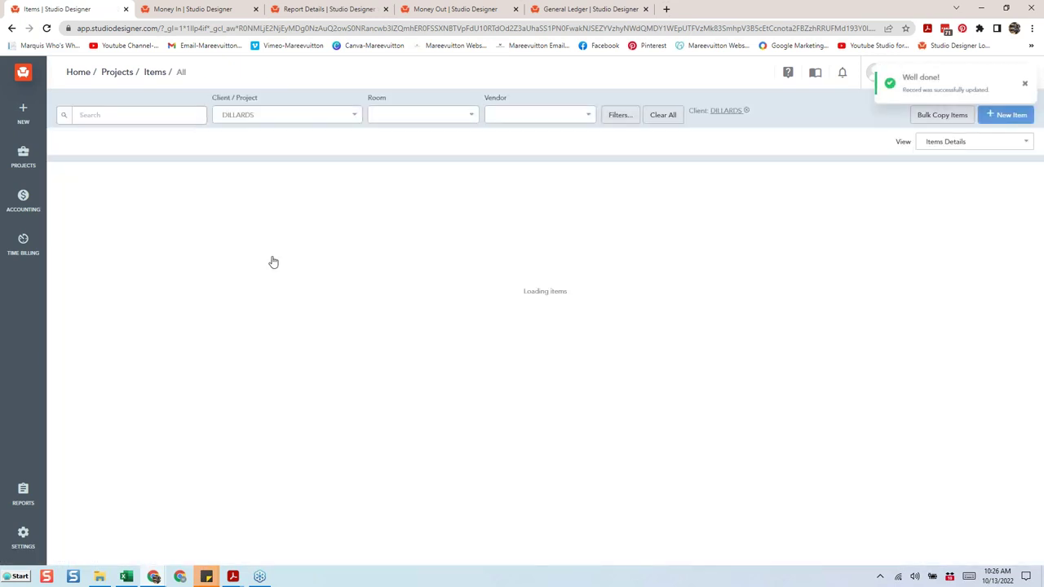
scroll(443, 306, down, 5)
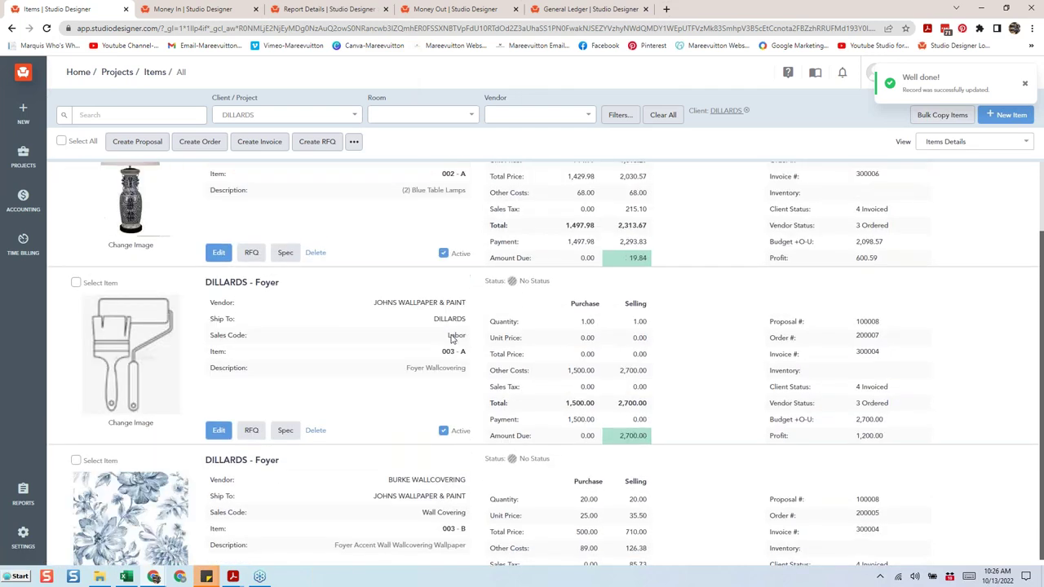
scroll(426, 257, up, 2)
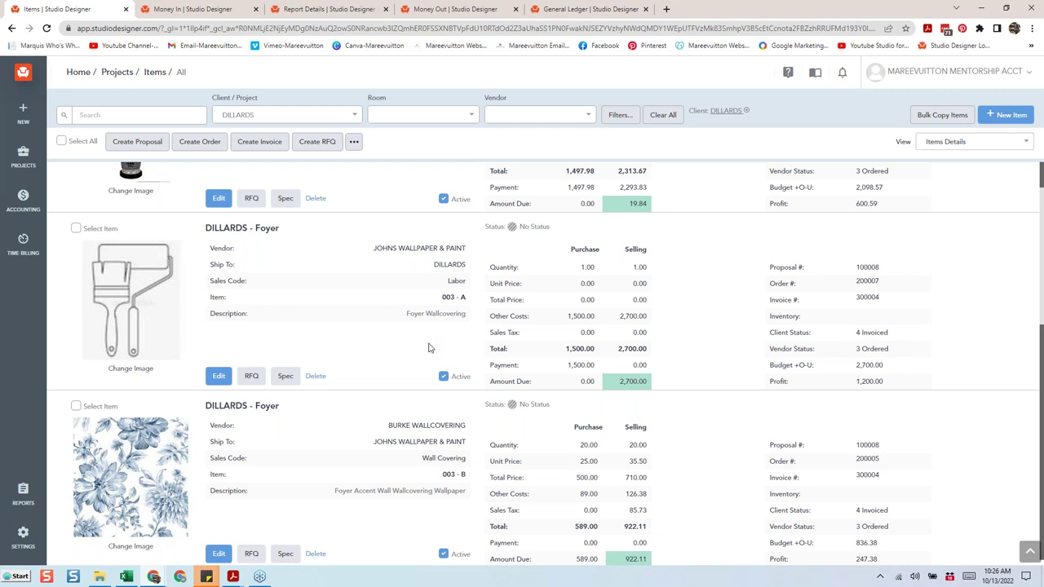
scroll(430, 347, up, 3)
scroll(432, 345, down, 2)
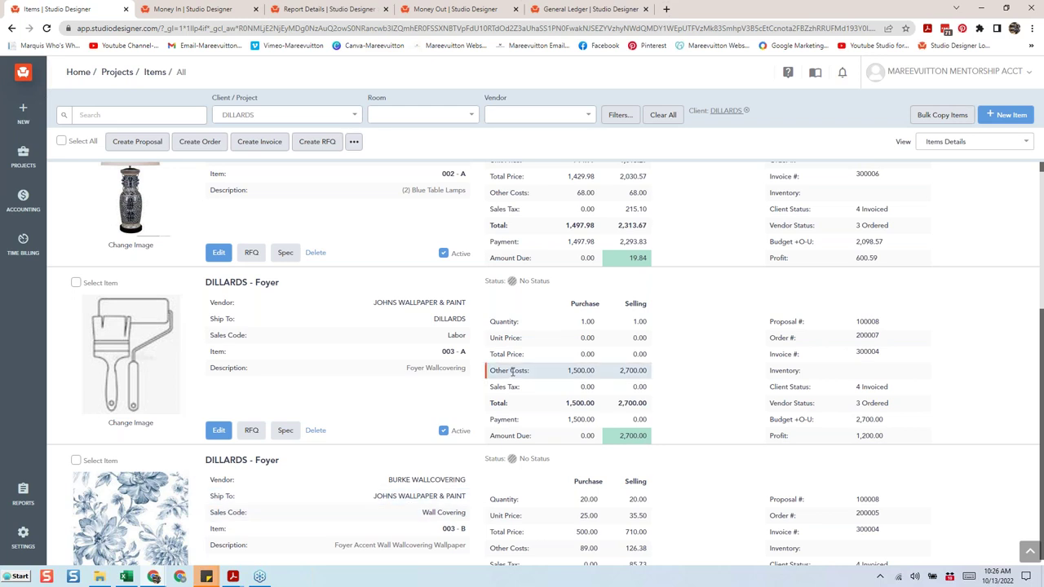
Examine the payments and amounts due on the remaining Foyer items, from wallpaper 003-B through rug delivery 004-C.
scroll(511, 372, down, 2)
scroll(507, 400, down, 2)
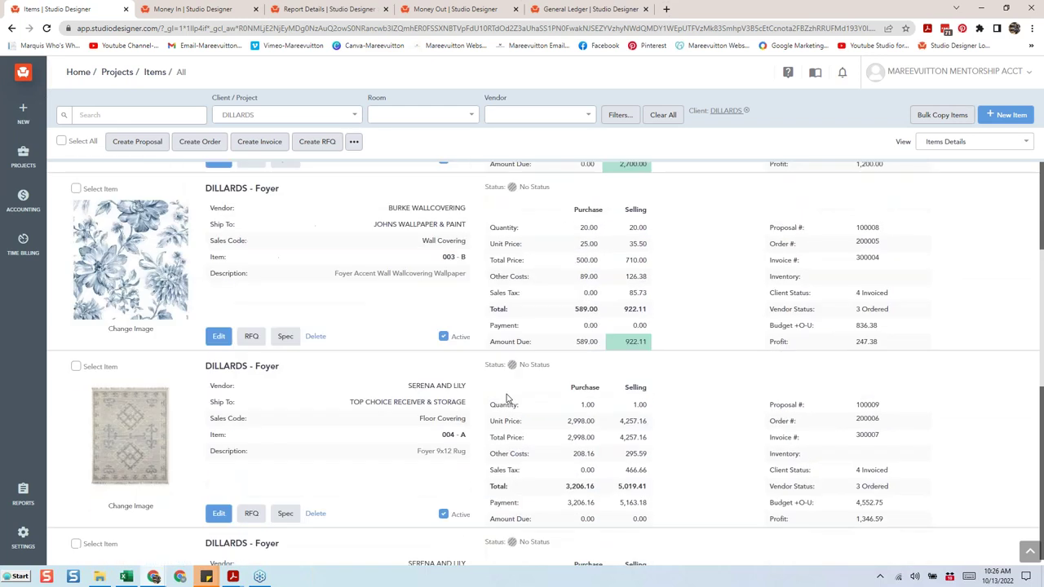
scroll(428, 512, down, 1)
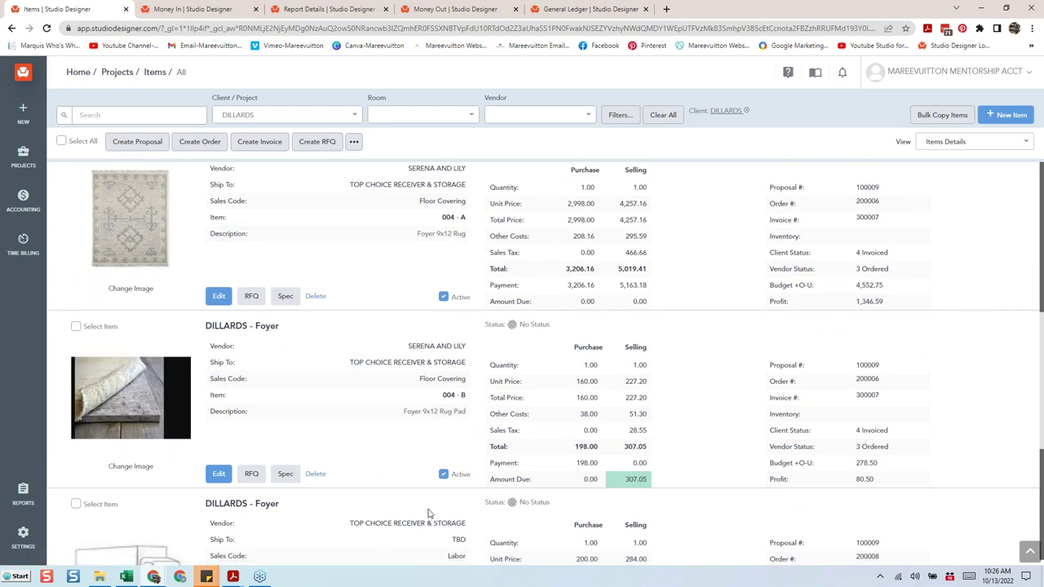
scroll(428, 513, down, 2)
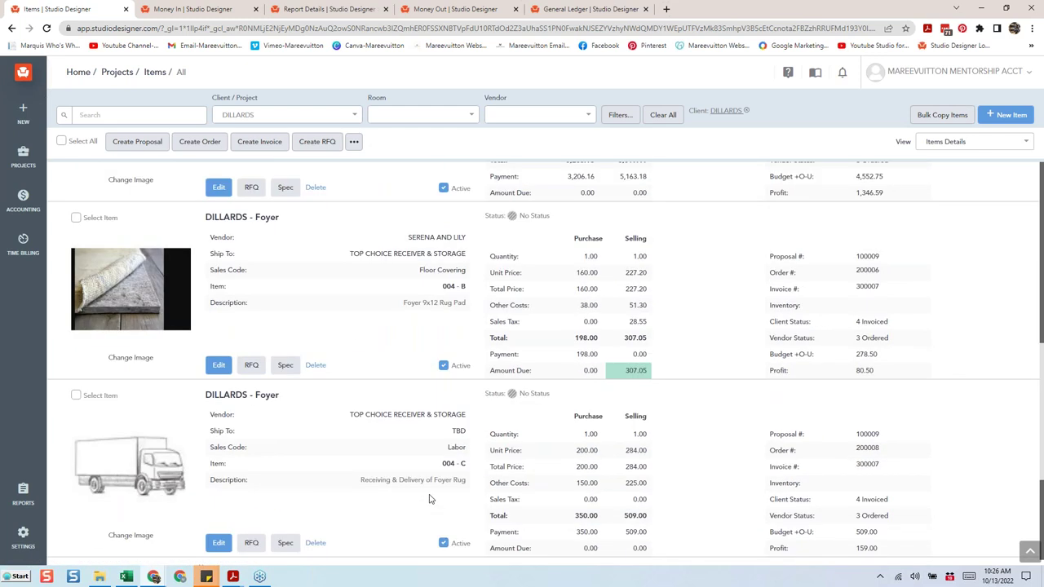
scroll(431, 498, up, 1)
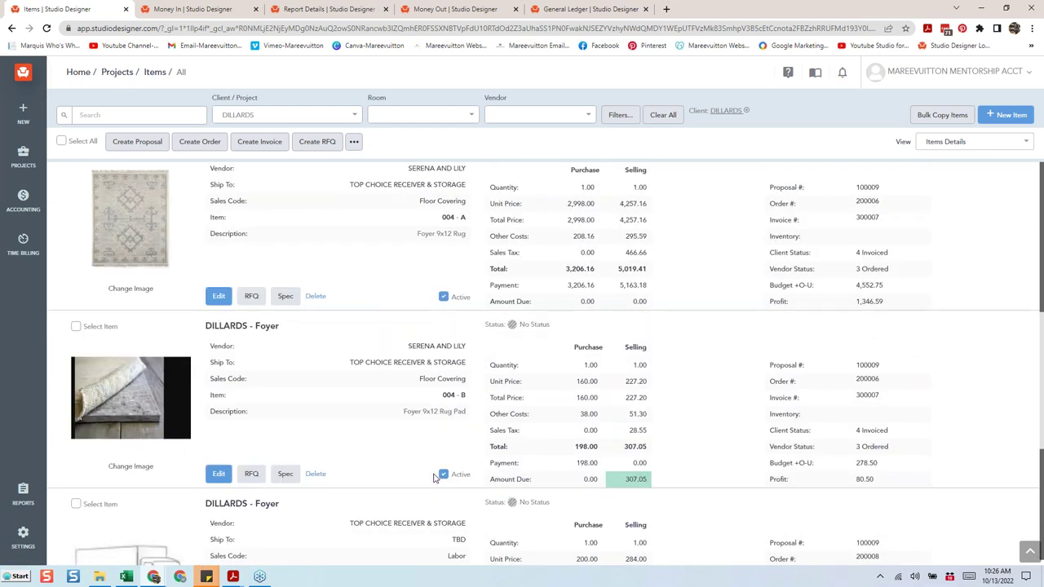
scroll(438, 473, up, 2)
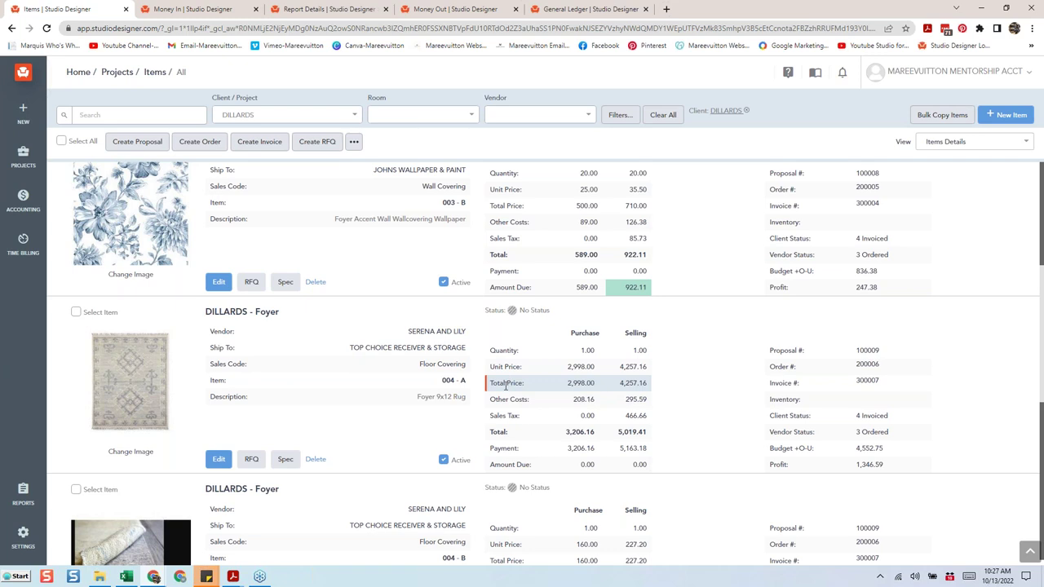
click(13, 543)
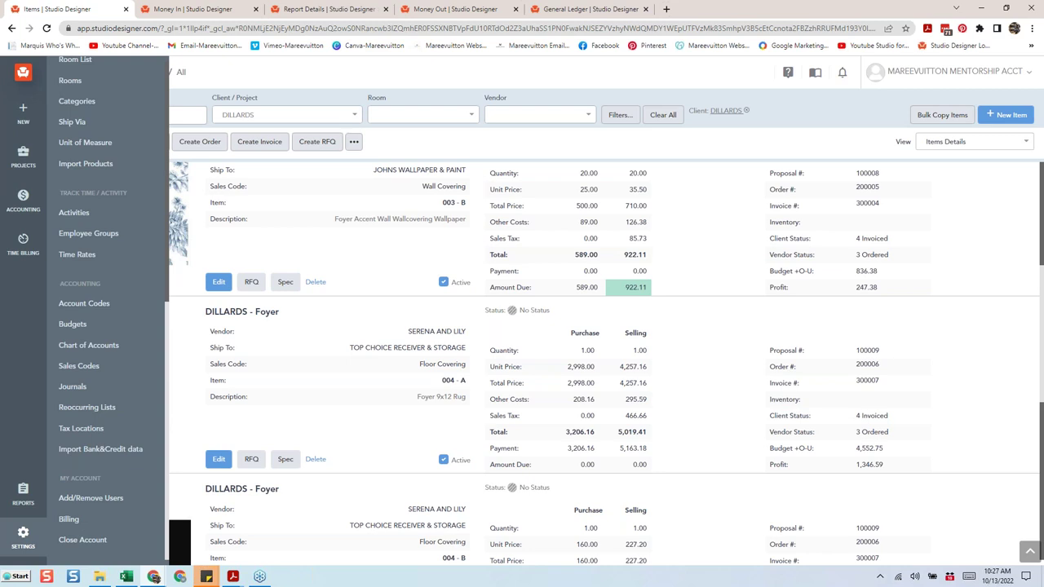
click(244, 71)
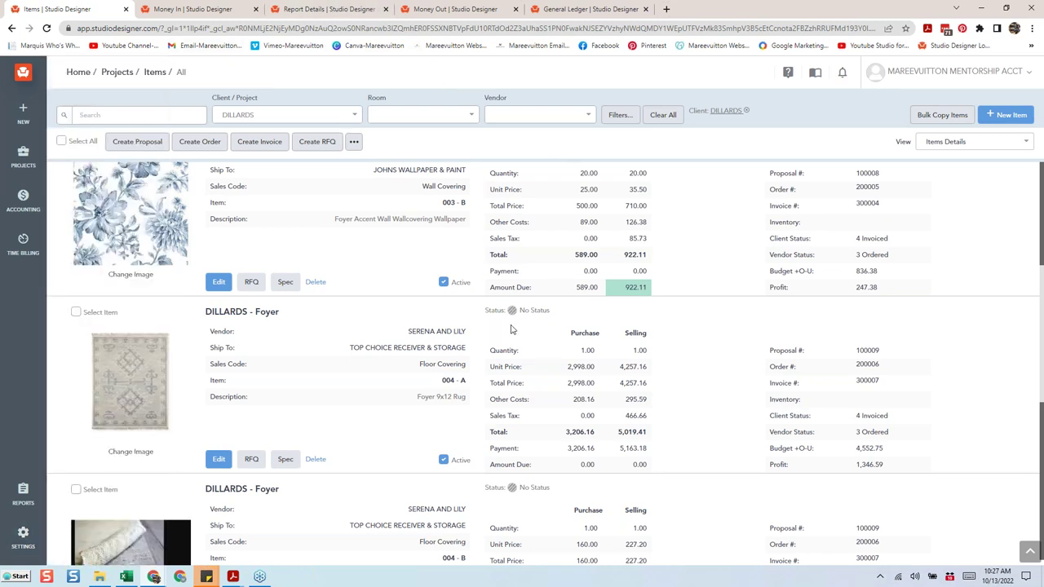
Switch to the Money In page and choose DILLARDS as the client the payment is received from.
click(177, 9)
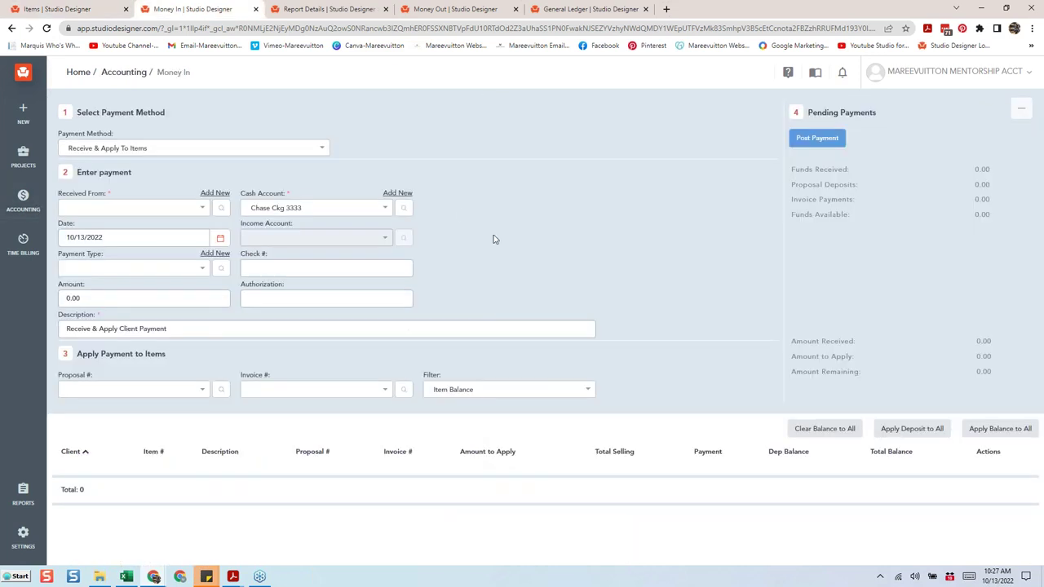
click(87, 209)
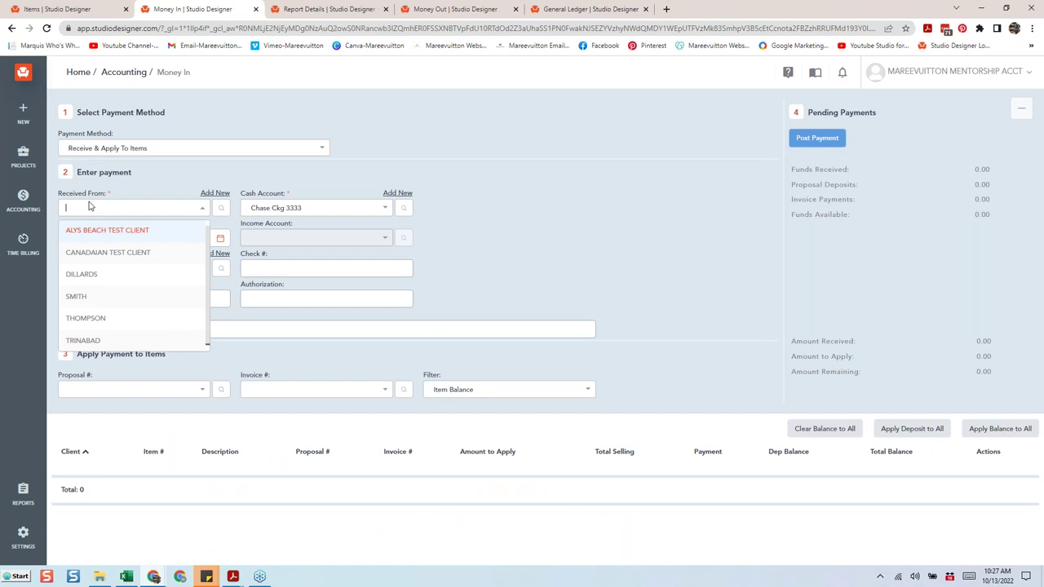
text(RE)
key(BackSpace)
key(BackSpace)
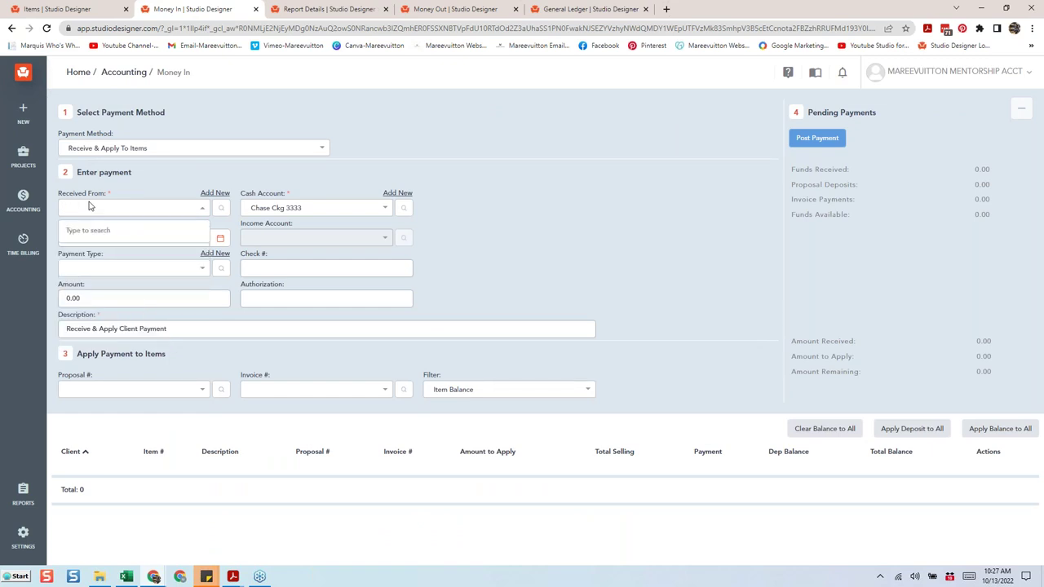
text(D)
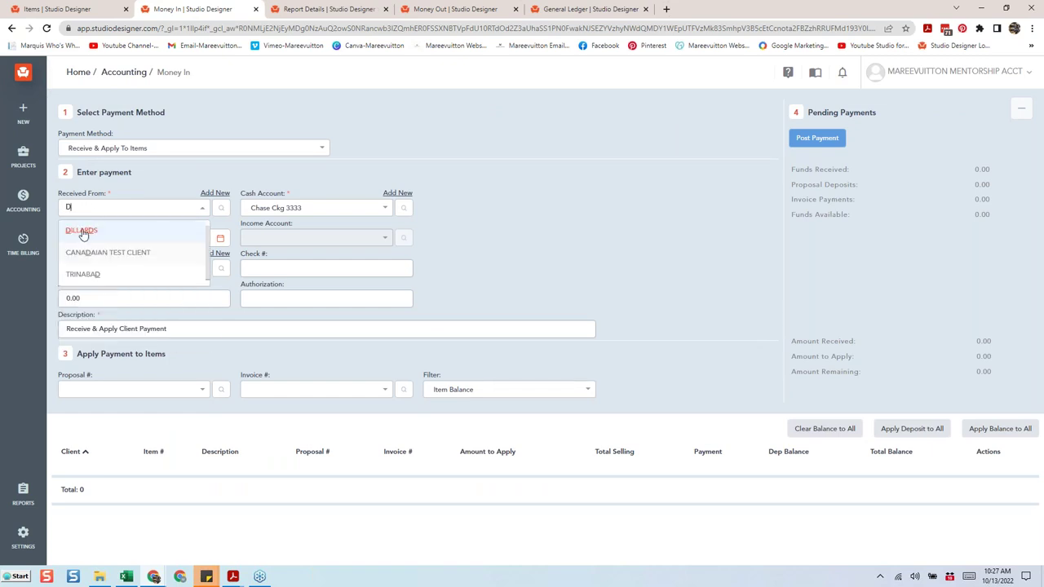
click(81, 231)
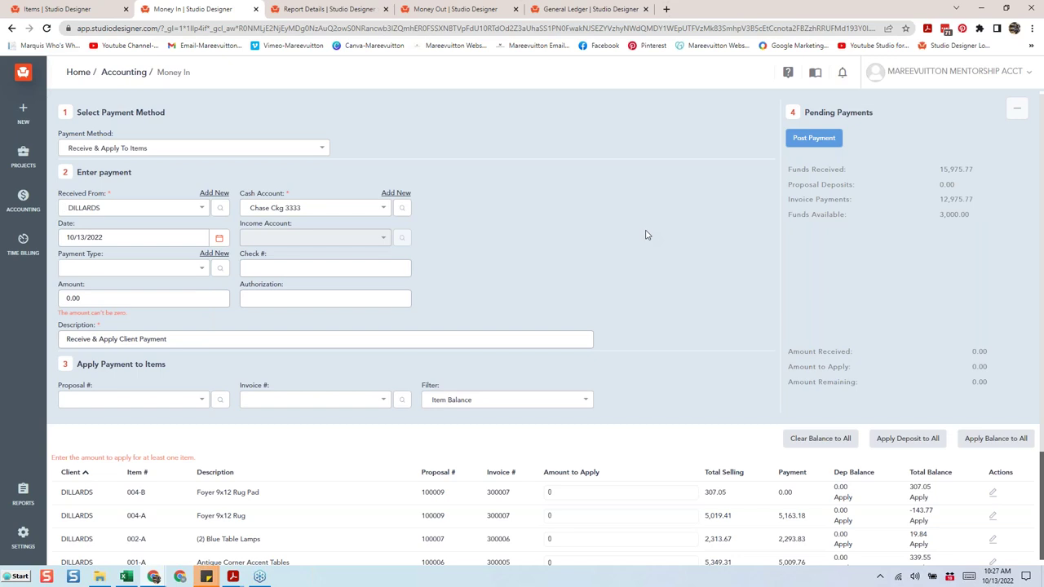
Apply the total balance to all open DILLARDS items and compare the amount to apply with the funds available.
scroll(926, 245, down, 2)
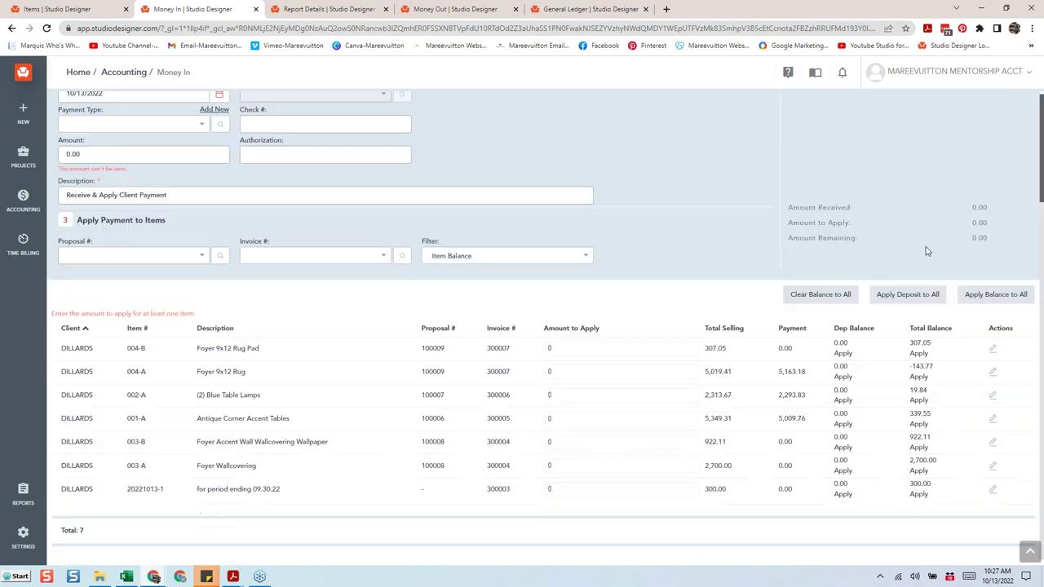
scroll(925, 221, up, 2)
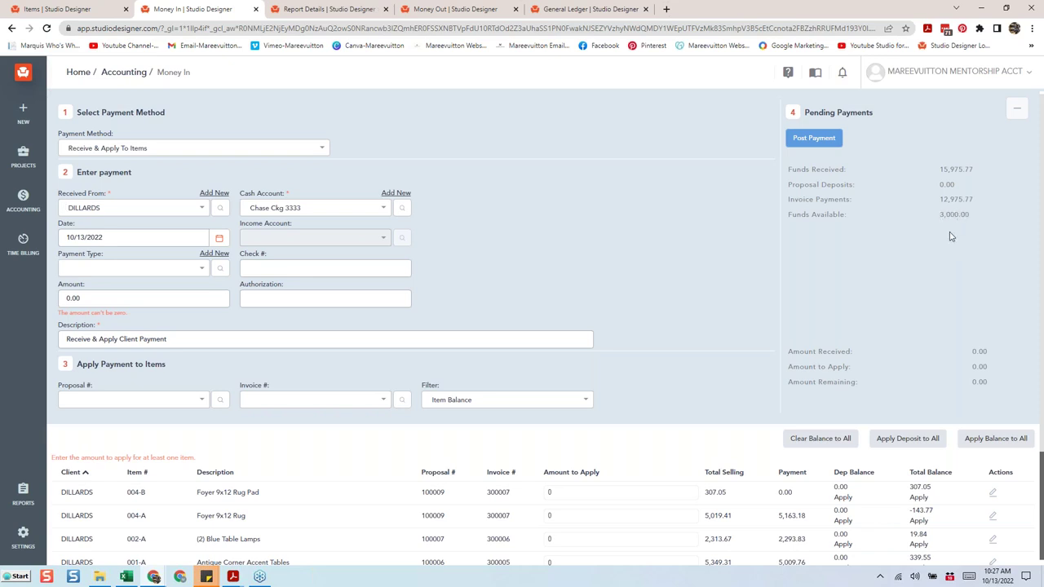
scroll(944, 241, down, 2)
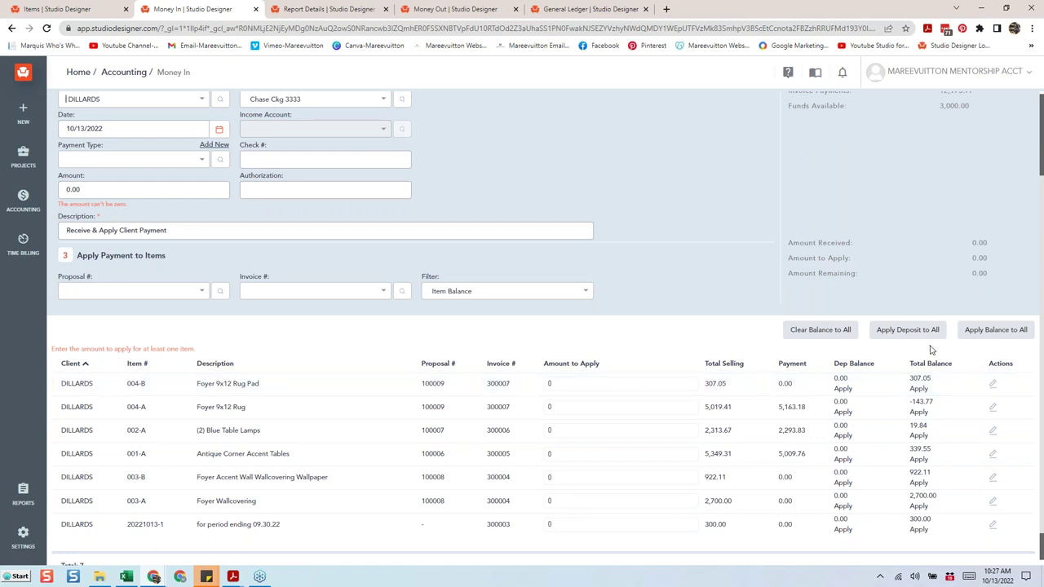
click(995, 331)
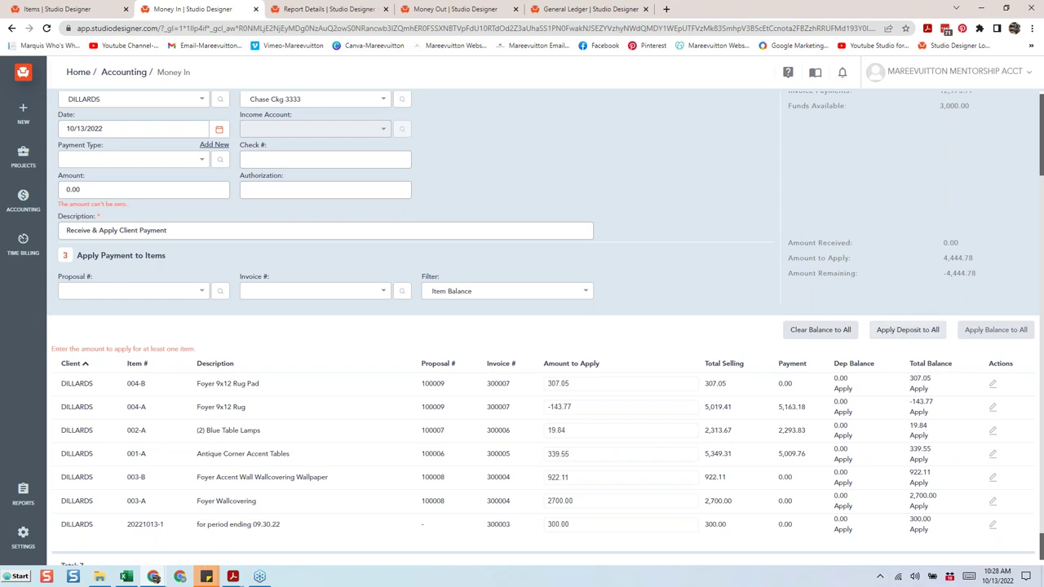
scroll(925, 324, up, 2)
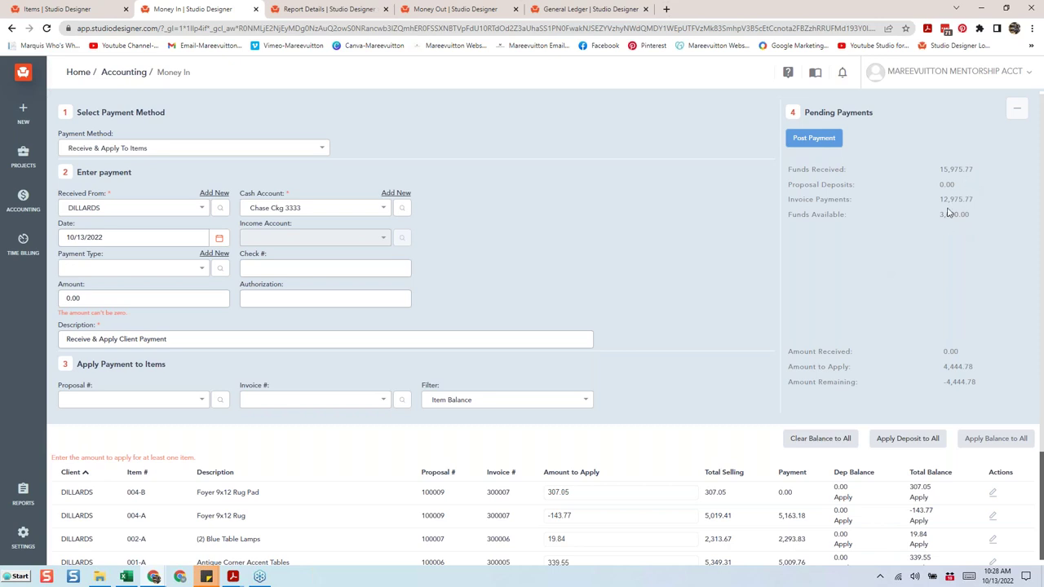
scroll(955, 233, down, 2)
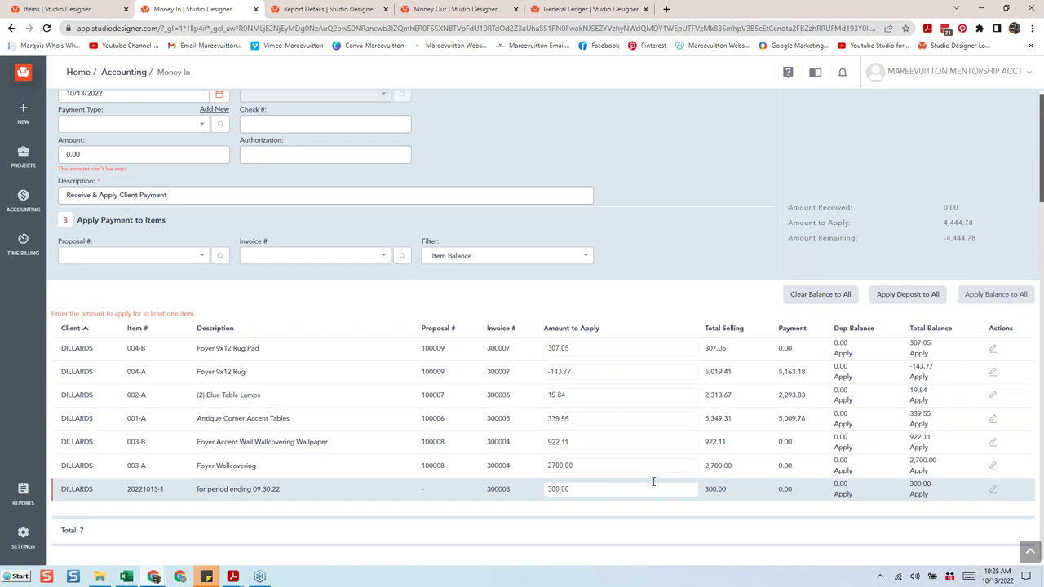
scroll(341, 275, up, 2)
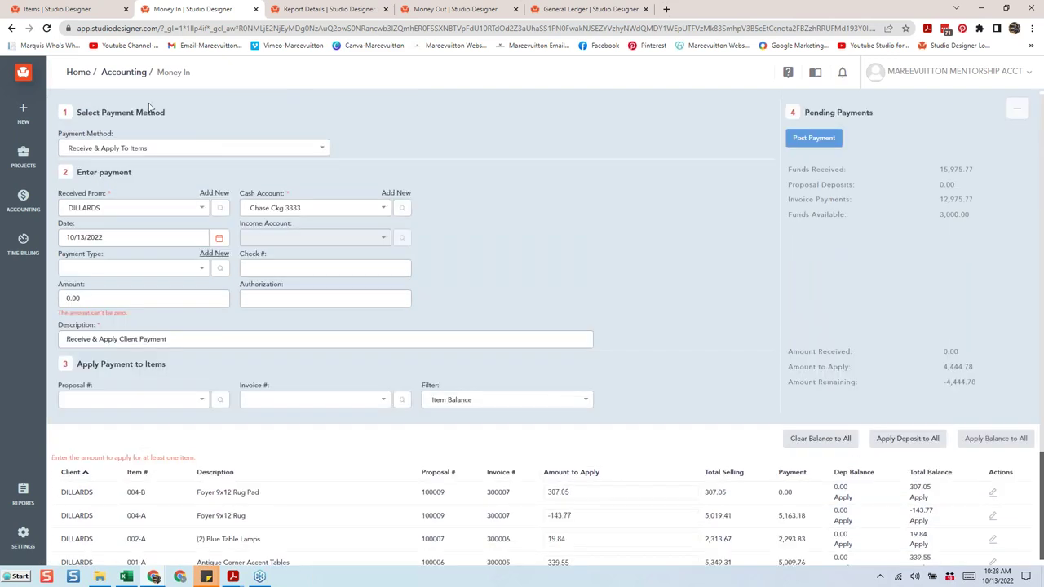
Change the payment method to Apply Payment To Items From Funds Available.
click(125, 154)
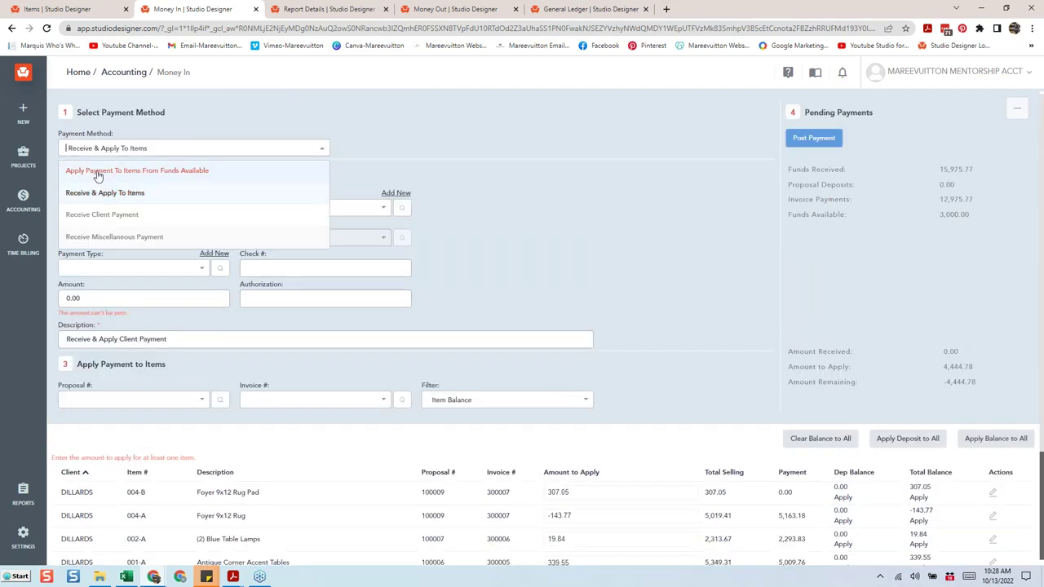
click(99, 171)
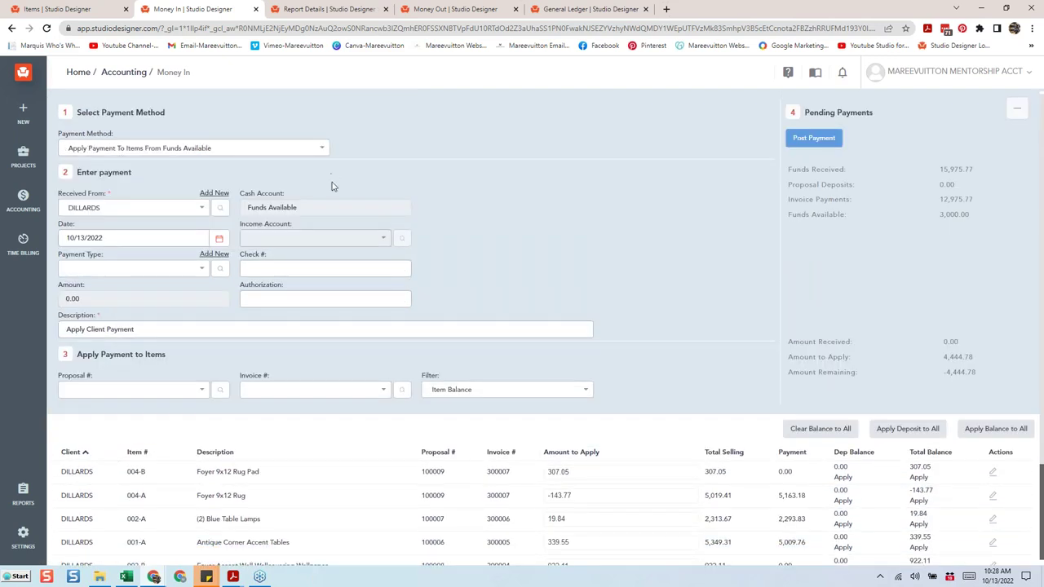
click(153, 154)
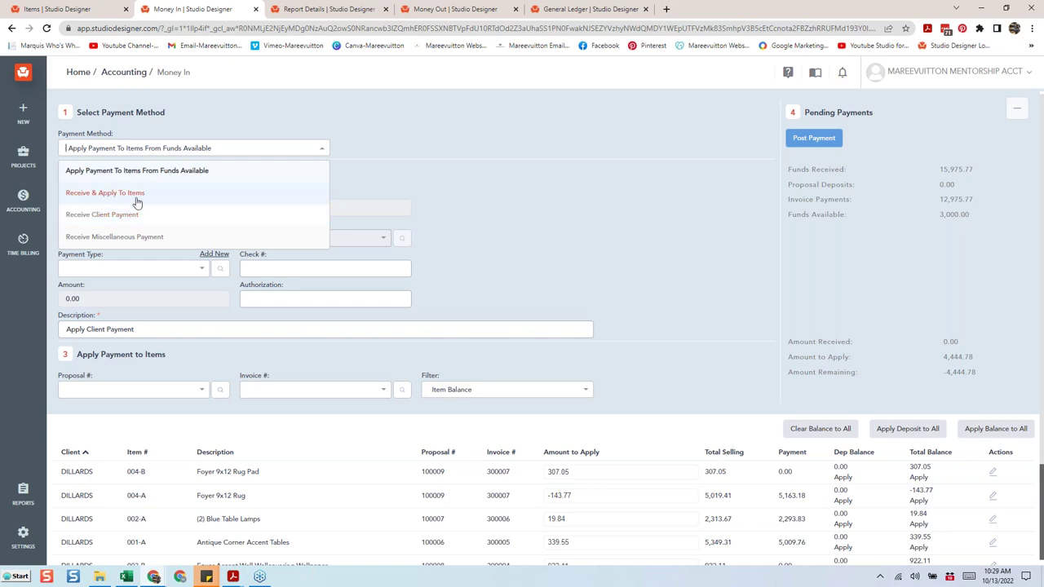
click(402, 156)
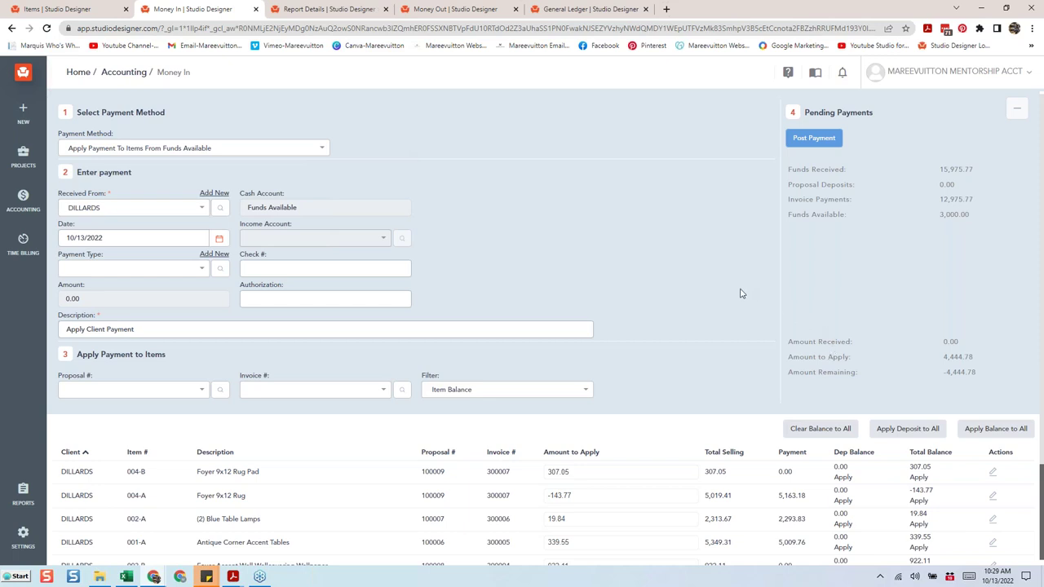
Clear the amounts to apply on 001-A Antique Corner Accent Tables, 003-B Foyer Accent Wall Wallpaper and 002-A Blue Table Lamps.
scroll(739, 295, down, 2)
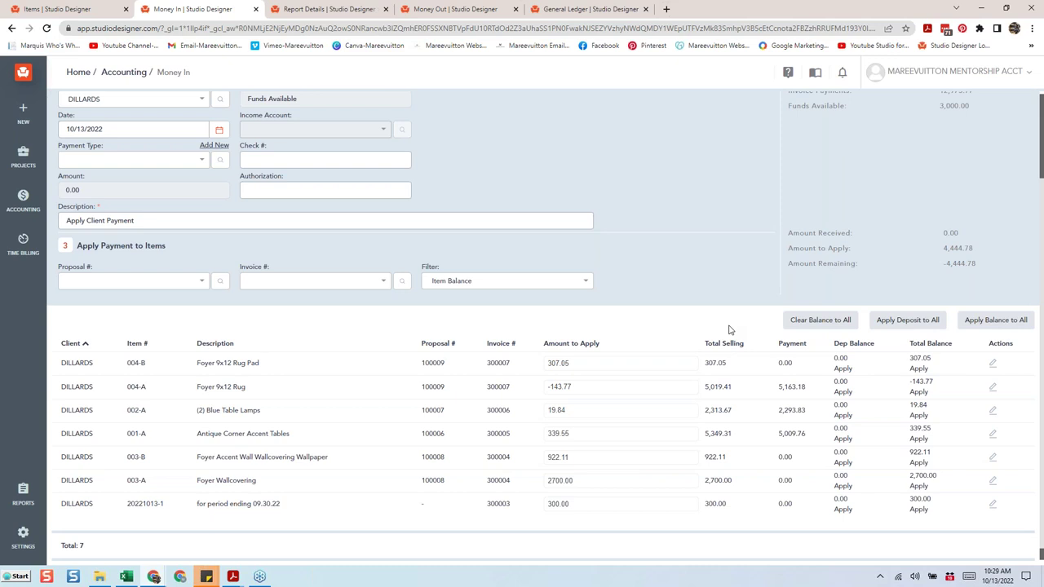
scroll(729, 339, up, 2)
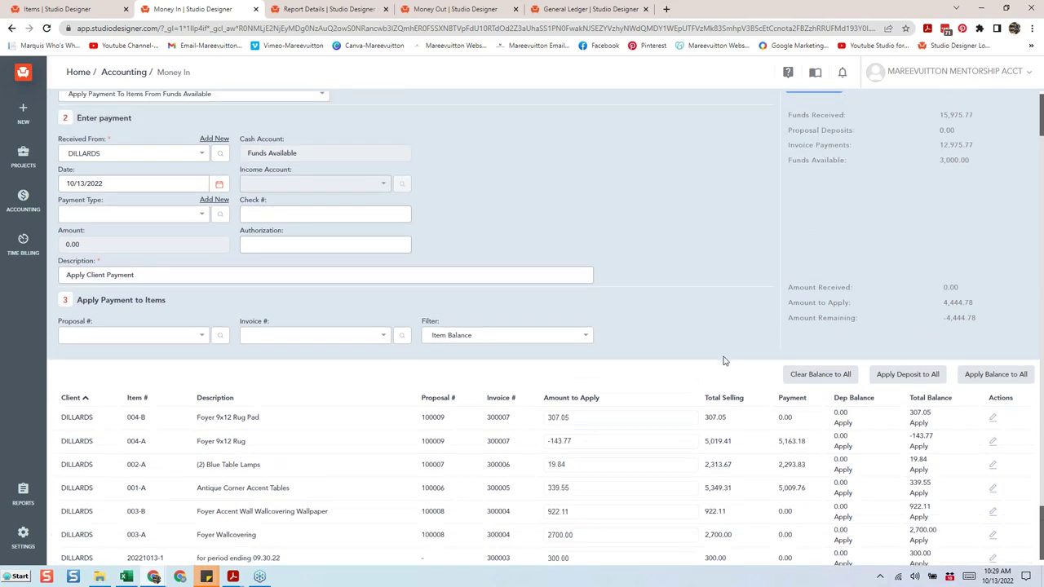
scroll(727, 352, down, 1)
scroll(932, 299, down, 1)
scroll(932, 298, up, 1)
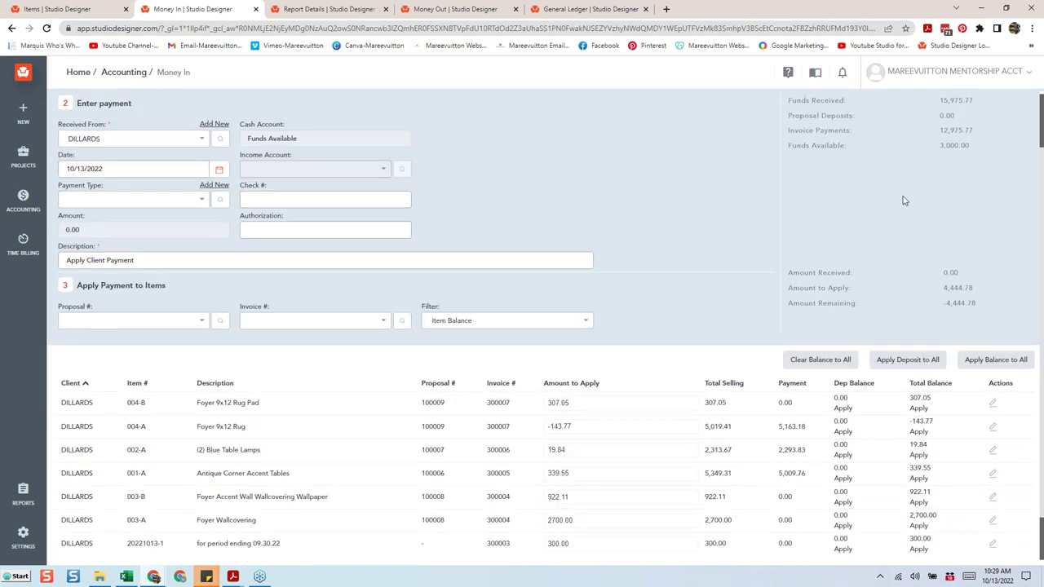
scroll(631, 421, down, 1)
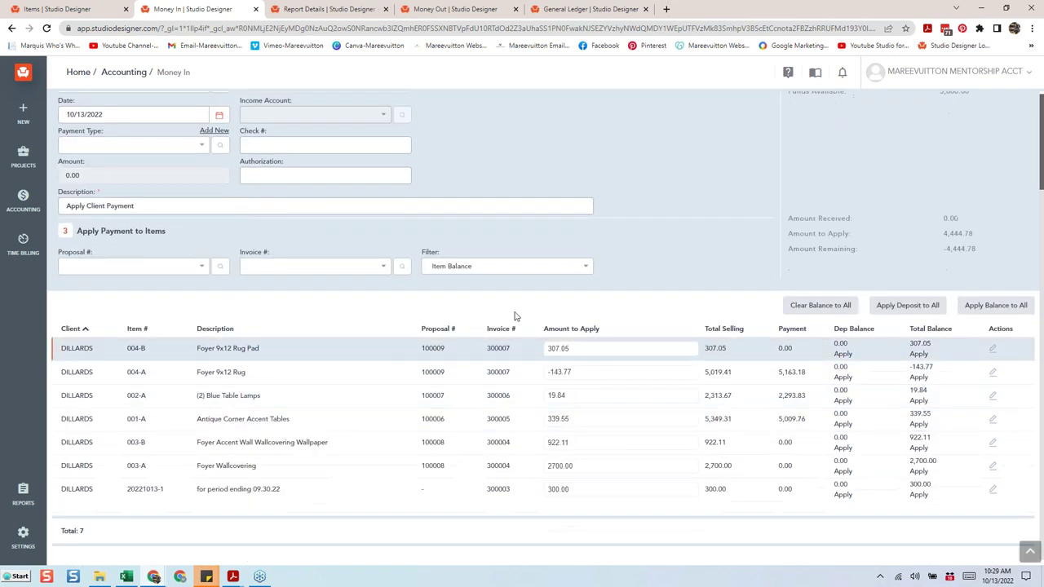
double_click(577, 418)
key(BackSpace)
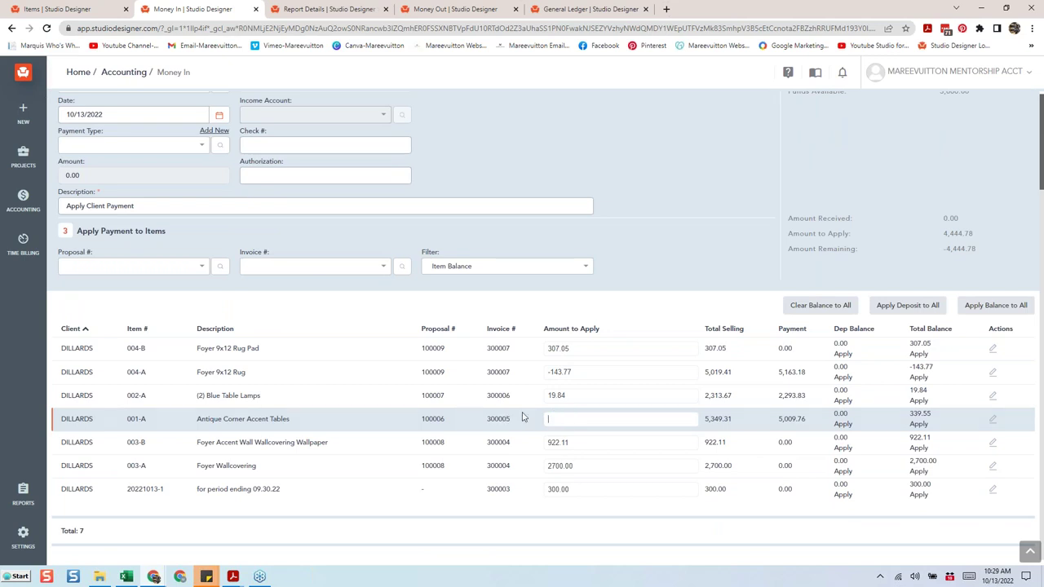
double_click(575, 443)
key(BackSpace)
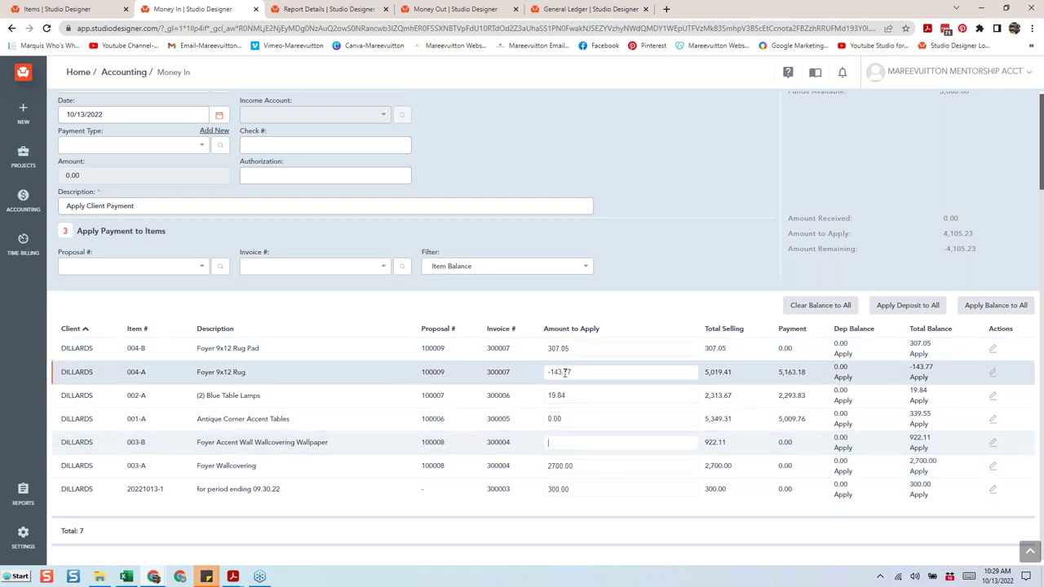
double_click(567, 397)
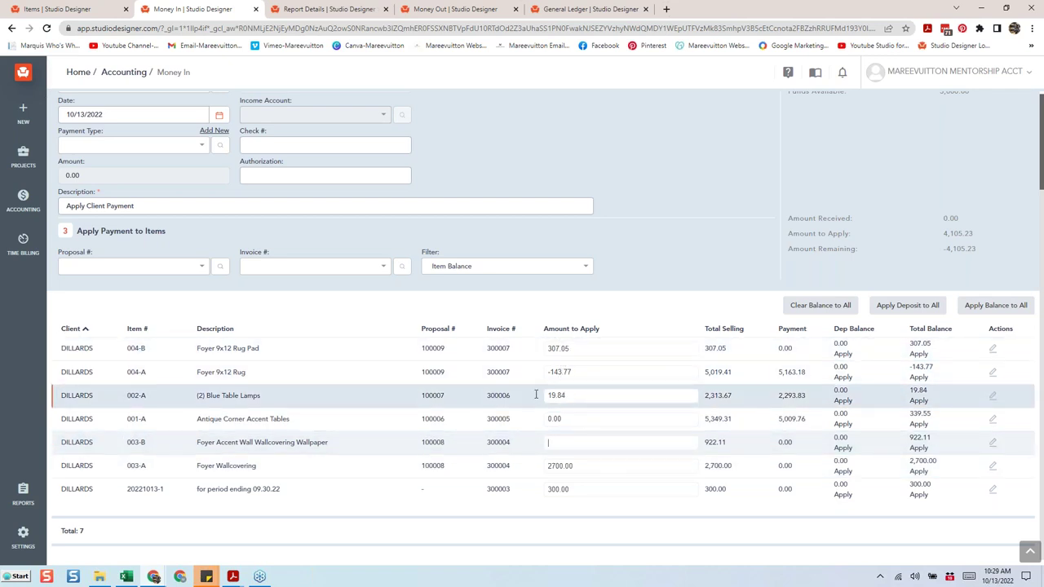
key(BackSpace)
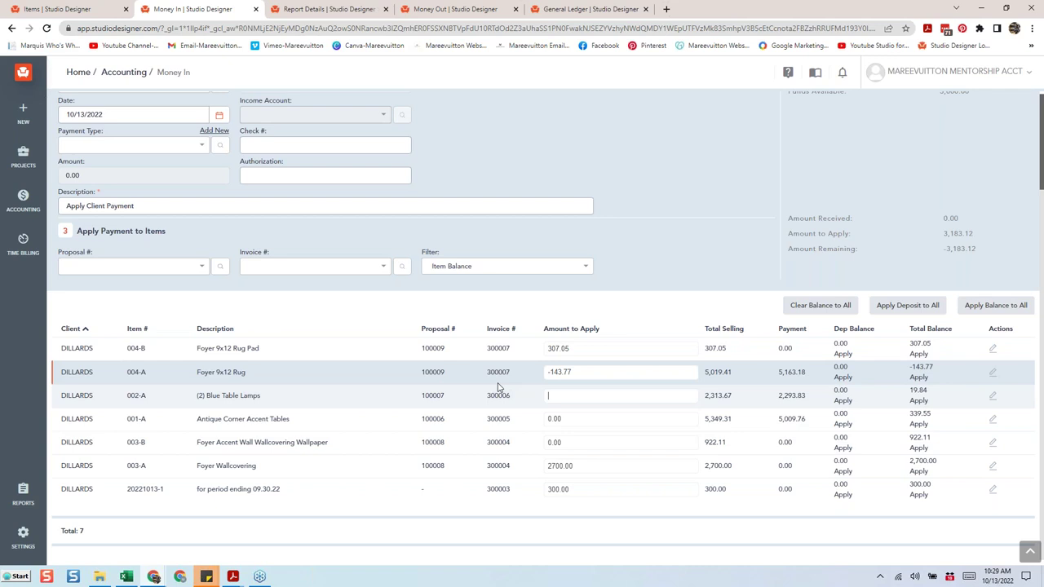
Clear the amounts to apply on 003-A Foyer Wallcovering, item 20221013-1 and 004-B Foyer Rug Pad, keeping only the 004-A rug credit.
double_click(586, 465)
key(BackSpace)
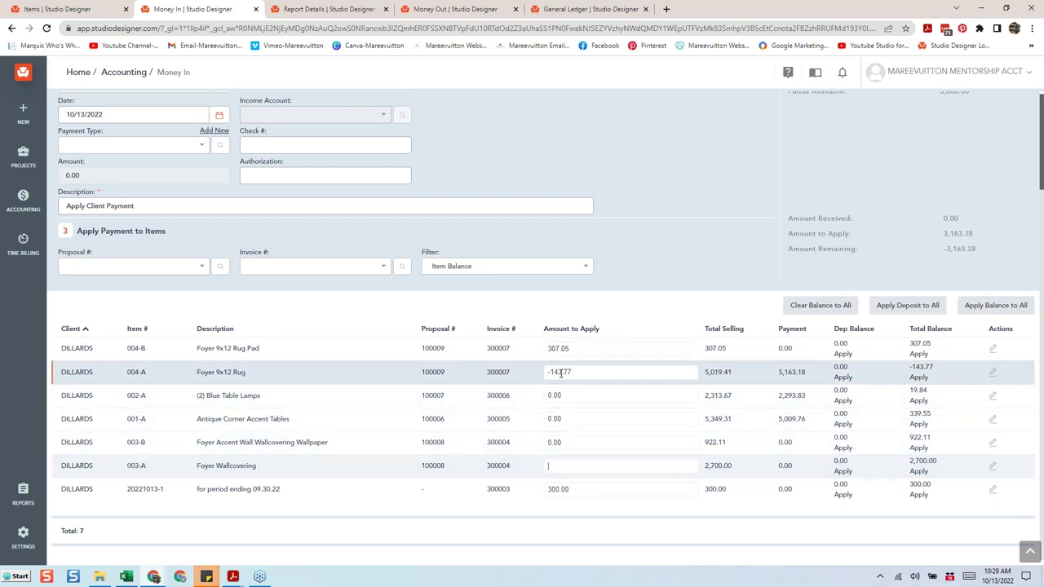
click(563, 488)
double_click(563, 489)
key(BackSpace)
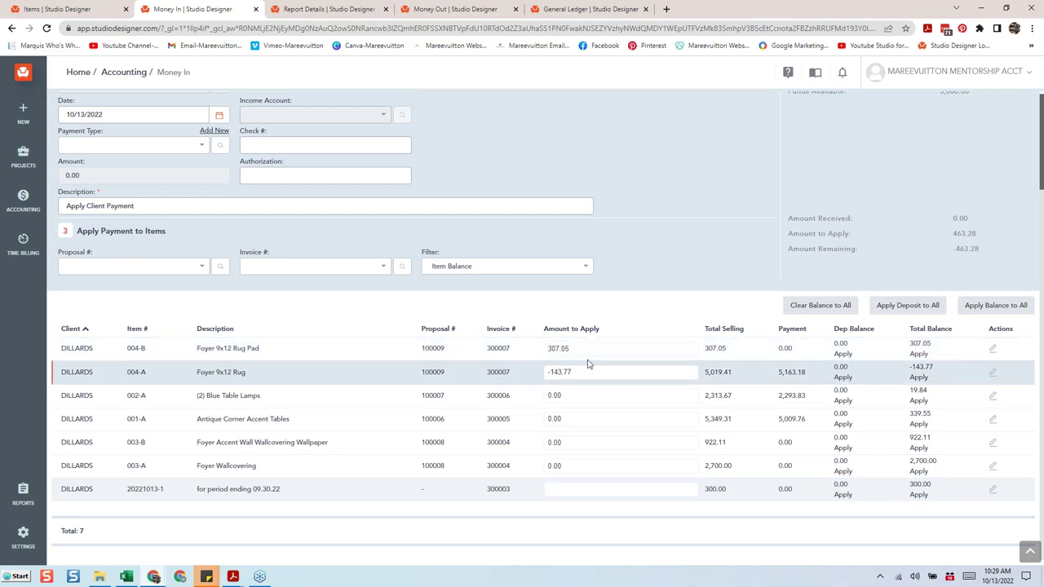
drag(584, 350, 527, 352)
key(BackSpace)
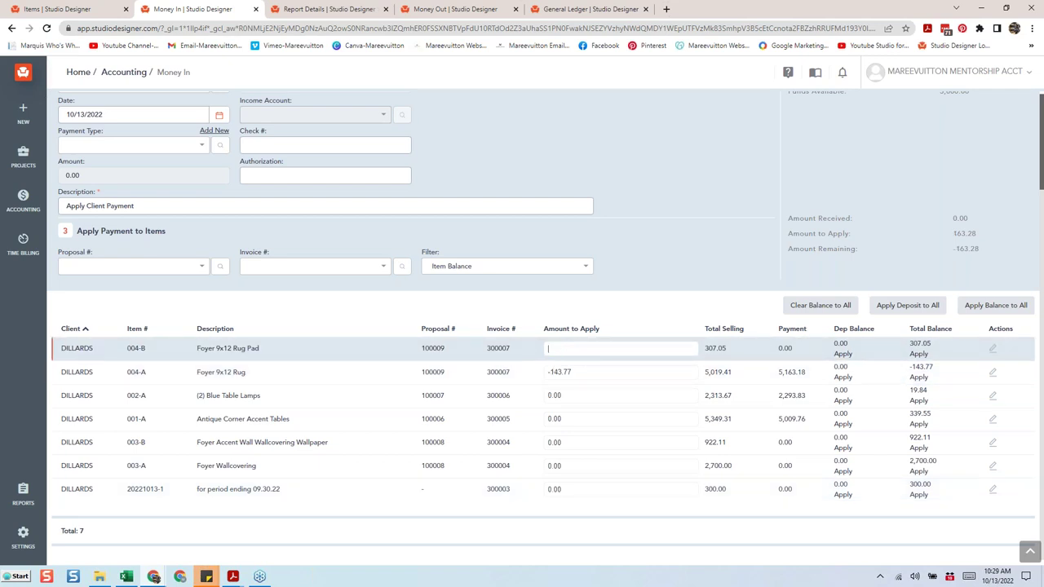
Change the payment description to "Apply Client Overpayment of Freight on Rug to Rug Pad".
scroll(545, 396, up, 1)
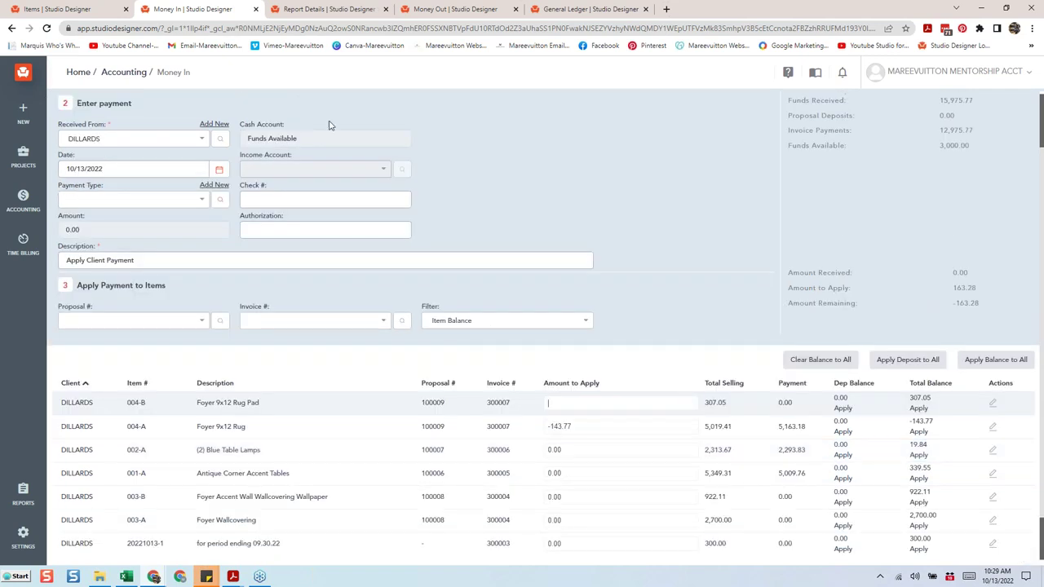
click(173, 260)
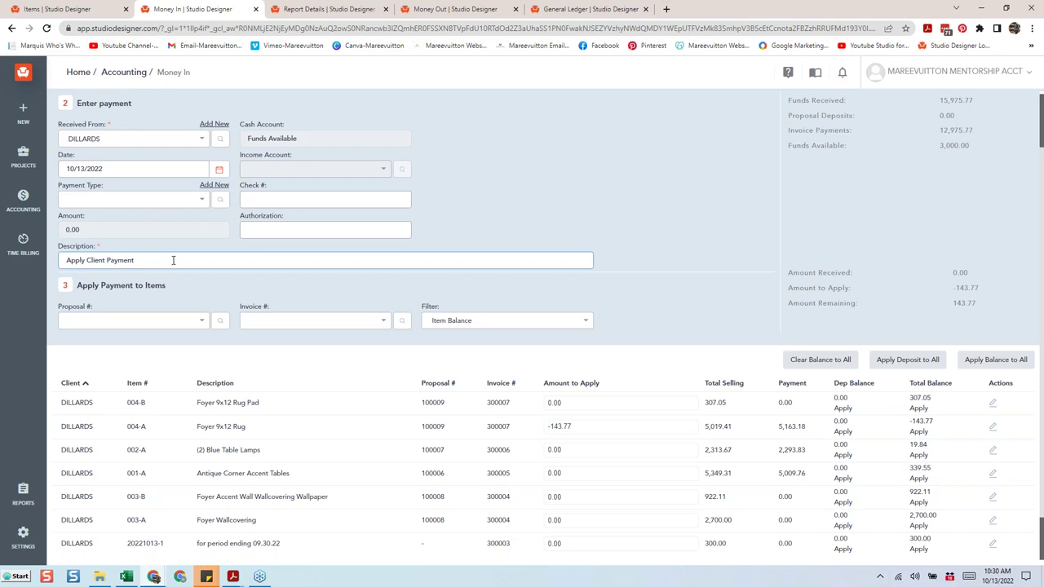
key(BackSpace)
key(BackSpace)
key(BackSpace)
key(BackSpace)
key(BackSpace)
key(BackSpace)
key(BackSpace)
text(credit)
key(BackSpace)
key(BackSpace)
key(BackSpace)
key(BackSpace)
key(BackSpace)
key(BackSpace)
text(Overpayment of Freight on Rug to Rug Pad)
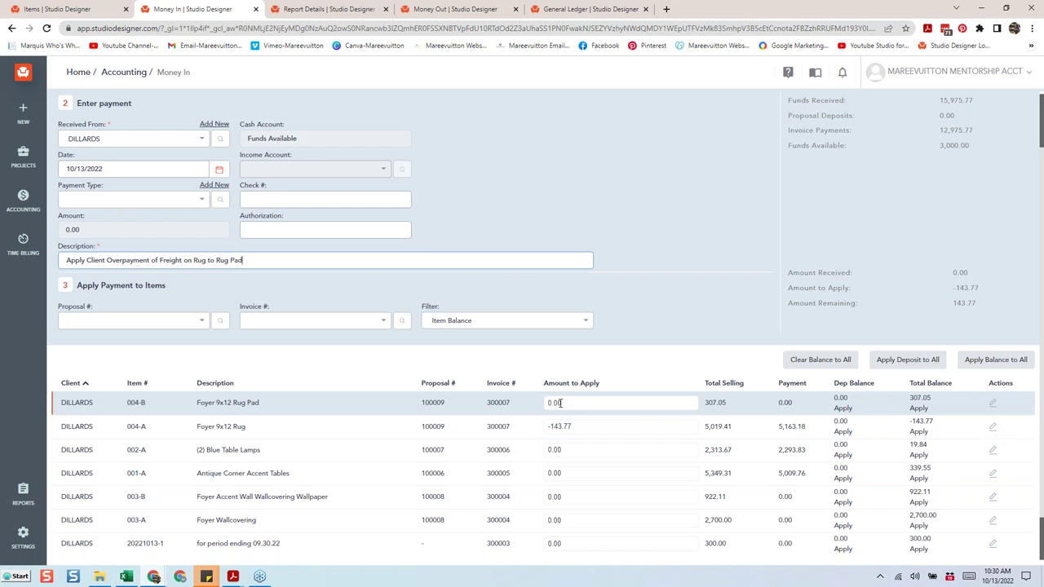
Post the payment that returns the rug overpayment to DILLARDS' available funds.
scroll(564, 410, up, 1)
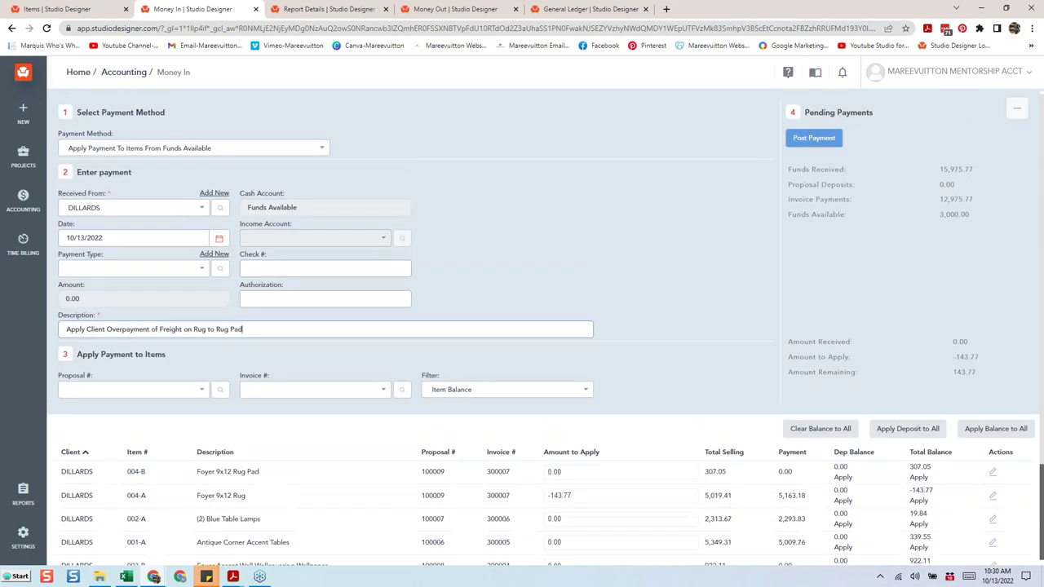
click(828, 147)
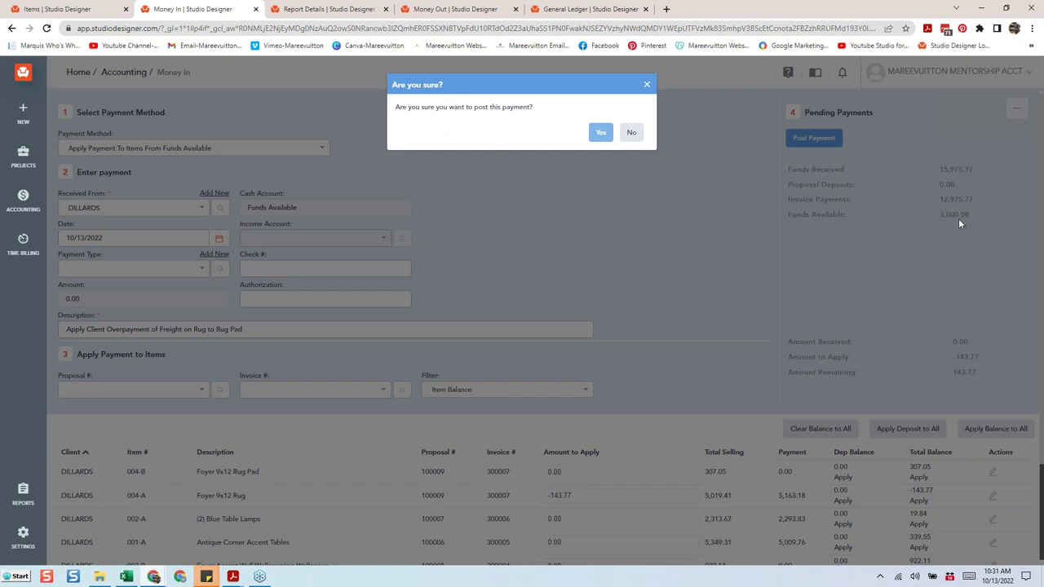
click(601, 132)
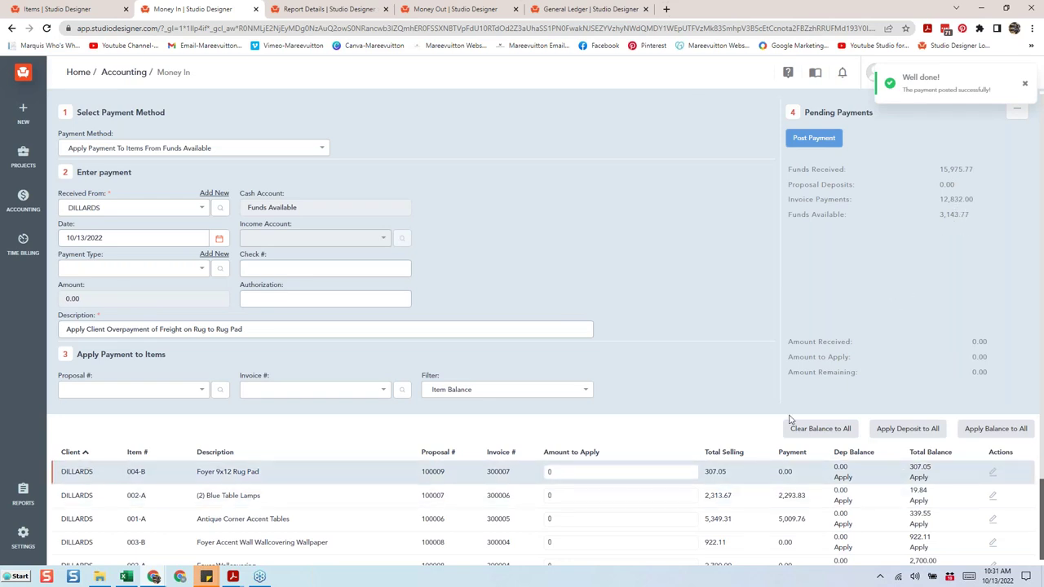
Apply the total balances on 004-B Rug Pad, 002-A Blue Table Lamps and item 20221013-1, and 2000 to 003-A Foyer Wallcovering.
double_click(550, 471)
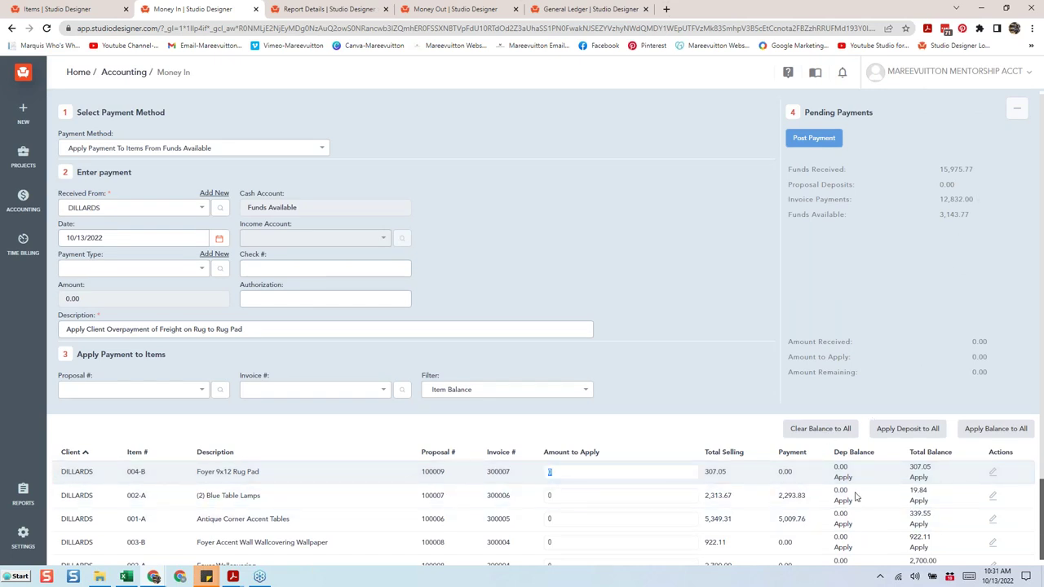
scroll(764, 456, down, 2)
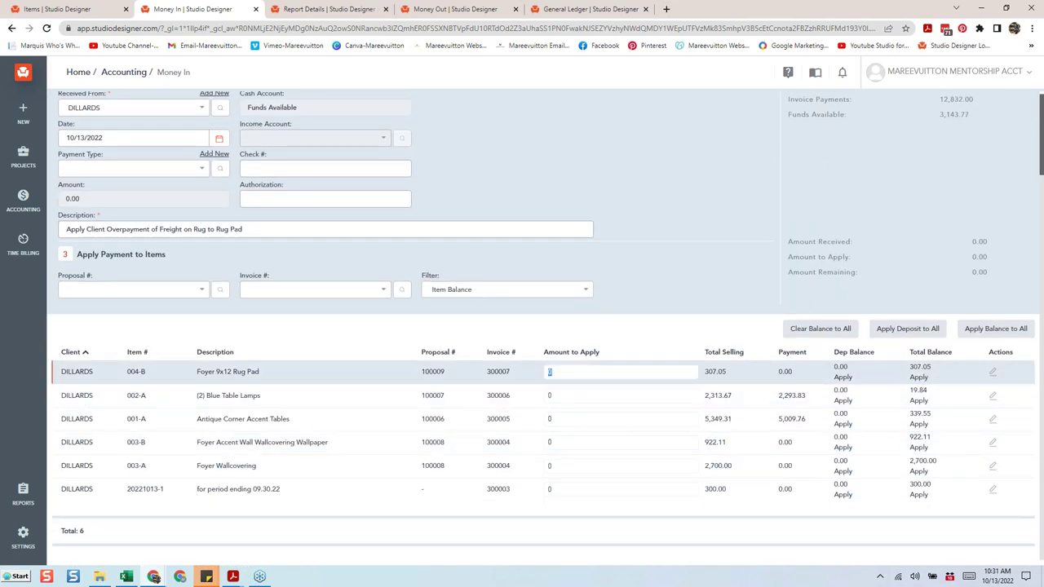
click(919, 378)
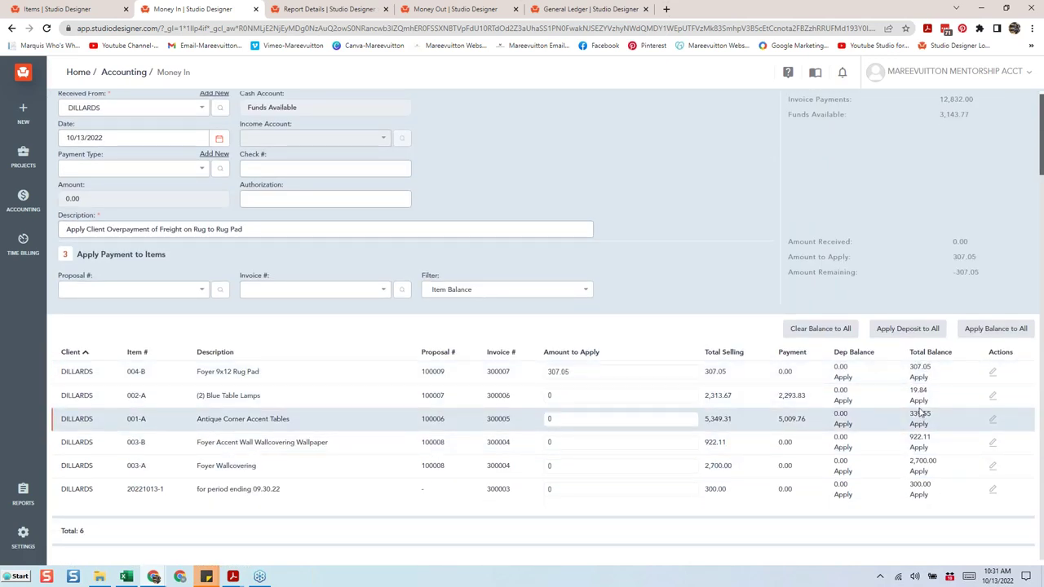
click(919, 401)
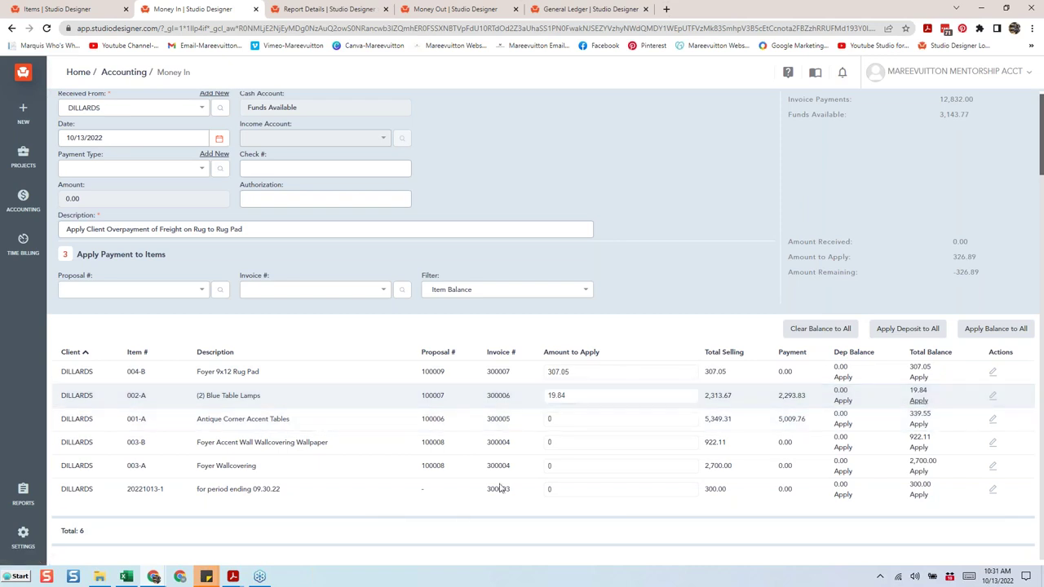
click(917, 495)
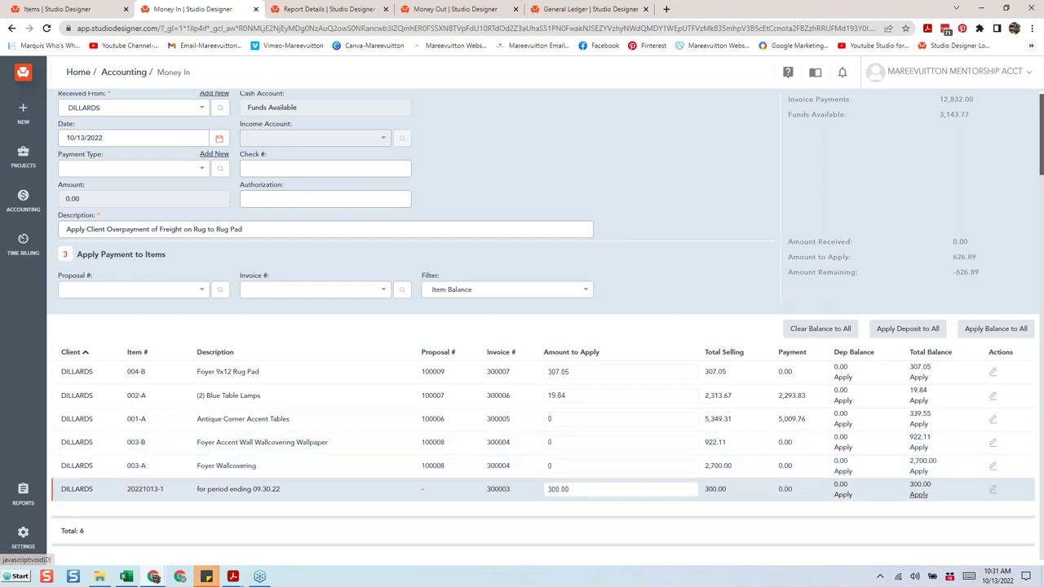
click(563, 469)
text(2000)
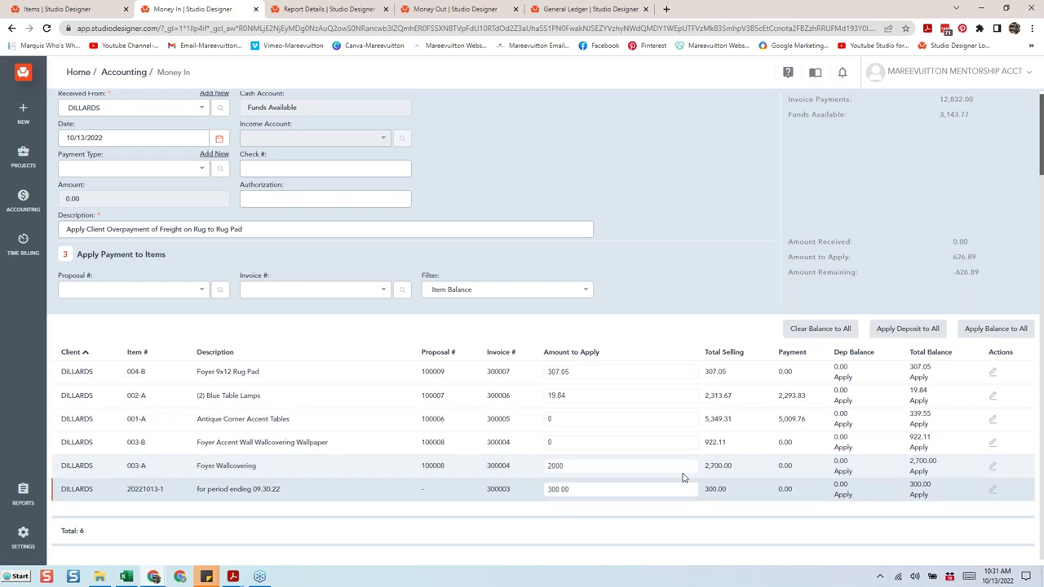
click(919, 448)
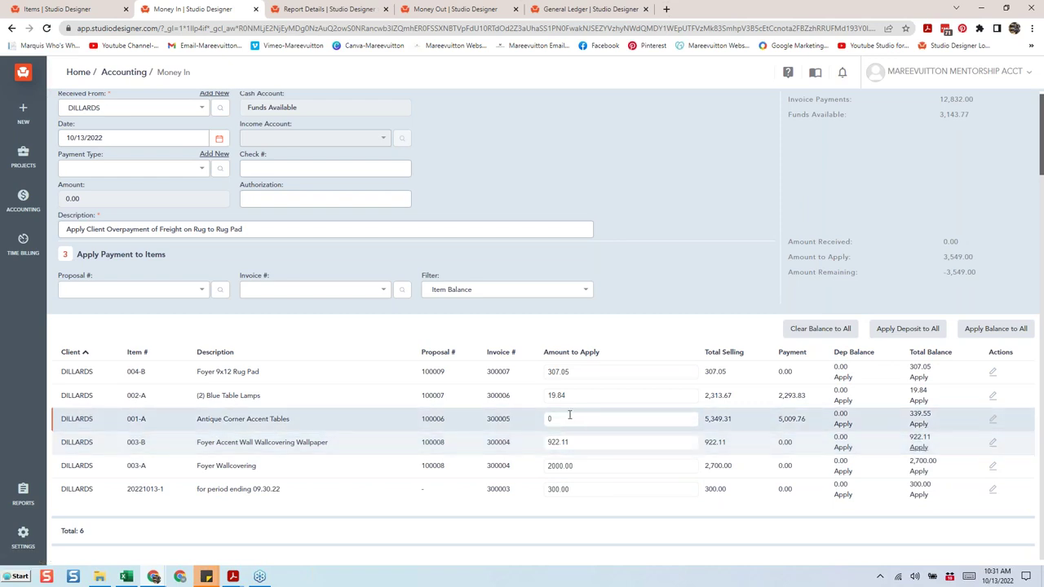
drag(581, 443, 480, 462)
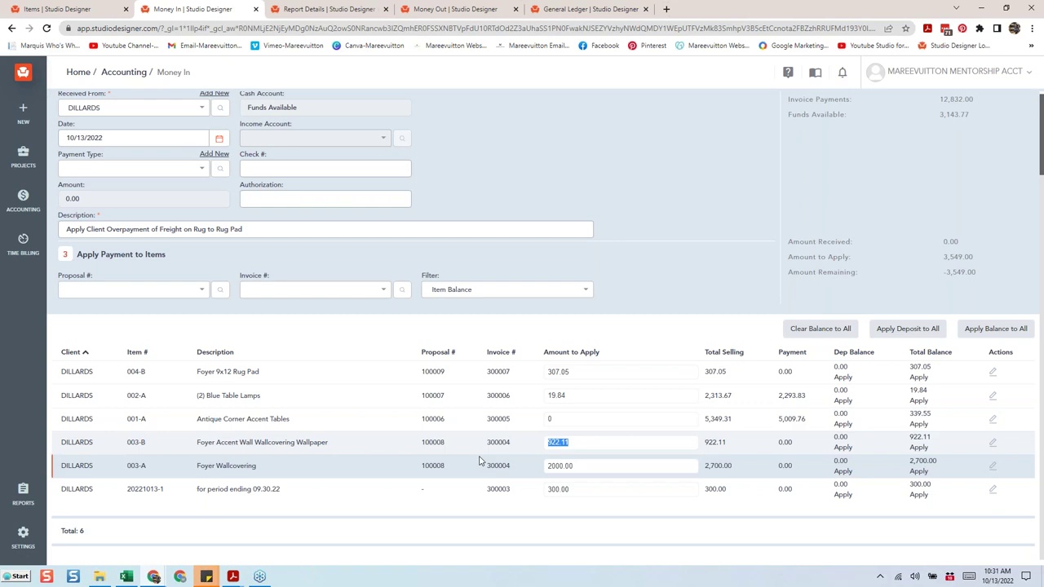
key(BackSpace)
Set the description to "Apply Funds Avail to AR Invoices @ Project Closeout" and post the payment.
scroll(478, 459, up, 2)
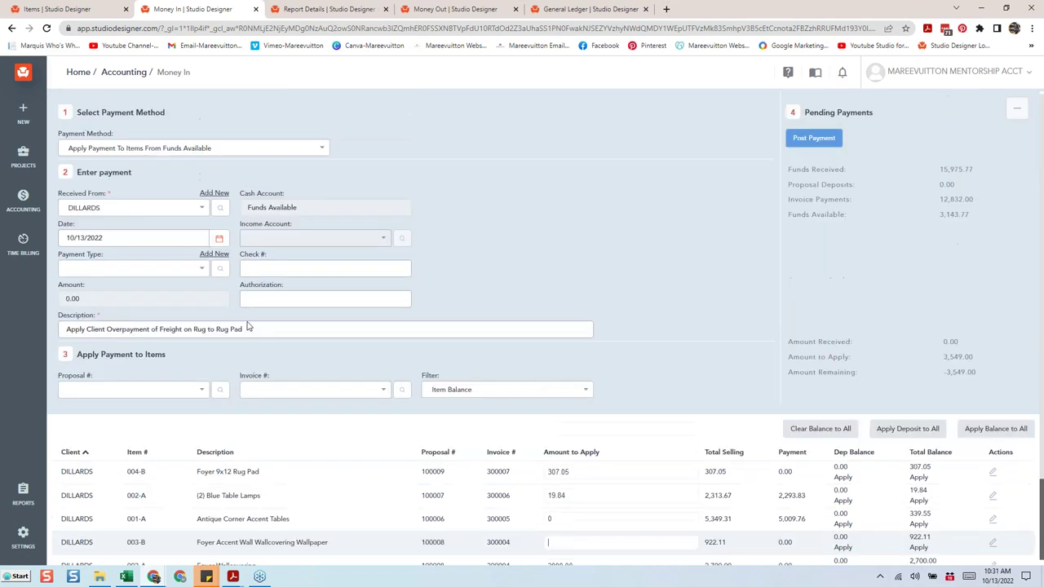
drag(258, 327, 13, 314)
text(Apply Funds Avail to AR Invoices)
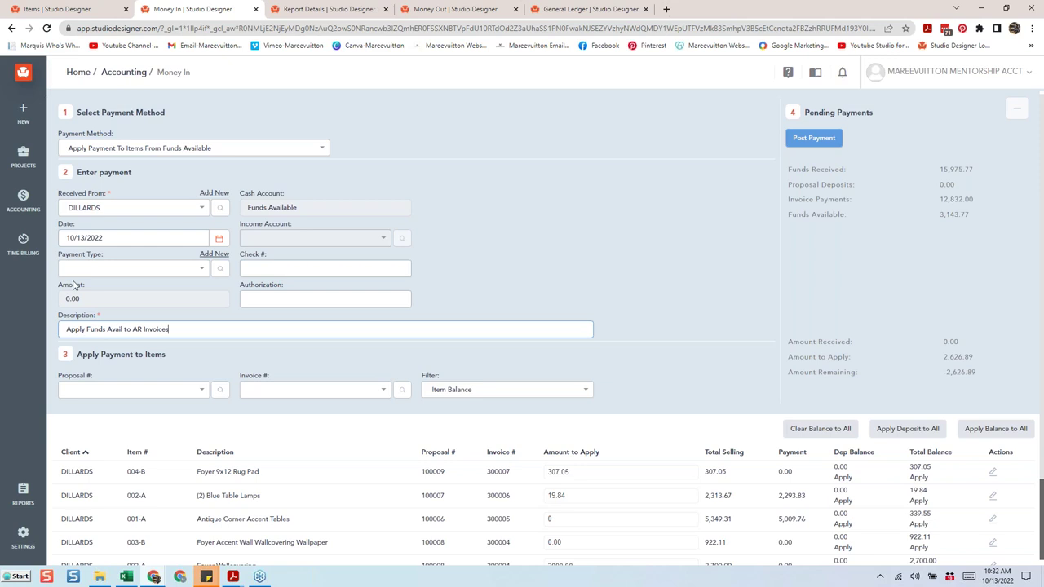
scroll(575, 343, down, 1)
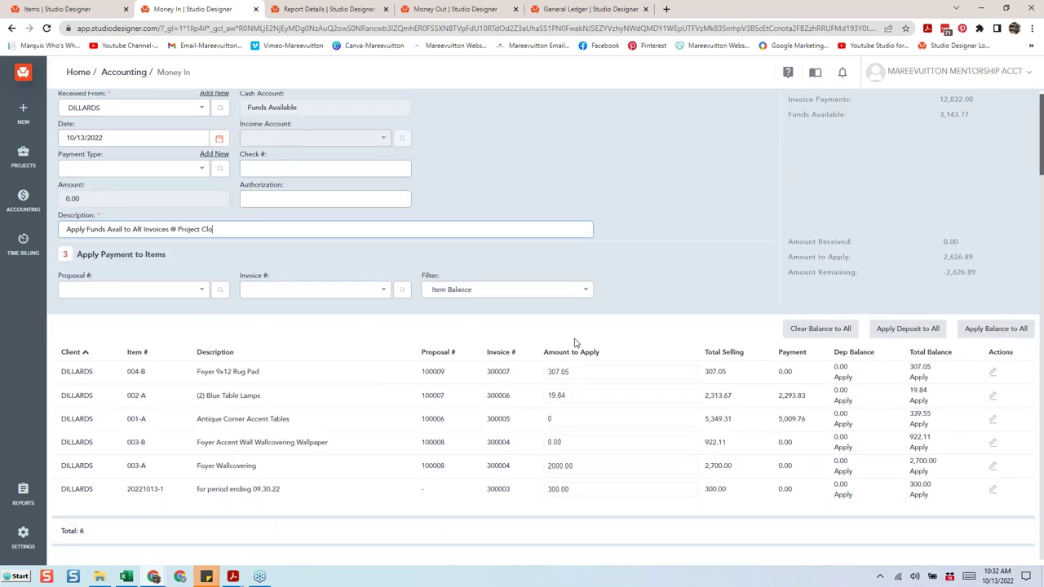
scroll(770, 213, up, 1)
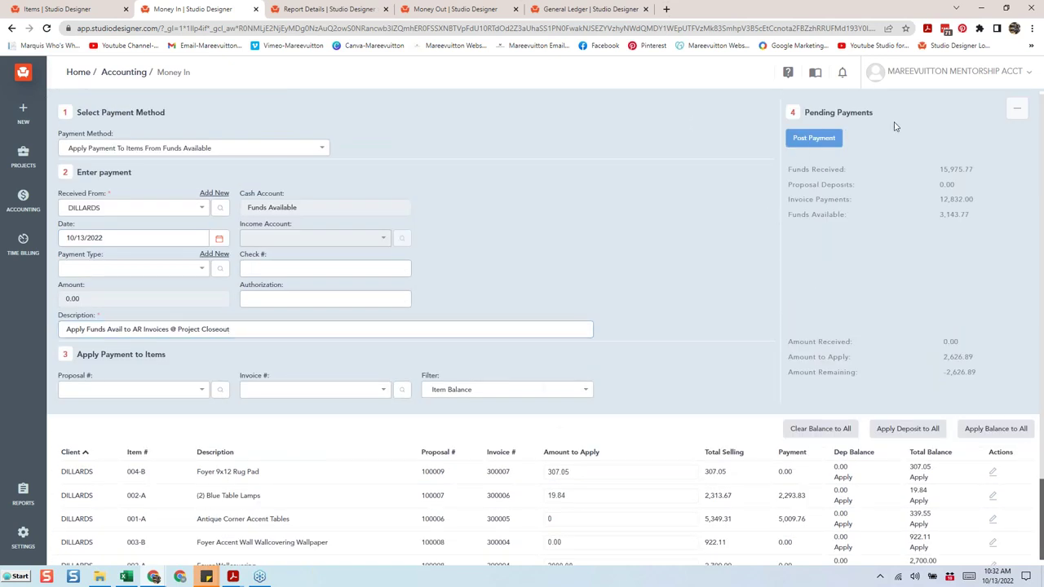
click(816, 138)
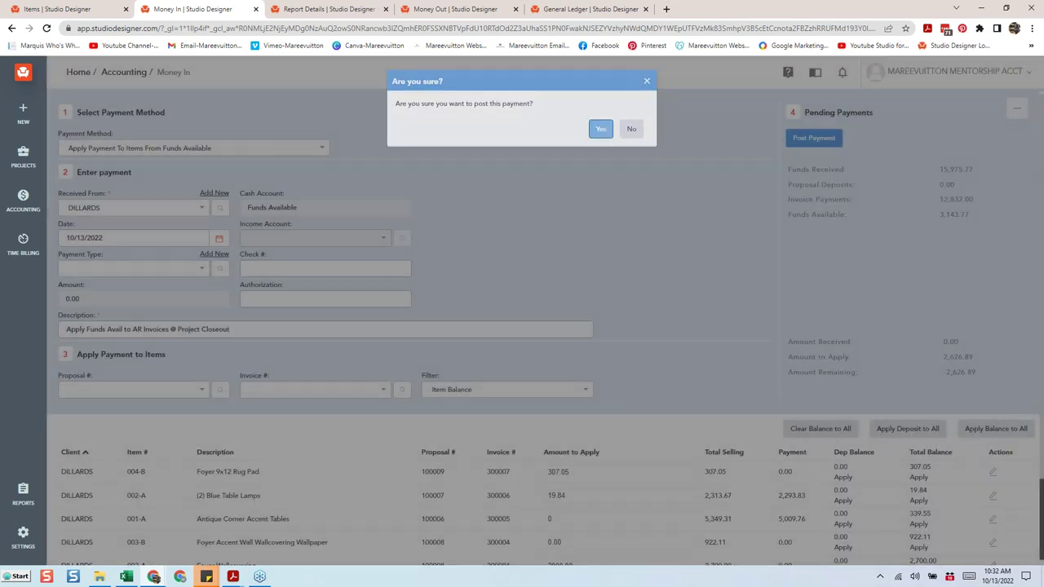
click(601, 133)
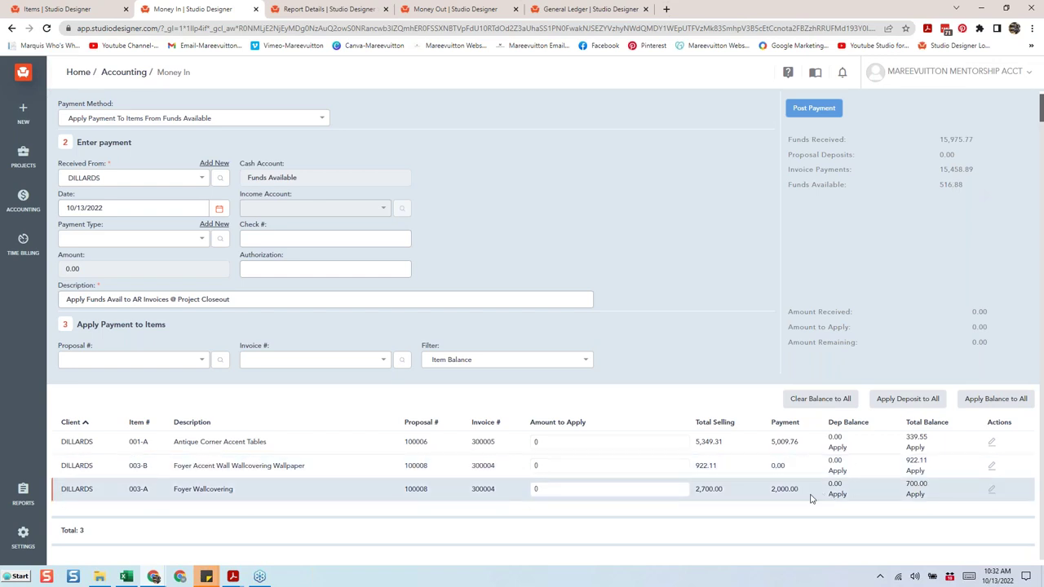
Apply the total balance of 339.55 to 001-A Antique Corner Accent Tables and post the payment.
click(915, 448)
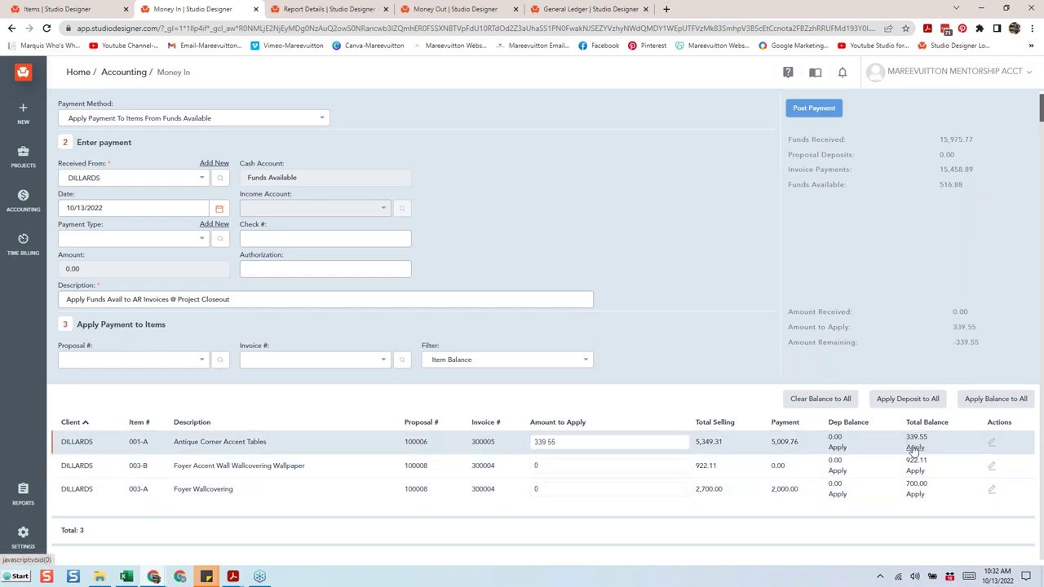
click(816, 110)
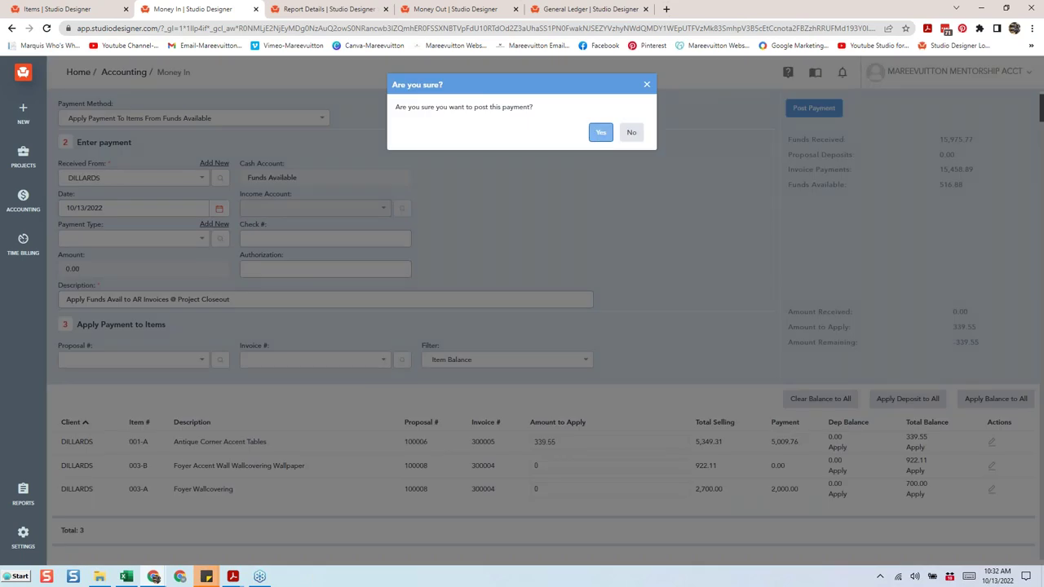
click(600, 132)
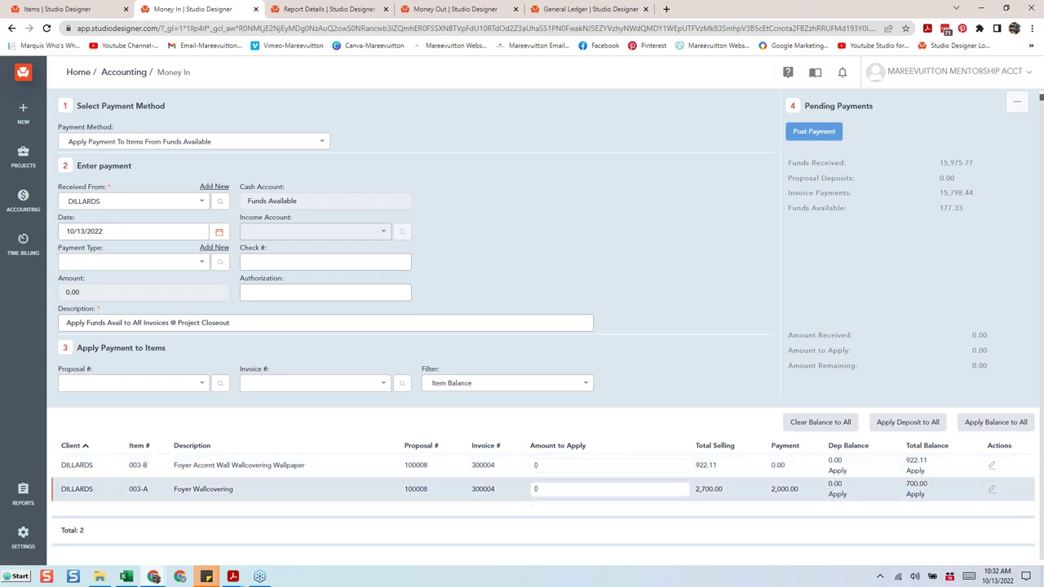
Apply 177.33 of the available funds to item 003-B Foyer Accent Wall Wallcovering Wallpaper and post the payment.
click(542, 466)
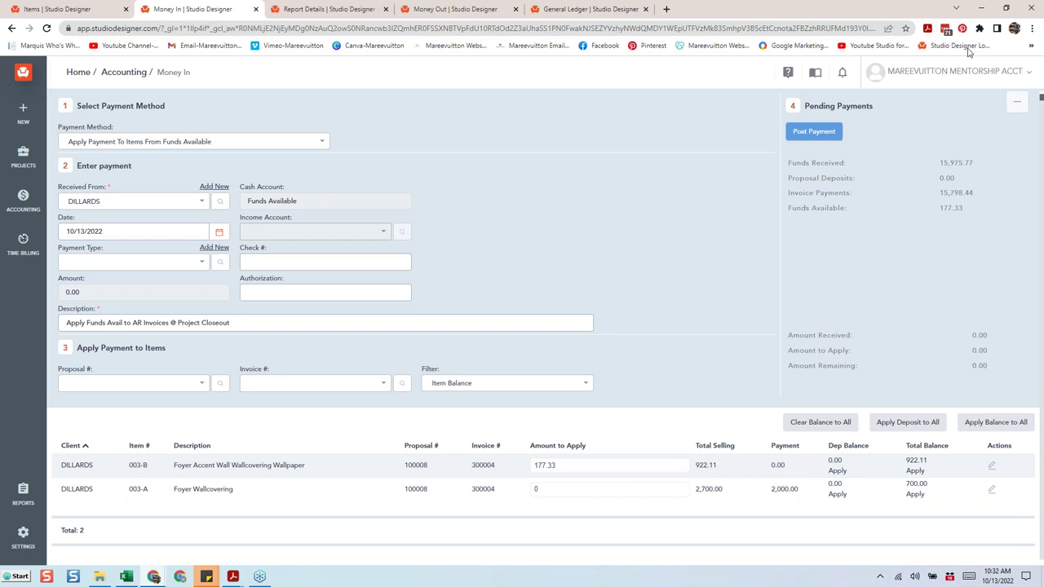
click(814, 132)
click(601, 132)
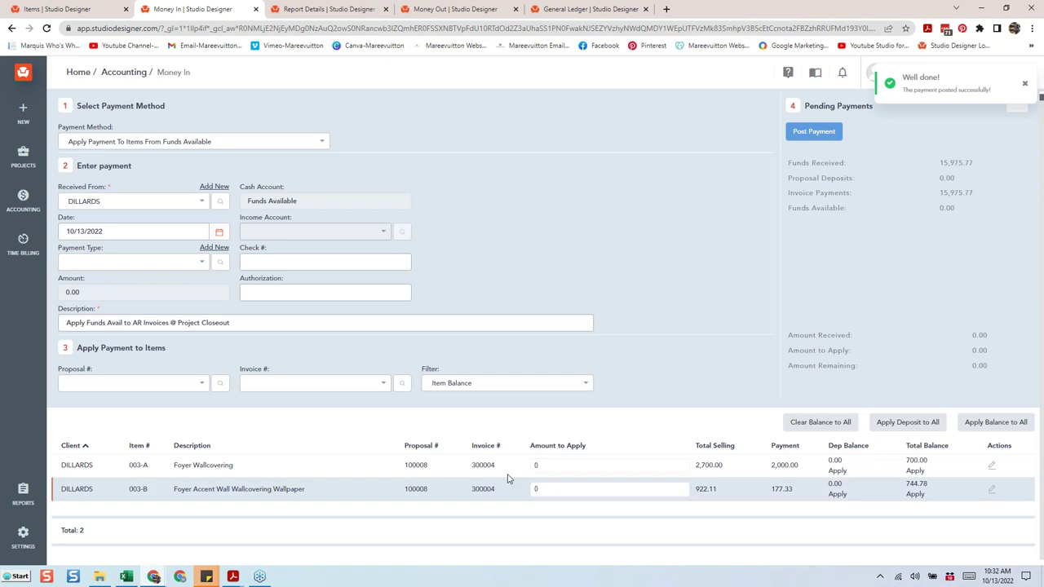
Open the Foyer Wallcovering invoice from the payment list, examine its applied payments and balance due, and close it.
click(484, 465)
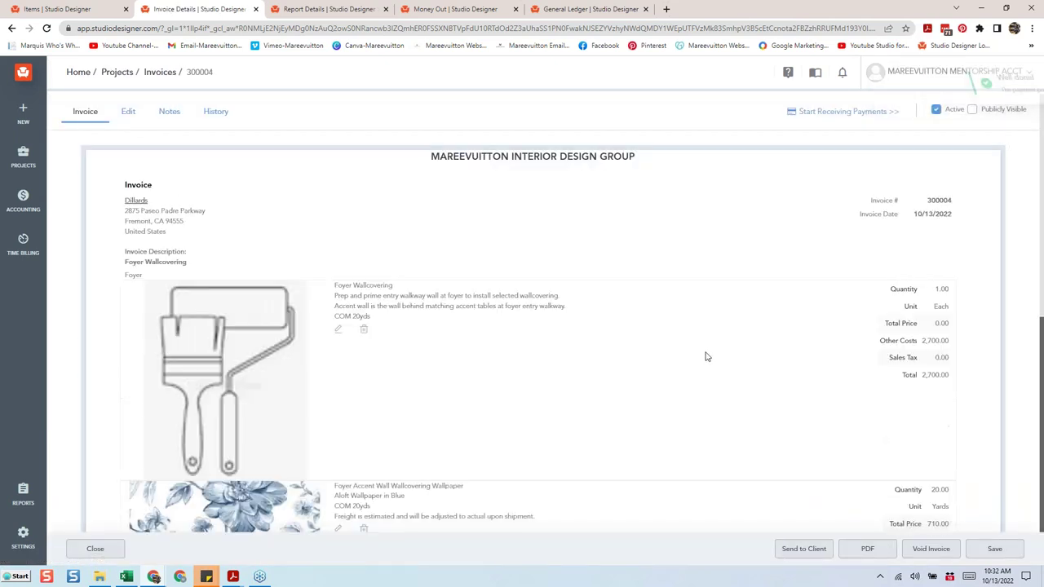
scroll(714, 339, down, 5)
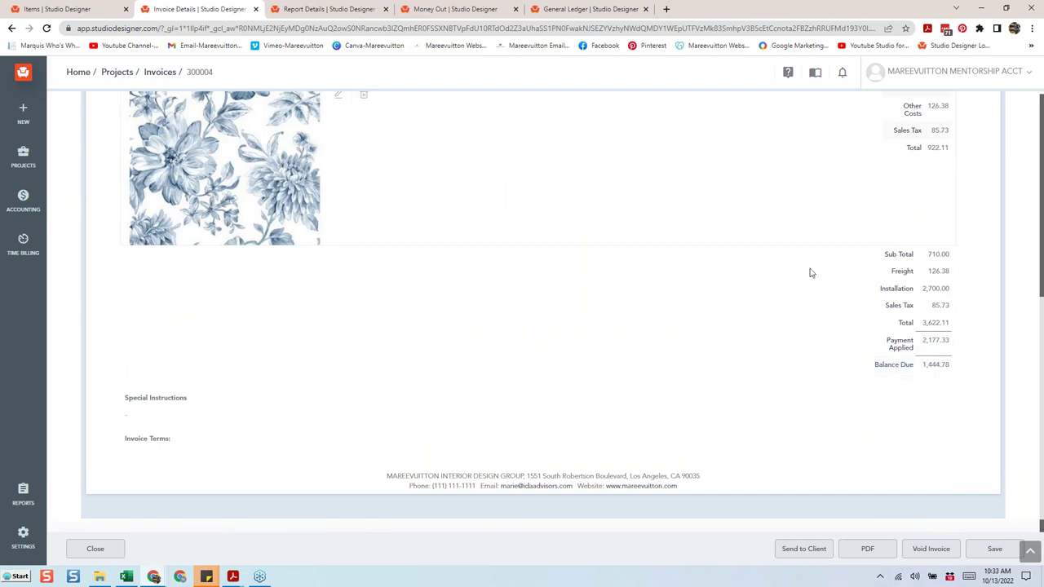
scroll(172, 450, up, 2)
click(94, 550)
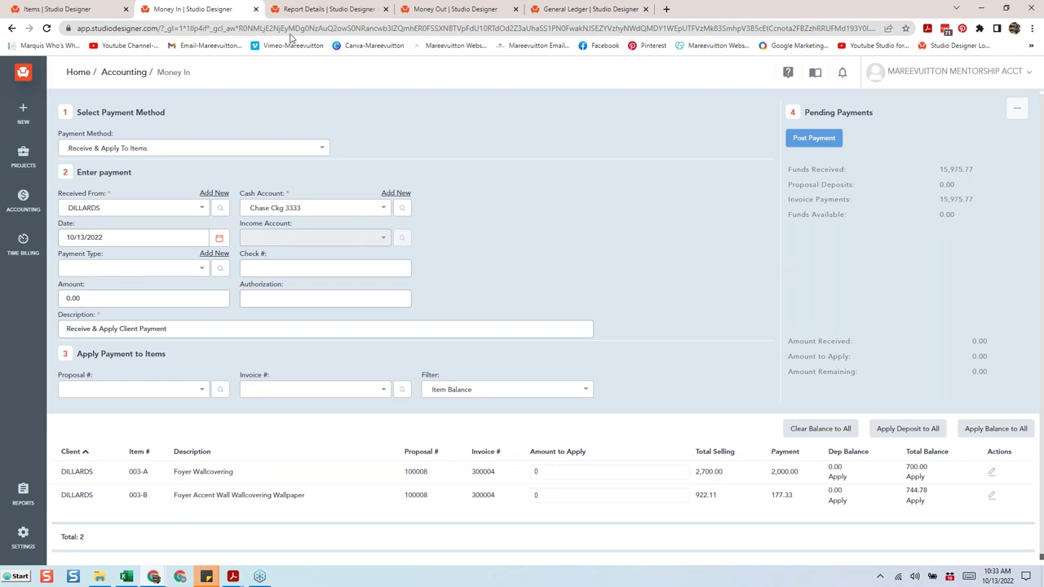
Refresh the "PW for Client w Prop, PO, Inv & Balances" report preview by reselecting DILLARDS as the client.
click(304, 10)
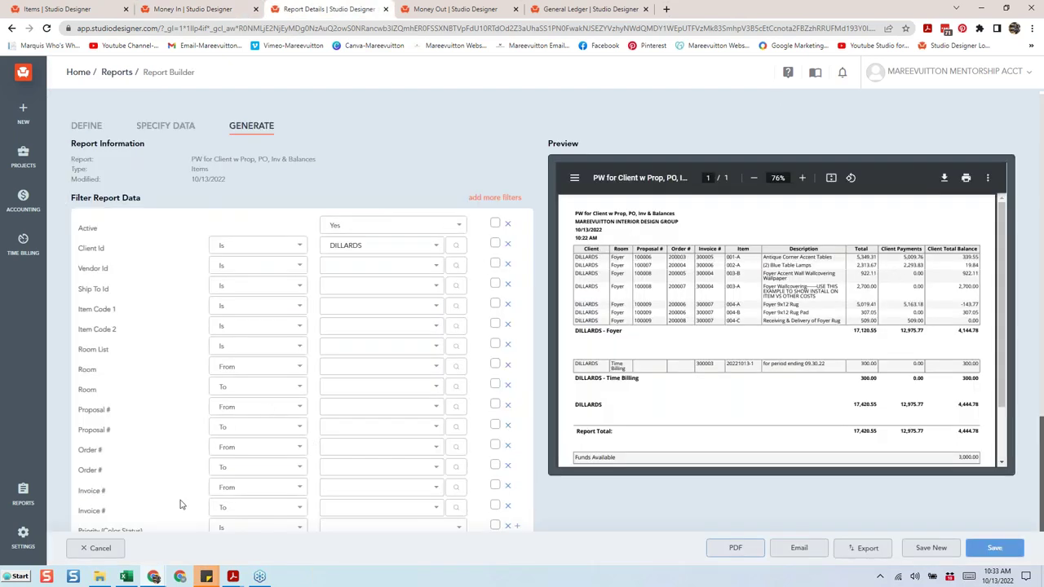
click(348, 245)
click(347, 290)
click(341, 247)
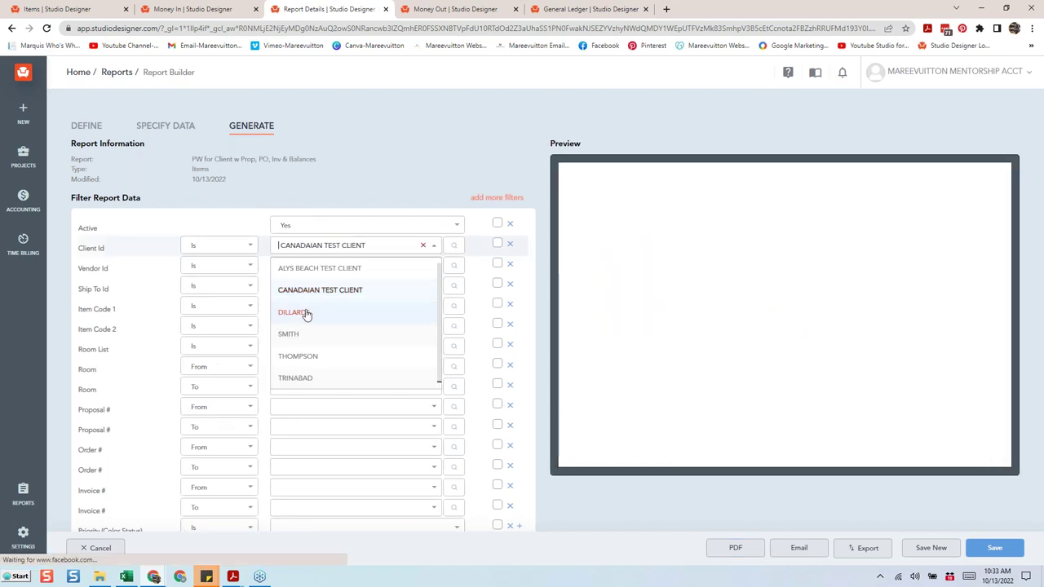
click(303, 312)
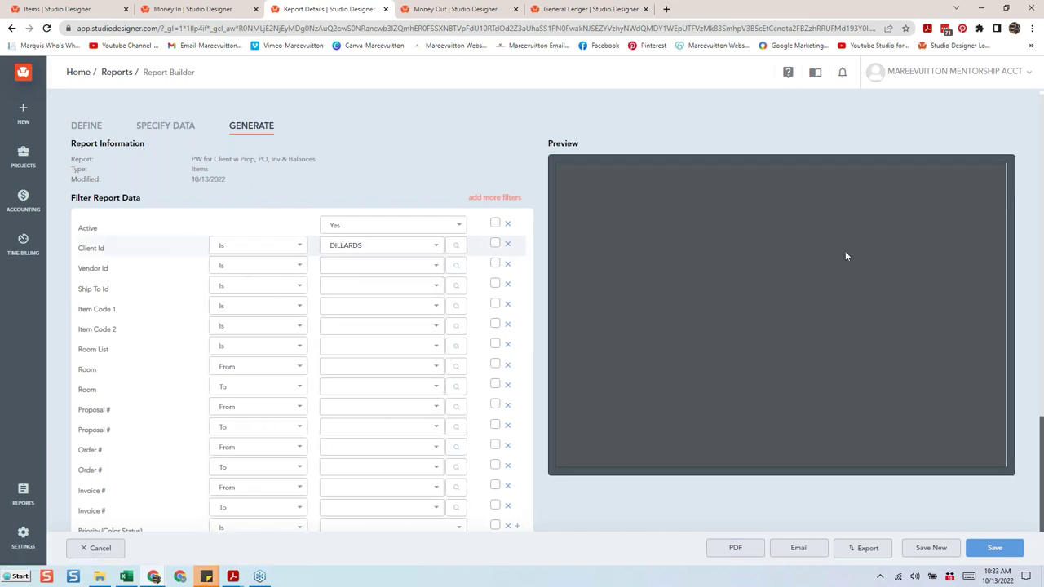
scroll(878, 233, down, 2)
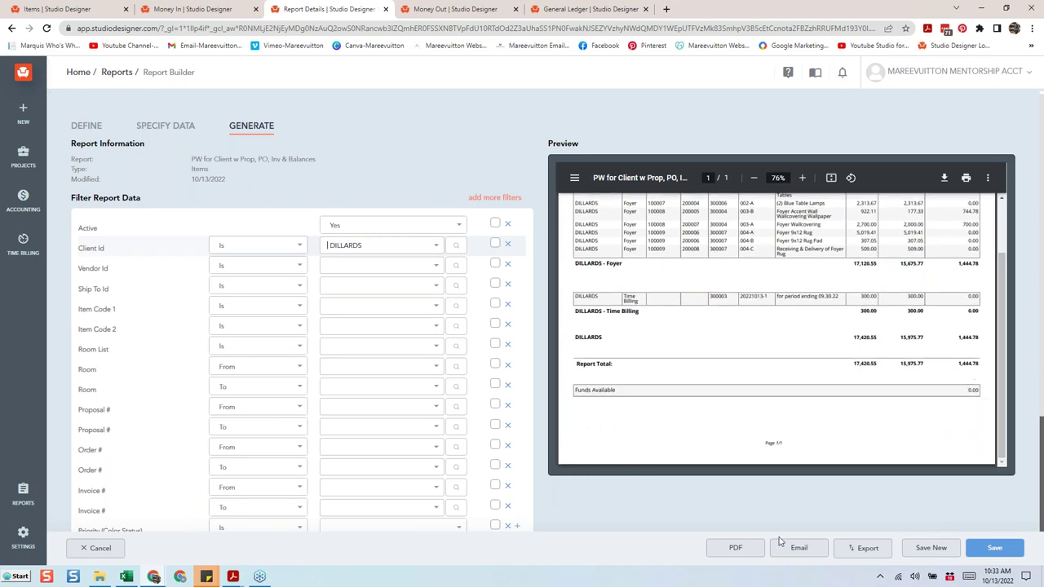
Open the DILLARDS report as a full-size PDF, examine the client balances and funds available, and close it.
click(744, 548)
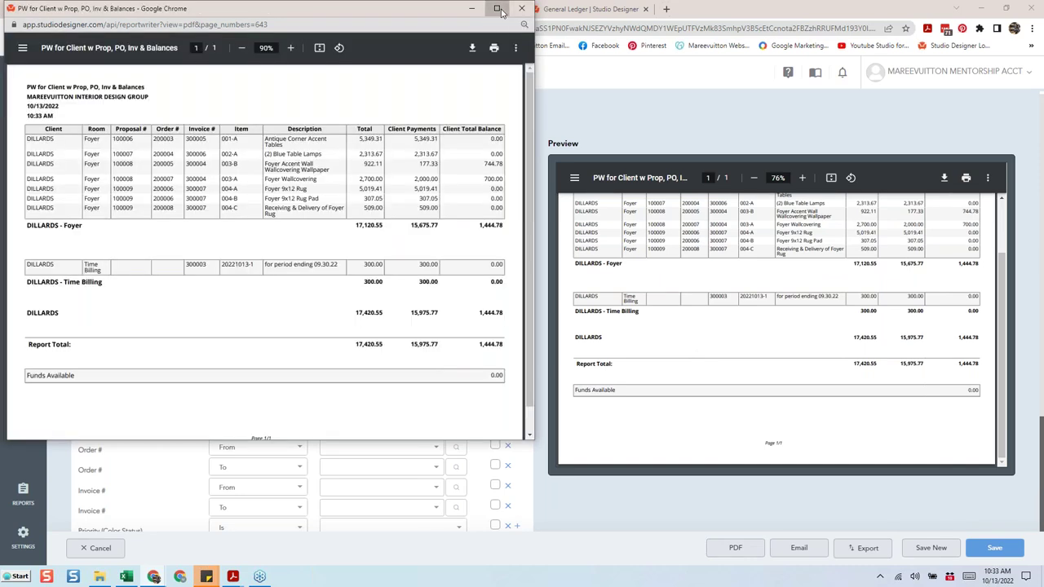
click(496, 9)
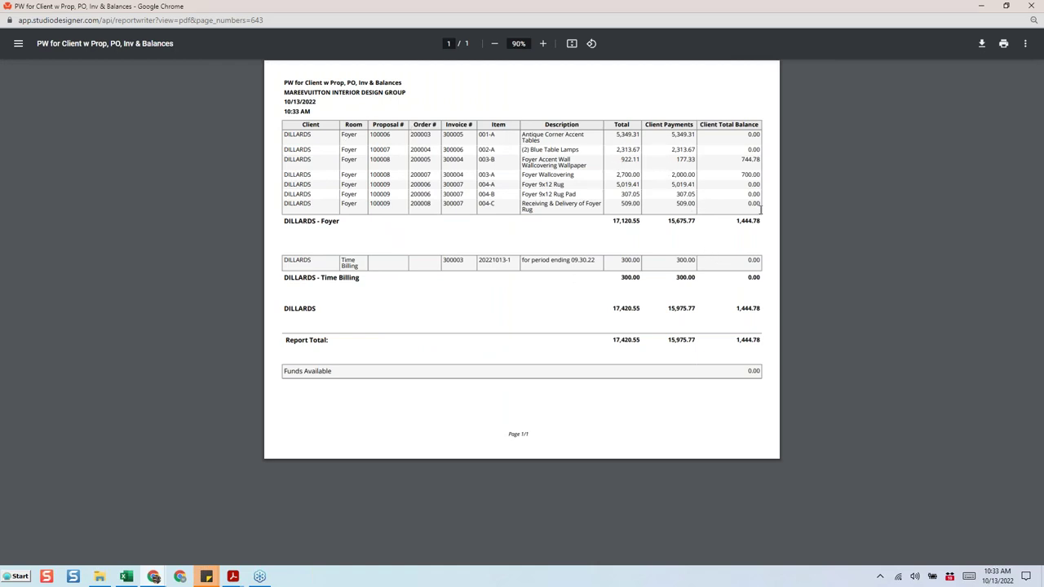
click(1034, 7)
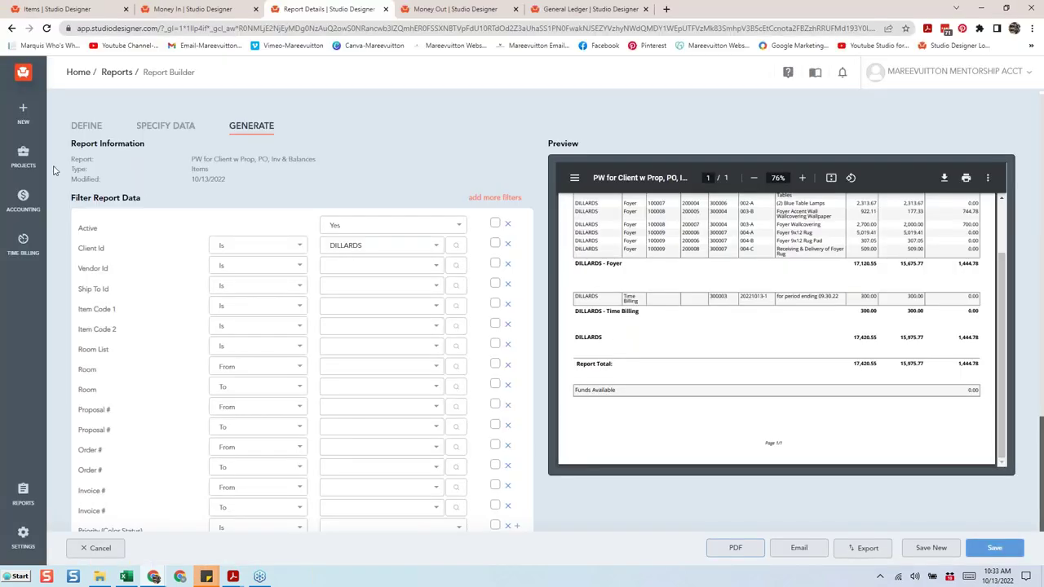
Open the DILLARDS project items and examine the purchase and selling payments and amounts due on every item.
mouse_move(13, 160)
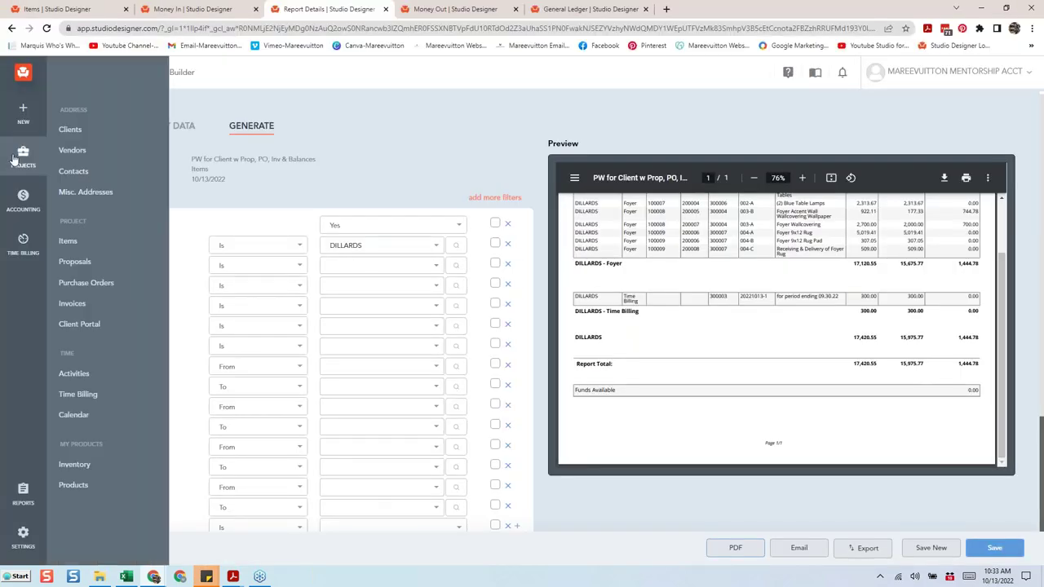
click(106, 240)
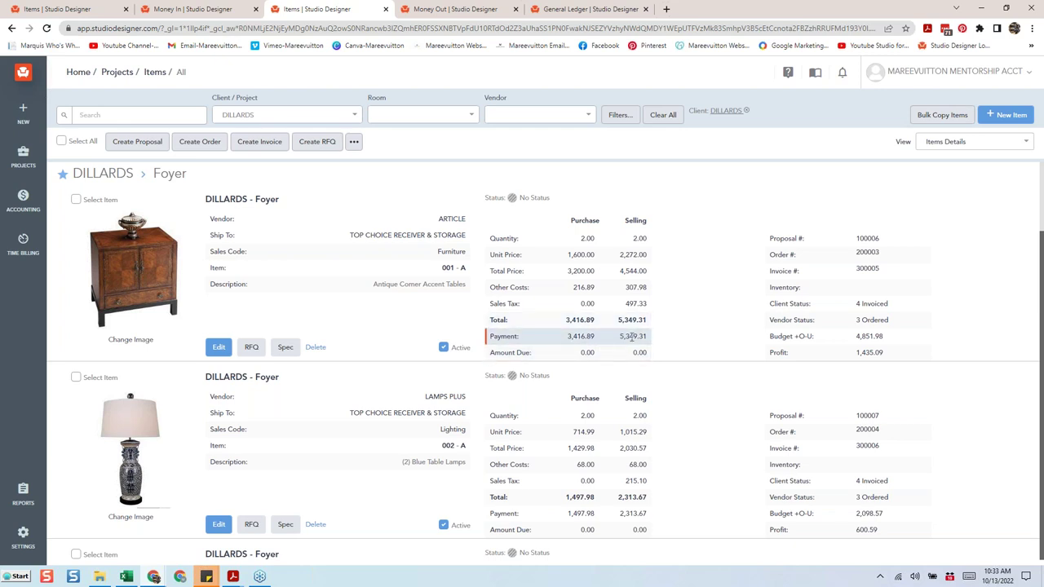
scroll(604, 359, down, 2)
scroll(609, 353, down, 1)
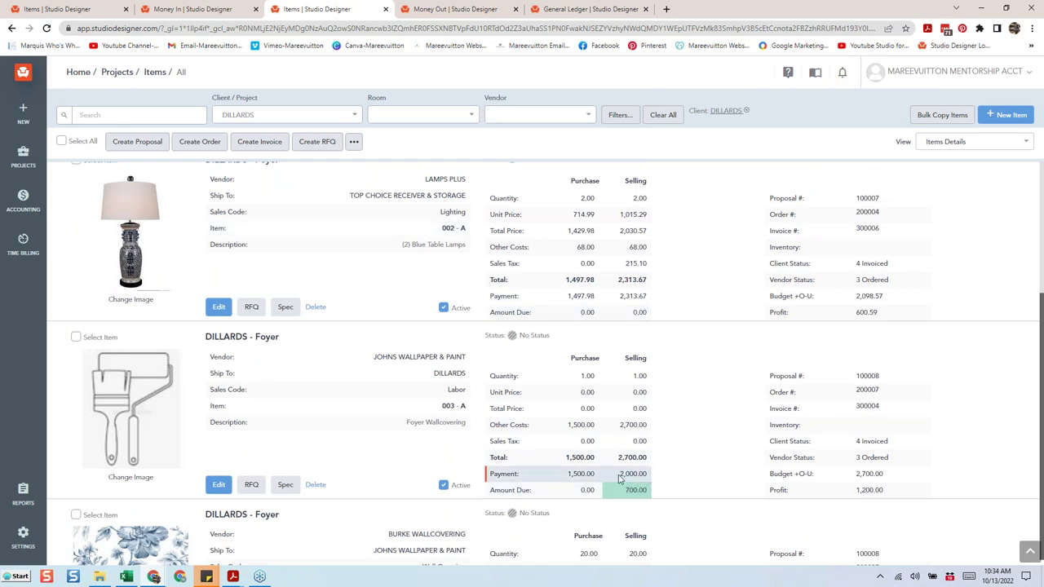
scroll(637, 498, down, 2)
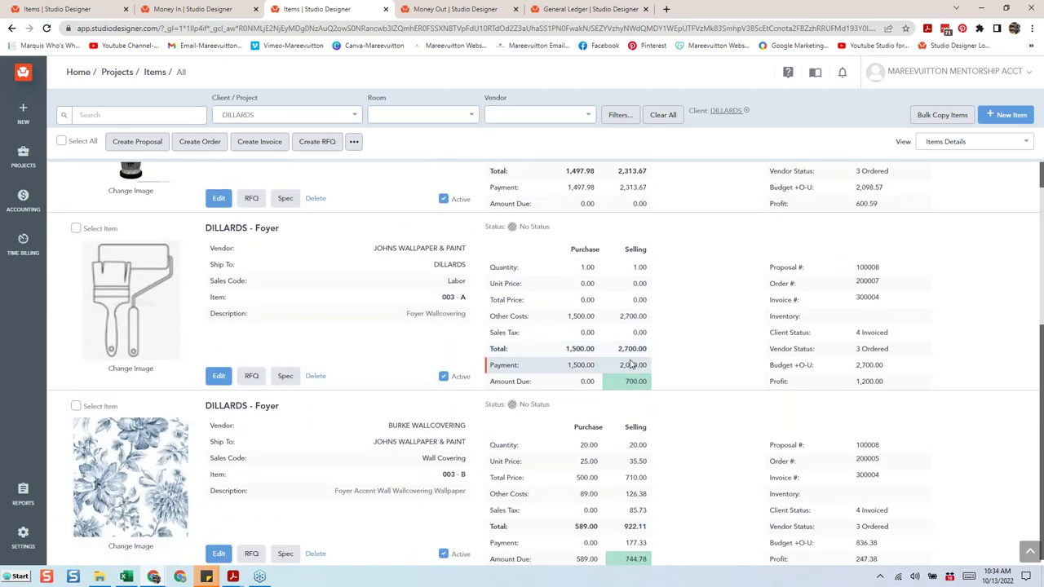
scroll(634, 489, down, 2)
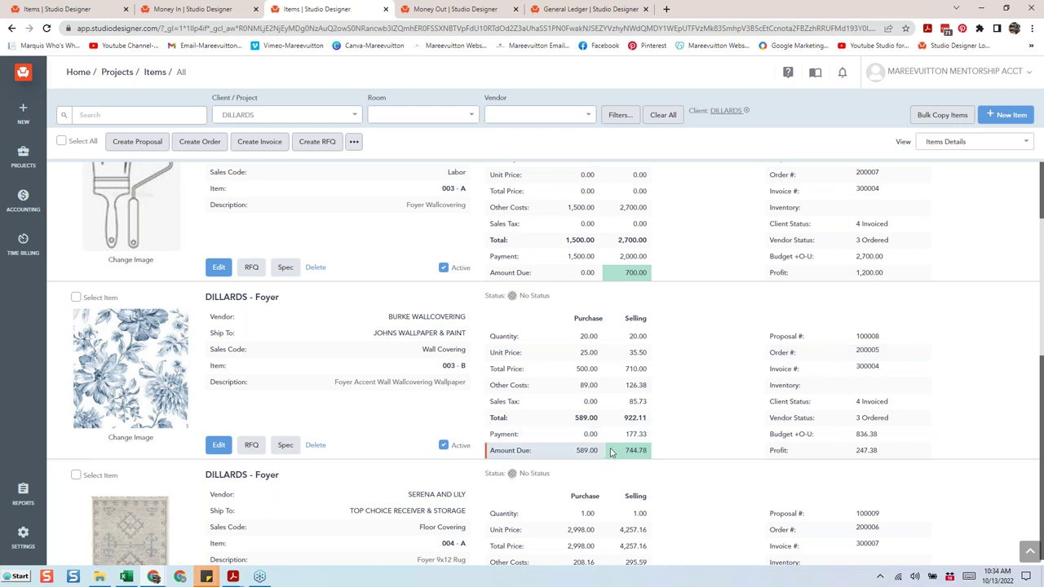
scroll(612, 441, down, 2)
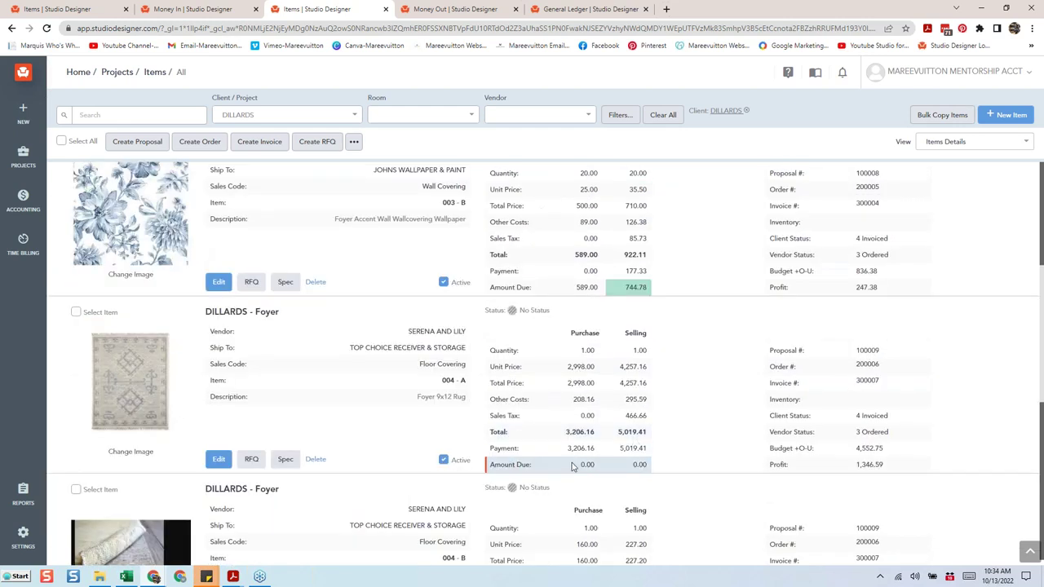
scroll(625, 441, down, 2)
scroll(625, 447, down, 1)
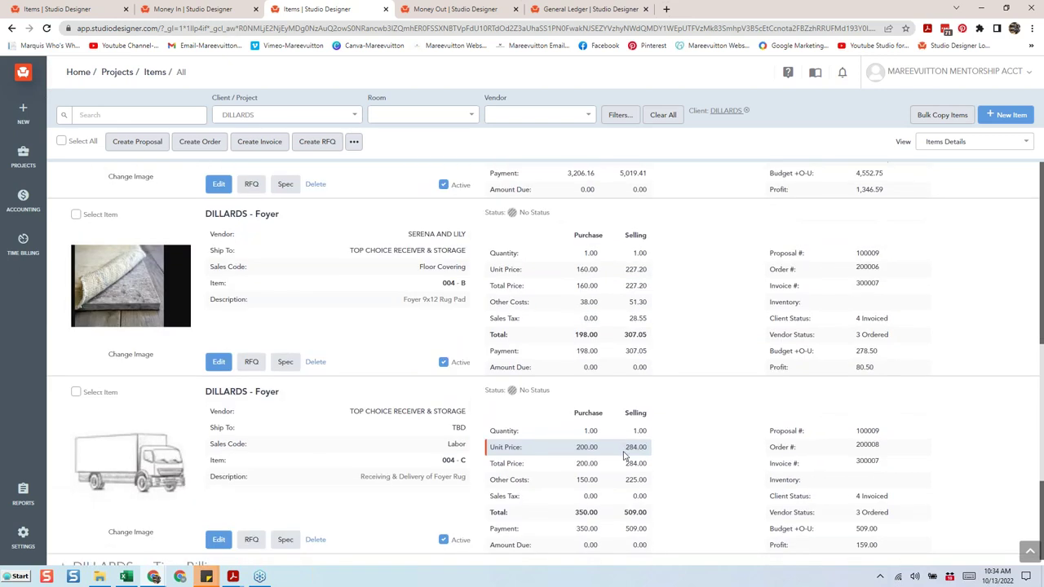
scroll(625, 448, down, 3)
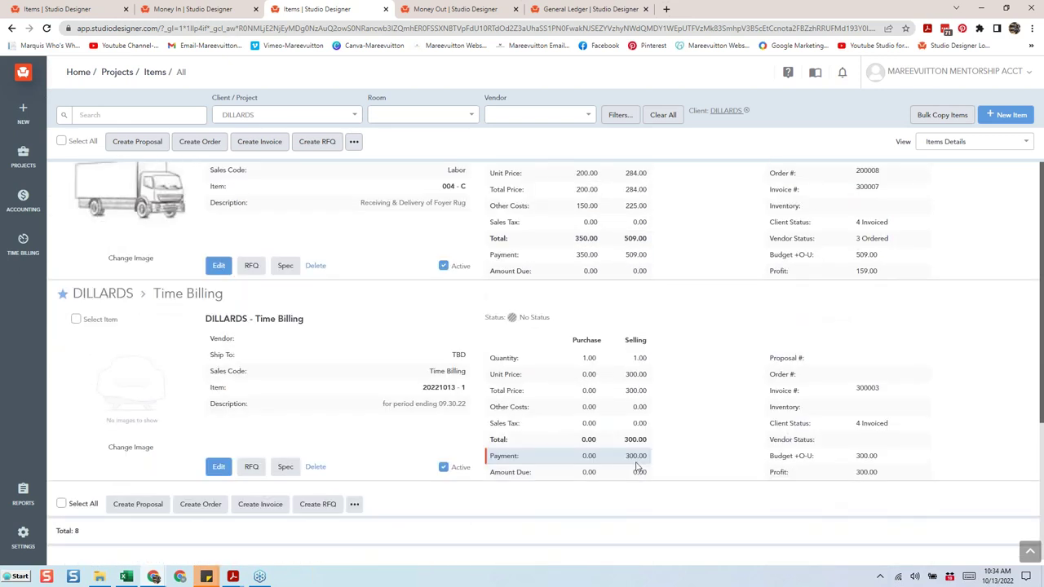
scroll(637, 466, up, 3)
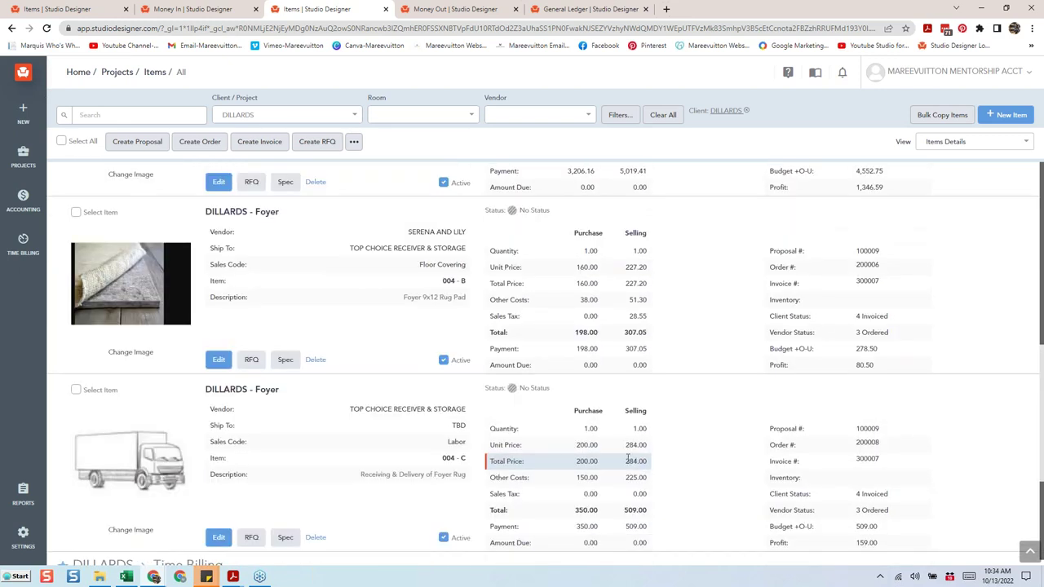
scroll(628, 459, up, 6)
scroll(628, 456, up, 2)
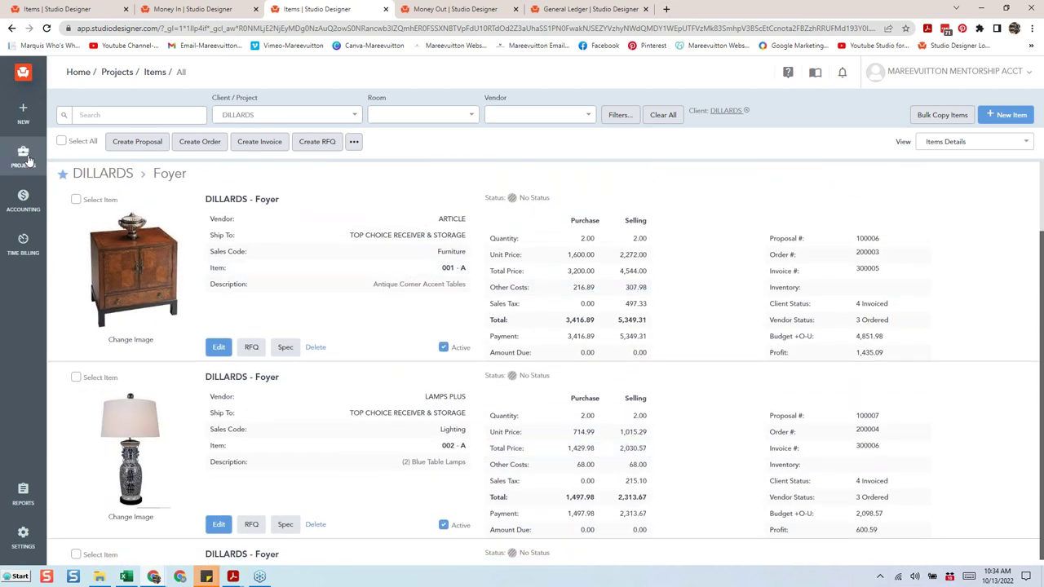
Open the activities list and filter it to DILLARDS to check for activities not yet complete.
click(27, 160)
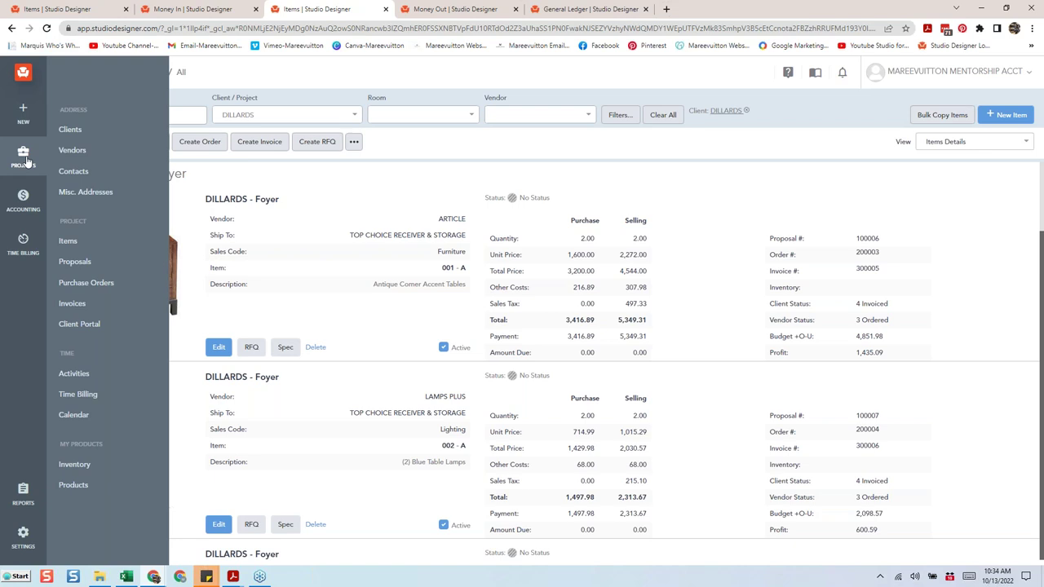
click(100, 378)
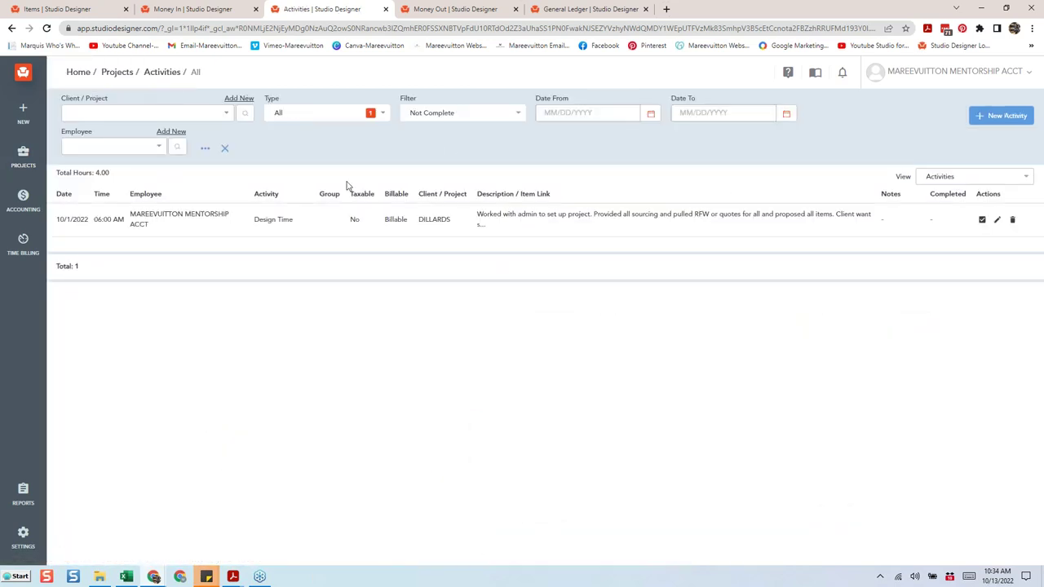
click(158, 112)
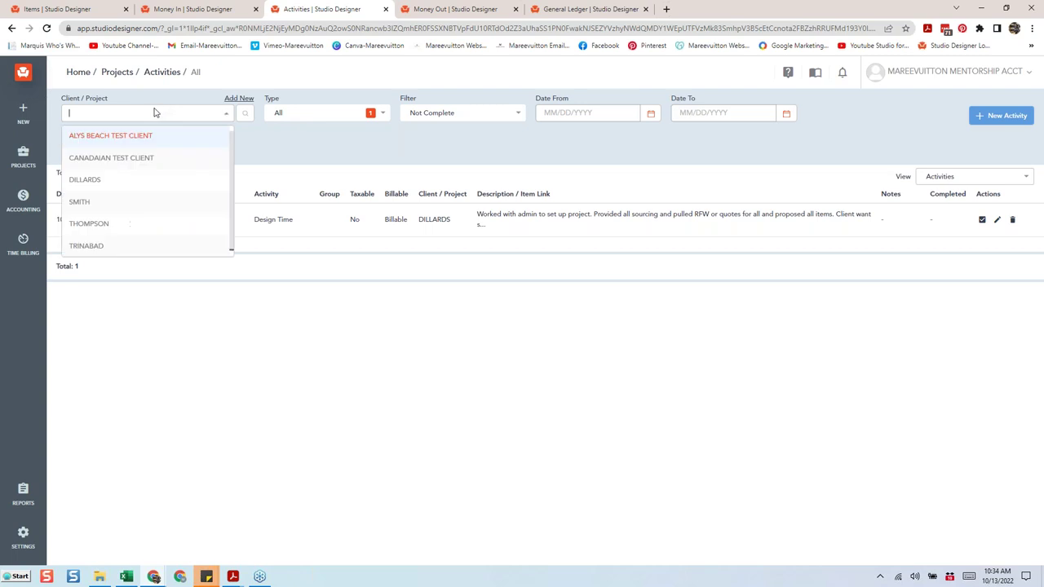
click(100, 181)
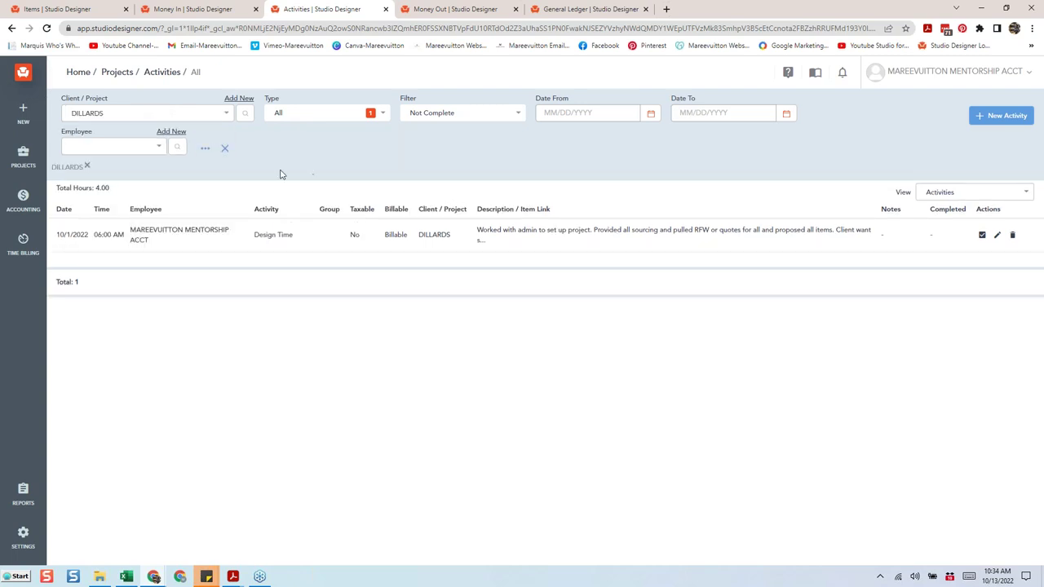
Show the DILLARDS time billing entries for all employees by selecting the client and clearing the employee filter.
click(26, 250)
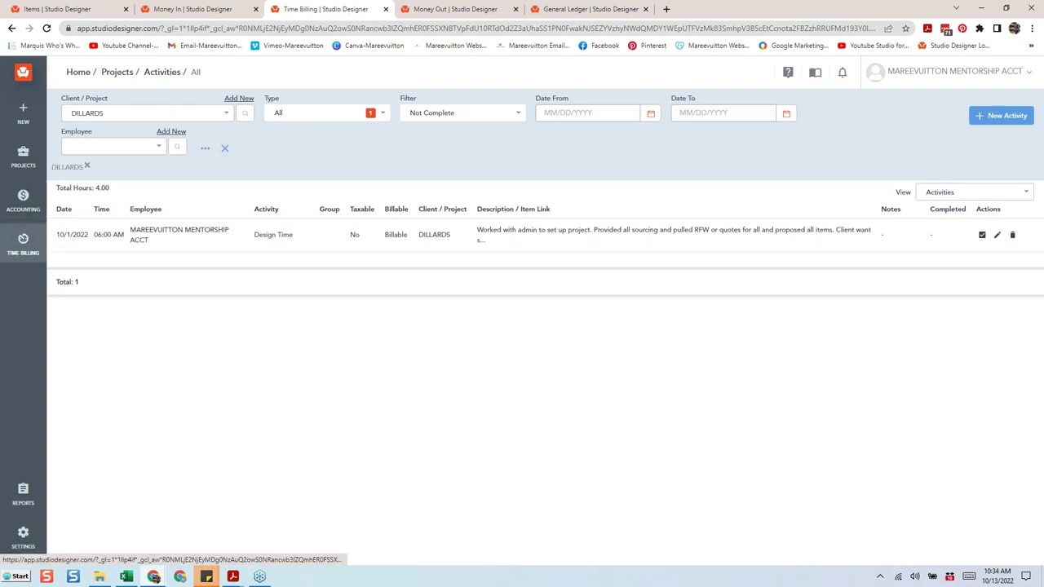
click(137, 118)
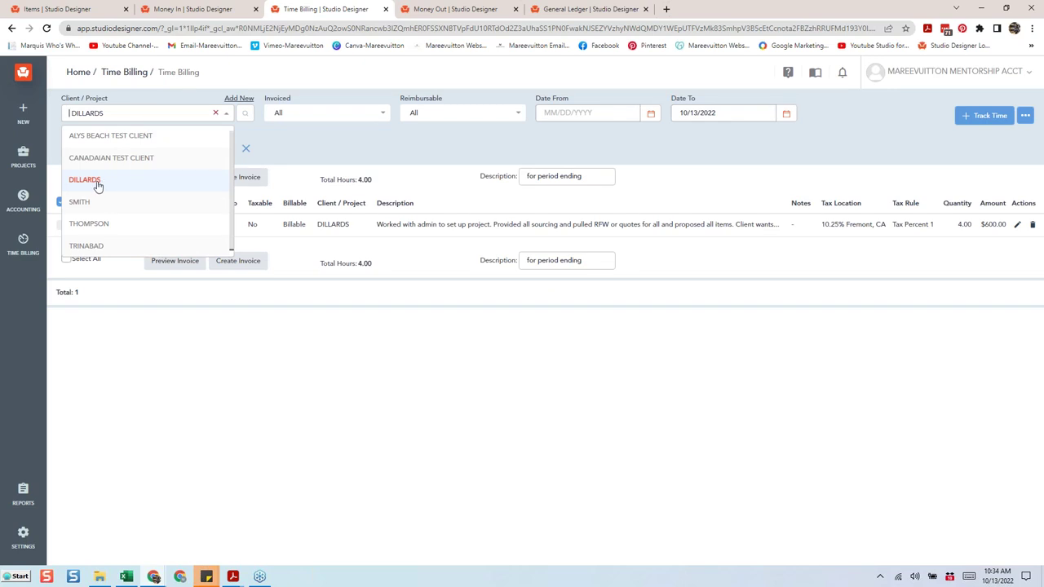
click(99, 184)
click(147, 146)
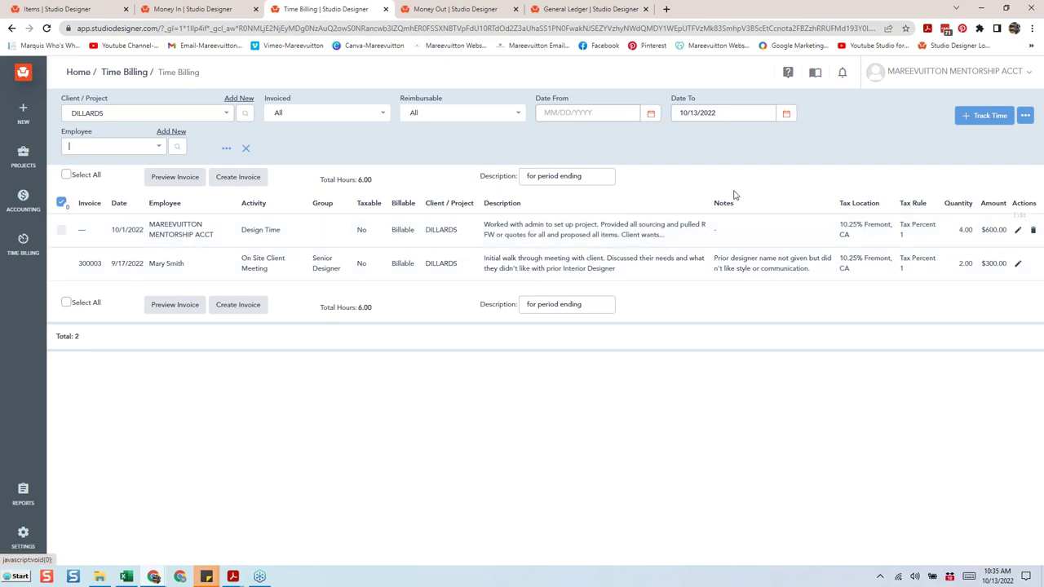
Create a time billing invoice for the uninvoiced 10/1/2022 Design Time entry with the description "Final Project Time Billing", review it, and return to time billing.
drag(606, 178, 464, 190)
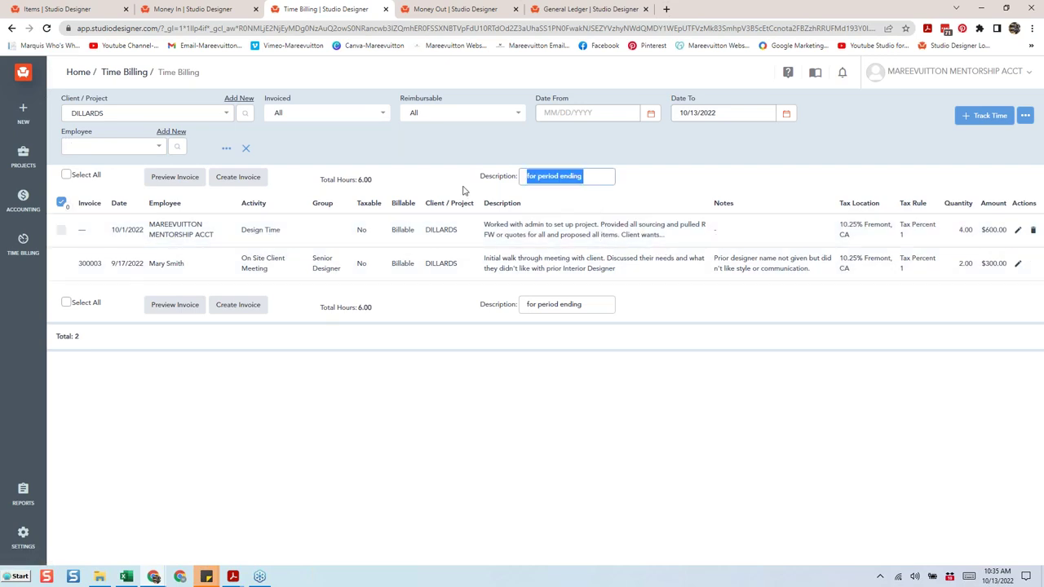
text(Final Project T)
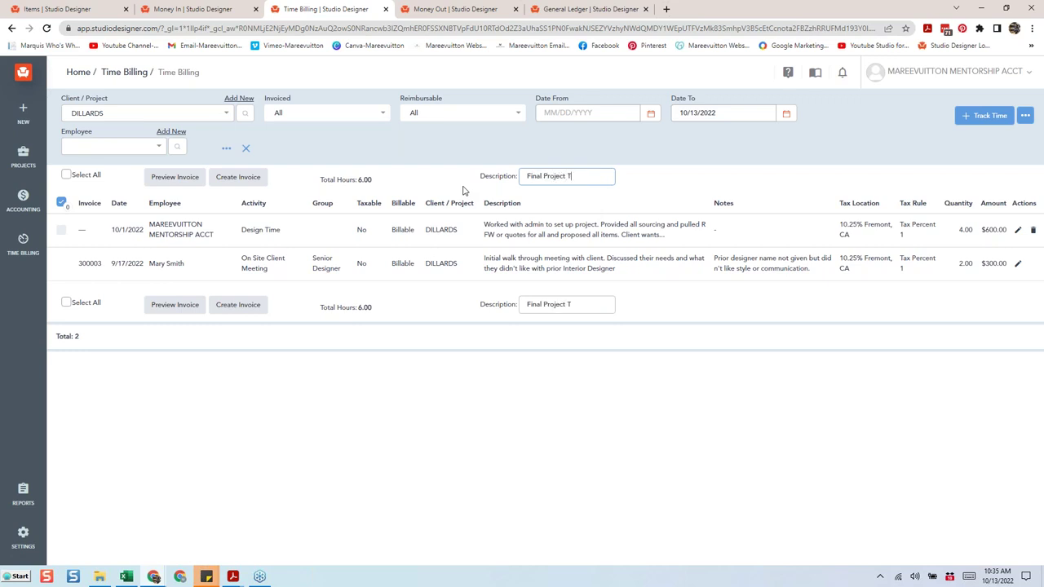
text(ime Billing)
click(61, 230)
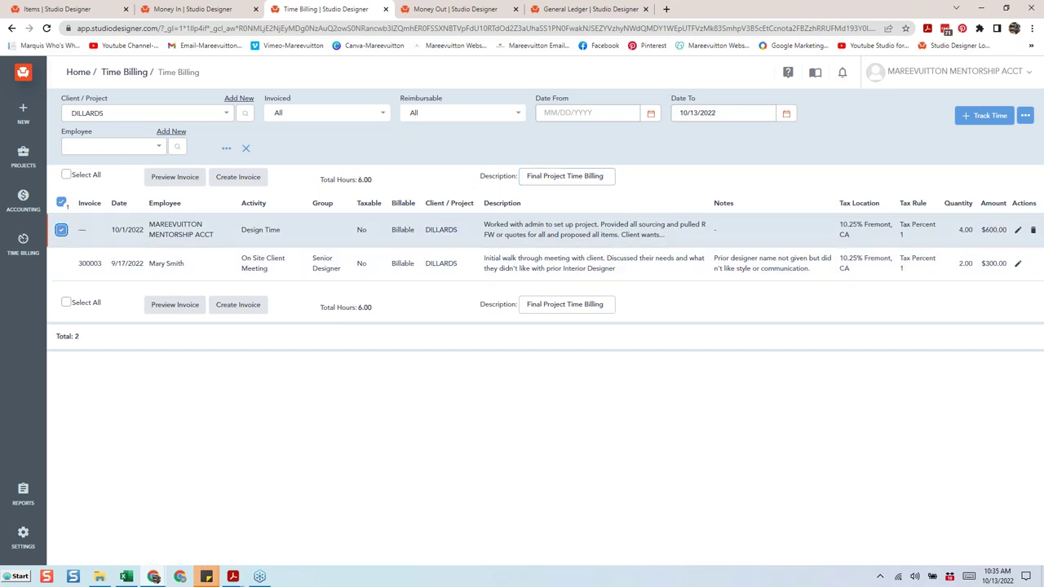
click(242, 179)
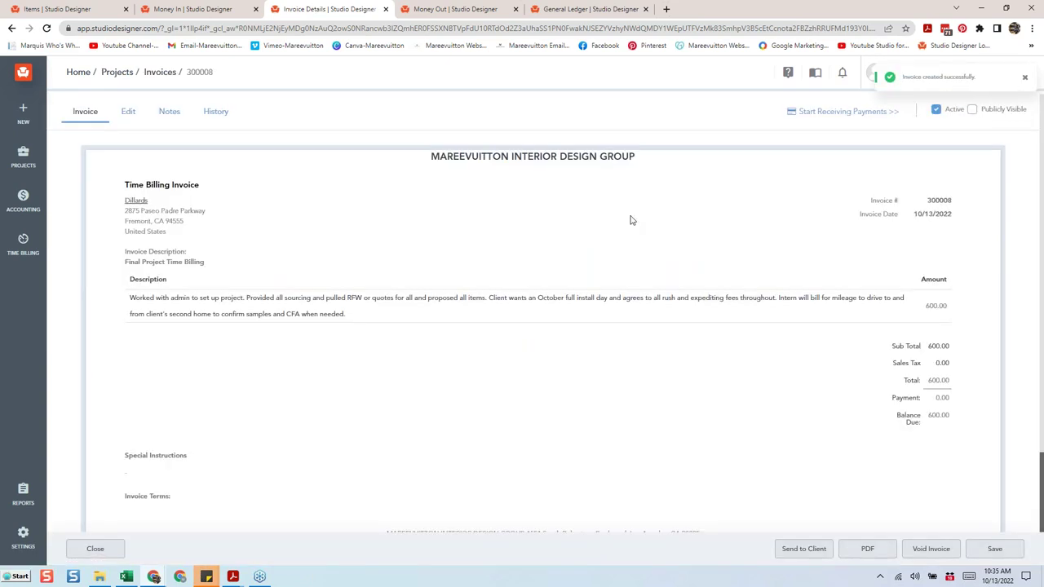
scroll(180, 503, down, 2)
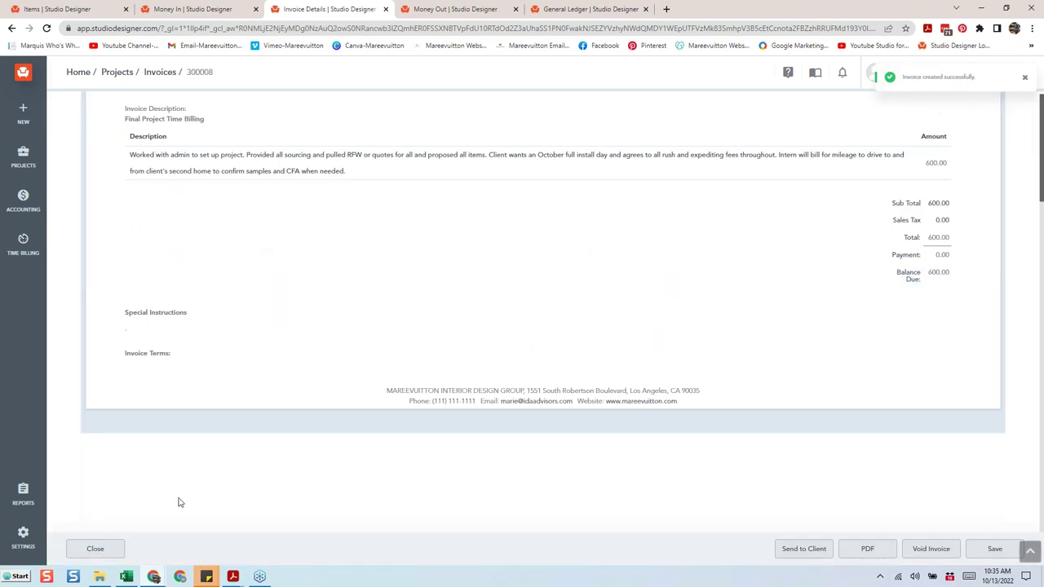
click(32, 236)
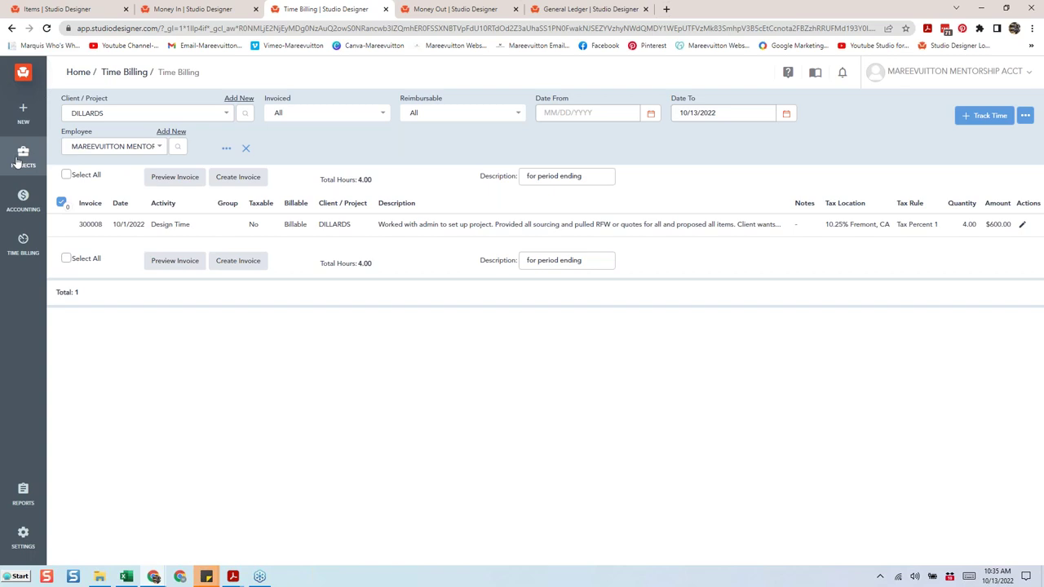
Filter the DILLARDS receipt entry in Money In by Invoice Balance and apply the full balance to all listed items.
click(188, 8)
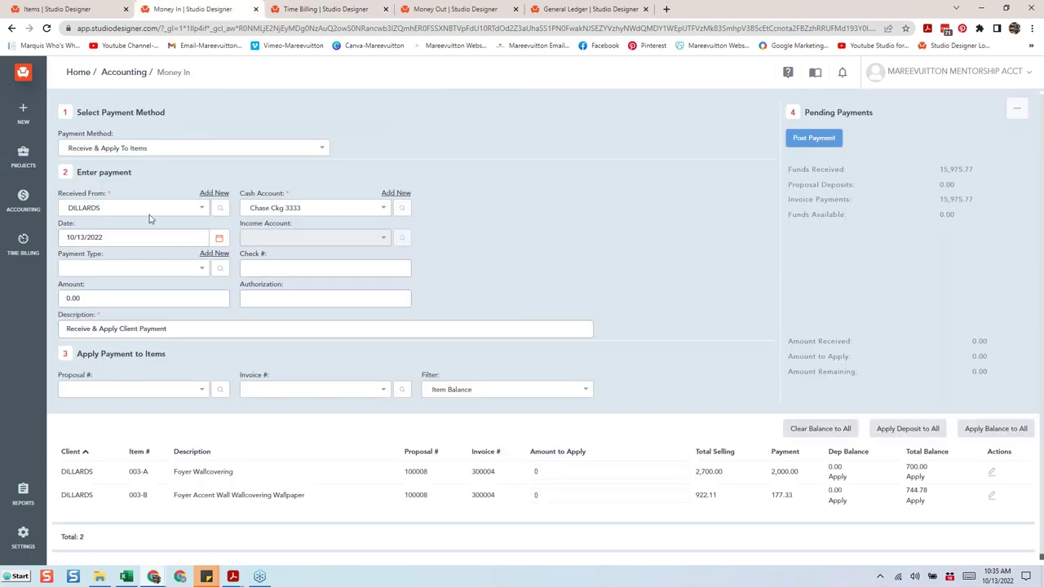
click(439, 391)
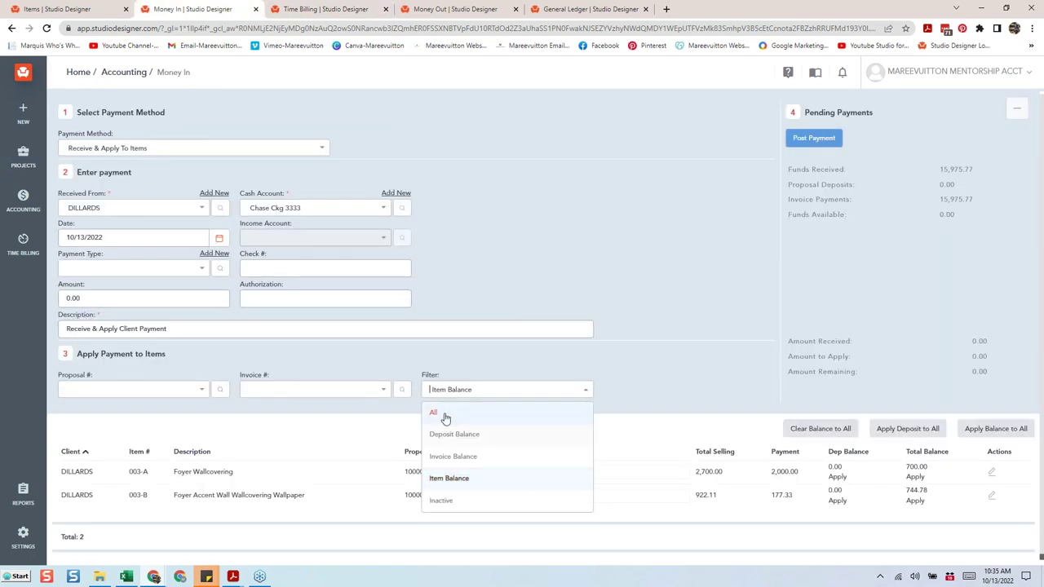
click(459, 457)
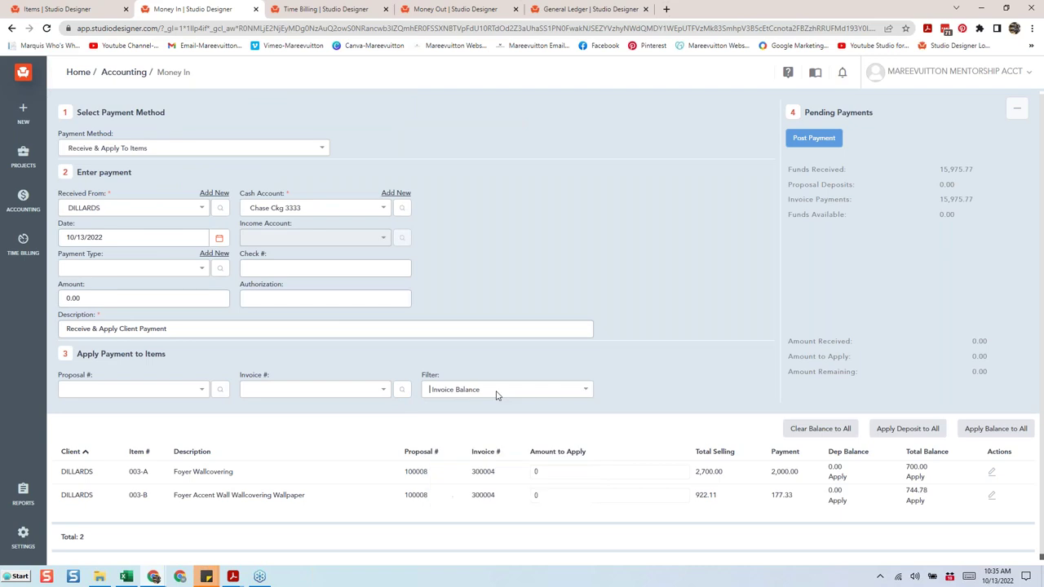
scroll(625, 254, down, 1)
click(996, 399)
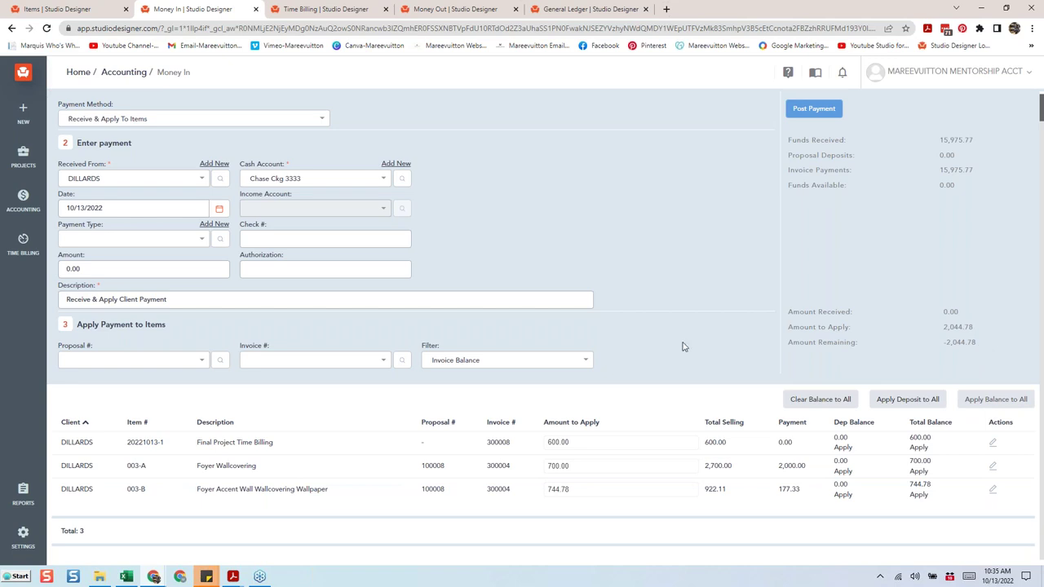
Open the custom report "Project Worksheet Profit by Client INTERNAL REPORT-ML" and generate its preview for DILLARDS.
click(306, 10)
mouse_move(23, 164)
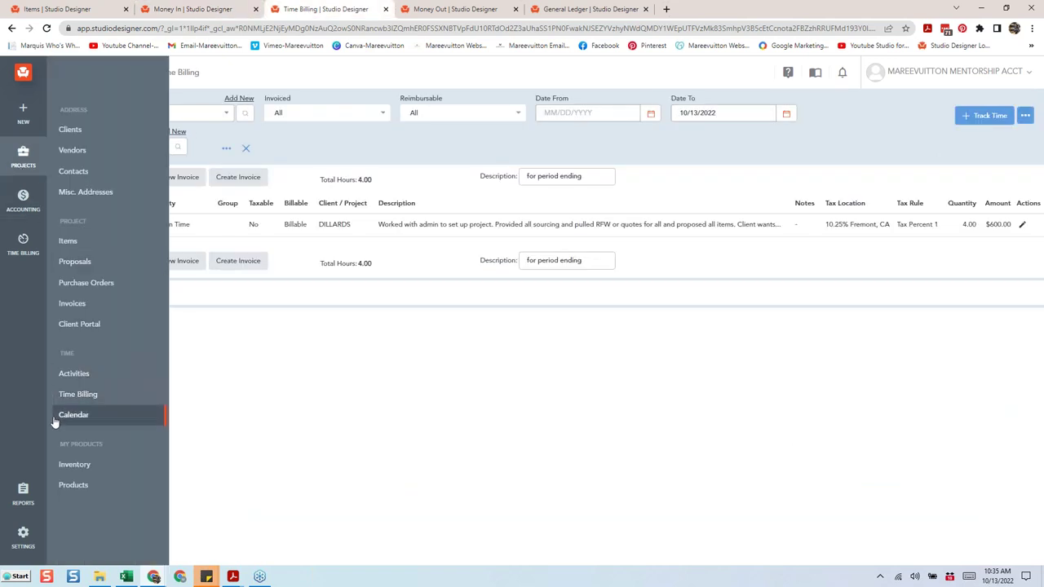
click(22, 493)
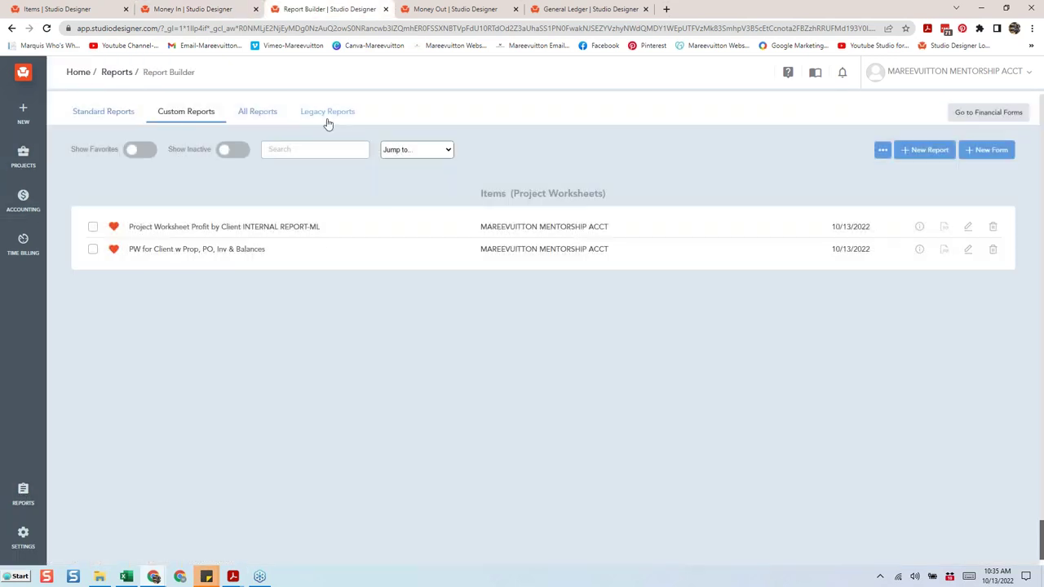
click(969, 232)
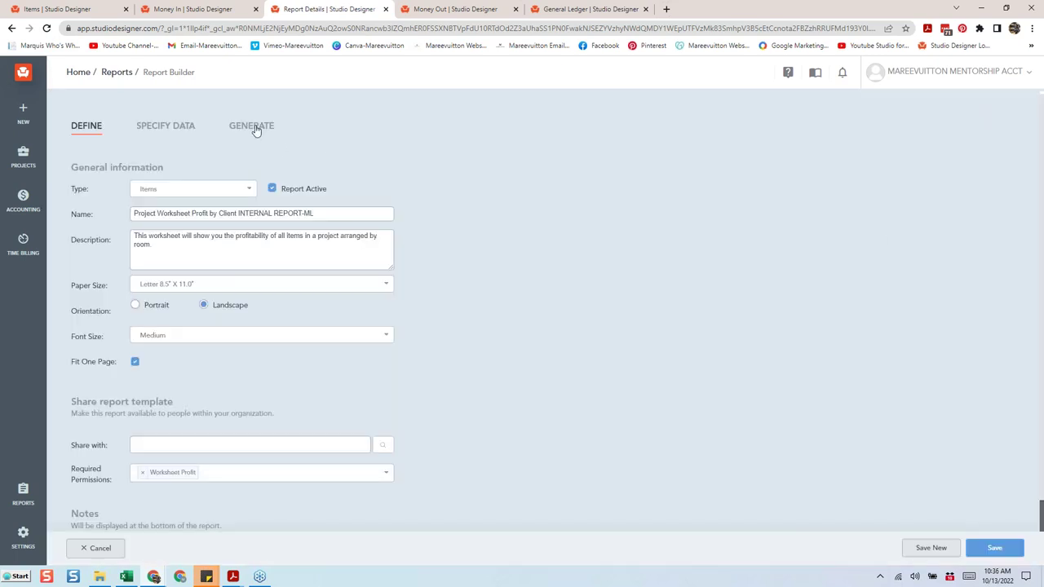
click(255, 129)
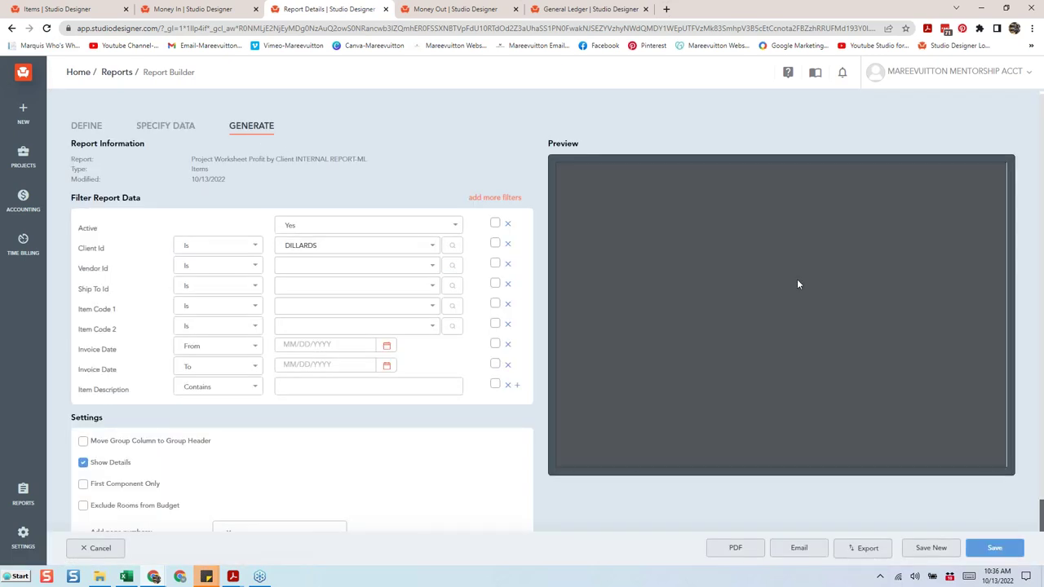
Produce the DILLARDS profit report as a PDF and examine its profit totals, client office expense and funds available.
click(741, 548)
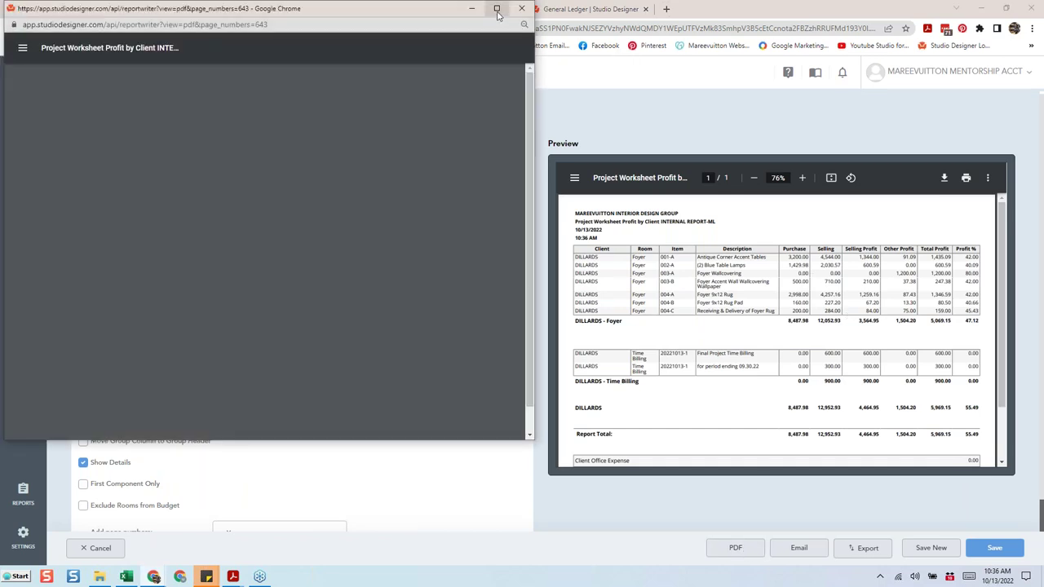
click(497, 10)
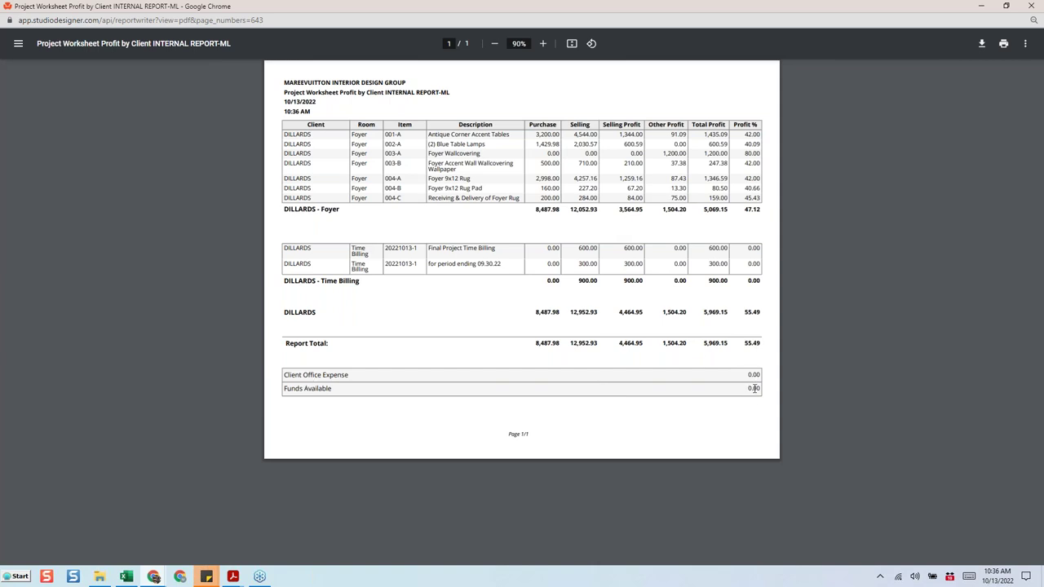
drag(749, 390, 758, 391)
click(1006, 5)
drag(403, 17, 429, 92)
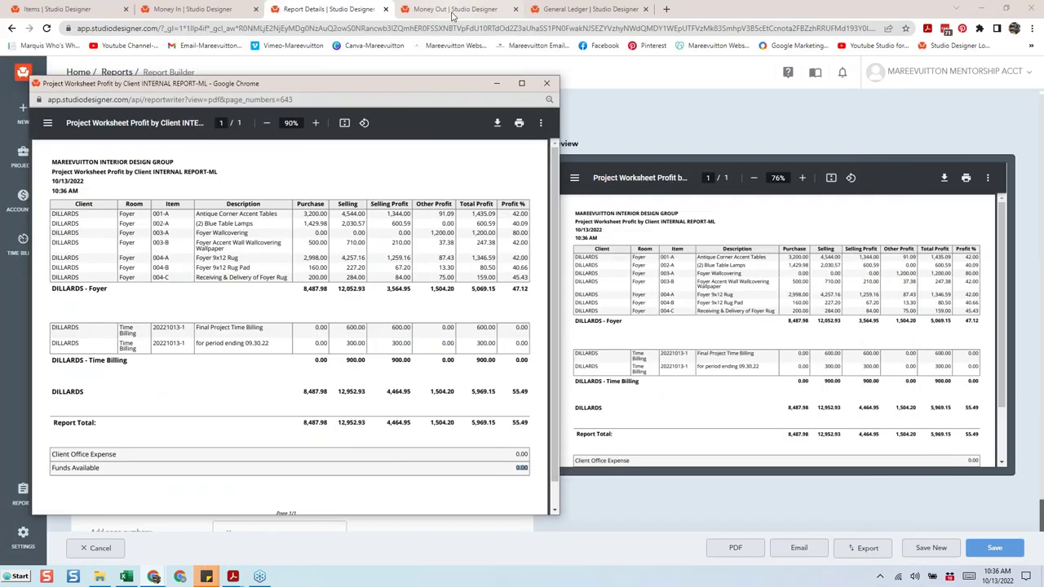
Open the pending Amex 1044 payment for "Install Day Pastries & Water" in Money Out and show its reimbursable fields.
click(453, 16)
scroll(624, 293, down, 1)
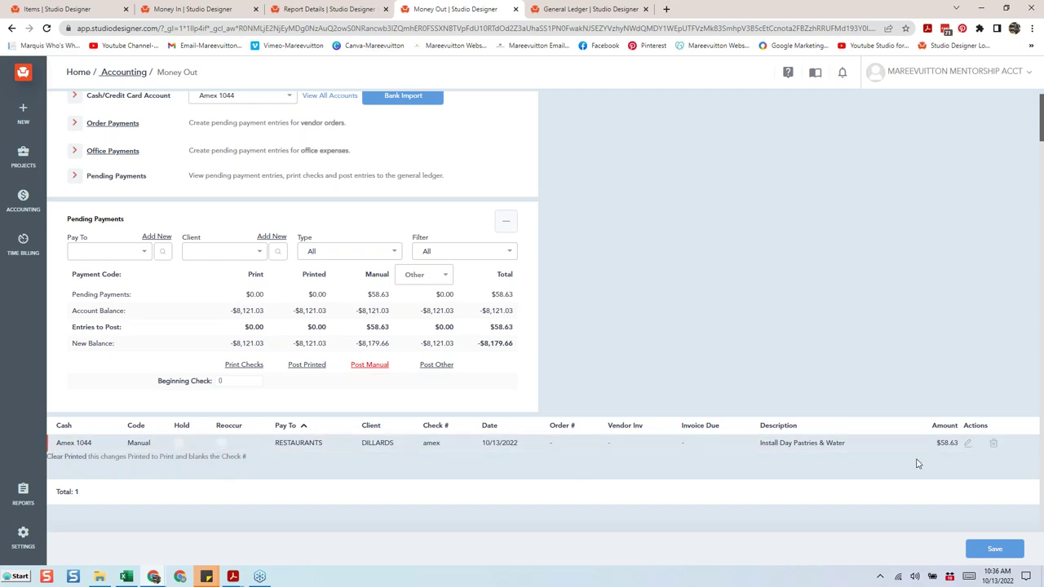
click(968, 443)
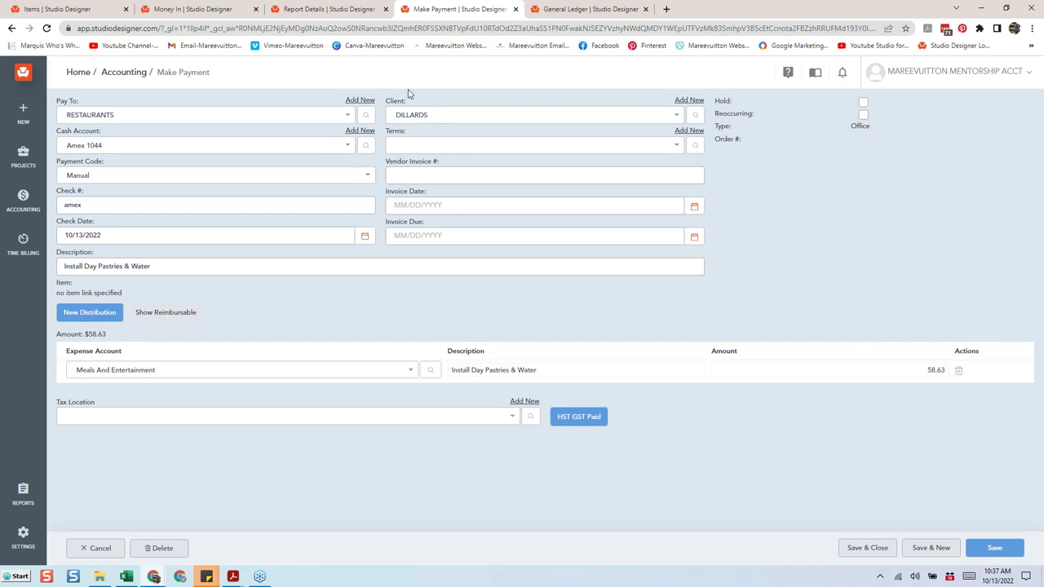
click(178, 318)
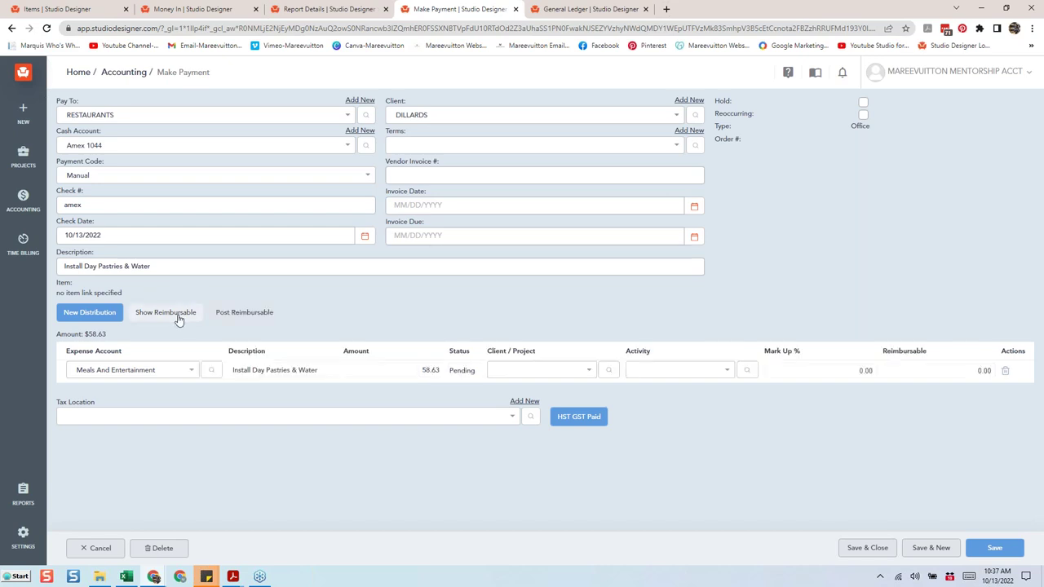
Assign the expense distribution to DILLARDS with activity Reimbursable and a reimbursable amount of 58.63, and post the reimbursable.
click(525, 370)
text(dill)
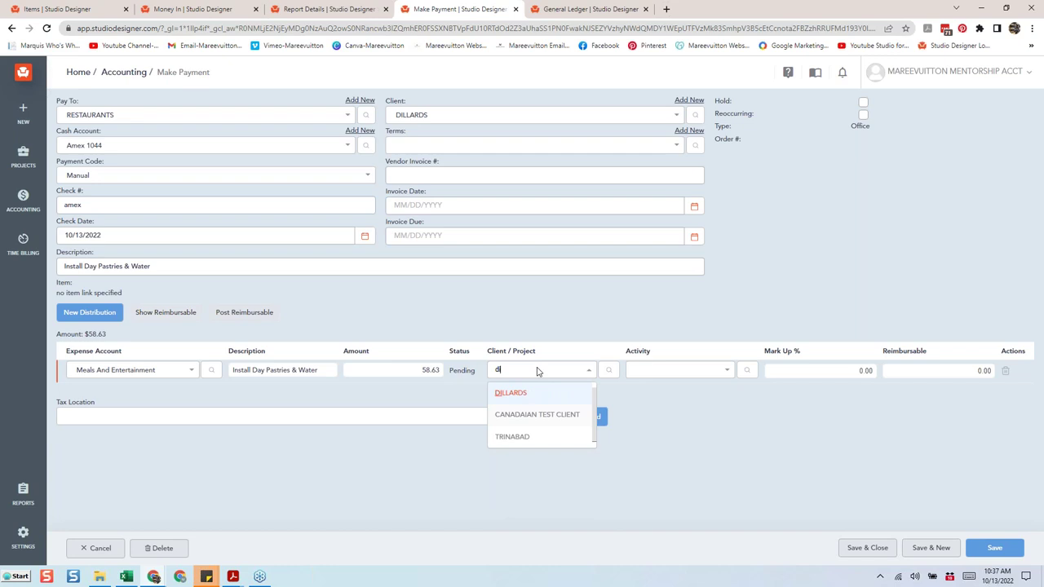
click(524, 392)
click(657, 371)
text(rsable)
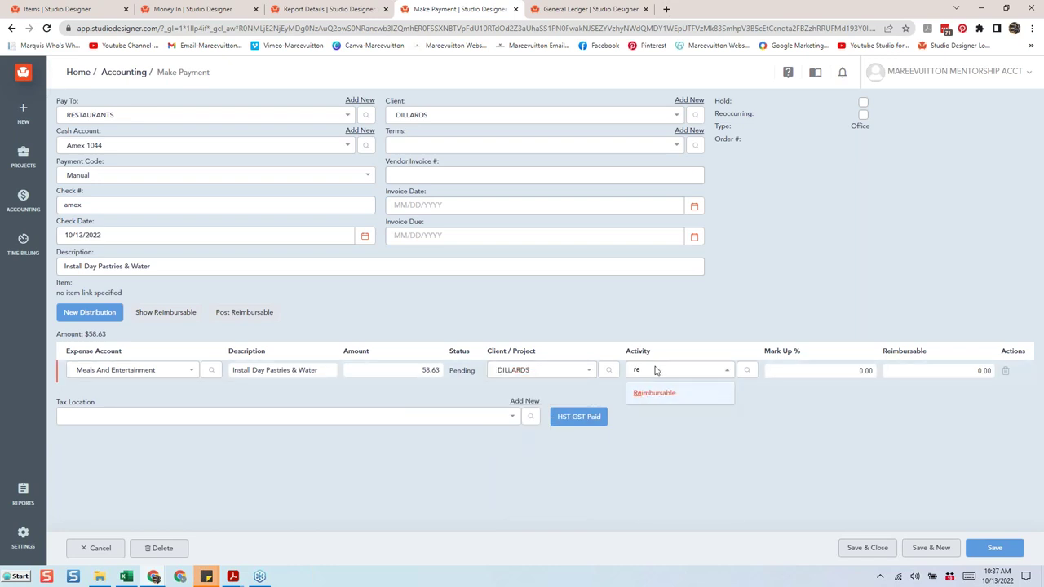
click(674, 392)
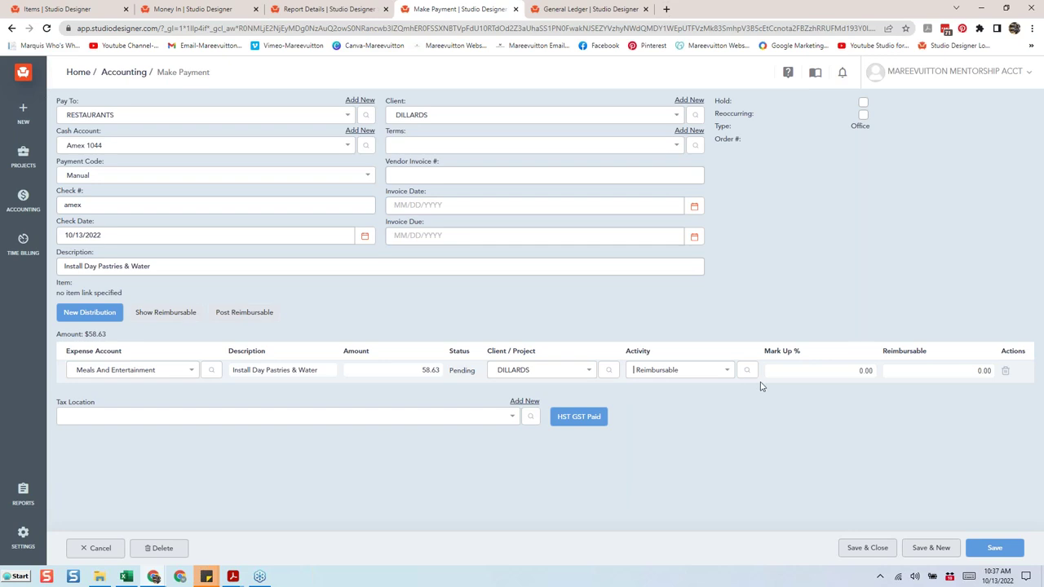
click(855, 372)
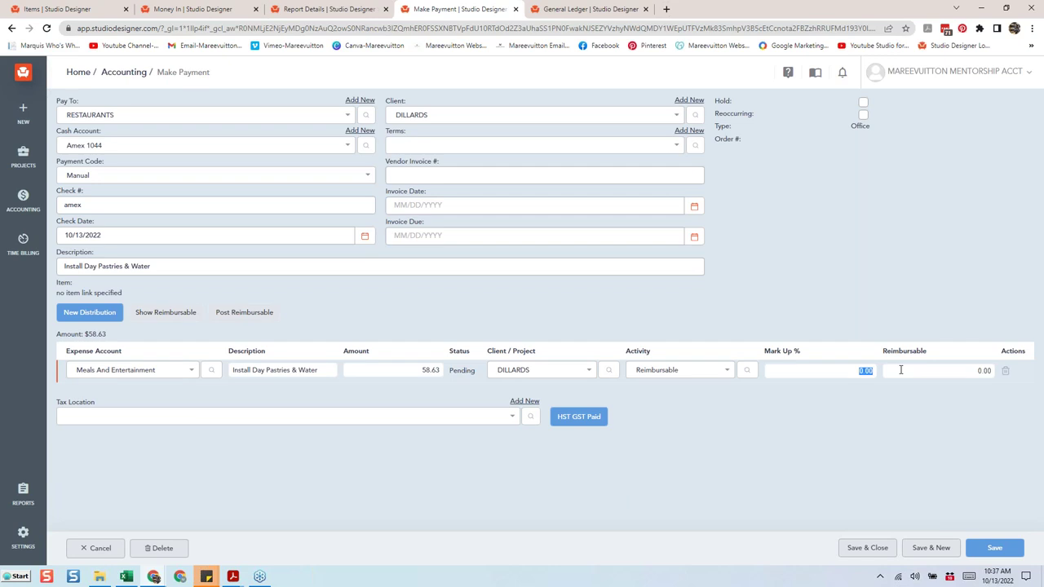
key(Tab)
text(58.63)
click(233, 315)
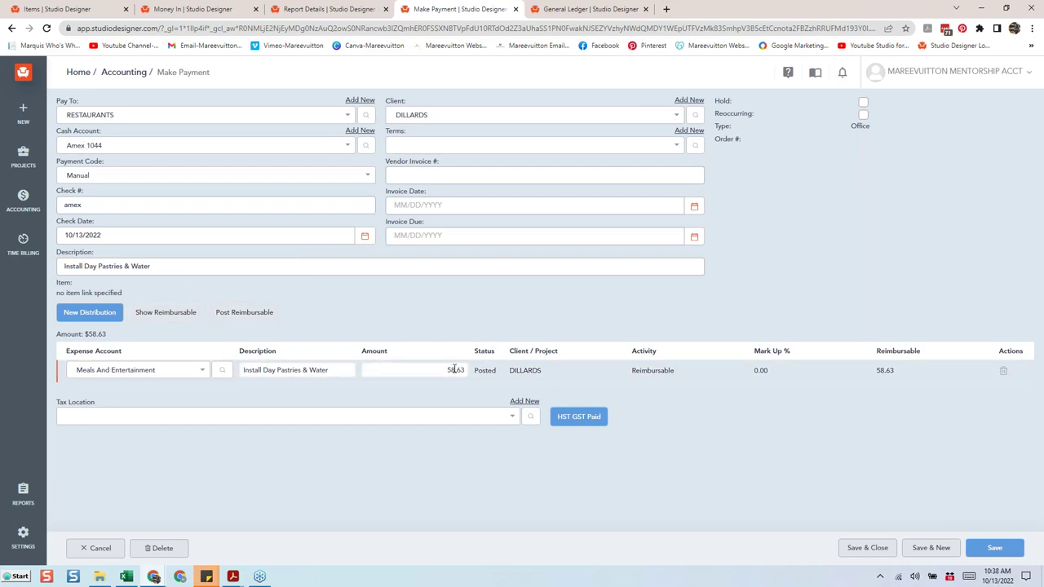
Save and close the Install Day Pastries & Water payment and post the manual payments for Amex 1044.
click(868, 548)
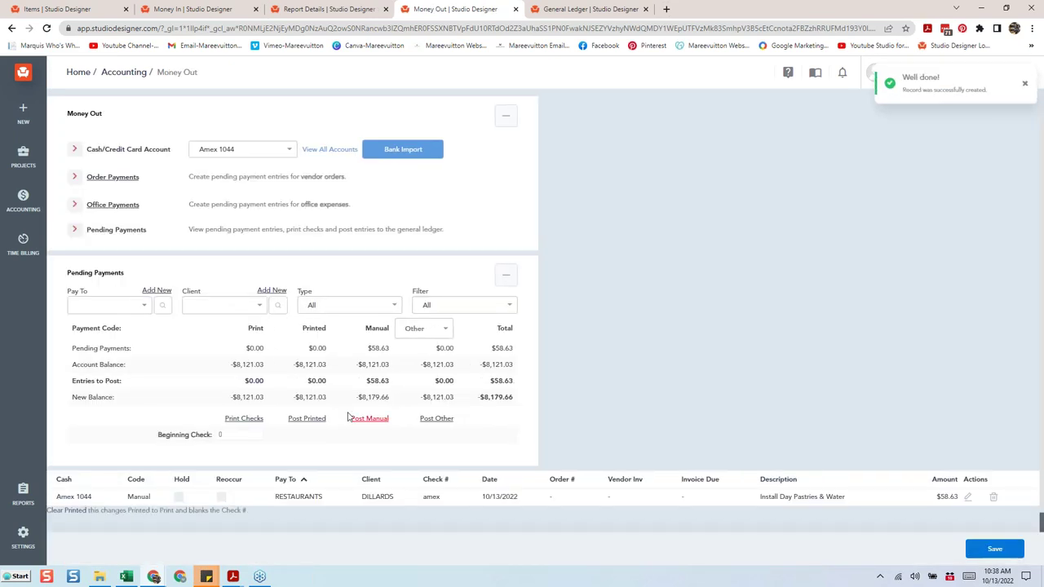
click(367, 417)
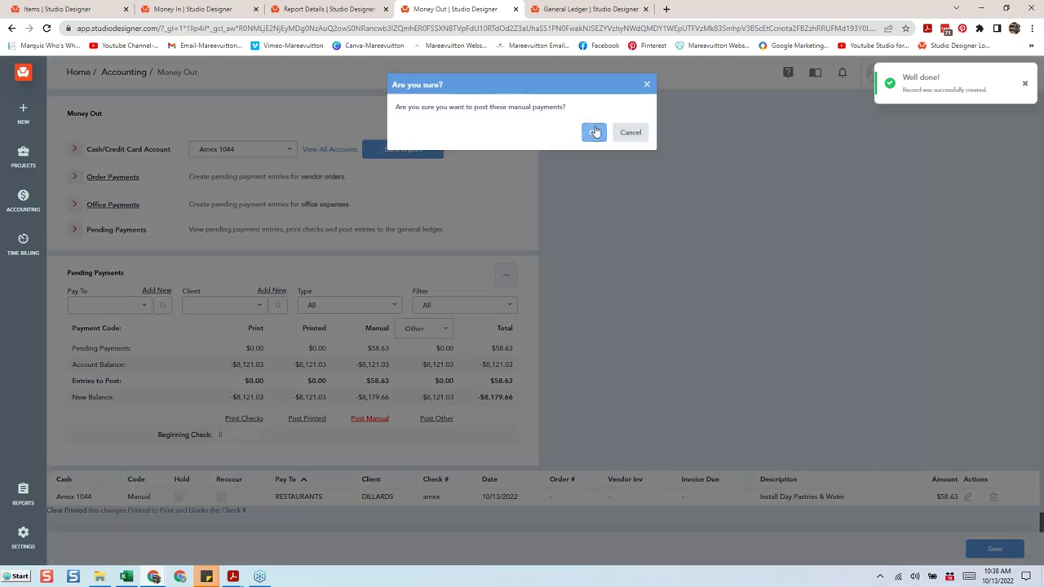
click(595, 132)
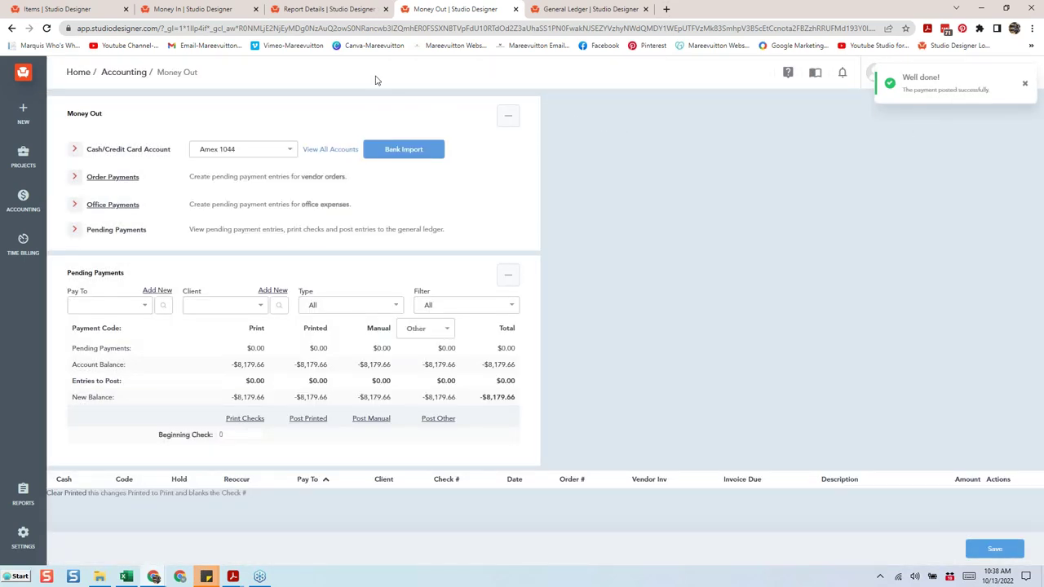
Refresh the profit report by reselecting DILLARDS as the client and examine the client office expense in its PDF.
click(301, 10)
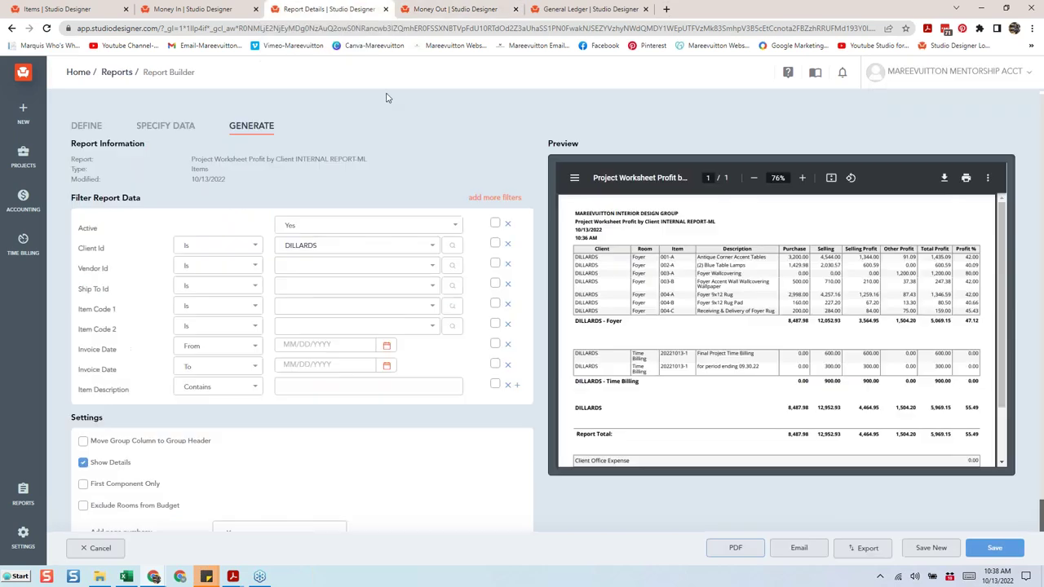
click(326, 250)
click(311, 339)
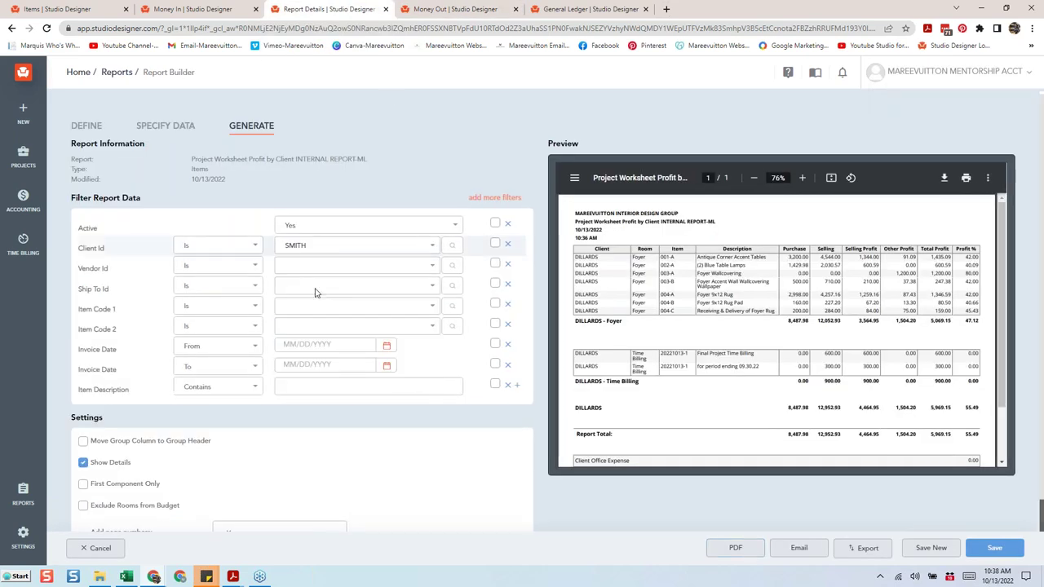
click(318, 246)
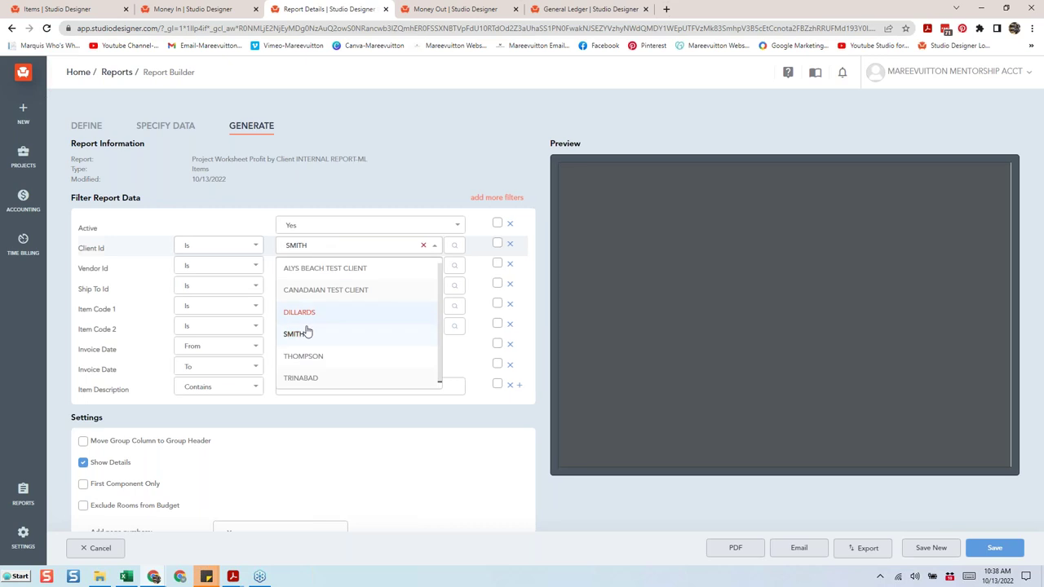
click(308, 321)
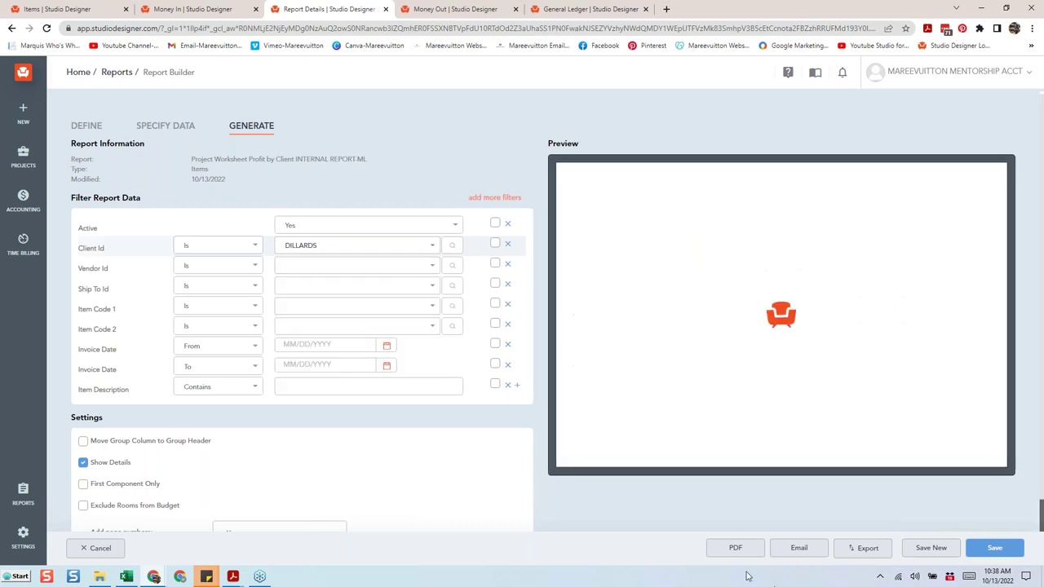
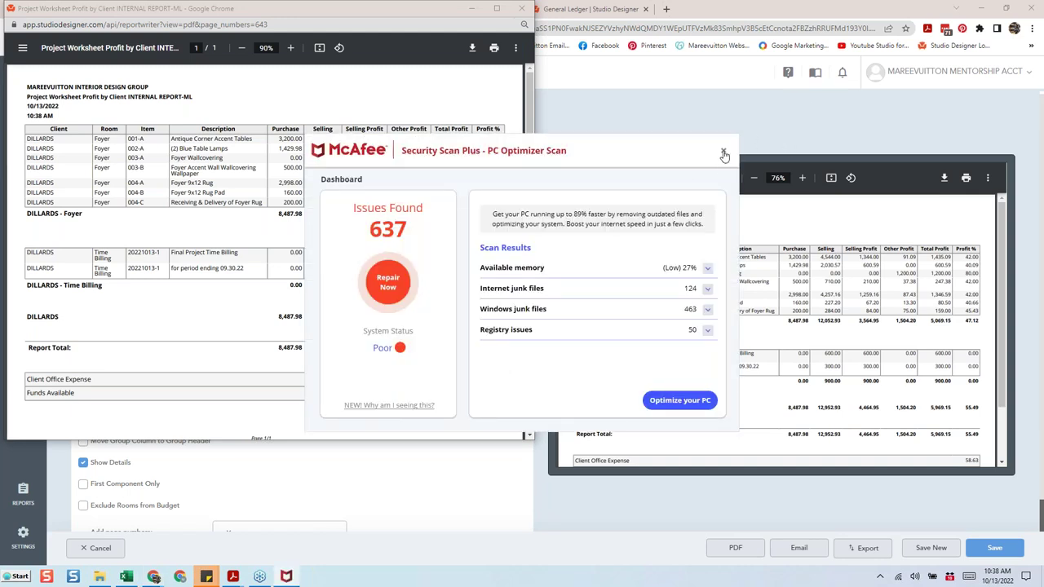
click(724, 155)
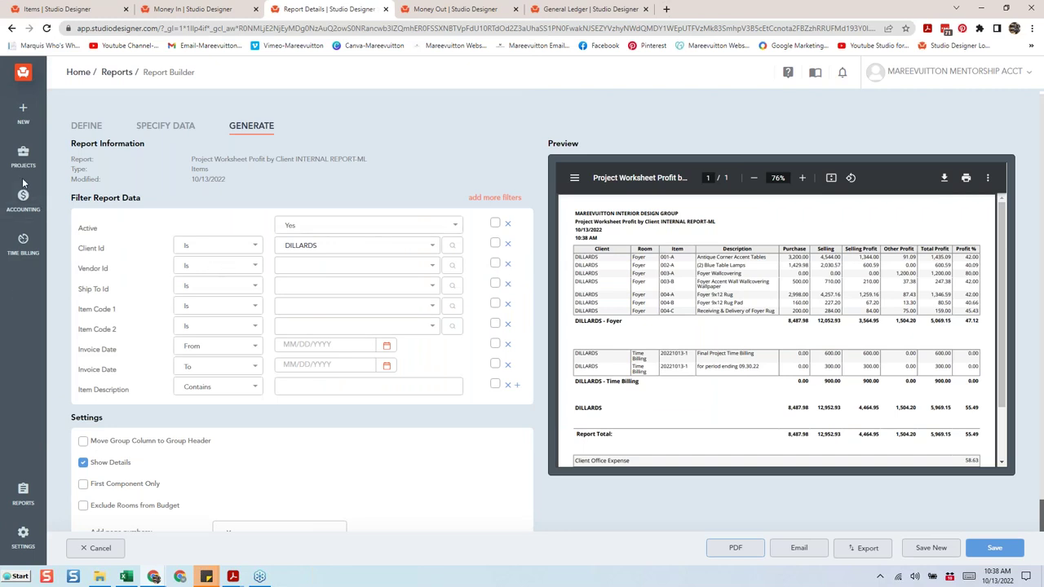
Make the DILLARDS Install Day Pastries & Water time billing entry non-billable and non-taxable, add an internal no-charge note naming the approver, and save.
click(25, 260)
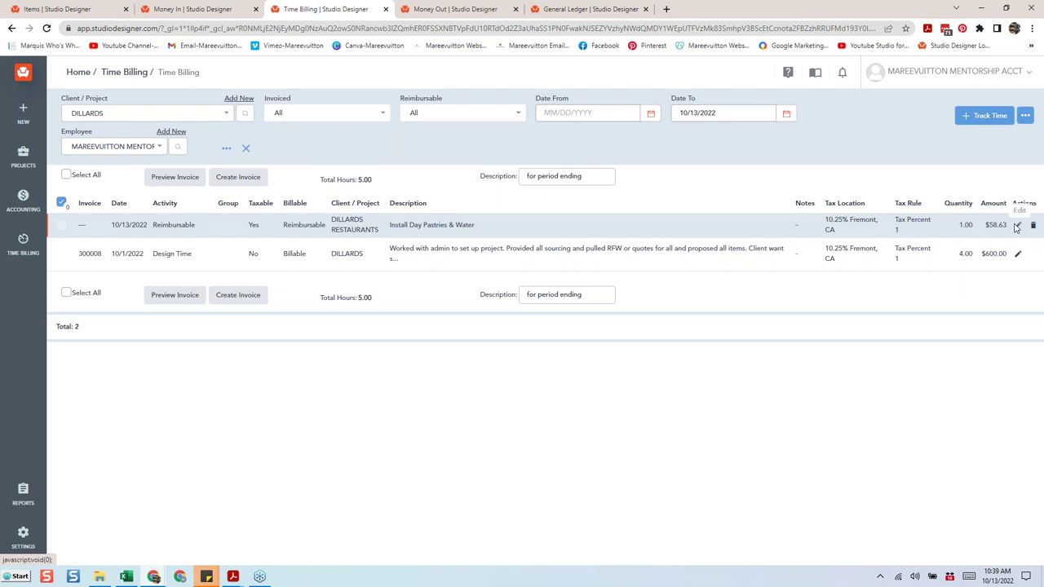
click(1016, 227)
click(423, 501)
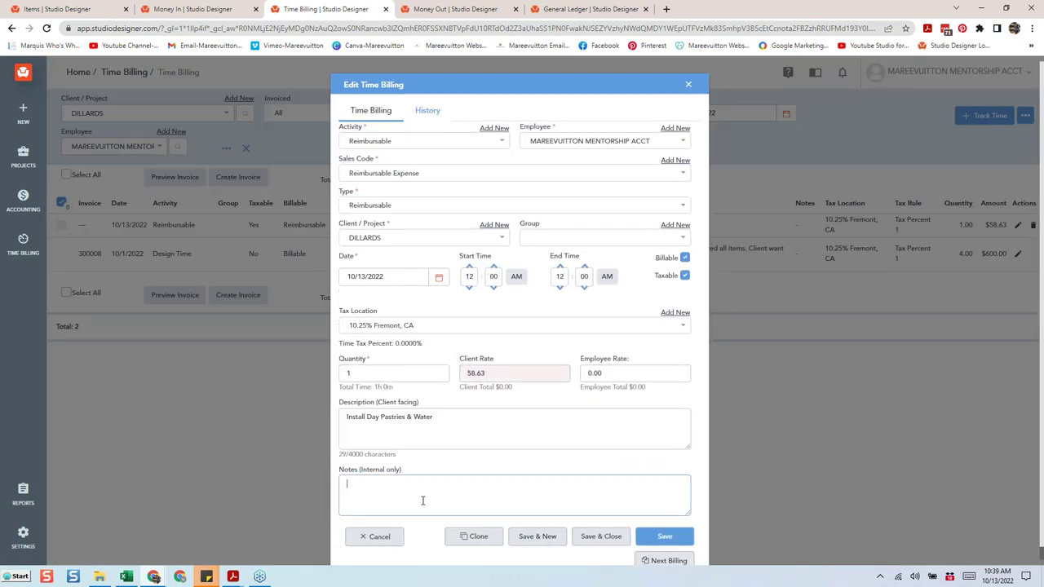
text(No charge per Jenny)
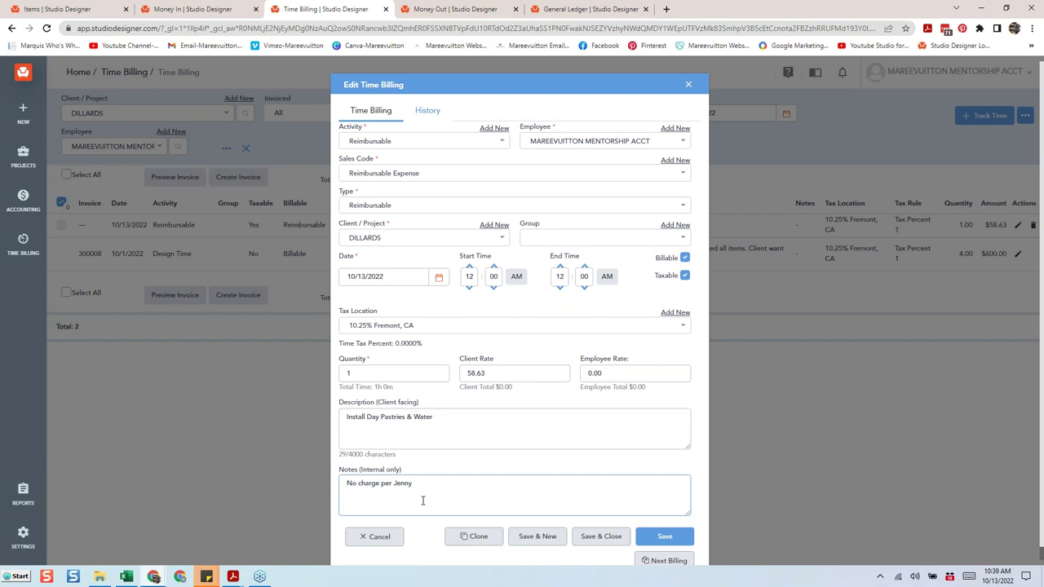
click(685, 257)
click(684, 276)
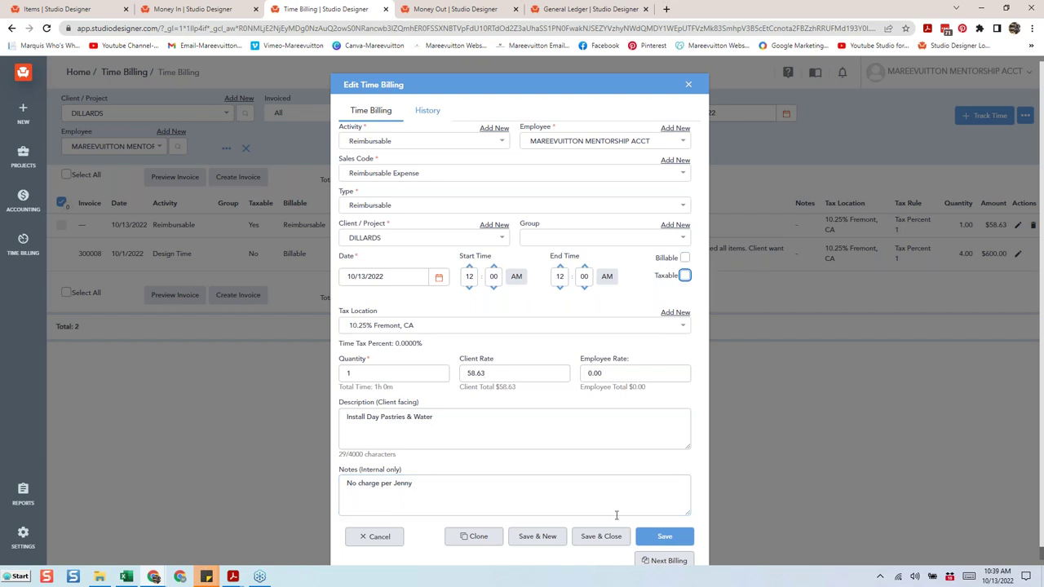
click(610, 542)
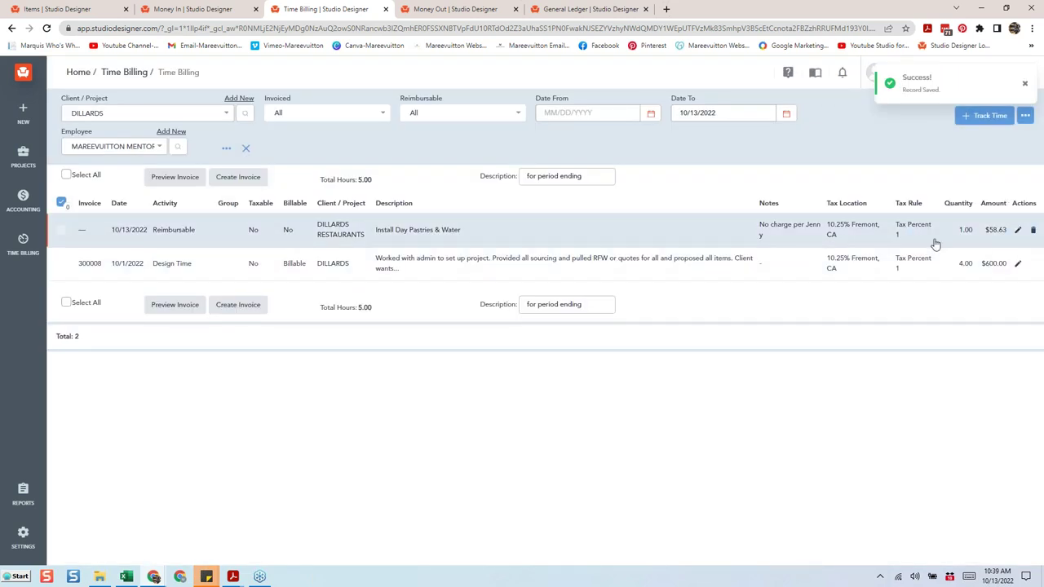
click(1018, 231)
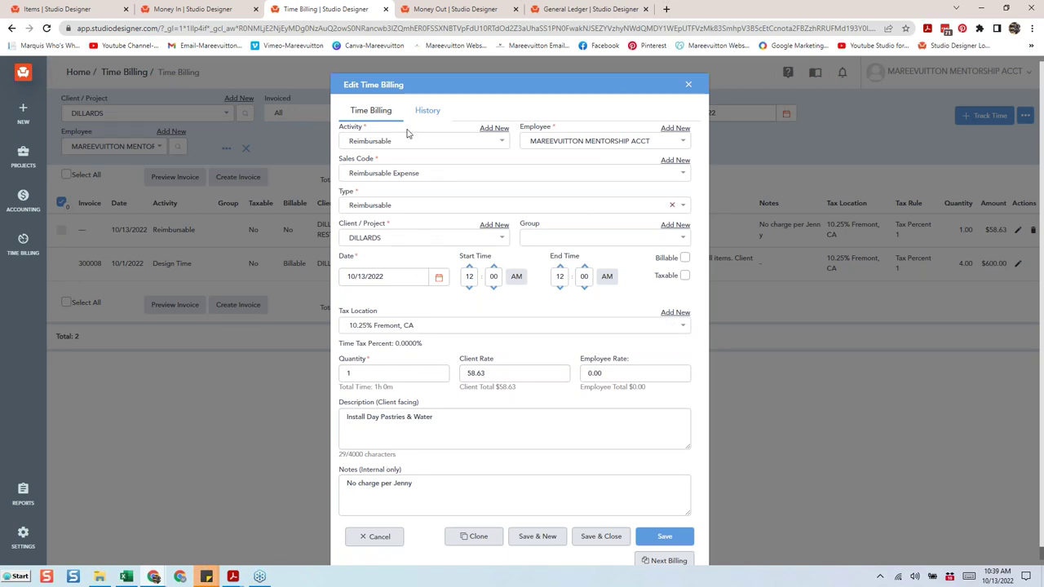
click(601, 537)
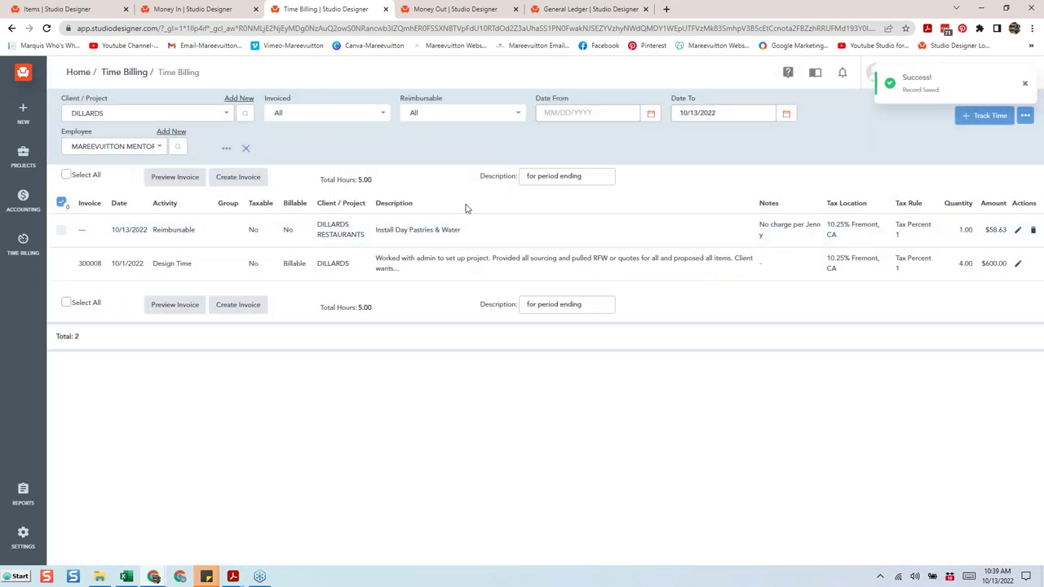
Review the non-billable Install Day Pastries & Water time billing entry for DILLARDS, close it unchanged and delete the record.
click(1018, 231)
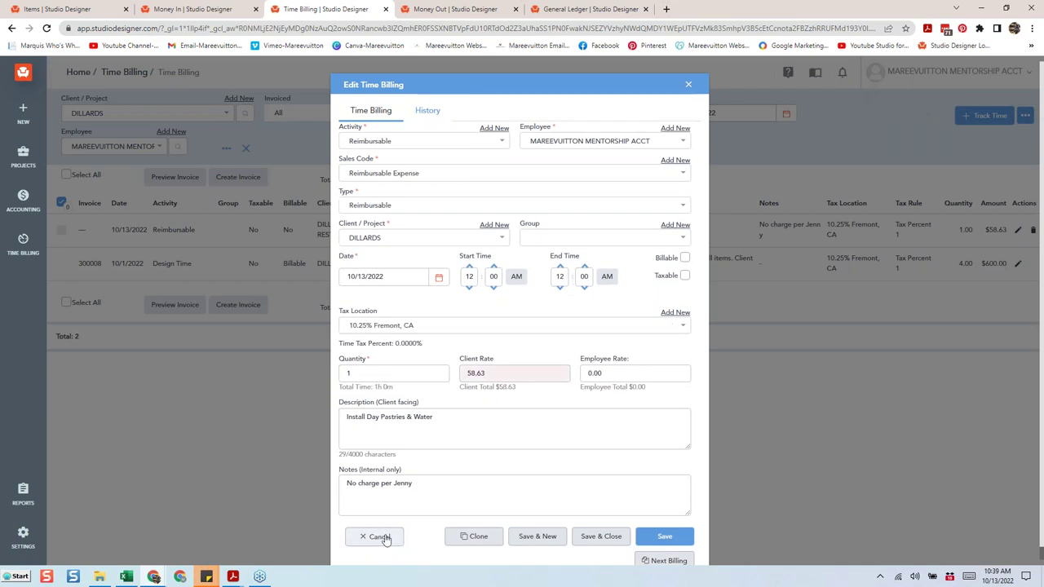
click(380, 535)
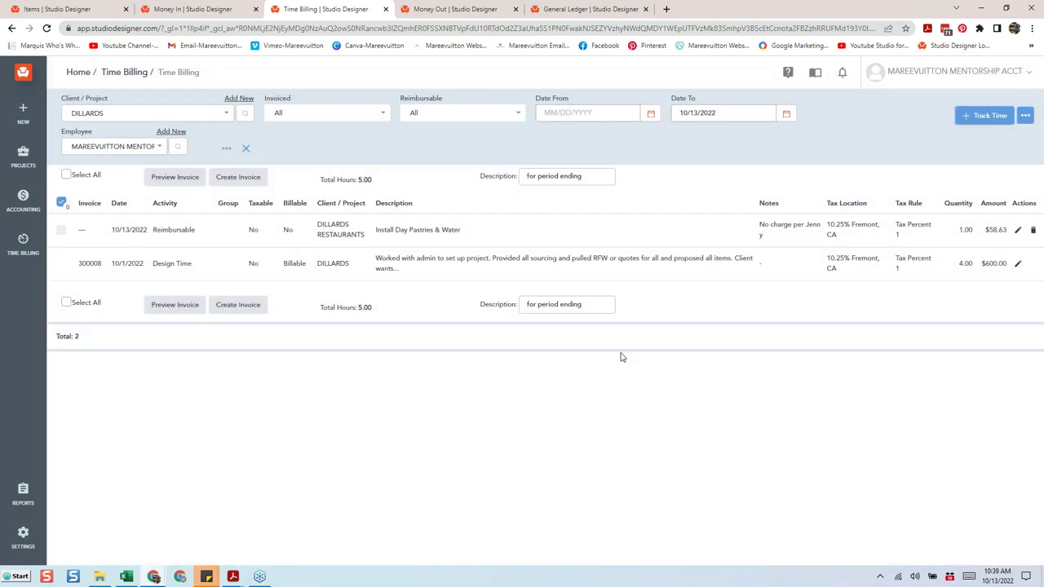
click(1034, 234)
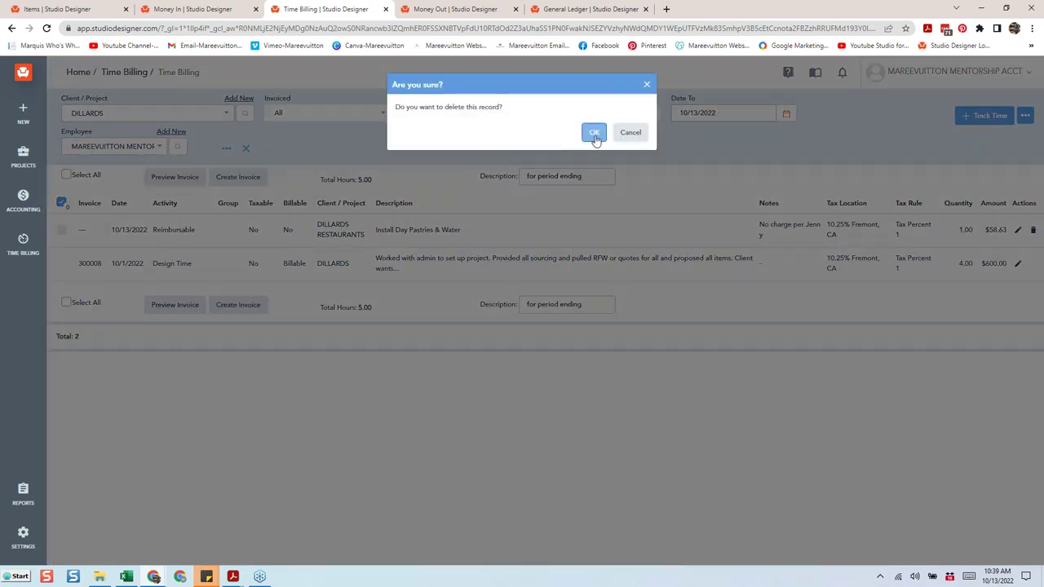
click(595, 132)
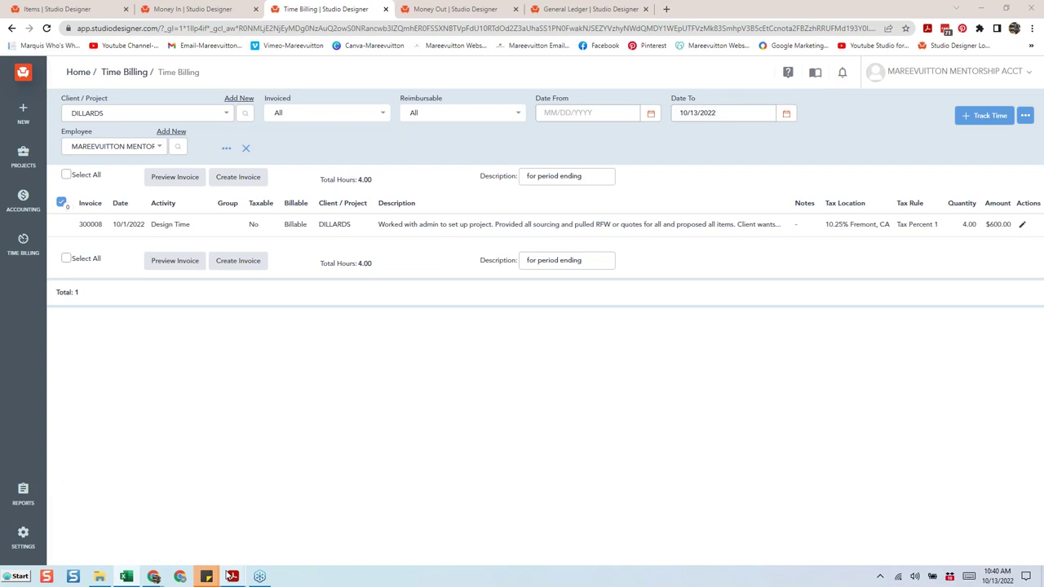
Switch to Adobe Acrobat's Financials Side by Side PDF and highlight the balance sheet's cash, client deposits, Amex 1044 and current assets figures.
mouse_move(228, 576)
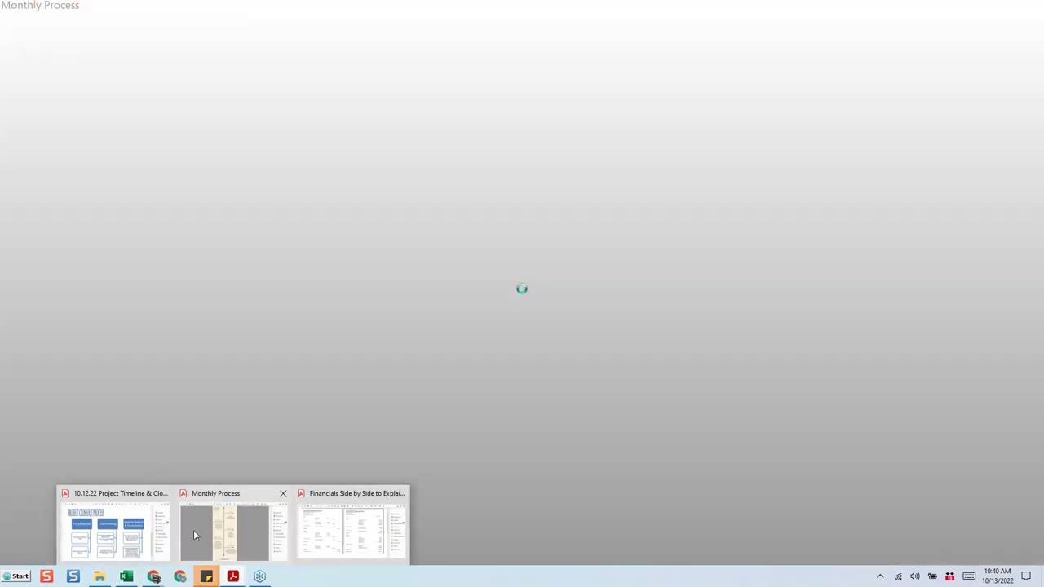
click(193, 531)
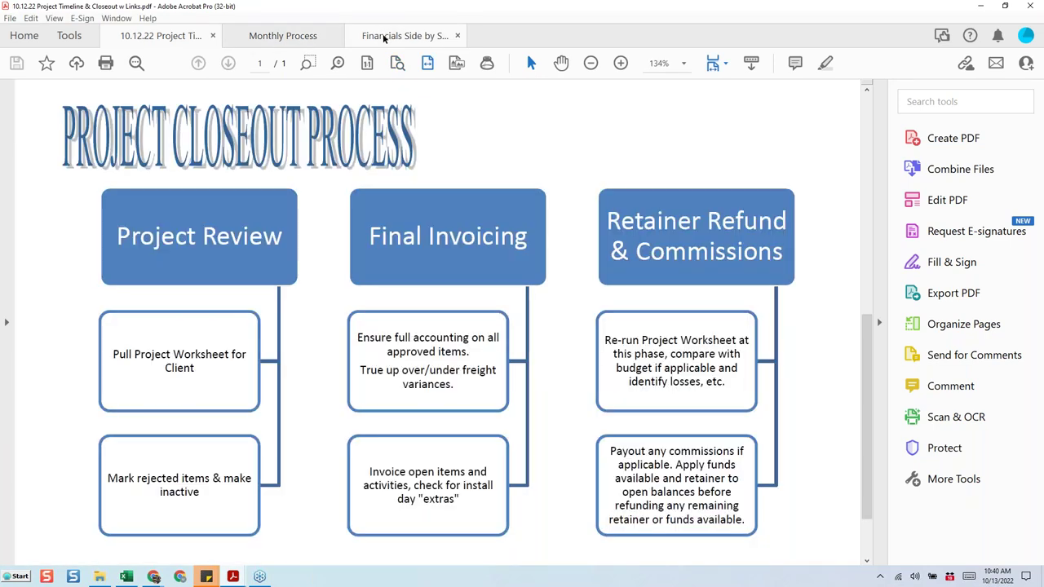
click(383, 38)
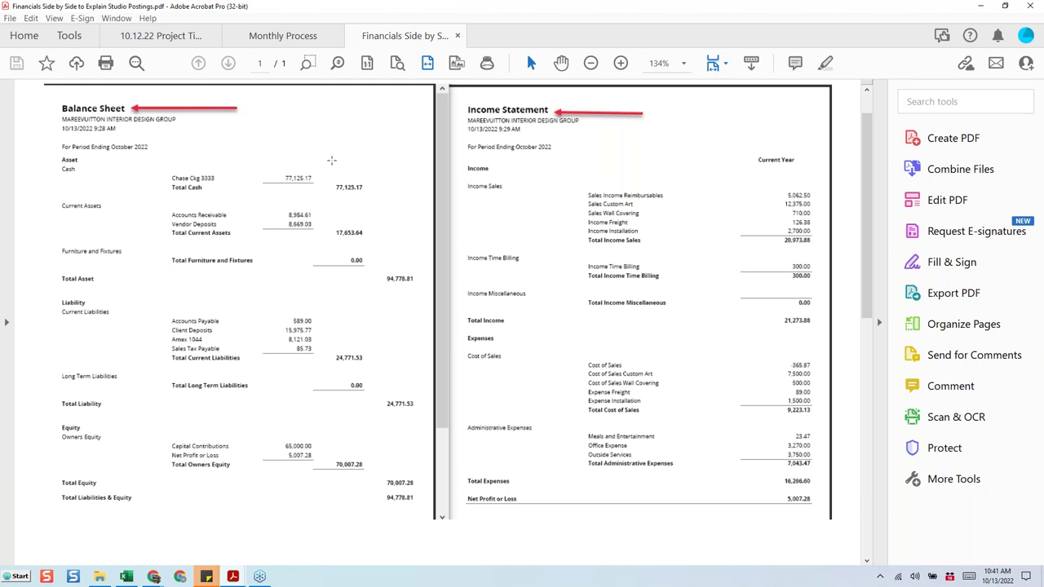
click(825, 63)
drag(335, 176, 266, 180)
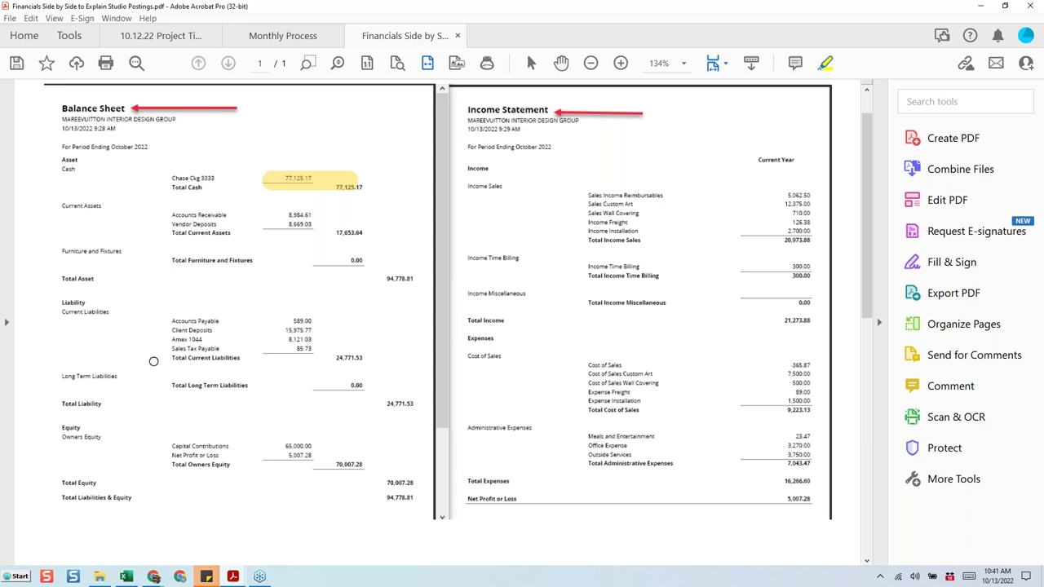
drag(177, 332, 311, 332)
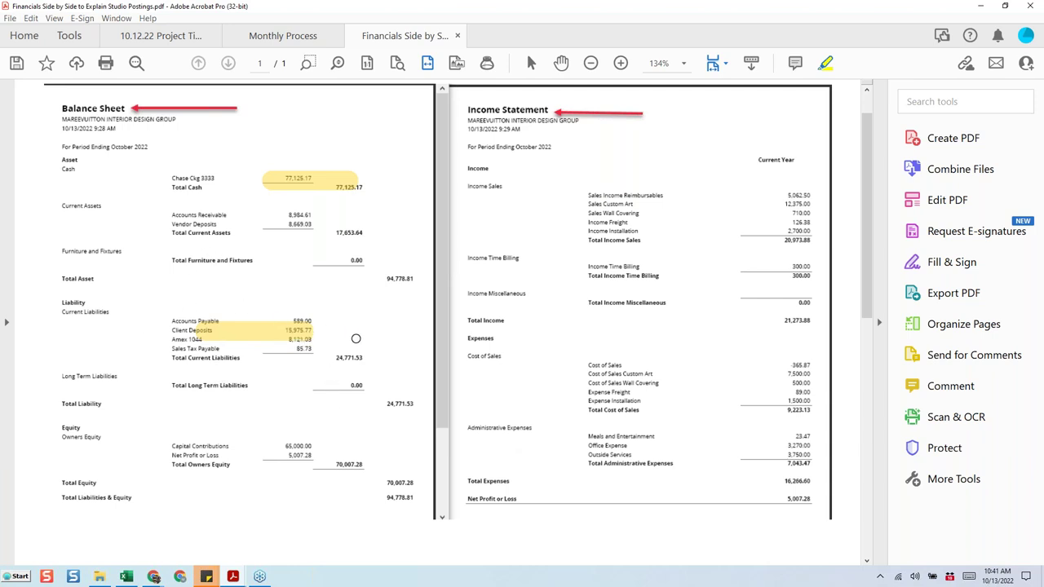
drag(354, 339, 357, 341)
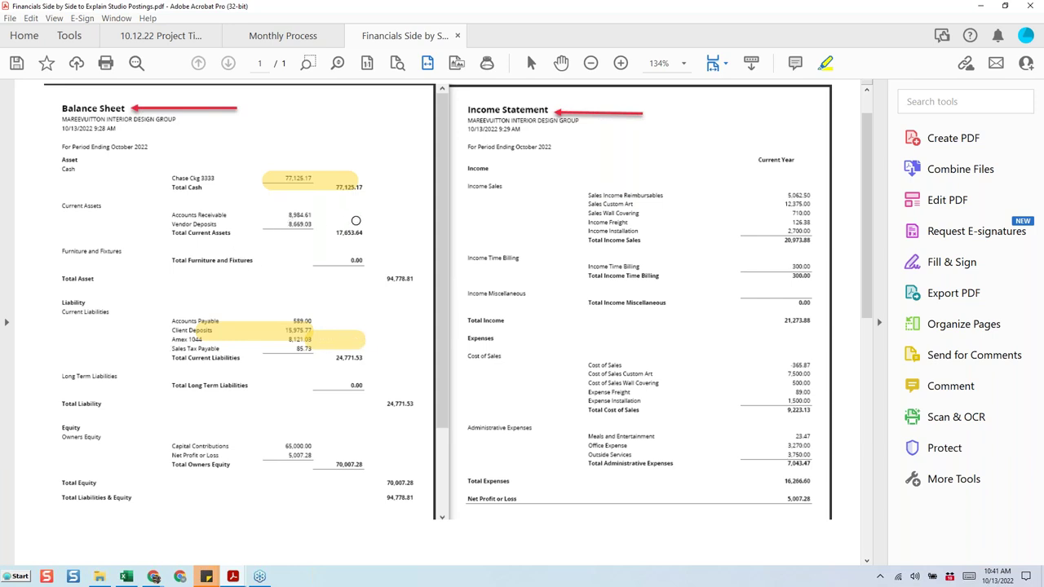
drag(355, 220, 356, 226)
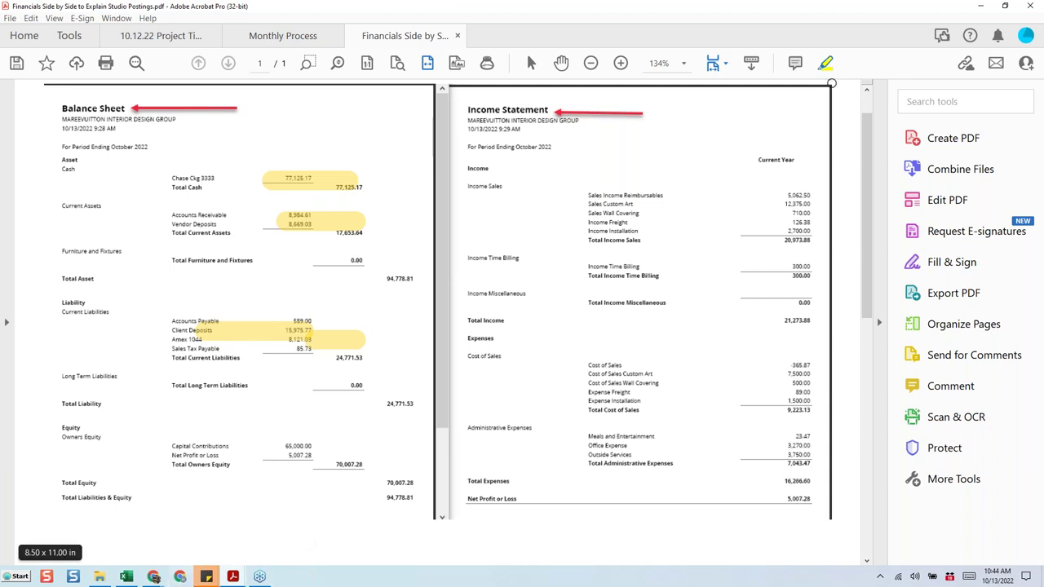
Return to Studio Designer and examine the purchase and selling amounts due on the DILLARDS Foyer items.
click(982, 6)
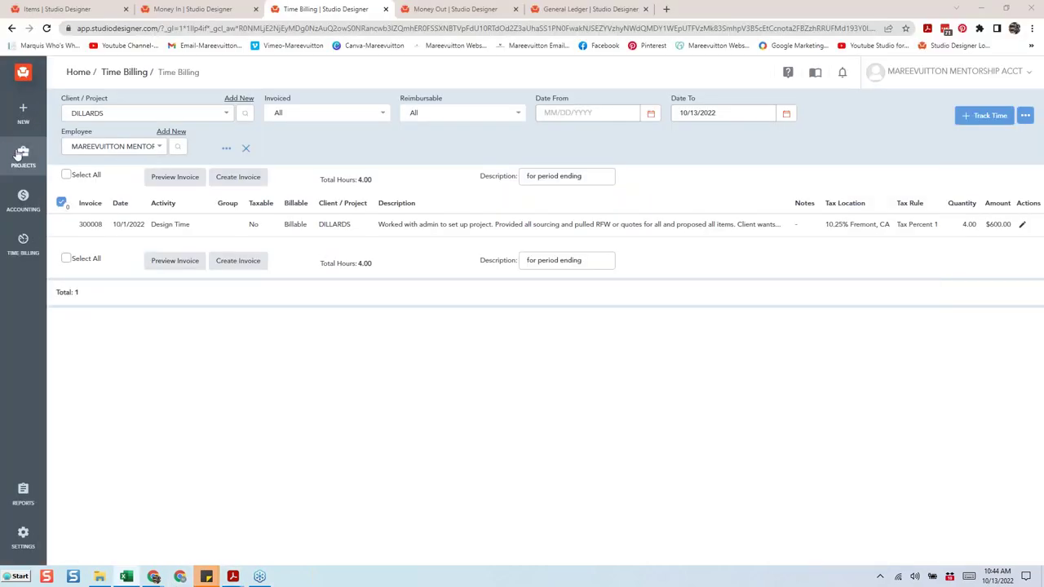
click(54, 9)
scroll(575, 359, up, 3)
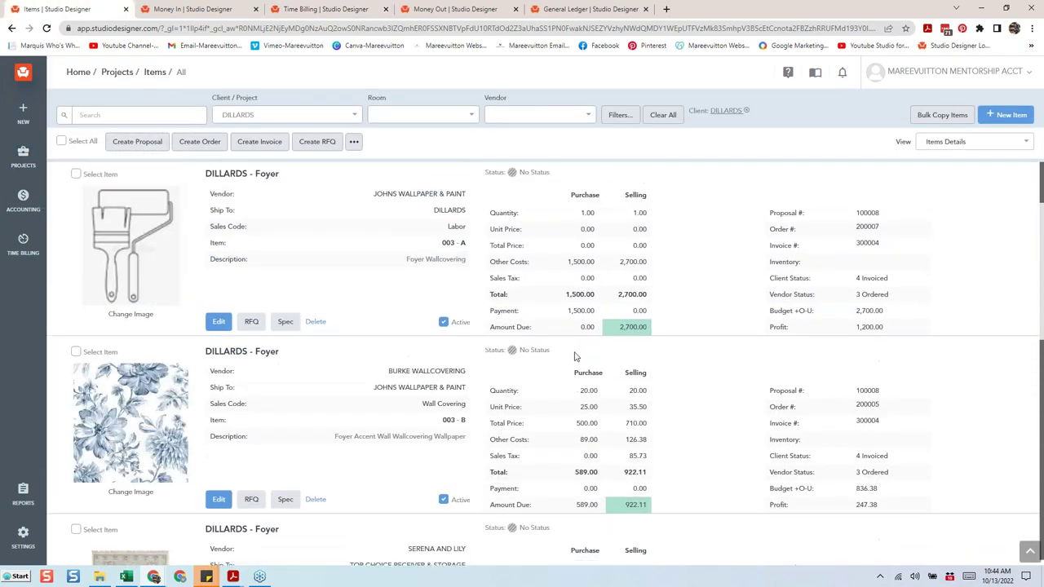
scroll(575, 357, up, 5)
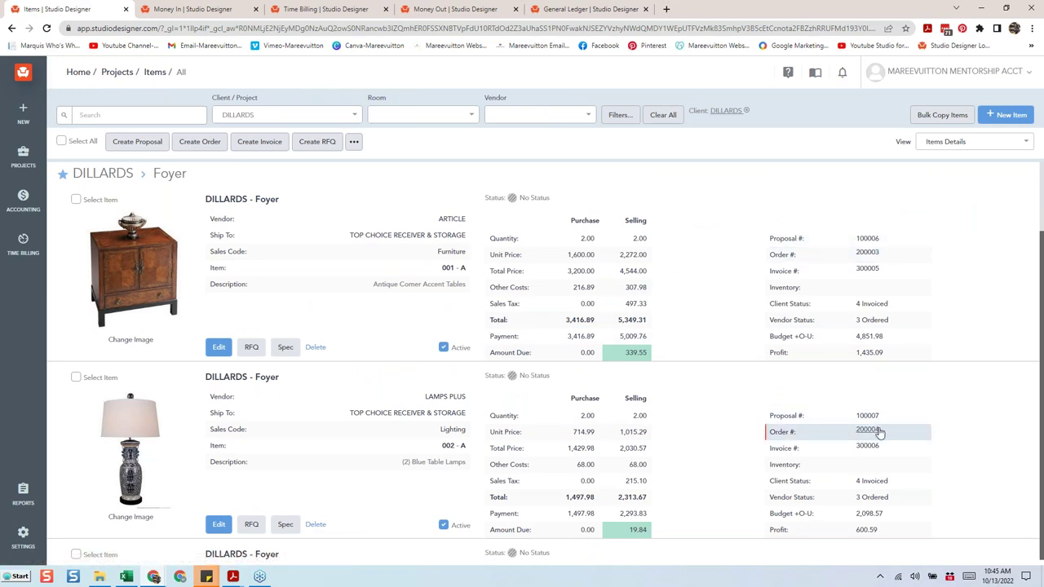
scroll(873, 420, down, 4)
scroll(869, 415, up, 4)
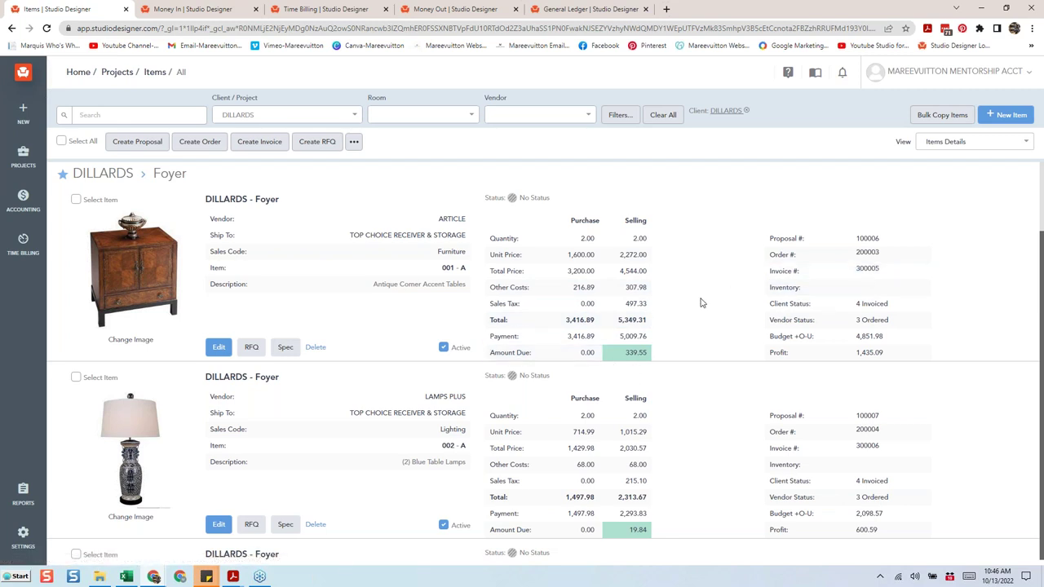
Open the Antique Corner Accent Tables item, check its payments and balances, and save and close it.
click(215, 348)
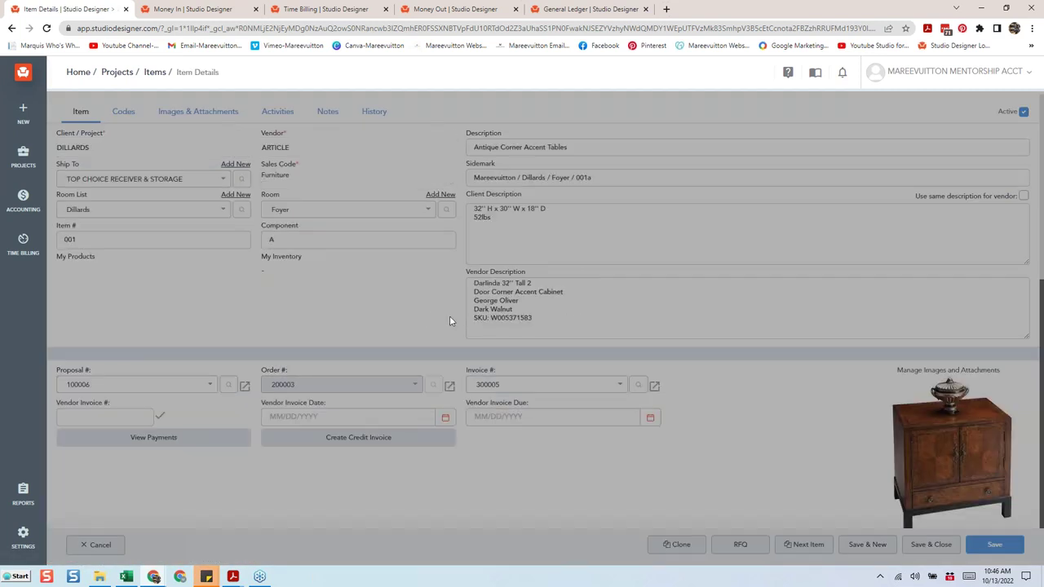
scroll(476, 335, down, 2)
scroll(476, 334, down, 5)
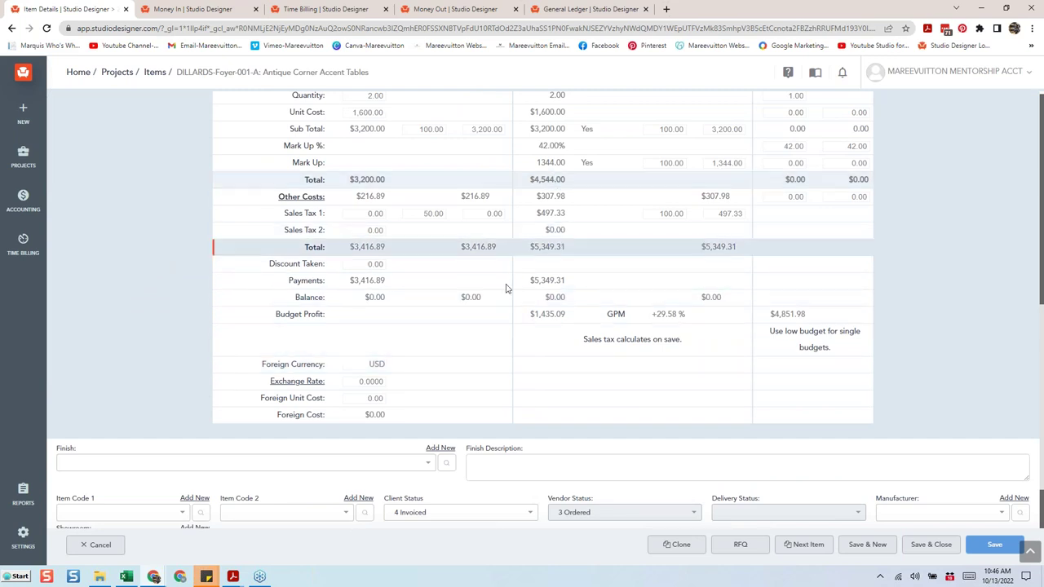
click(929, 545)
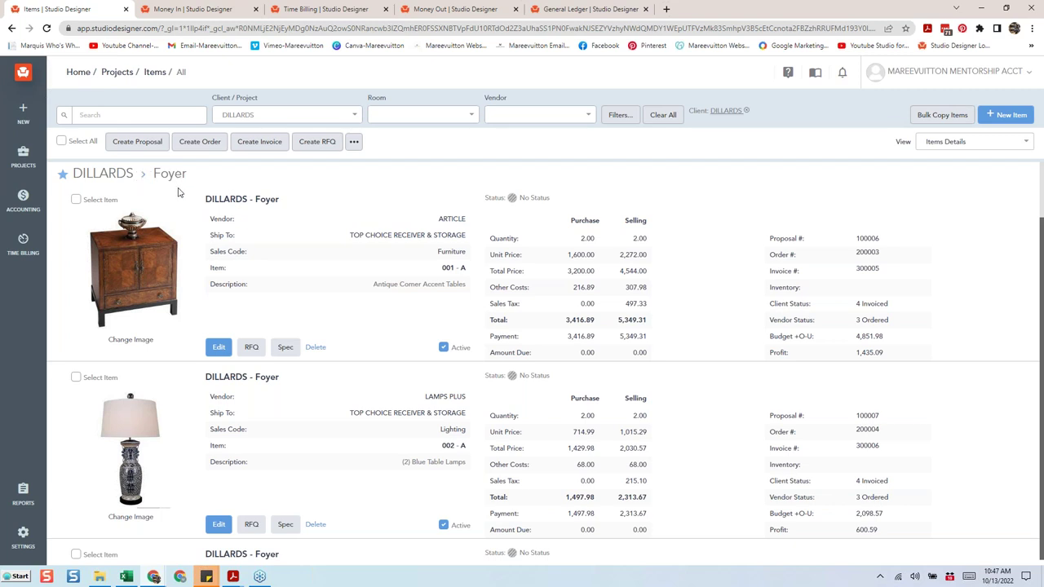
Check the DILLARDS time billing entries and show all of the project's activities by clearing the Not Complete filter.
click(15, 154)
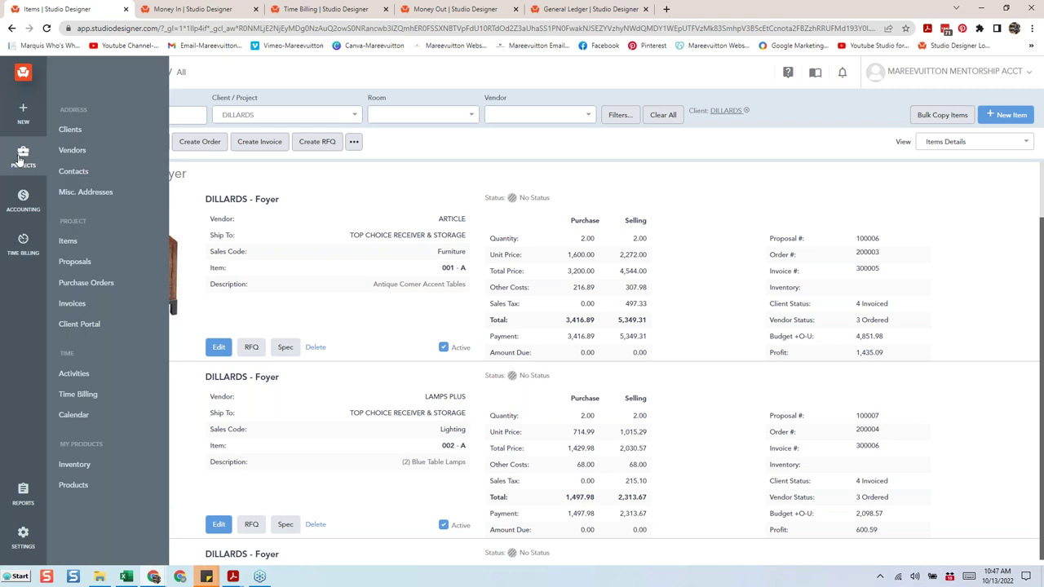
click(77, 395)
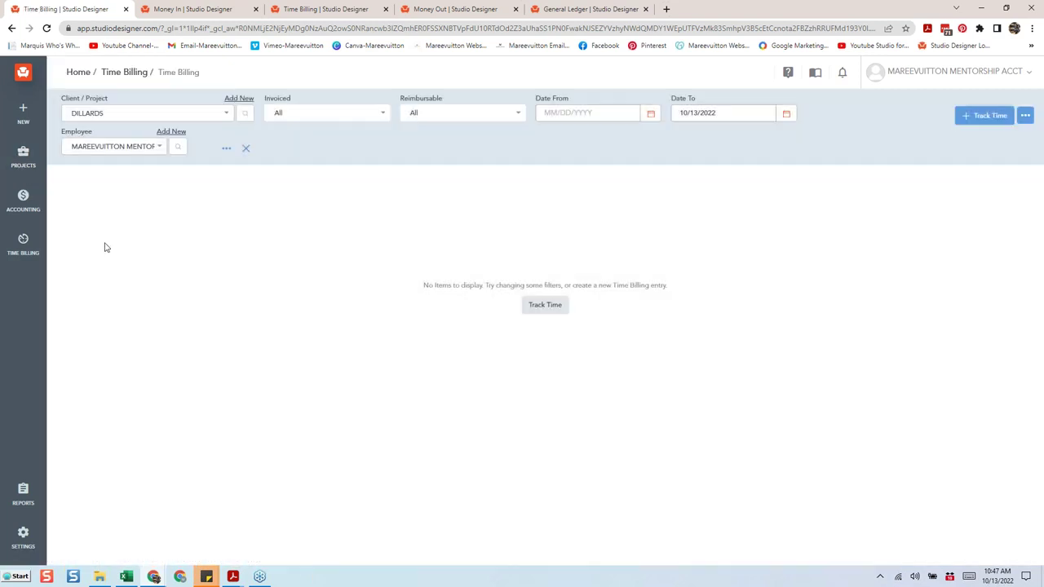
click(23, 160)
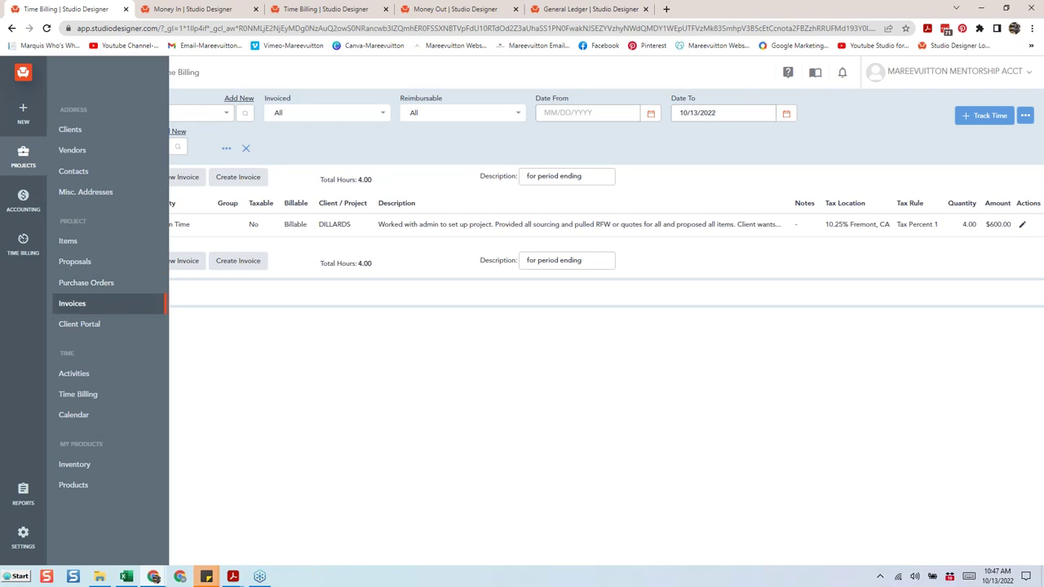
click(77, 373)
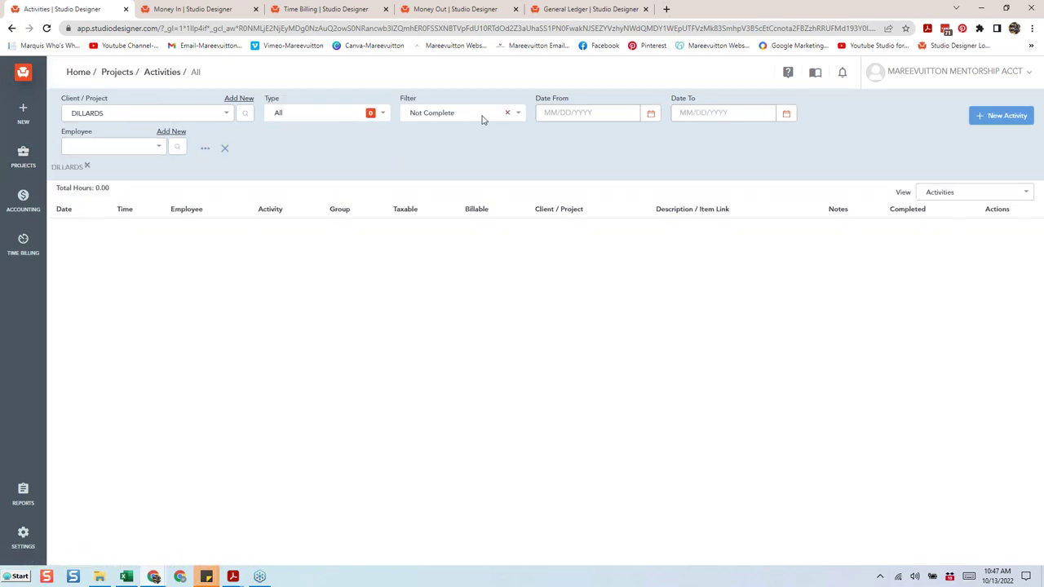
click(510, 114)
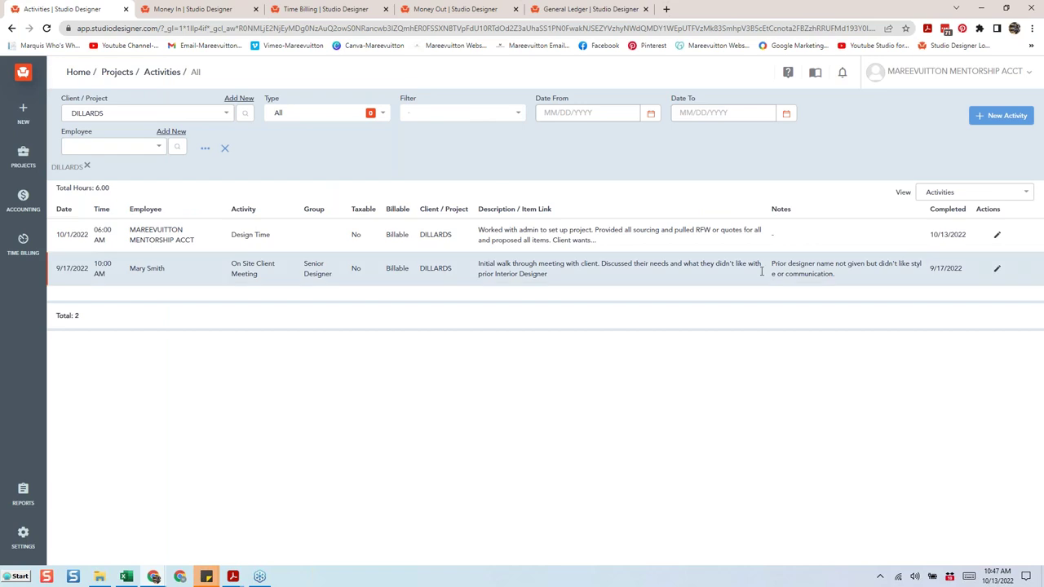
Open the 9/17/2022 On Site Client Meeting activity, review its description and close it.
click(998, 270)
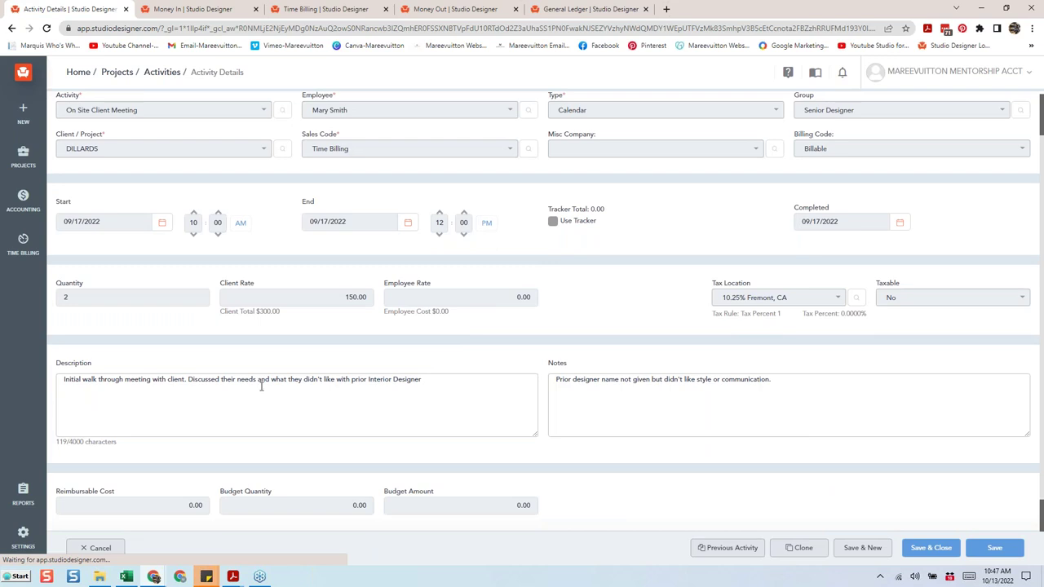
drag(439, 381, 56, 389)
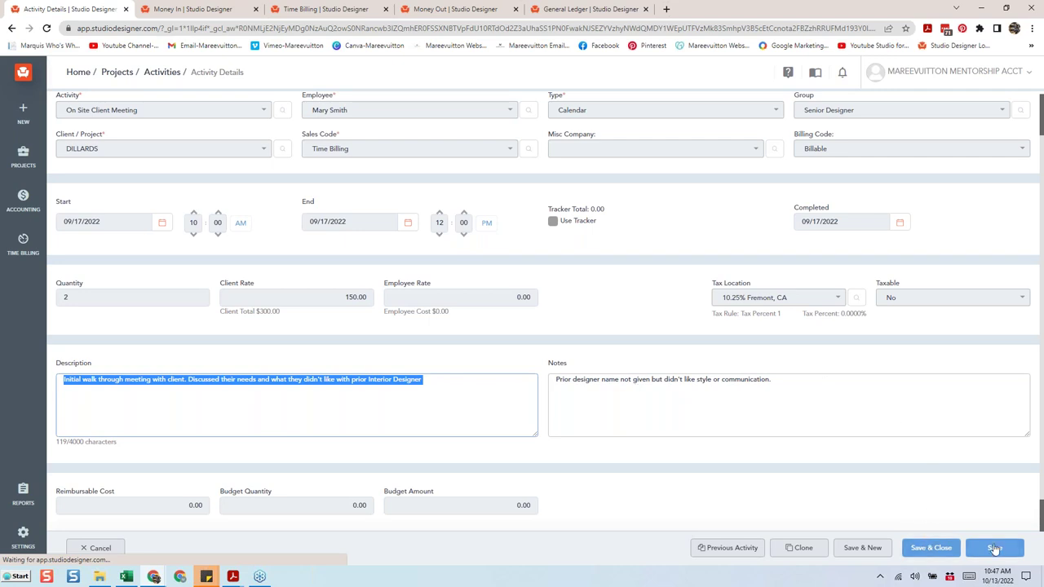
click(931, 549)
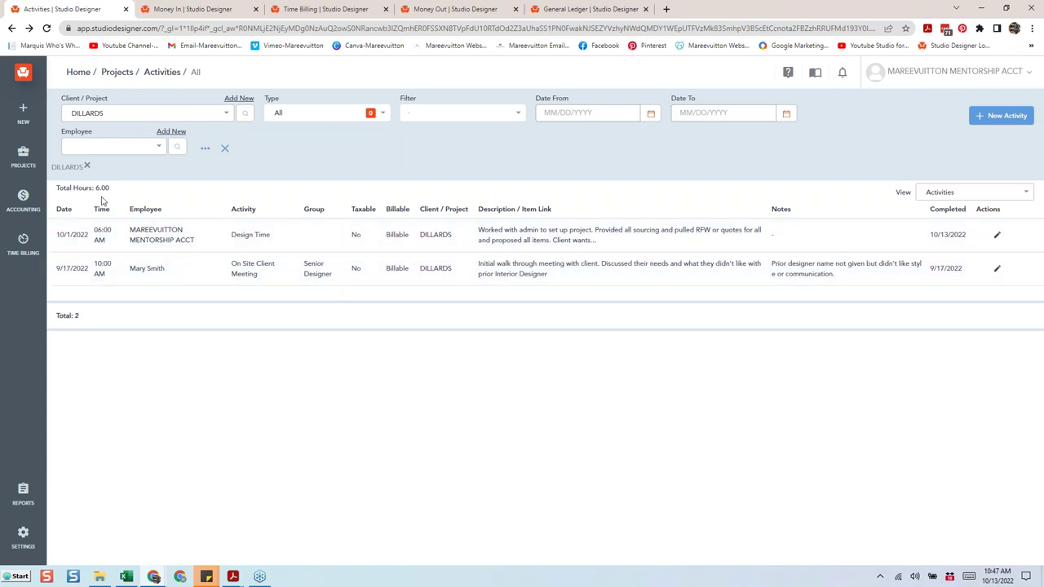
Reopen the DILLARDS items and examine the payments and amounts due on the Time Billing and Foyer delivery items.
click(24, 152)
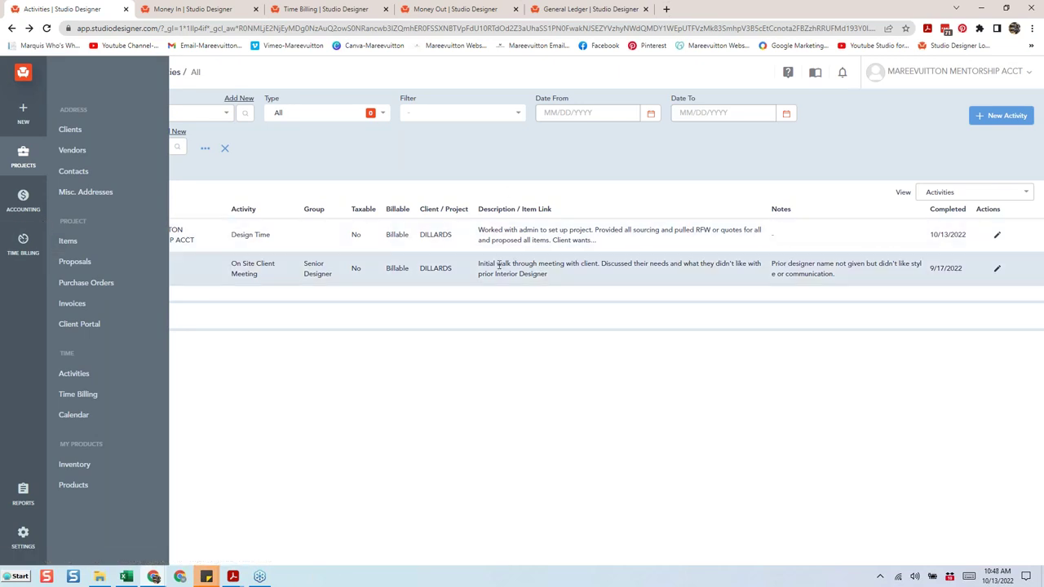
click(471, 168)
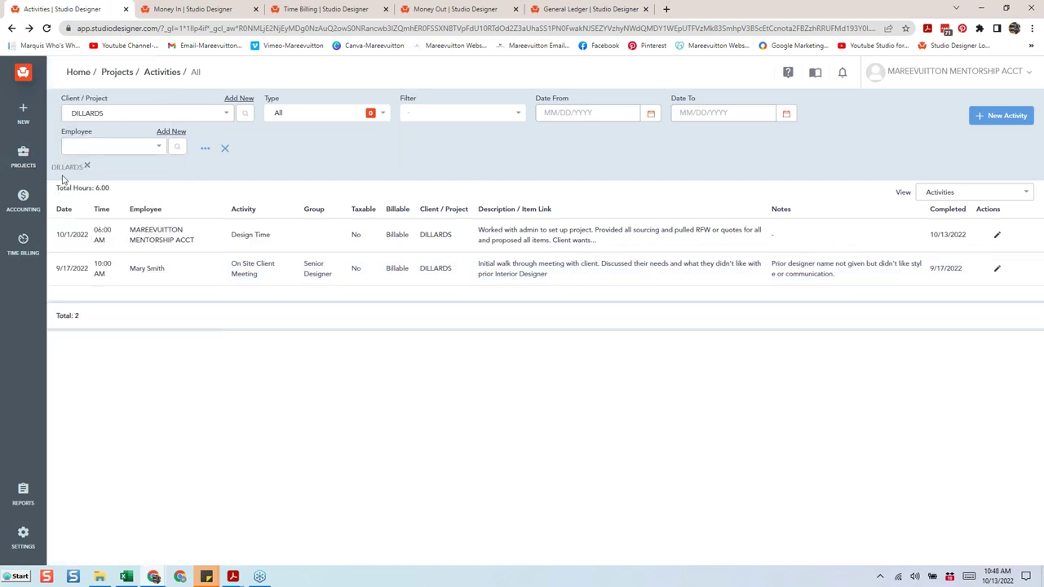
click(25, 160)
click(67, 241)
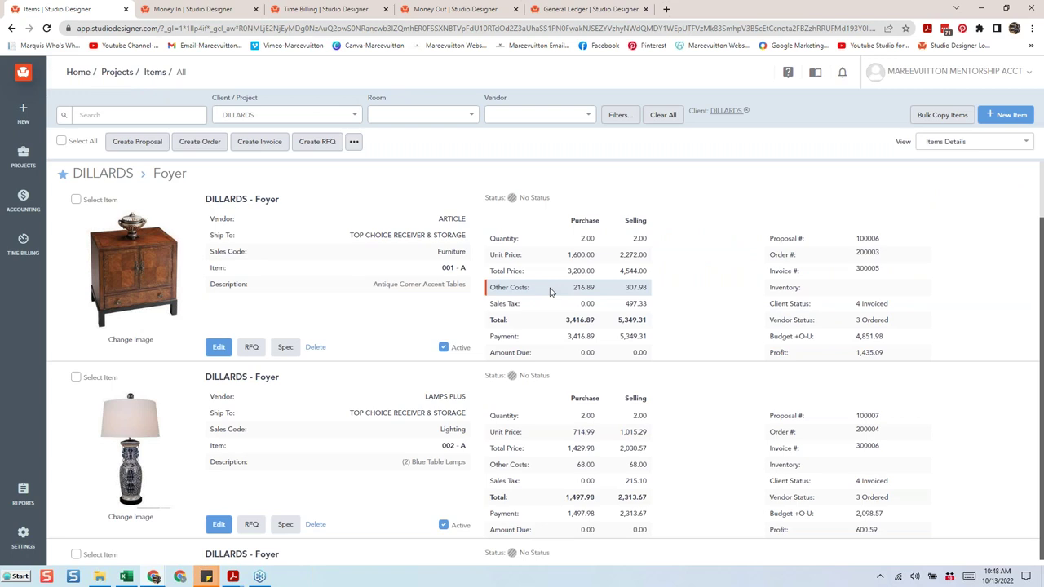
scroll(557, 362, down, 3)
scroll(557, 362, down, 10)
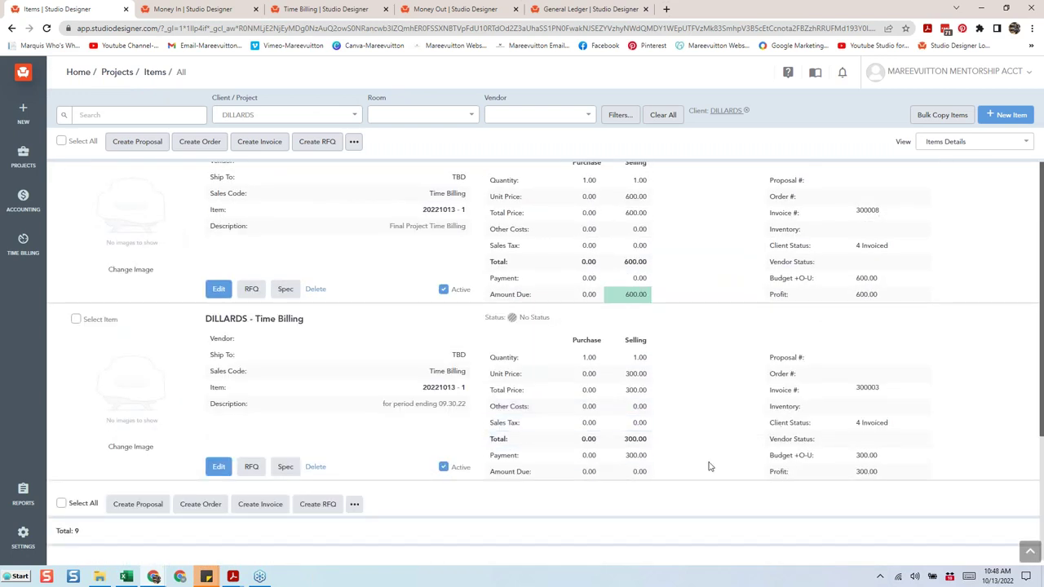
scroll(709, 467, up, 3)
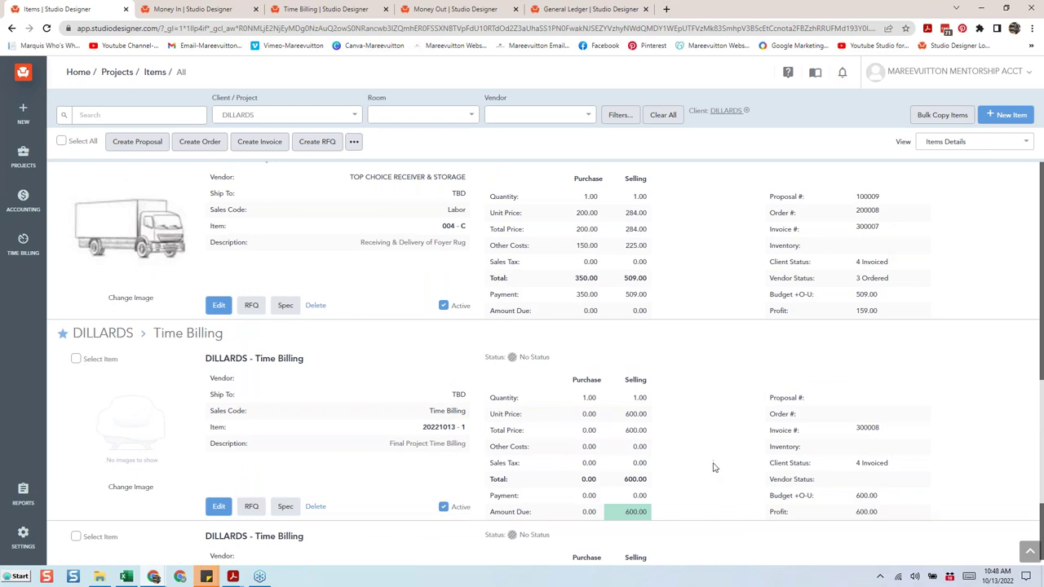
scroll(714, 468, down, 3)
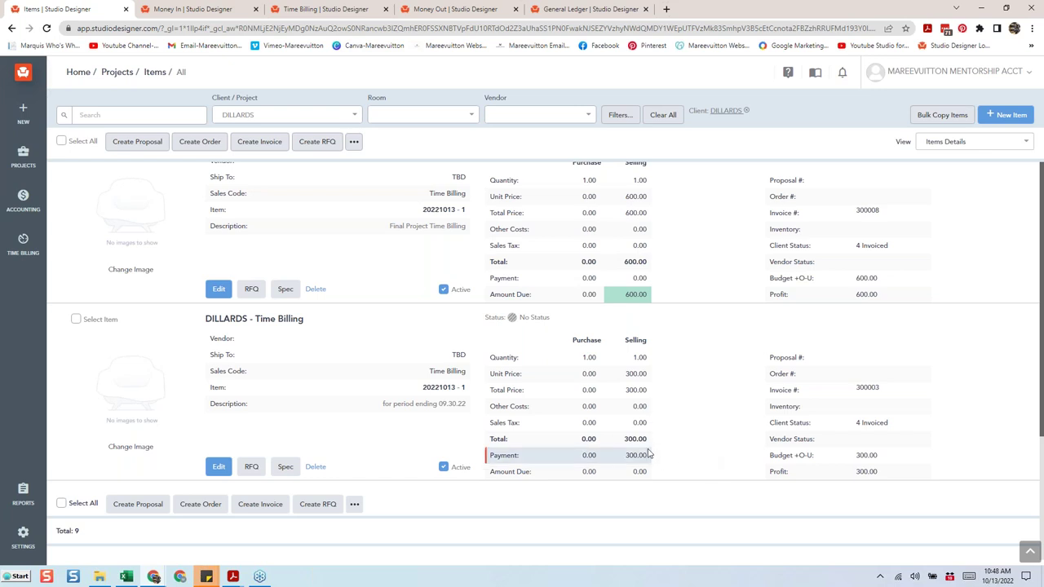
scroll(640, 423, up, 3)
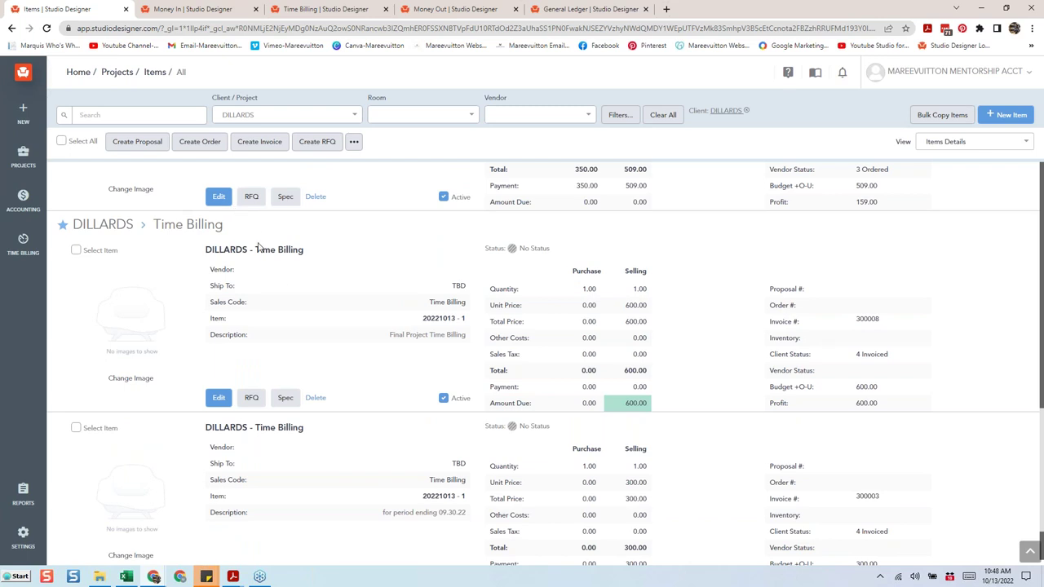
scroll(291, 303, up, 3)
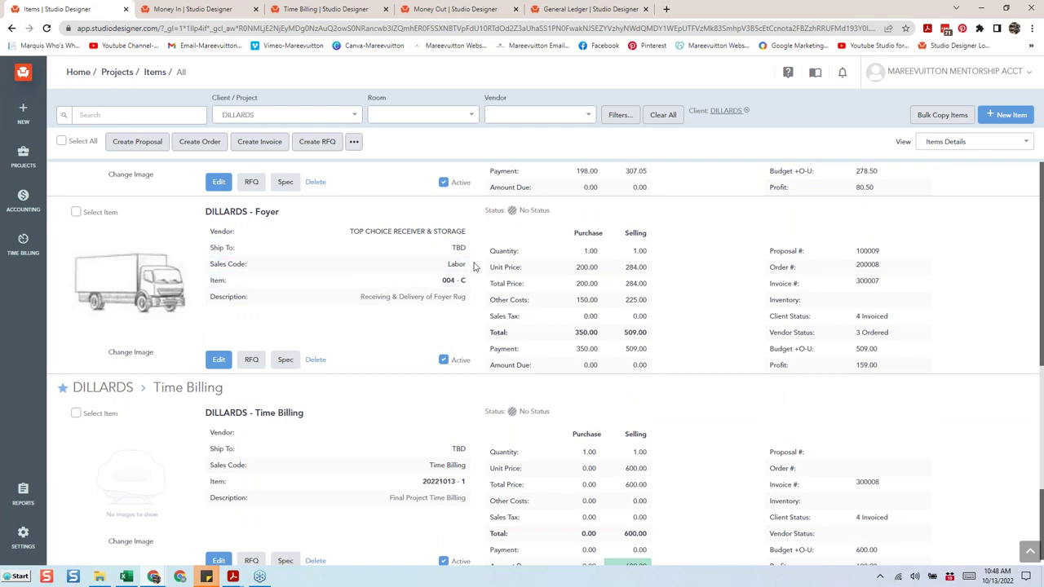
scroll(481, 282, up, 1)
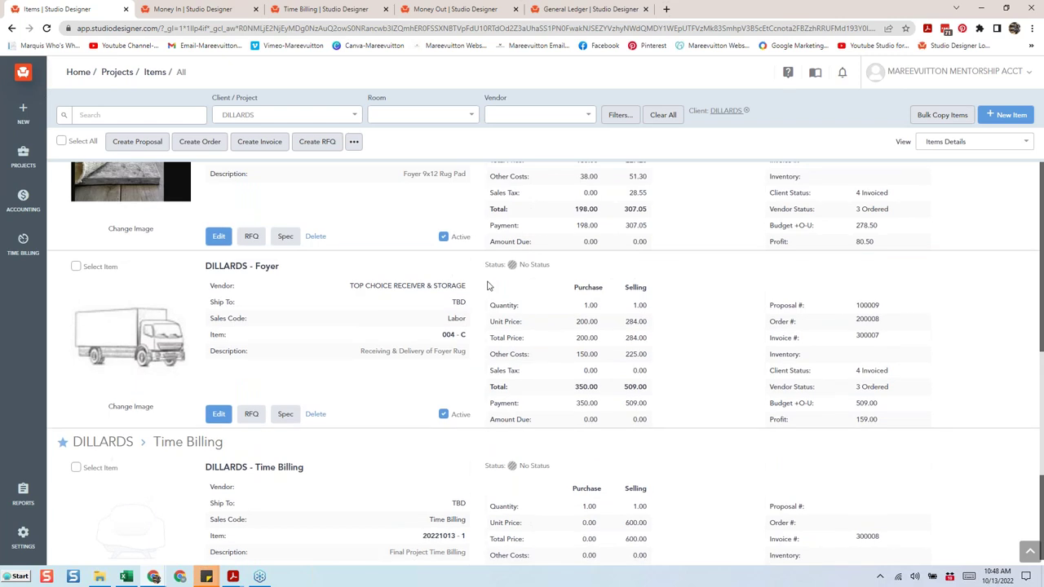
Examine the payments and amounts due on the Foyer rug, rug pad and delivery items, and check DILLARDS's open balances in Money In.
scroll(492, 294, down, 2)
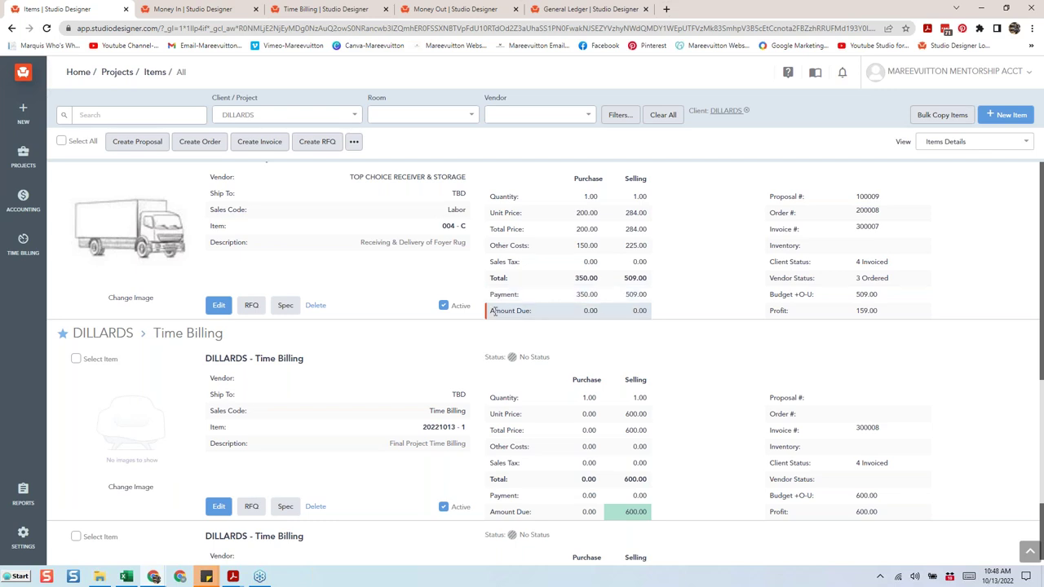
scroll(504, 295, up, 3)
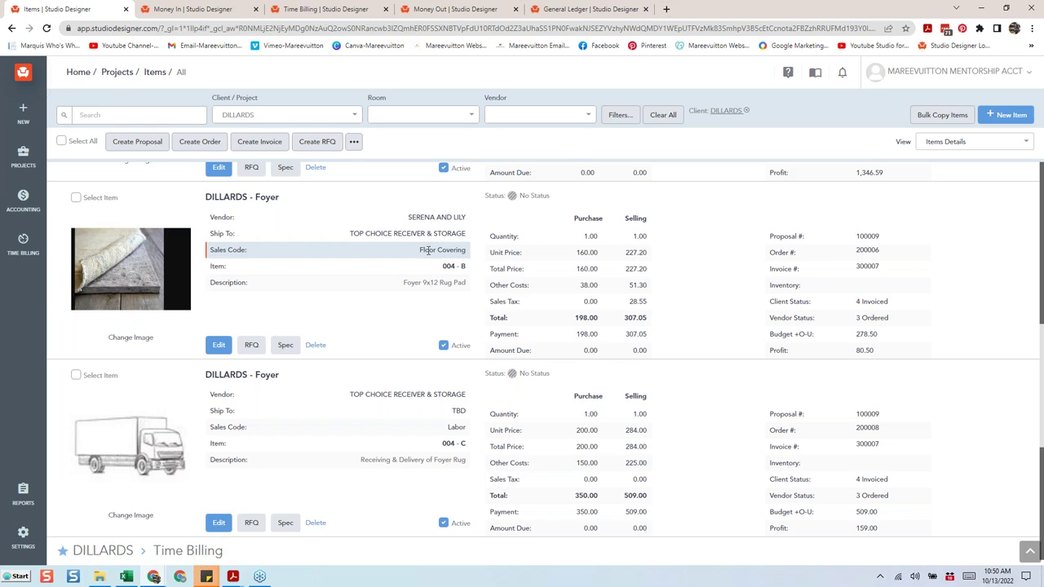
click(217, 6)
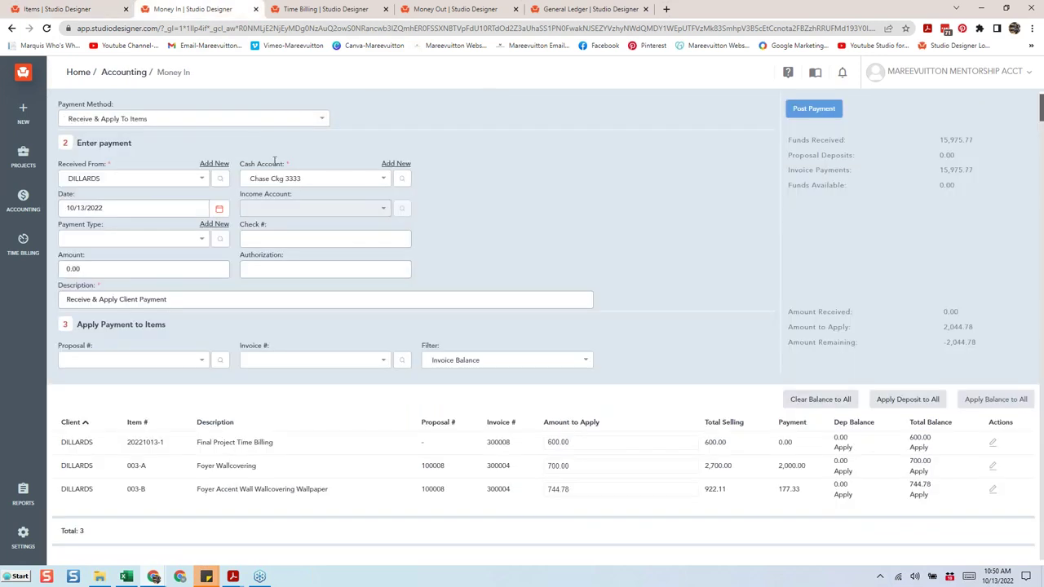
click(35, 11)
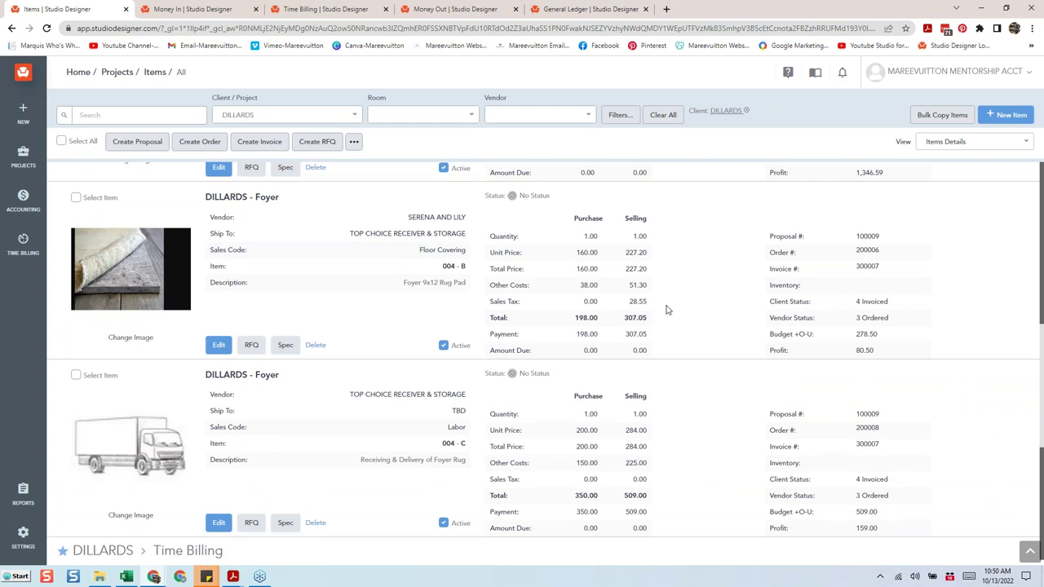
scroll(667, 309, up, 5)
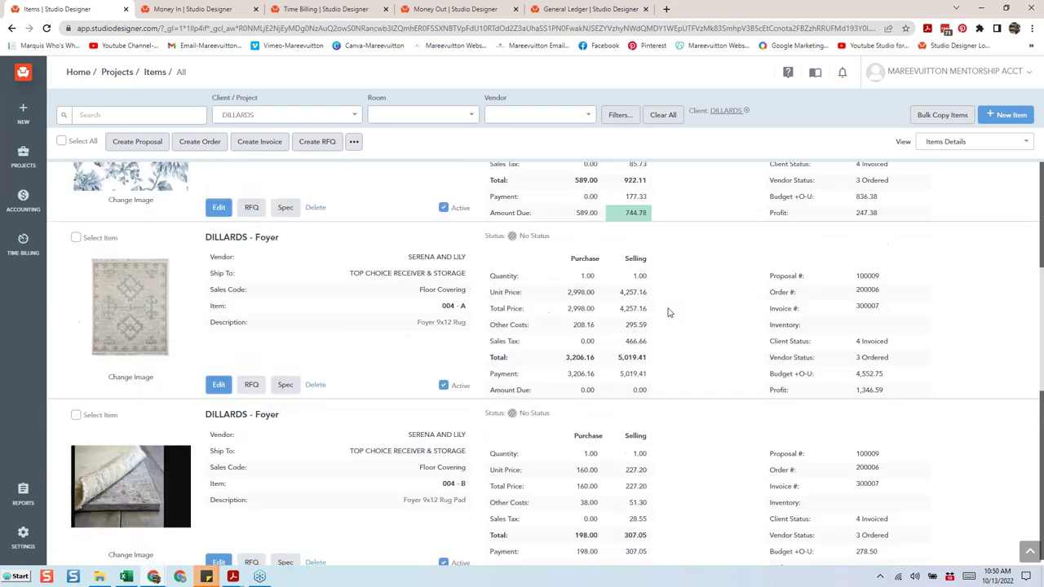
scroll(665, 335, down, 4)
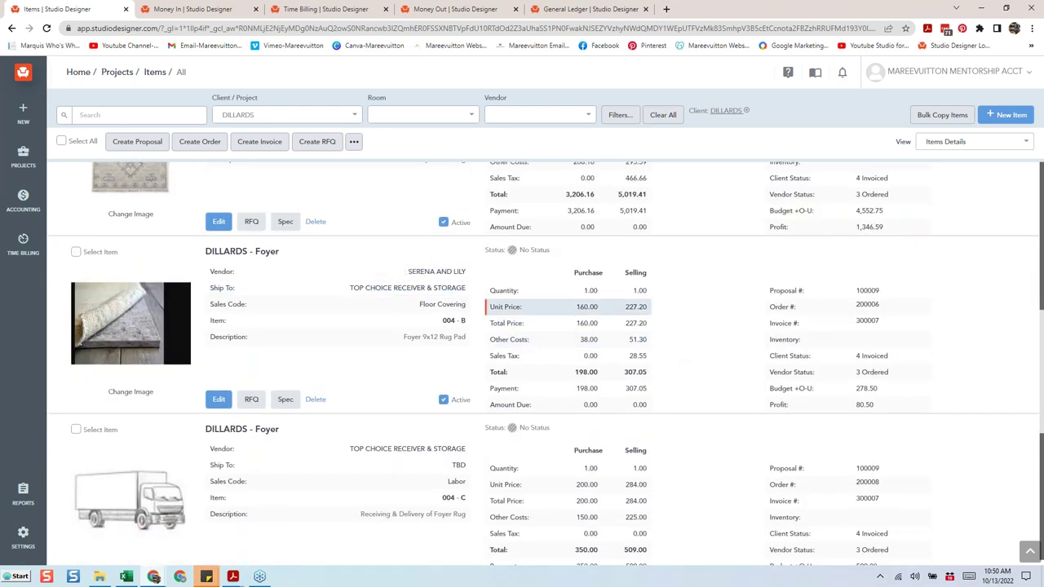
scroll(657, 343, up, 3)
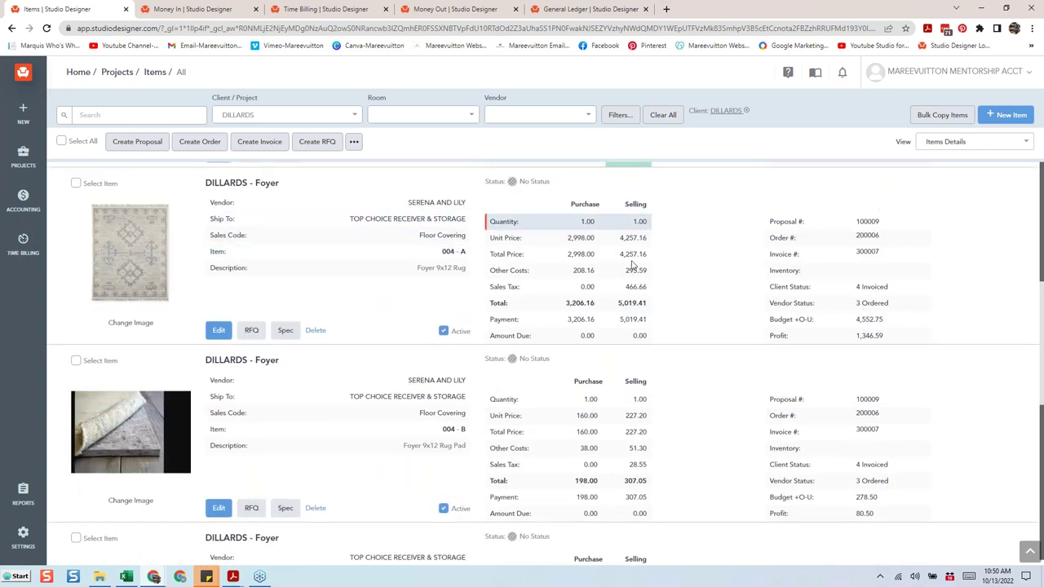
scroll(641, 306, up, 3)
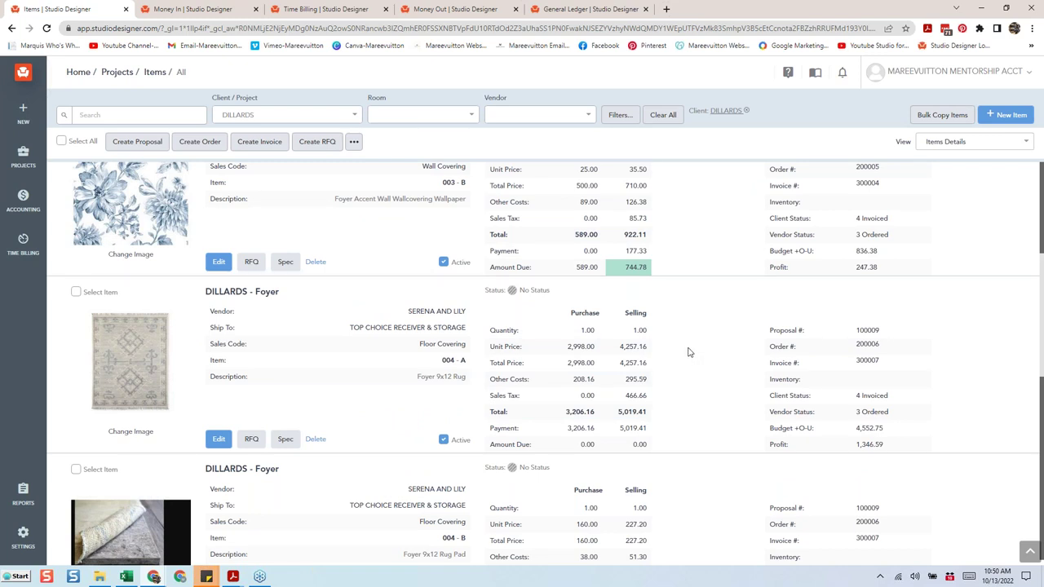
Append "- Original selection but changed to new rug selection" to the Foyer 9x12 Rug item's description, then save and close the item.
scroll(689, 348, down, 1)
scroll(690, 348, down, 1)
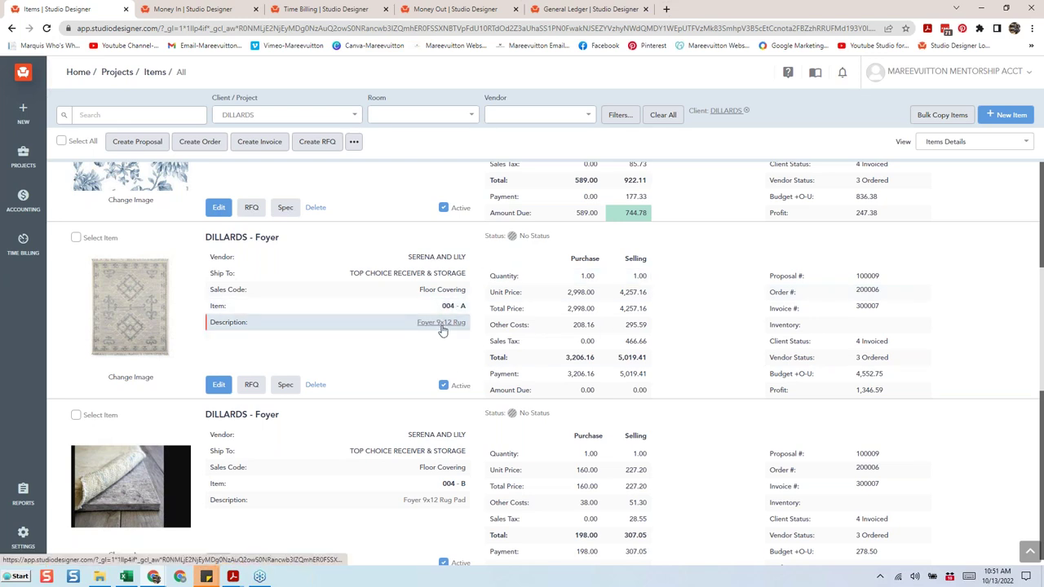
click(219, 384)
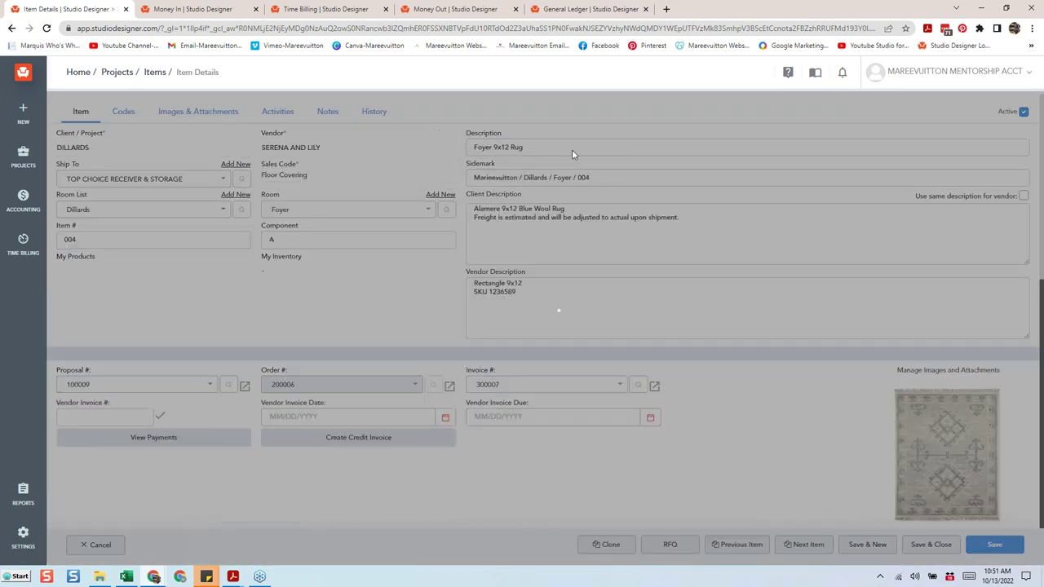
text(Original sele)
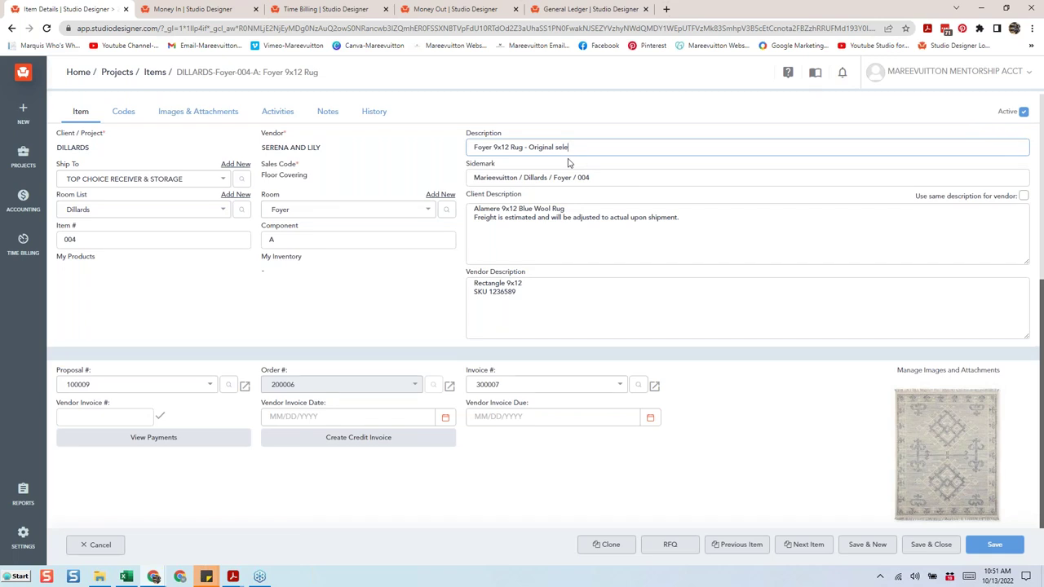
text(ction but changed to new rug selection)
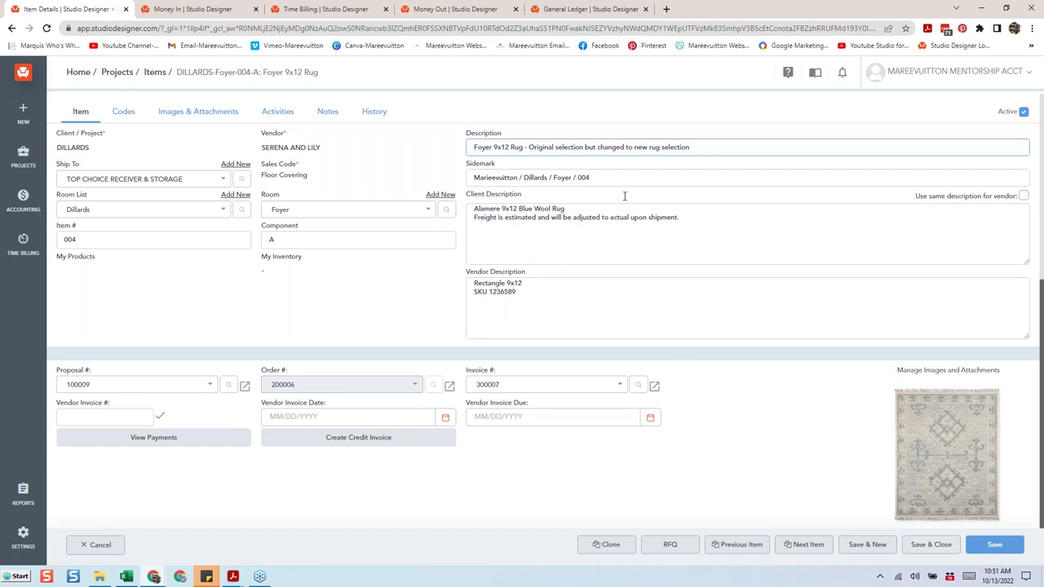
click(928, 549)
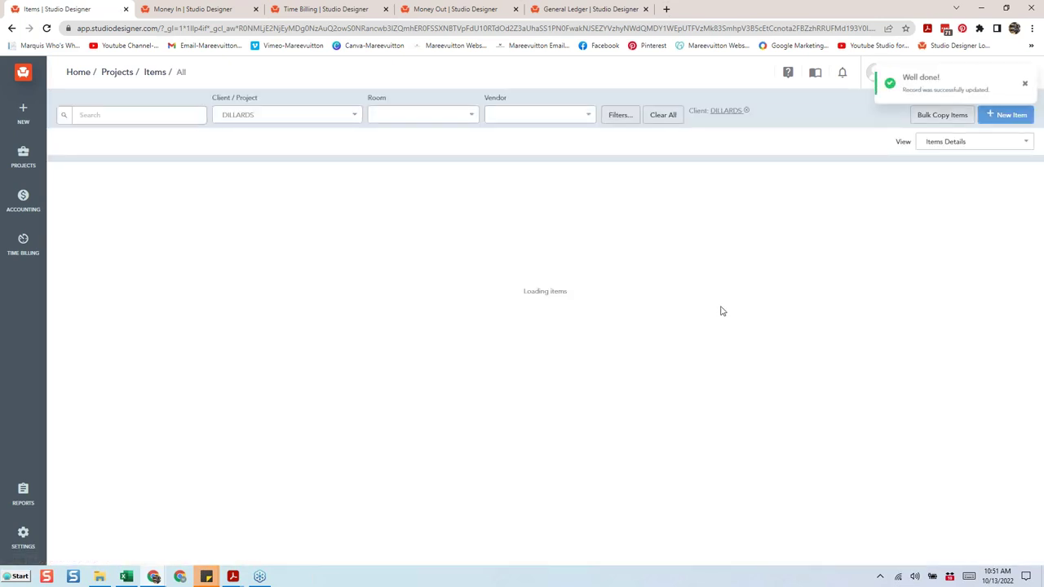
Reopen the Foyer 9x12 Rug item, cancel out of it, and review the rug and rug pad payments in the items list.
scroll(719, 310, down, 4)
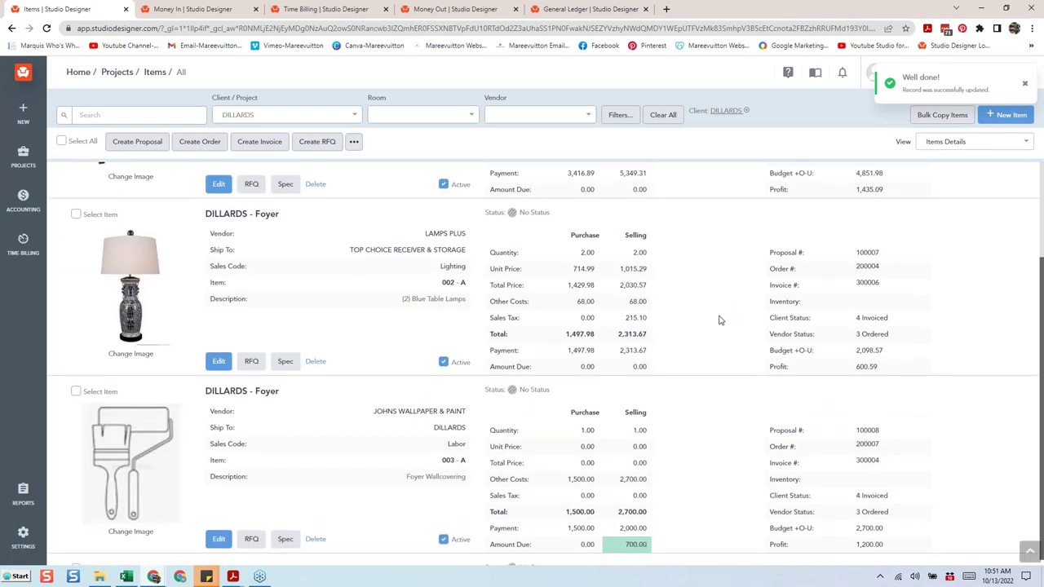
scroll(719, 325, down, 2)
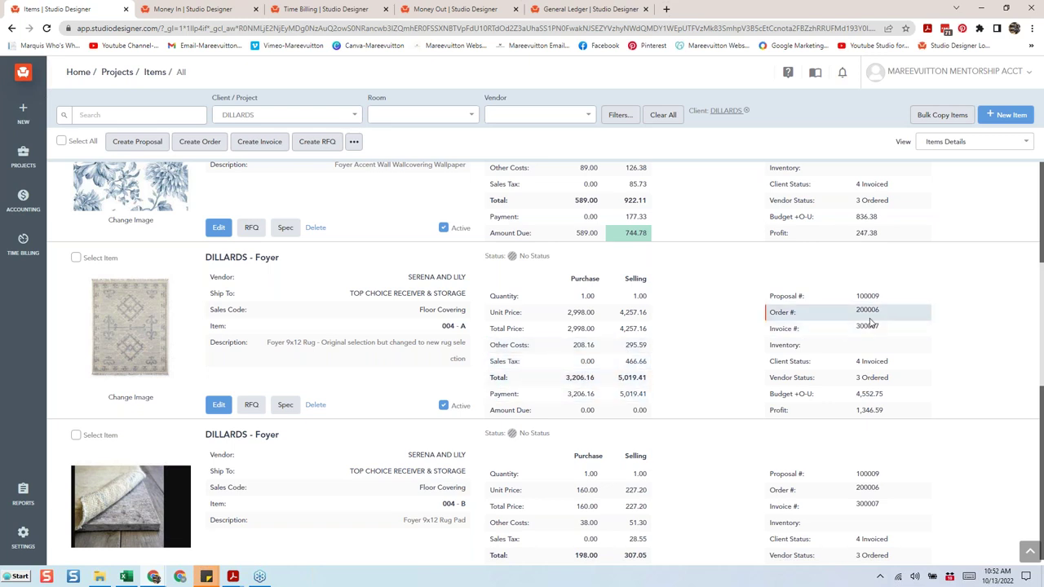
click(218, 406)
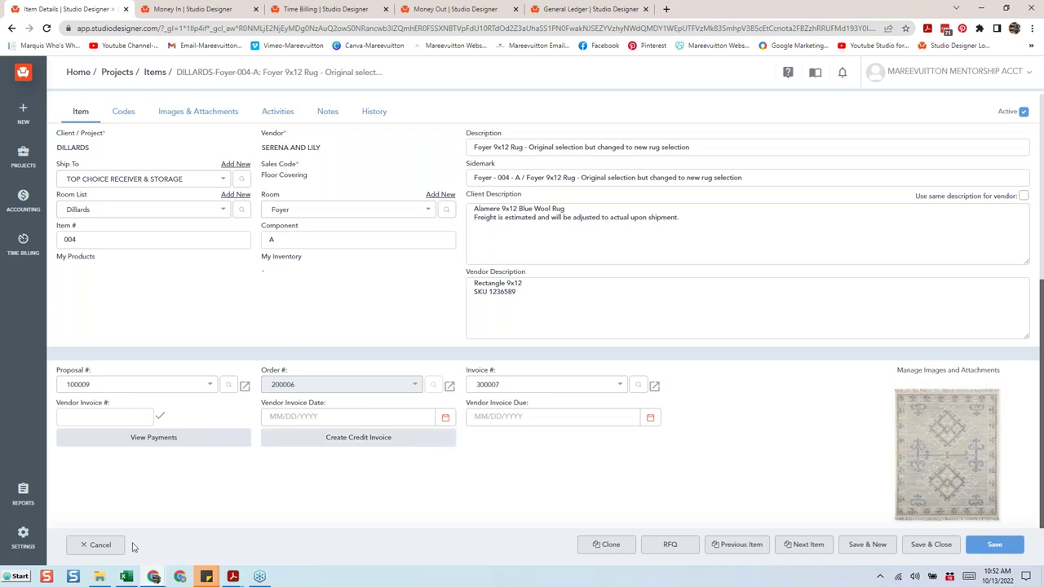
click(100, 545)
click(593, 137)
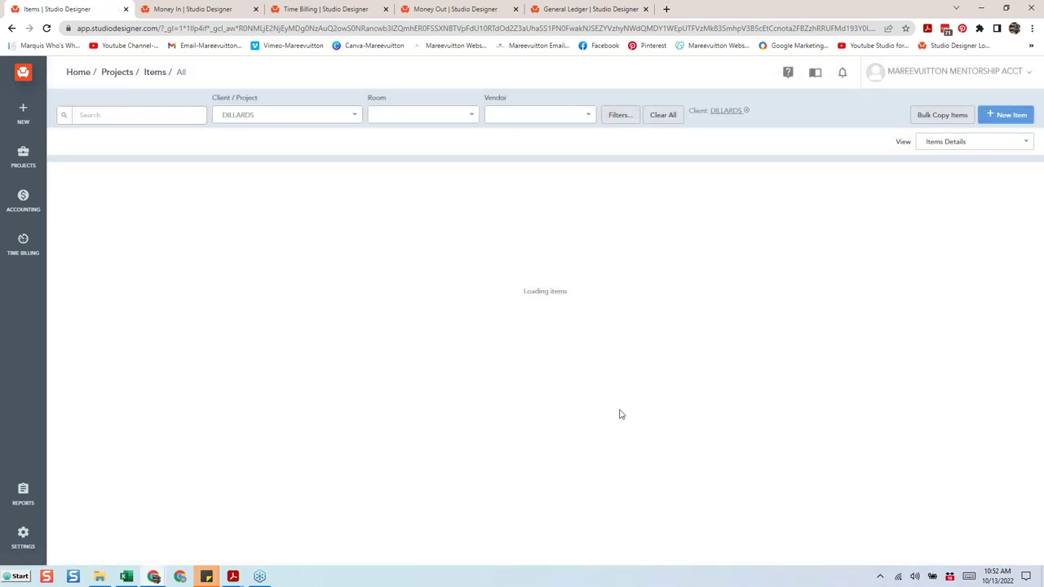
scroll(621, 412, down, 4)
scroll(625, 408, down, 2)
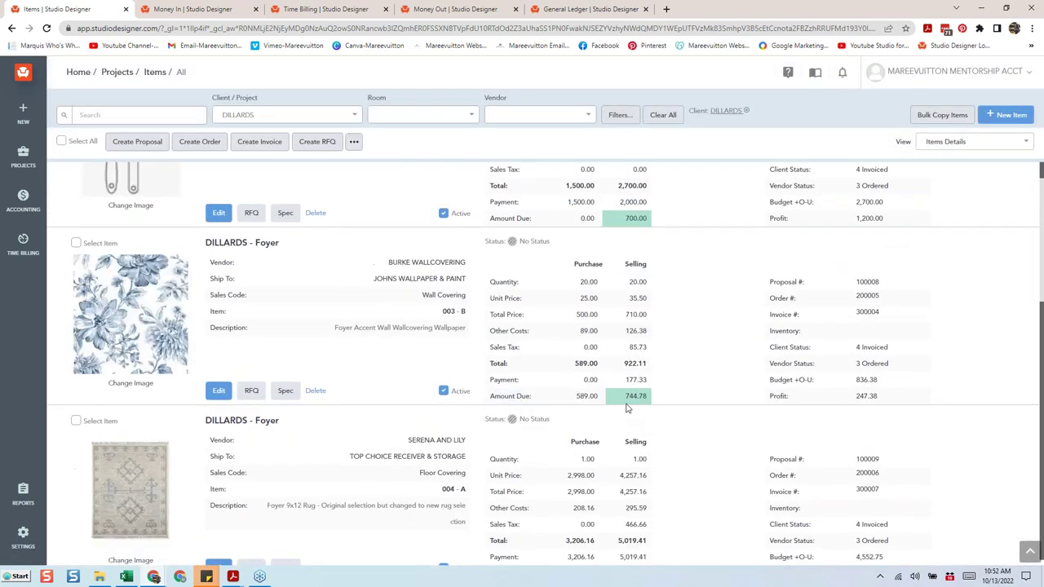
scroll(611, 404, down, 2)
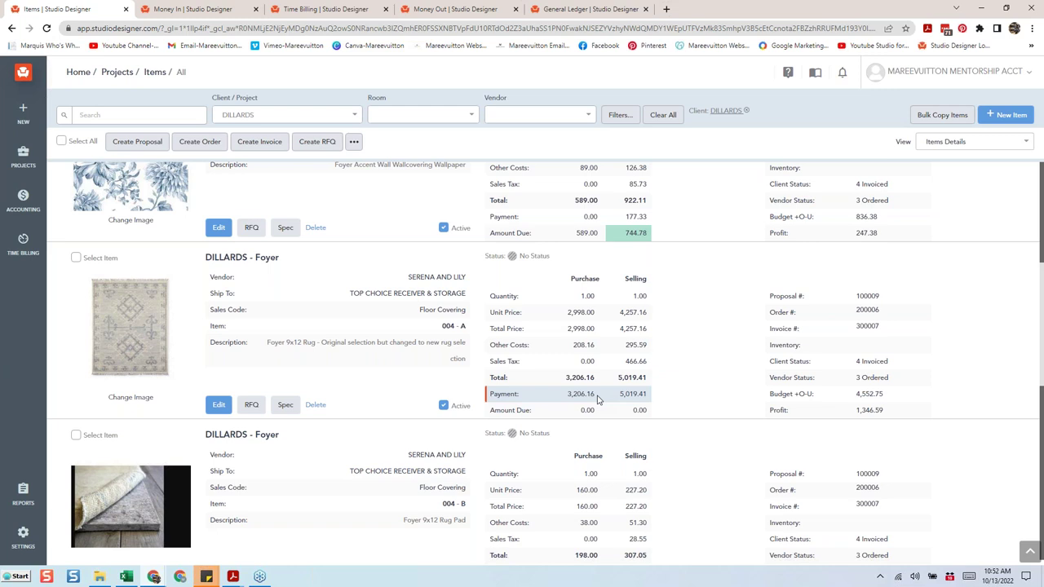
scroll(597, 401, down, 1)
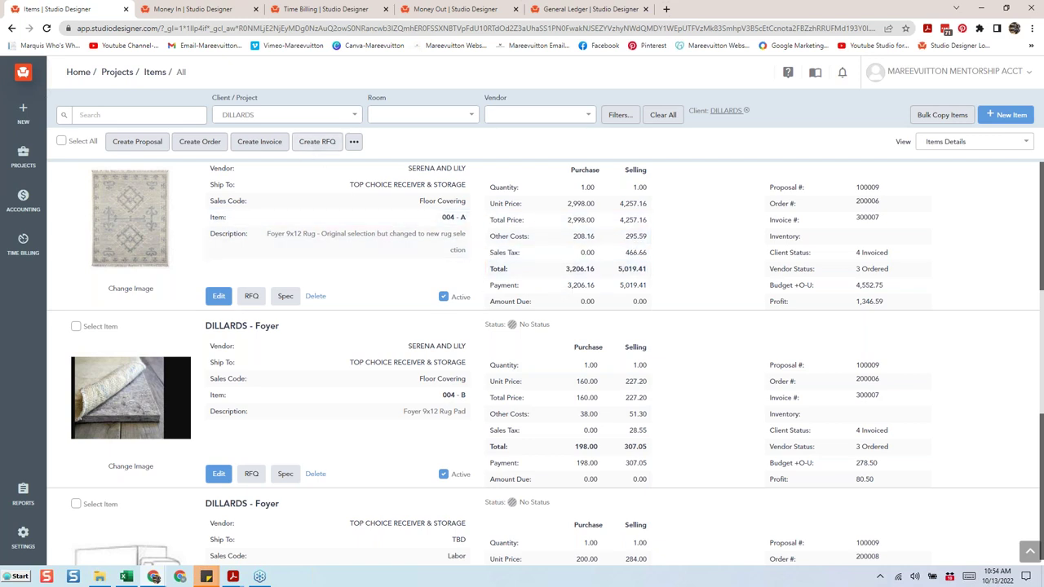
Compare the Foyer rug items with the DILLARDS open balances and check the client's Funds Available in Money In.
click(241, 11)
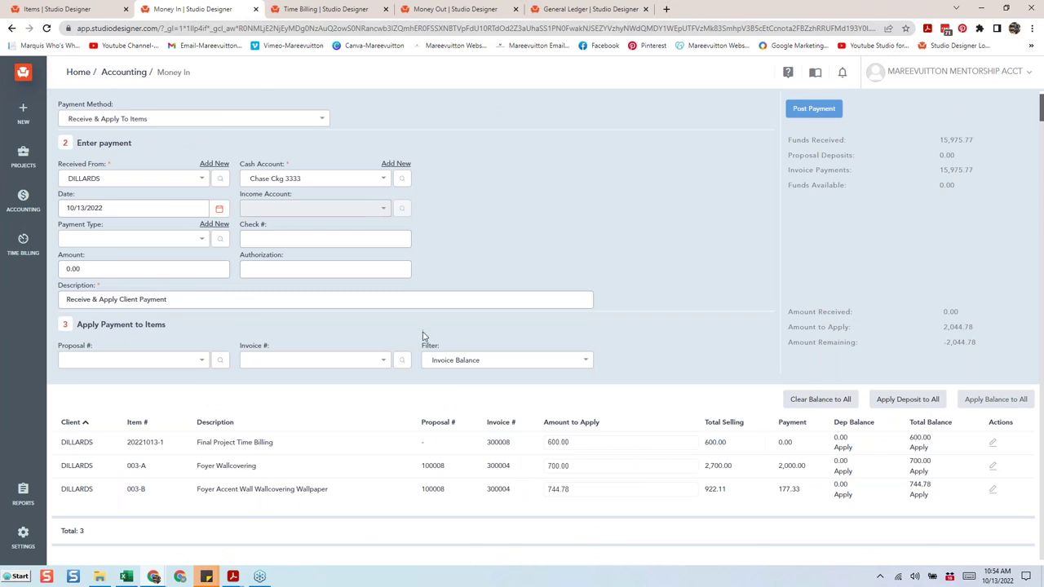
click(85, 10)
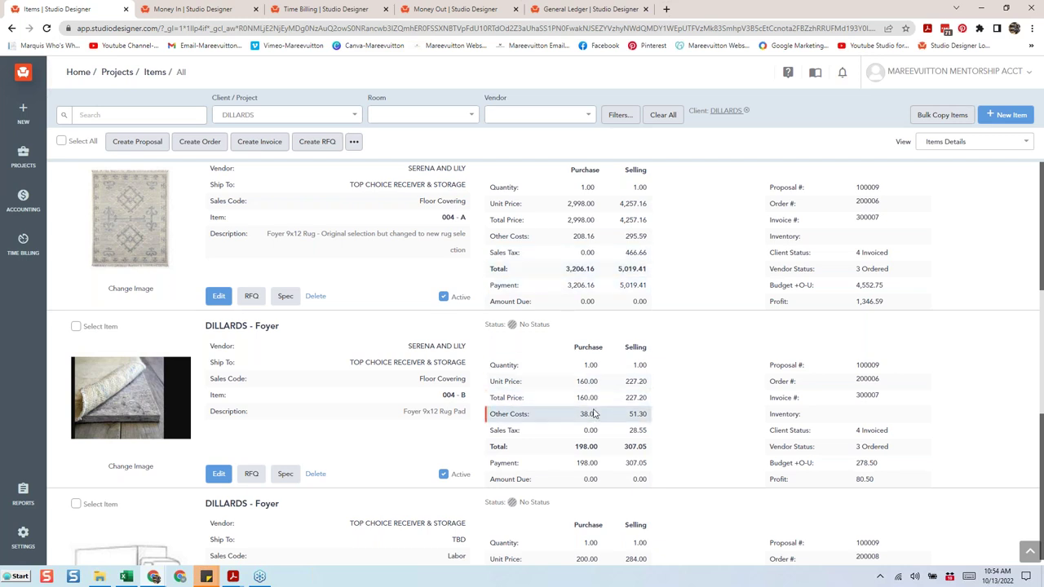
scroll(594, 413, up, 2)
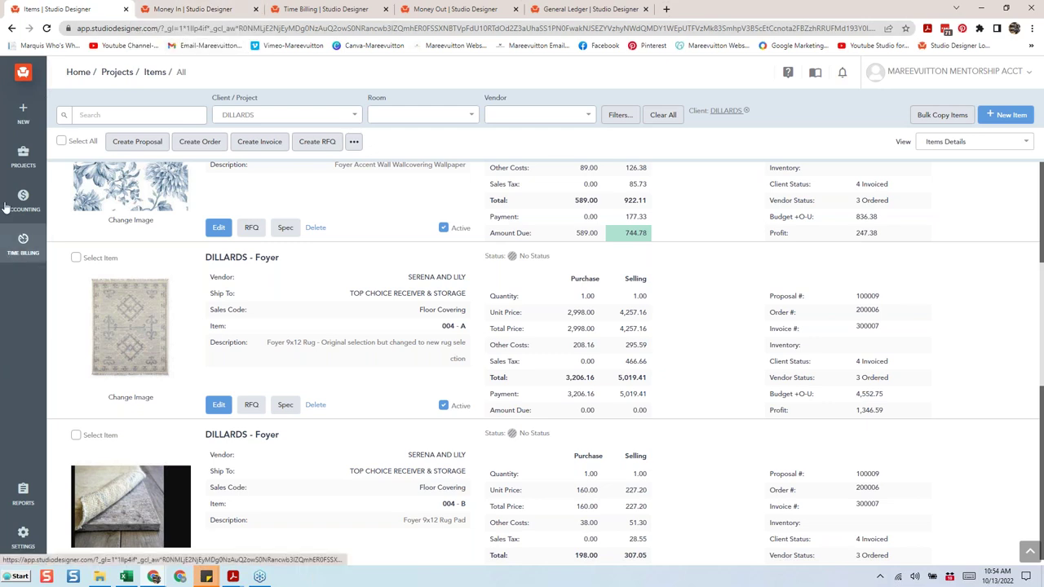
click(190, 10)
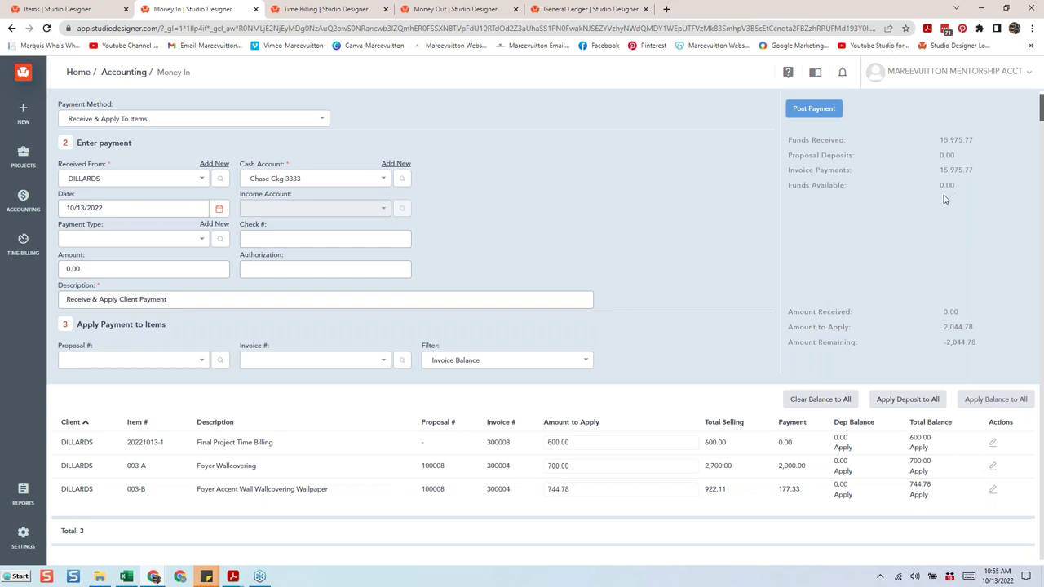
drag(939, 187, 959, 194)
Set the payment method to Receive Client Payment for DILLARDS and enter an amount of -15.00.
click(126, 118)
click(105, 186)
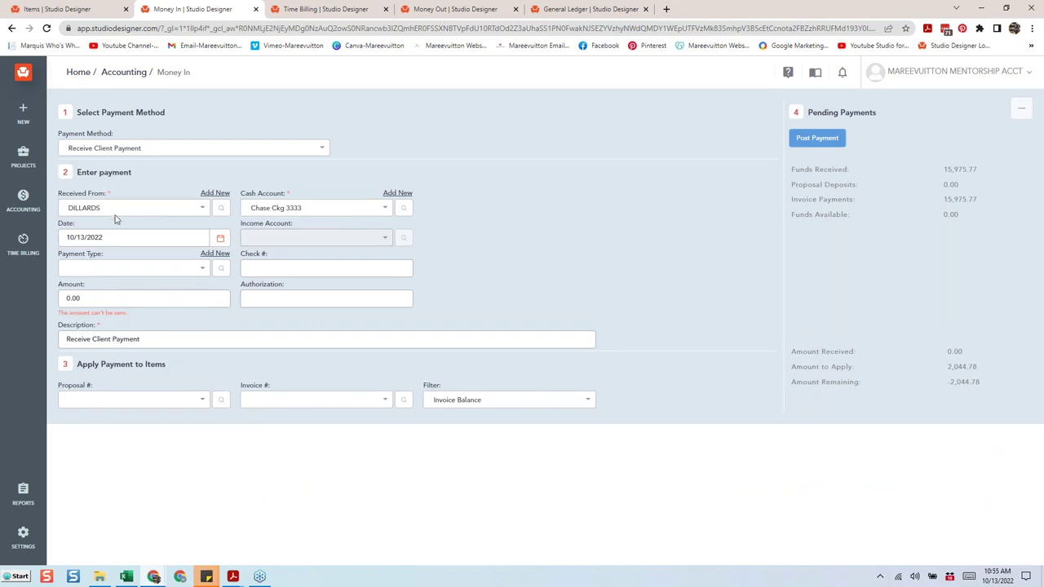
click(118, 211)
click(485, 307)
click(104, 298)
text(1)
text(15)
key(Tab)
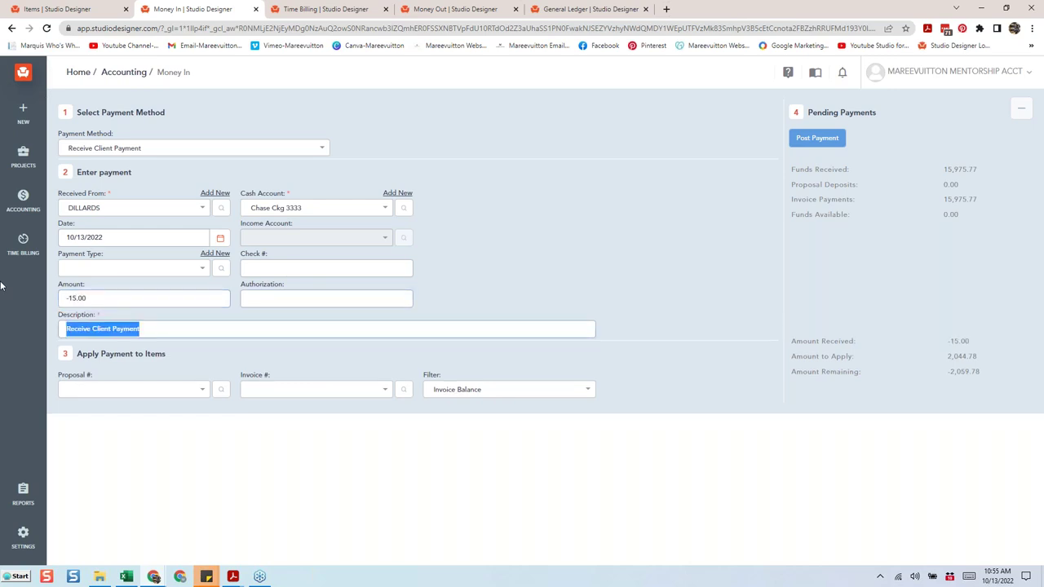
Extend the payment description to "Receive Client Payment-R/C remaining funds avail to closeout for time billing".
key(End)
key(BackSpace)
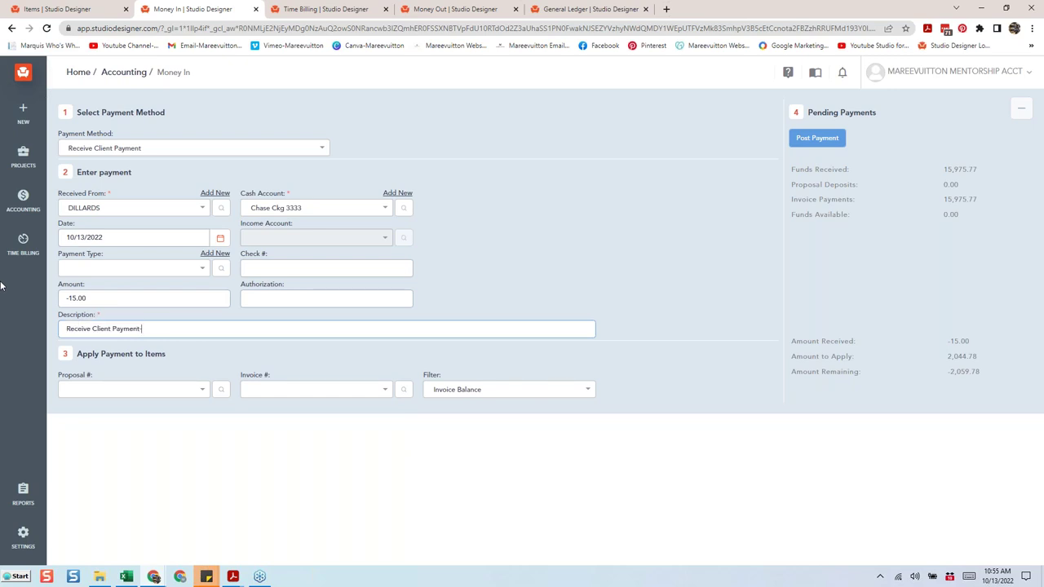
text(t-R/C remainingn fu)
key(BackSpace)
key(BackSpace)
key(BackSpace)
key(BackSpace)
text(u)
key(BackSpace)
text(funds avail to closeout for time billing)
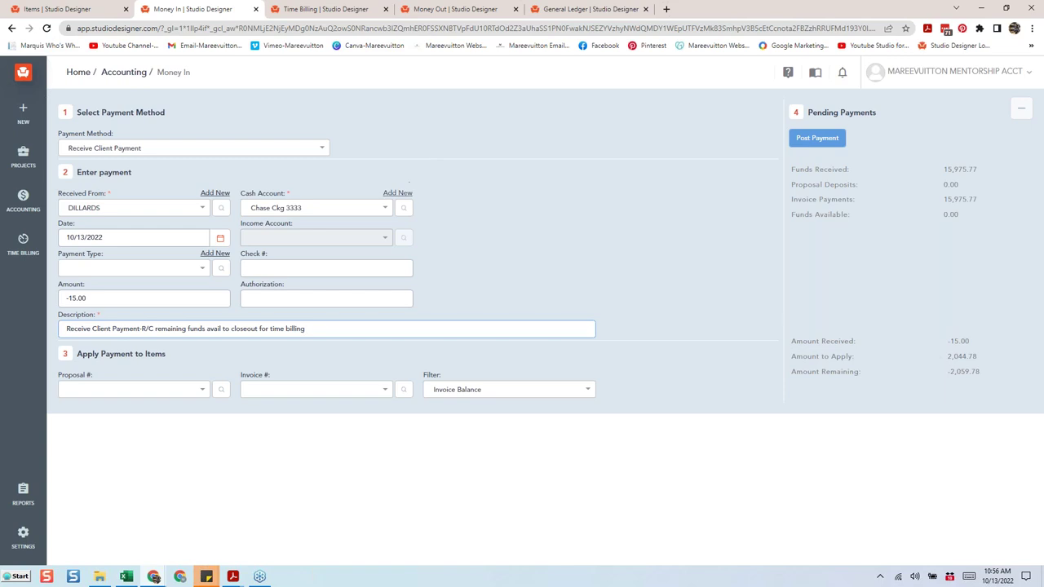
Set the payment's cash account to Income Time Billing.
click(336, 209)
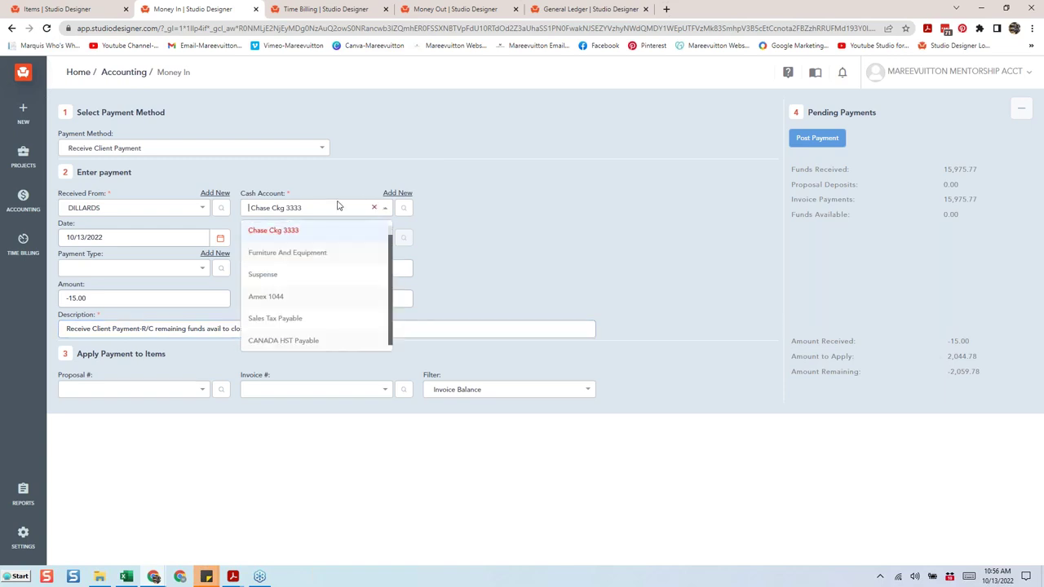
text(income)
scroll(331, 278, down, 1)
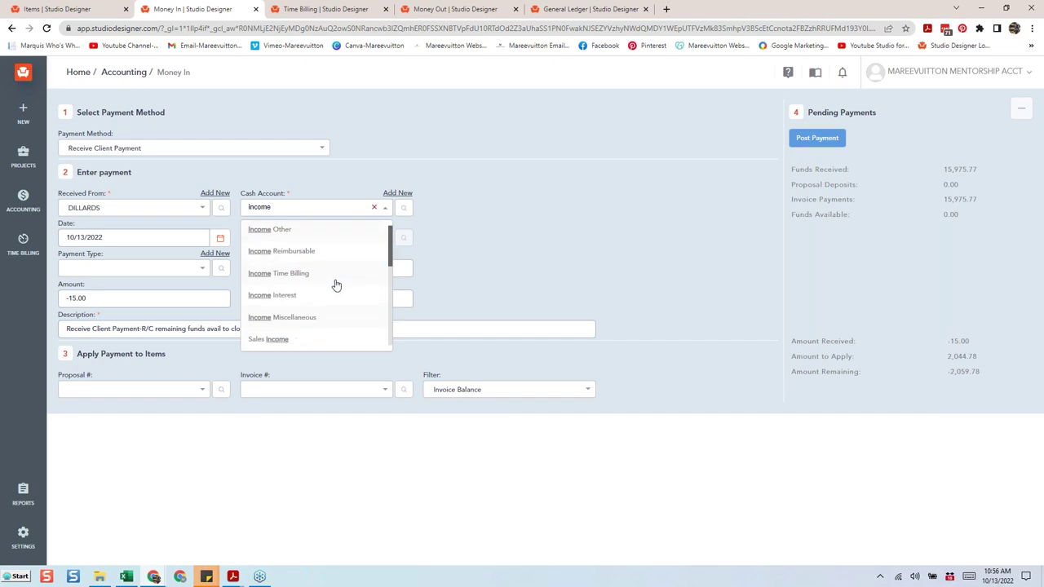
click(324, 273)
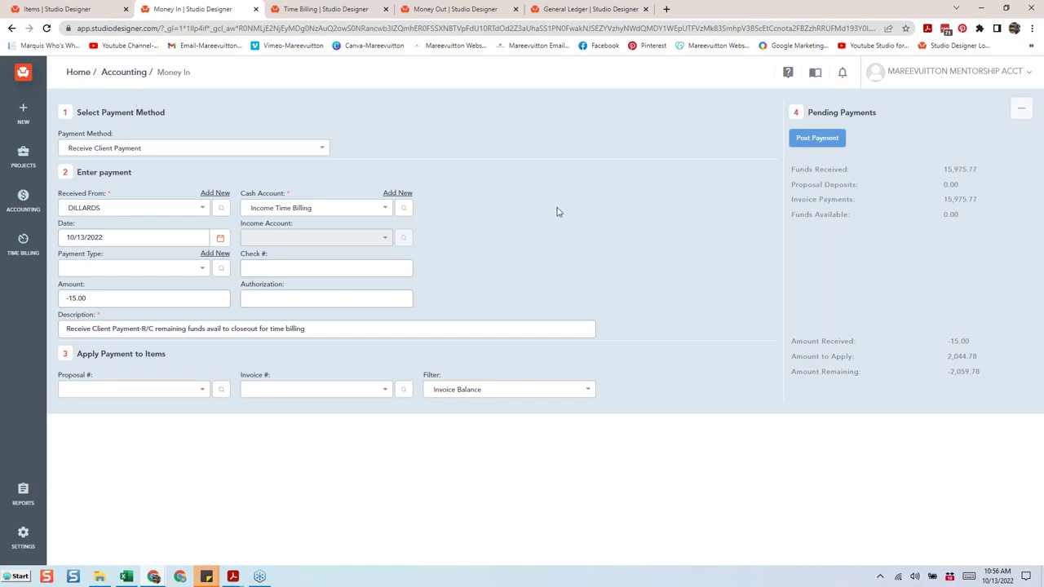
Examine the data columns included in the custom report "PW for Client w Prop, PO, Inv & Balances" and leave it without saving.
click(335, 10)
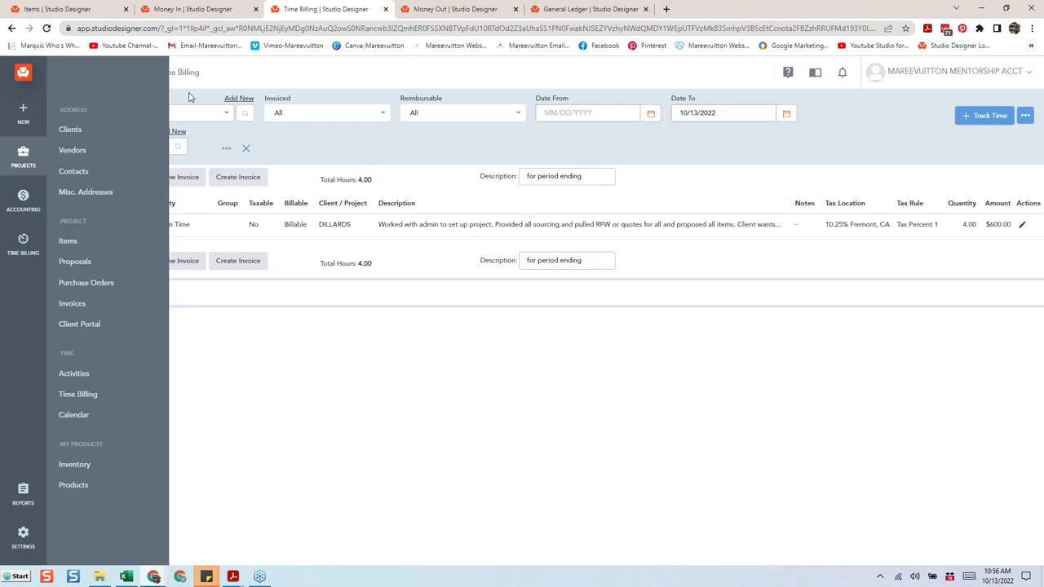
click(23, 493)
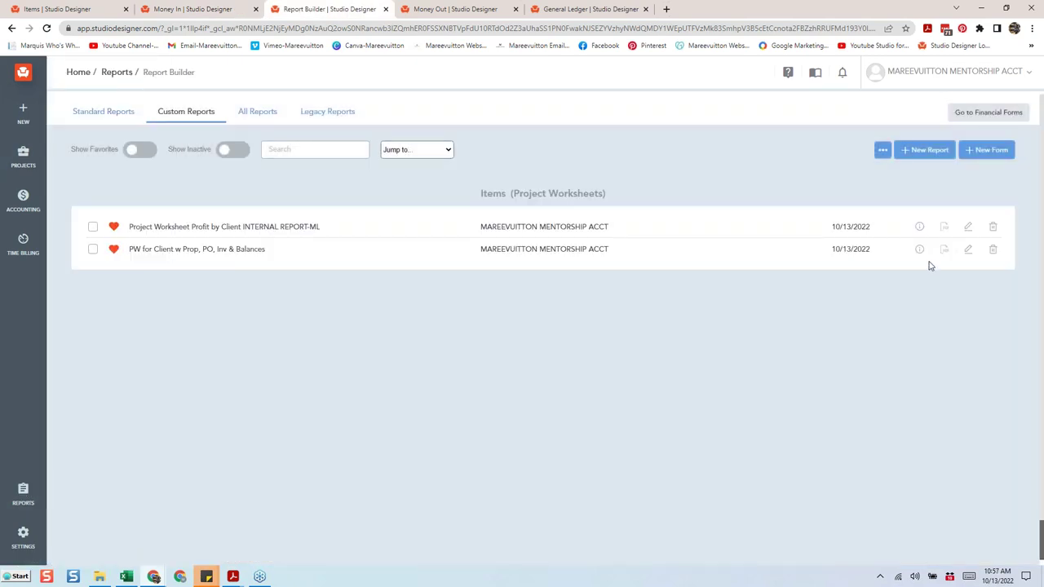
click(970, 250)
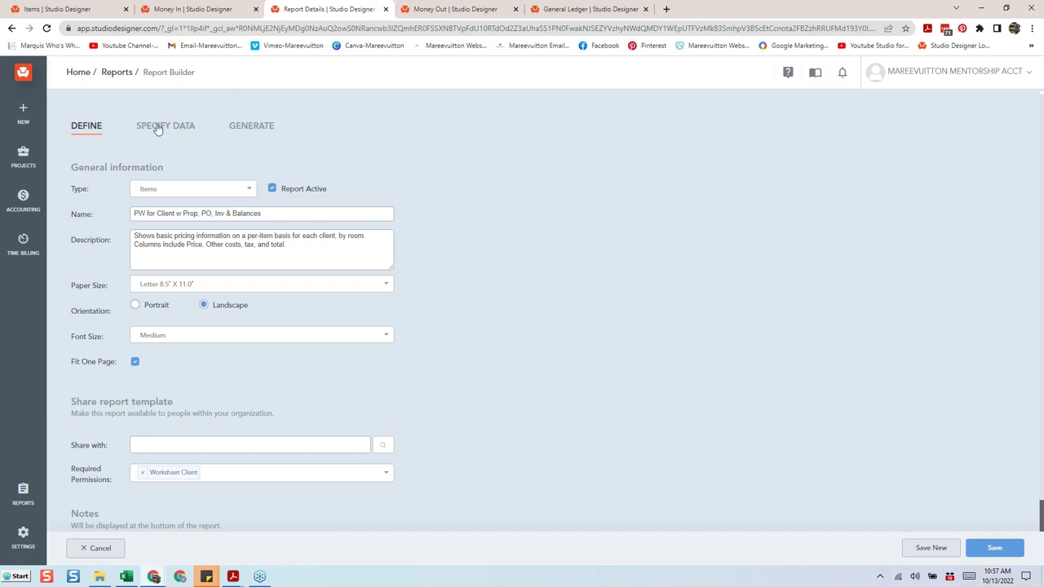
click(158, 129)
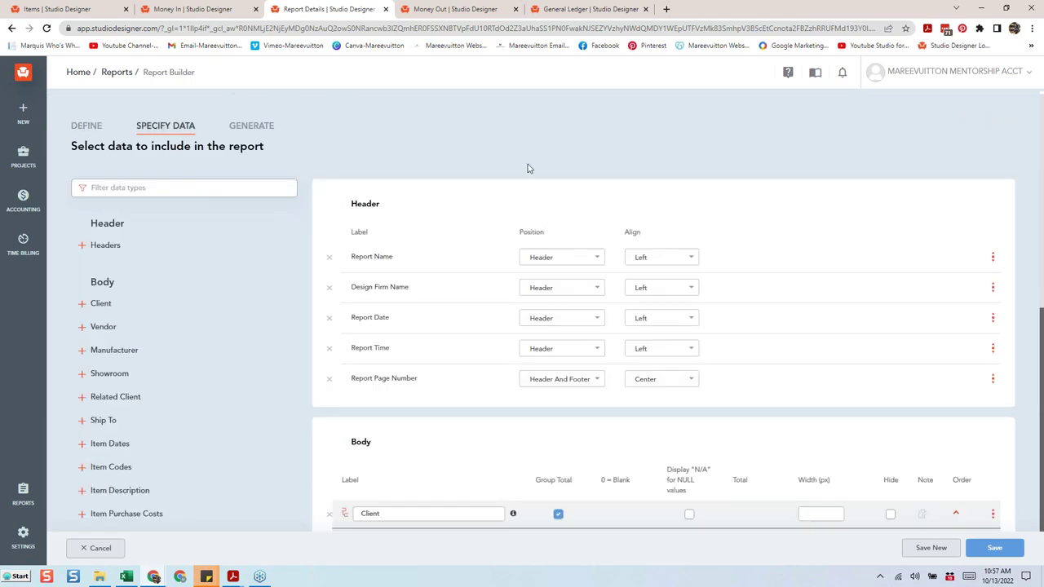
scroll(530, 170, down, 2)
scroll(535, 169, down, 2)
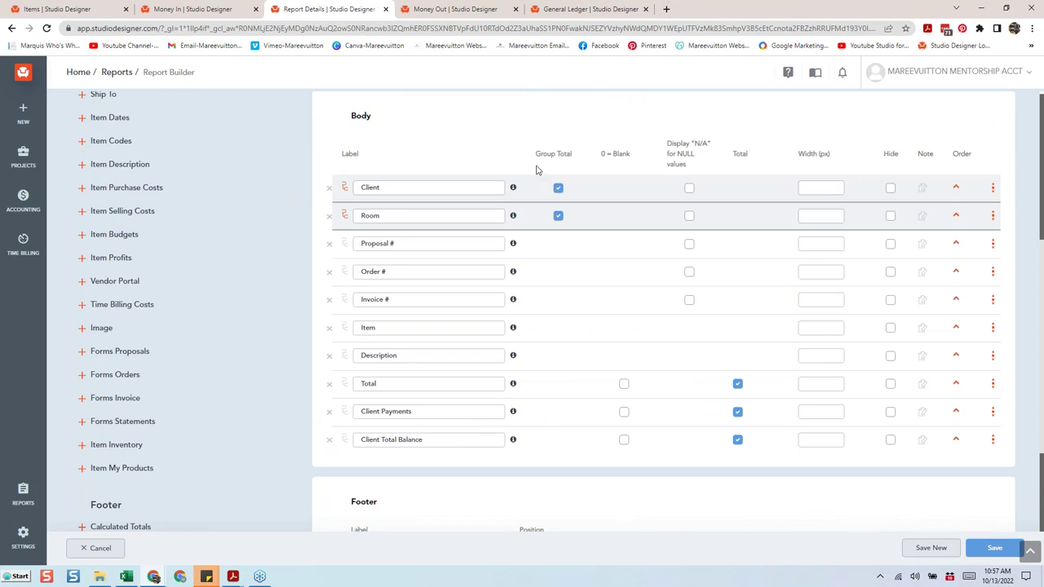
scroll(539, 171, down, 1)
scroll(538, 173, up, 1)
click(98, 549)
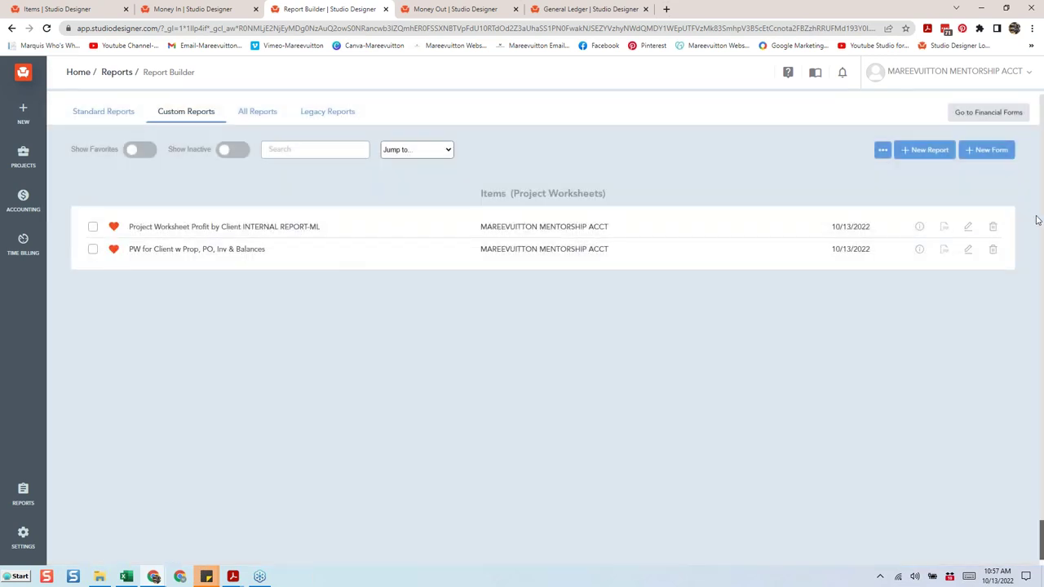
Examine the preview and body columns of "Project Worksheet Profit by Client INTERNAL REPORT-ML" and return to the DILLARDS payment in Money In.
click(968, 227)
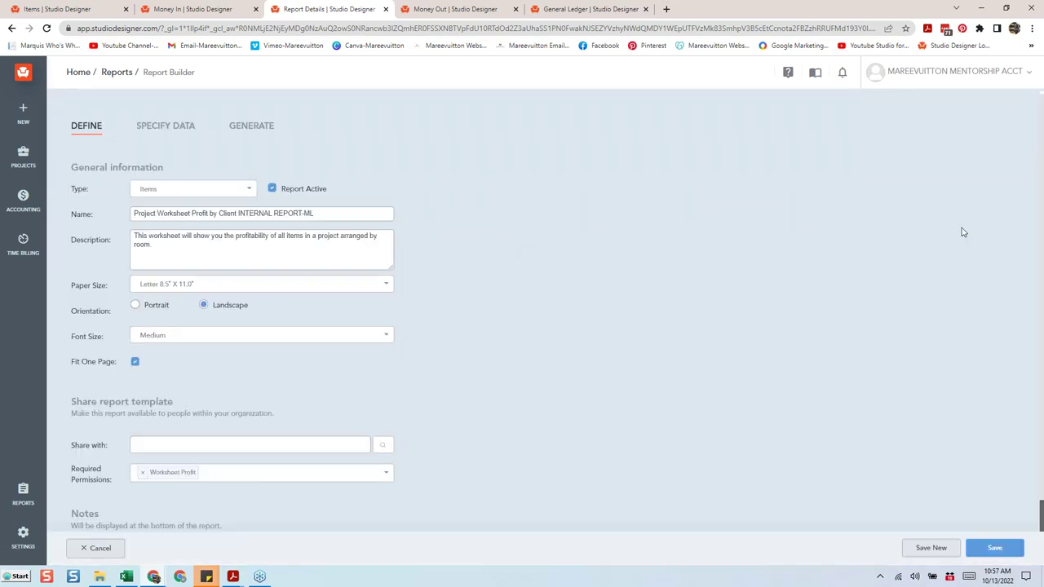
click(250, 131)
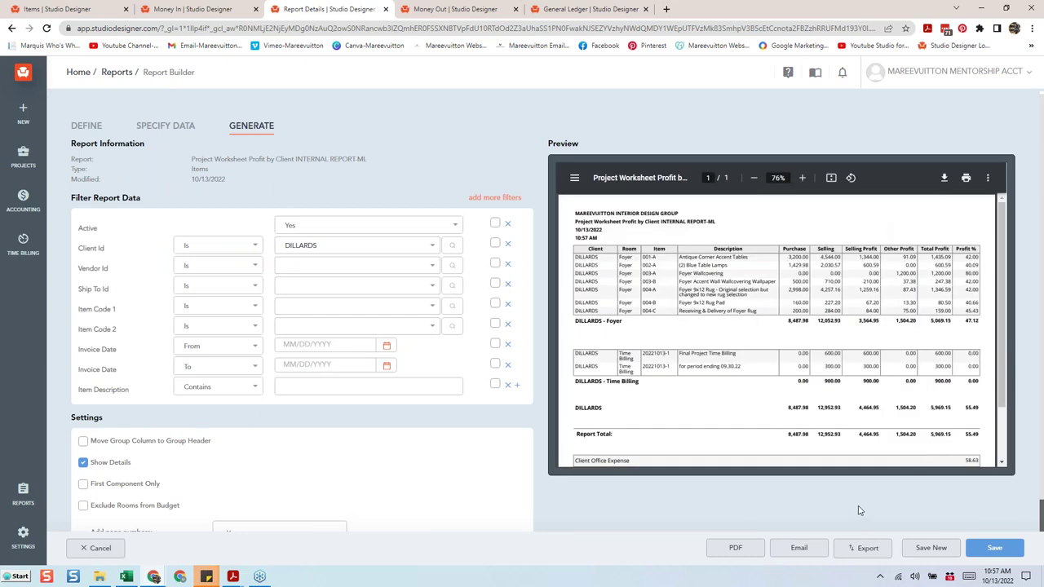
click(180, 127)
scroll(792, 168, down, 5)
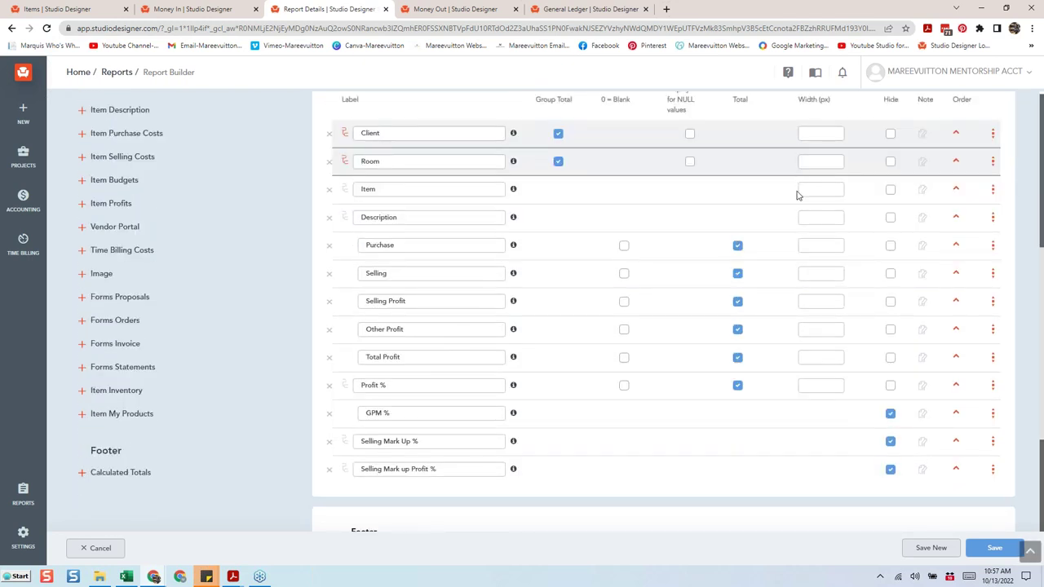
scroll(798, 195, up, 1)
scroll(798, 195, down, 1)
scroll(797, 196, up, 5)
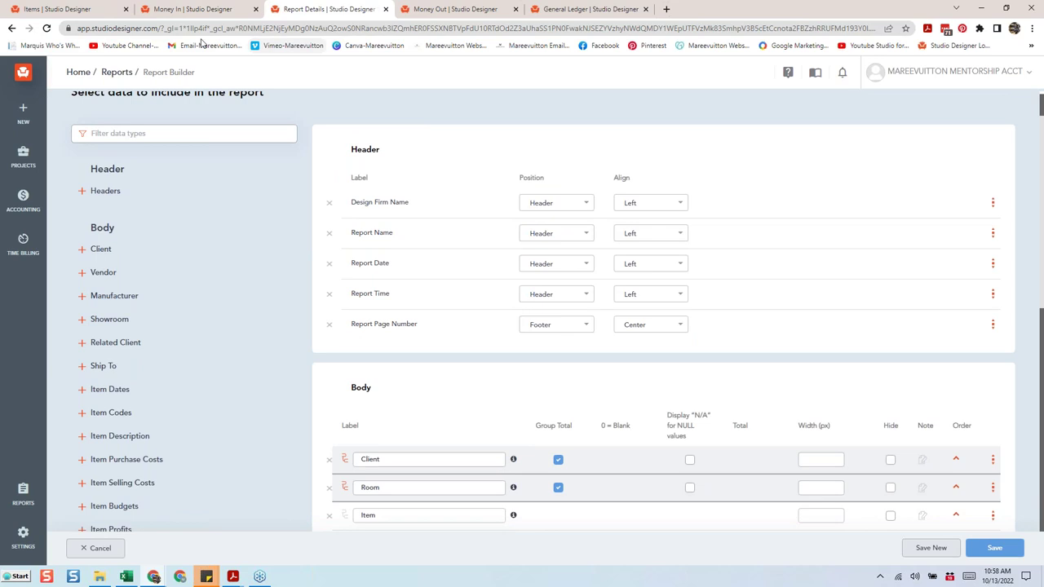
click(188, 11)
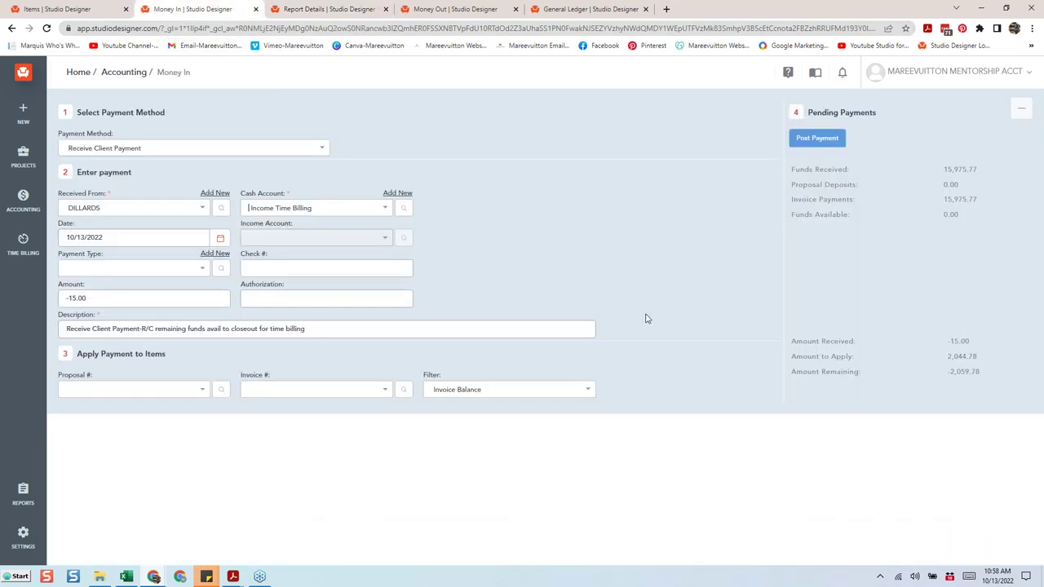